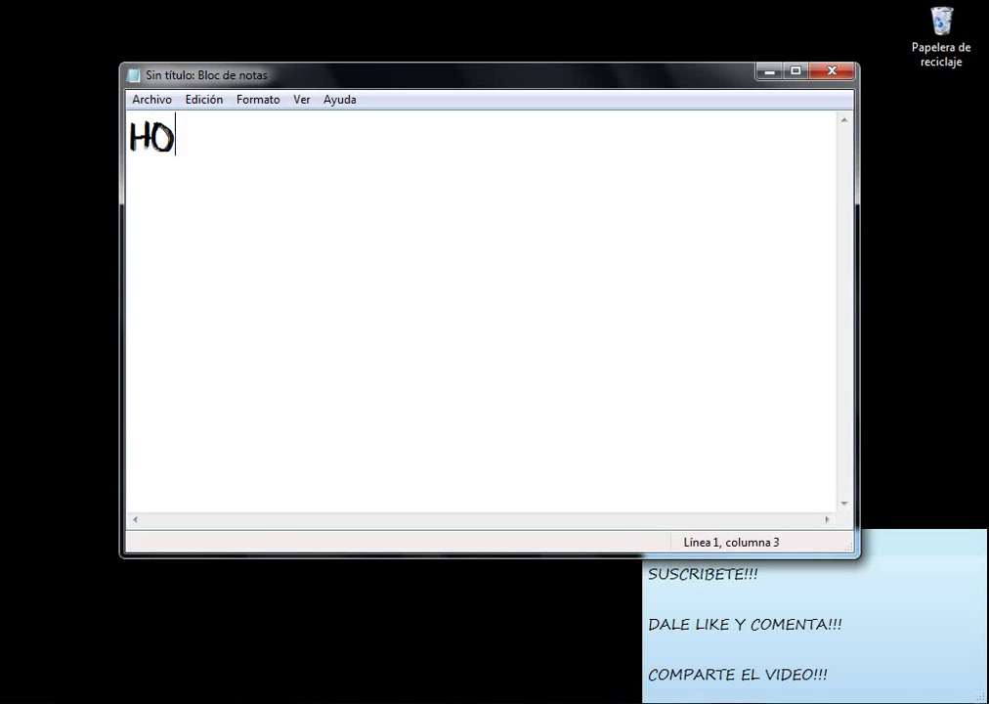
# Type the greeting 'HOLA AMIGOS DE YOUTUBE HOY LES ENSEÑARE' in Notepad
pyautogui.write('LA AMIGOS')
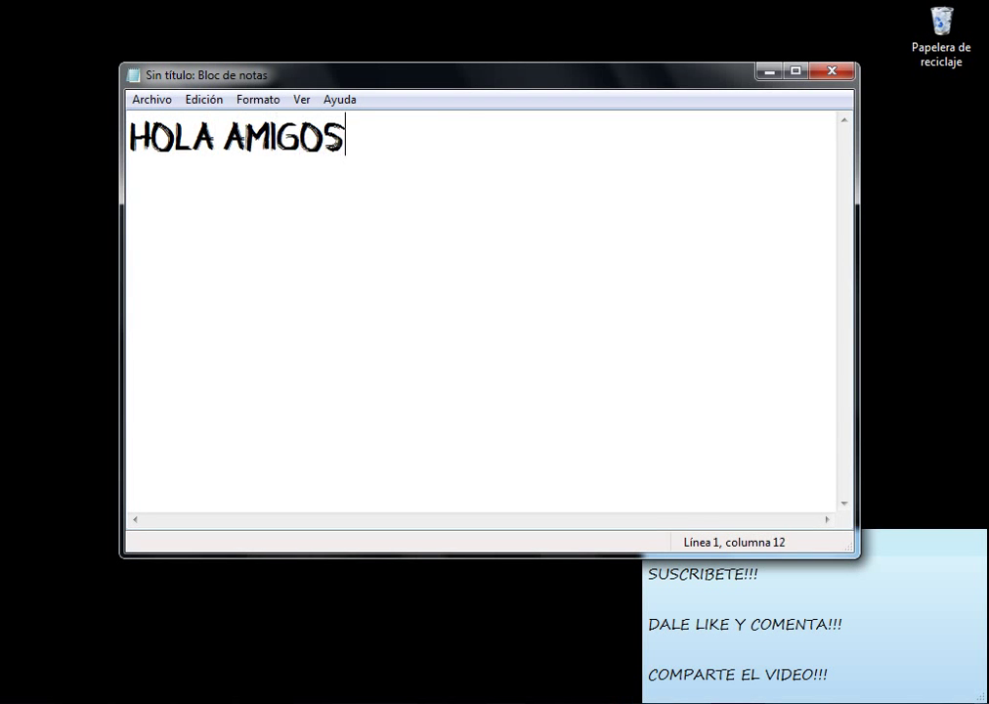
pyautogui.write(' DE YOU')
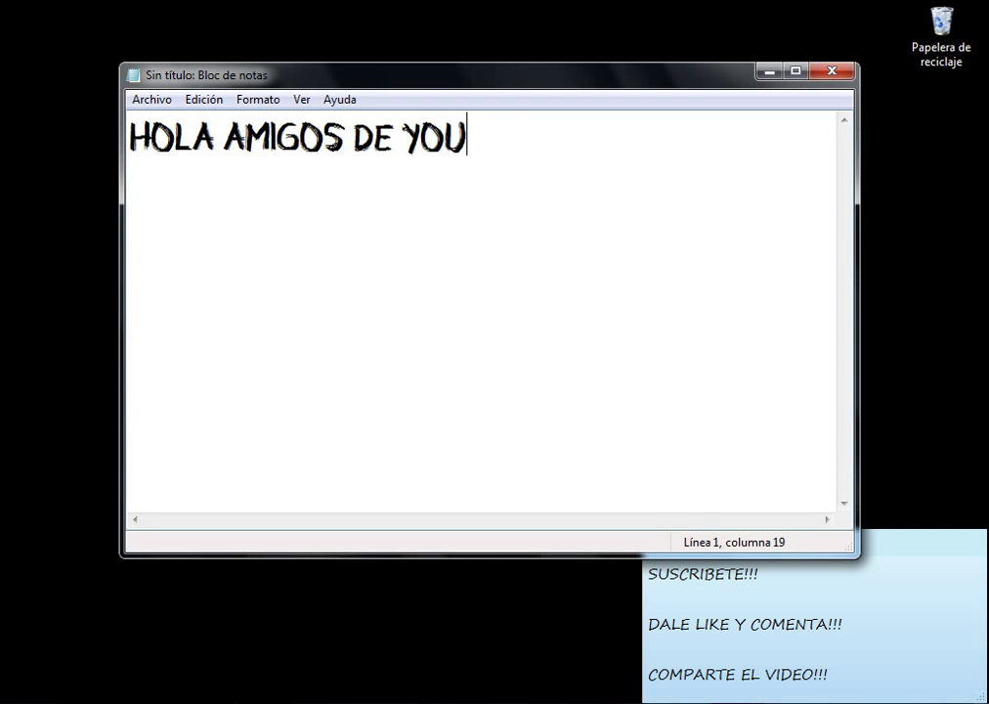
pyautogui.write('TUBE H')
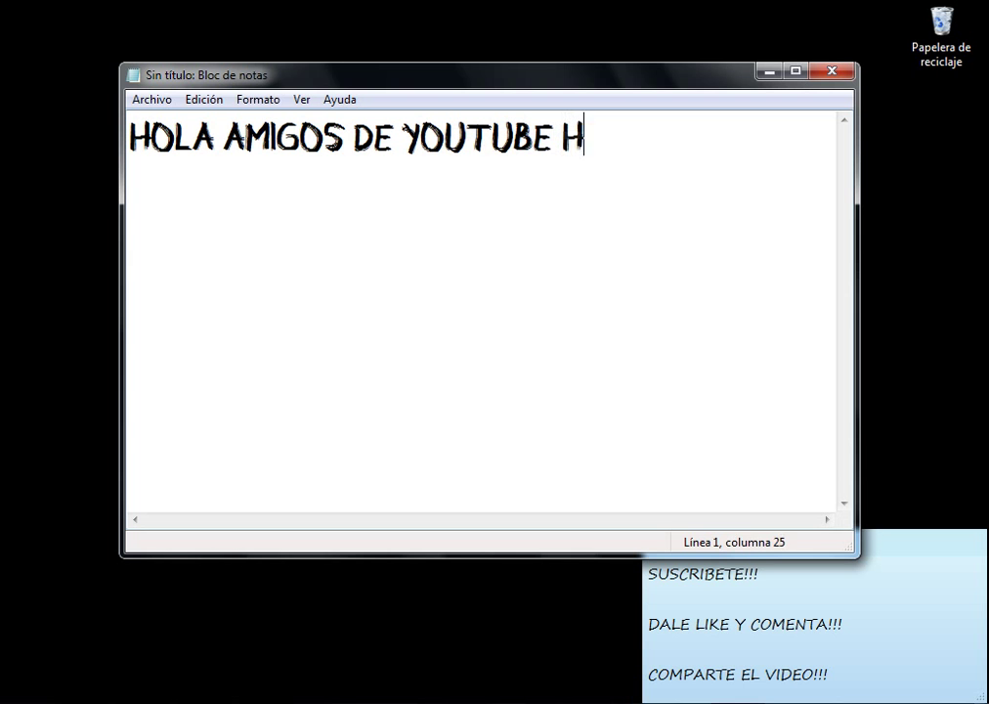
pyautogui.write('OT')
pyautogui.press('BackSpace')
pyautogui.write('Y')
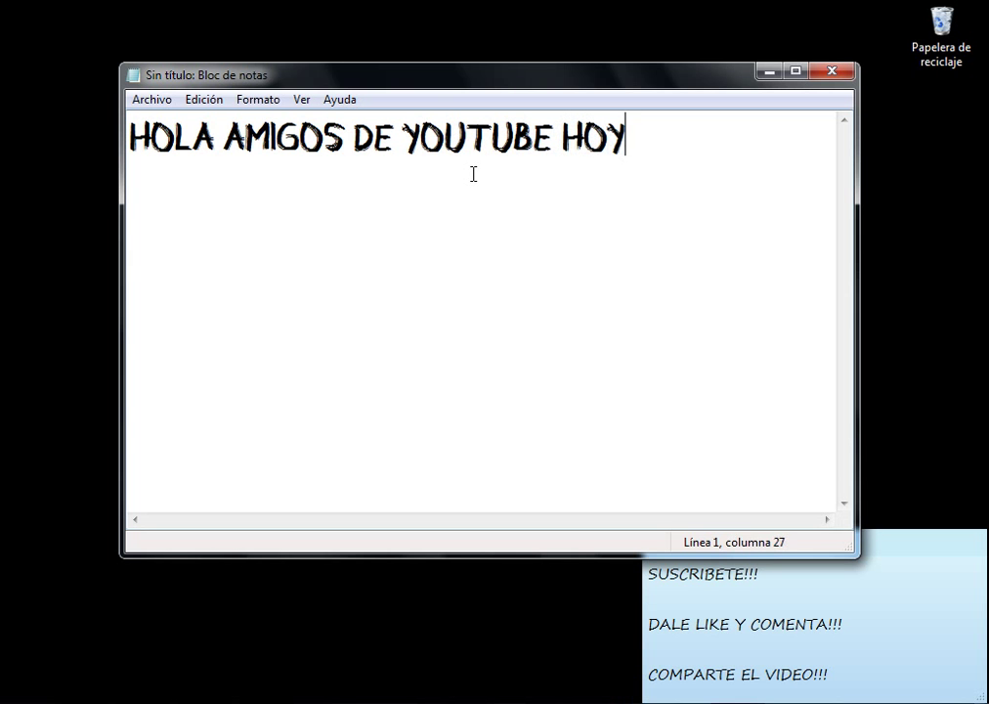
pyautogui.write(' LES ENSE')
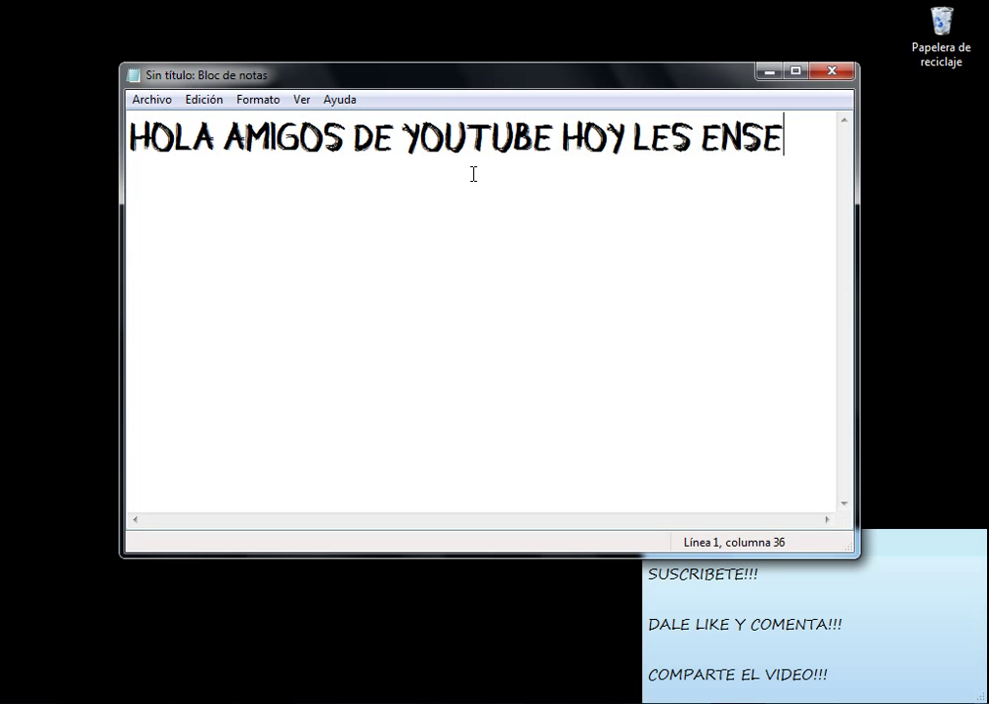
pyautogui.write('ñARE')
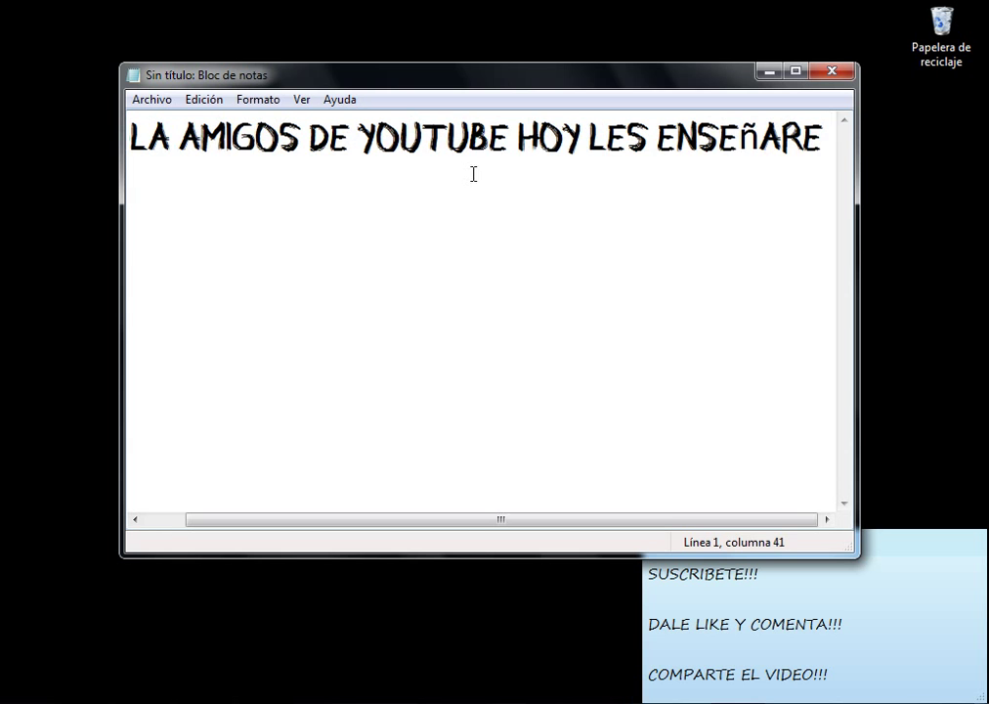
pyautogui.press('Return')
# Add the collage intro and a thank-you line to a friend, then show her profile
pyautogui.write('A HACE')
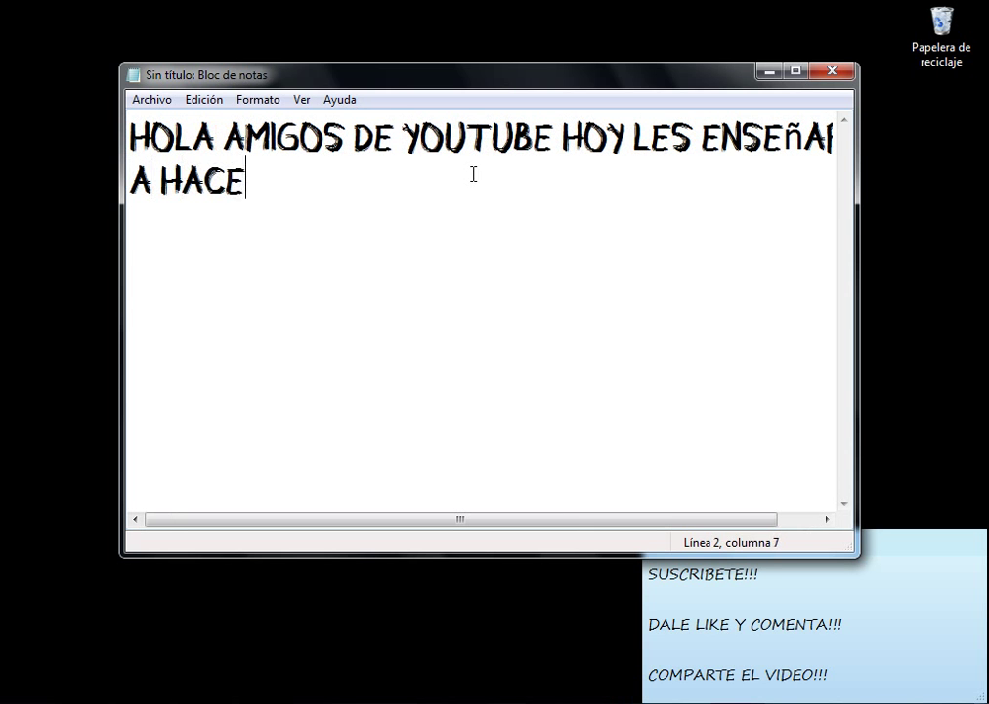
pyautogui.write('R COLLAGES ')
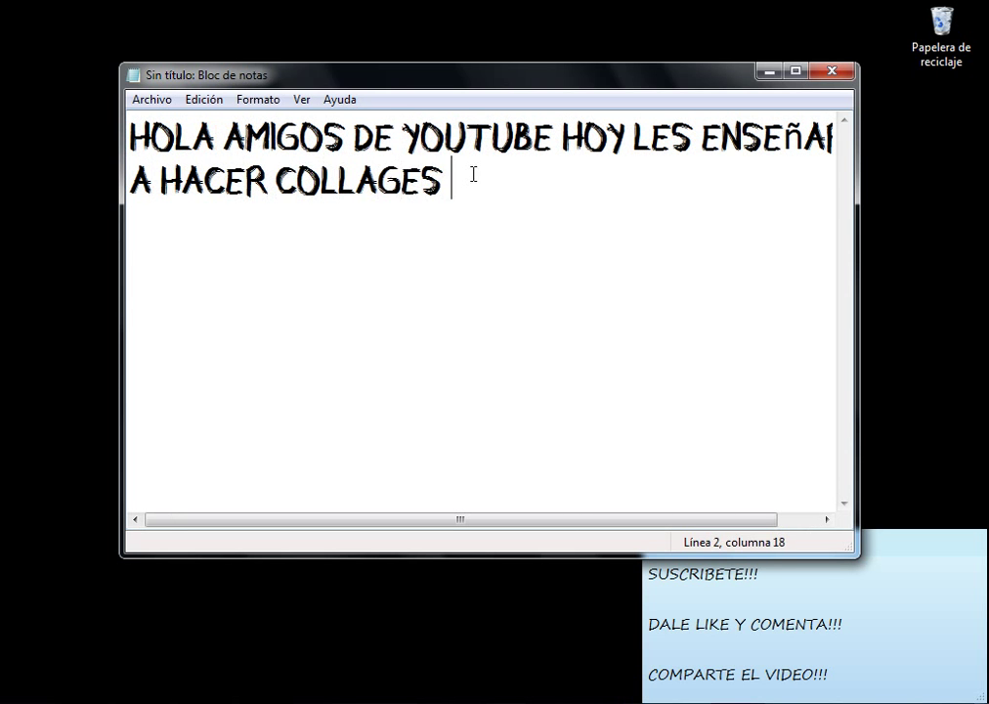
pyautogui.write('PADRES')
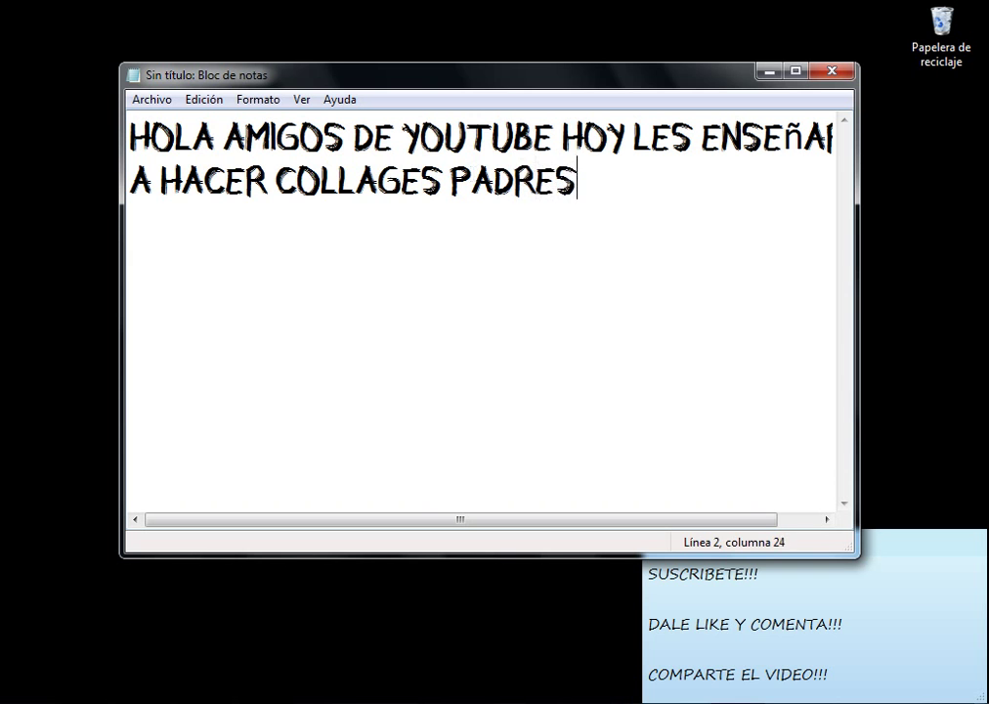
pyautogui.write(' E INOV')
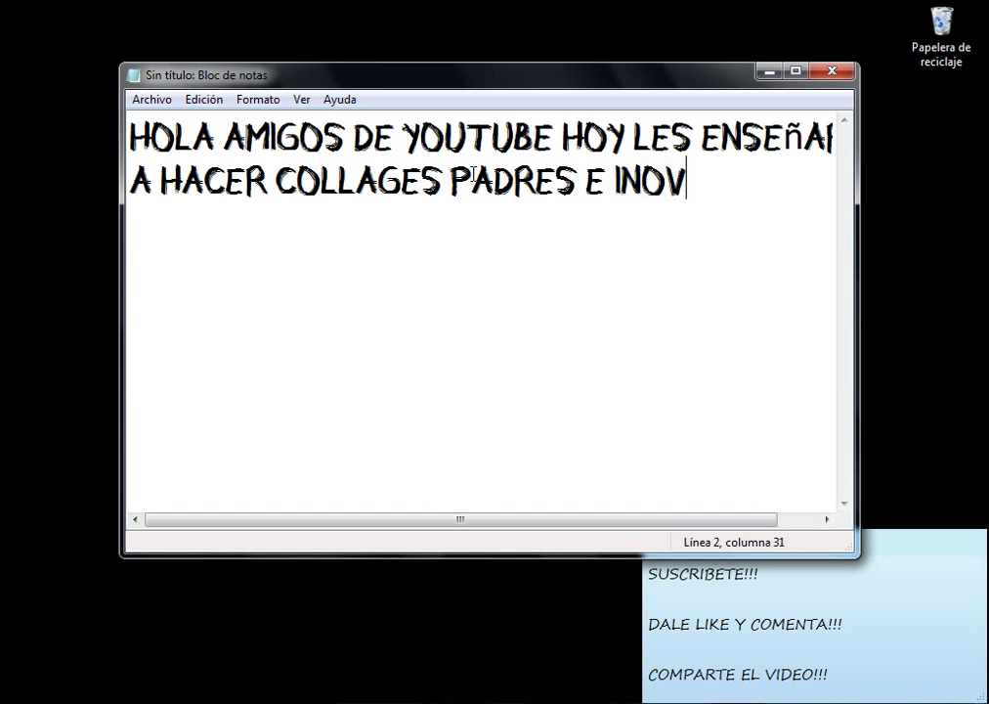
pyautogui.write('ADORES  ')
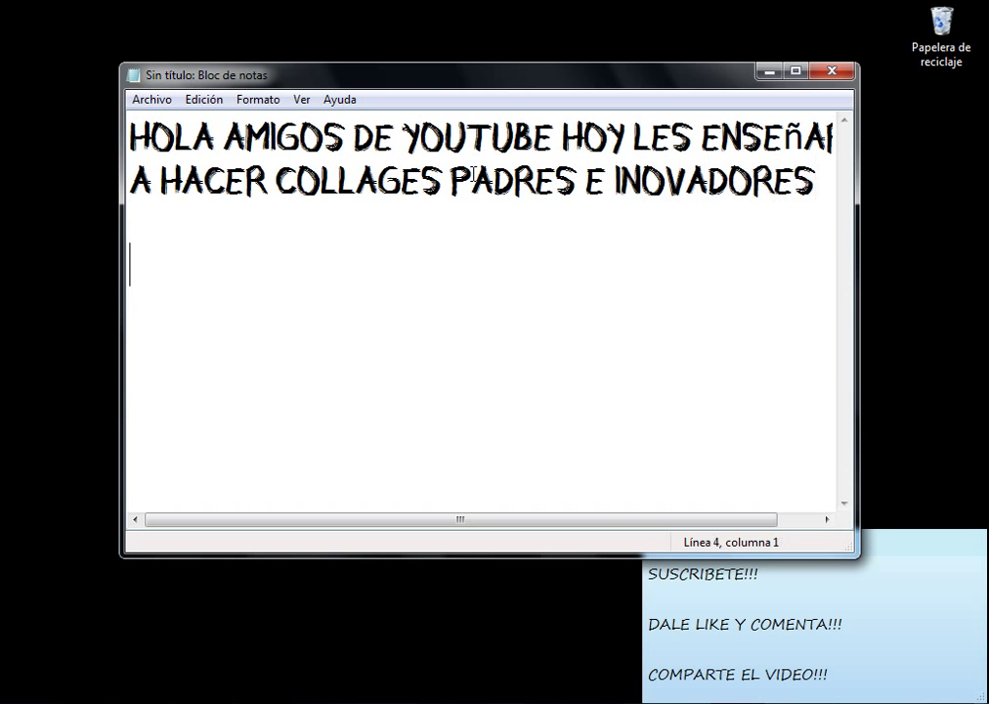
pyautogui.write('ANTES D')
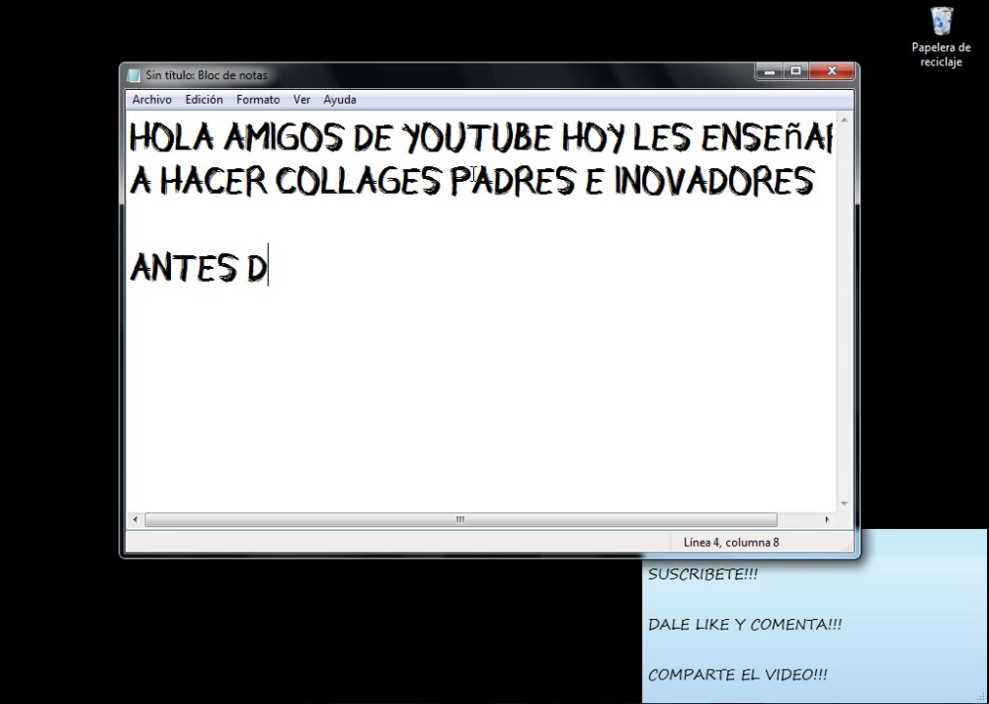
pyautogui.write('E ESO QUISI')
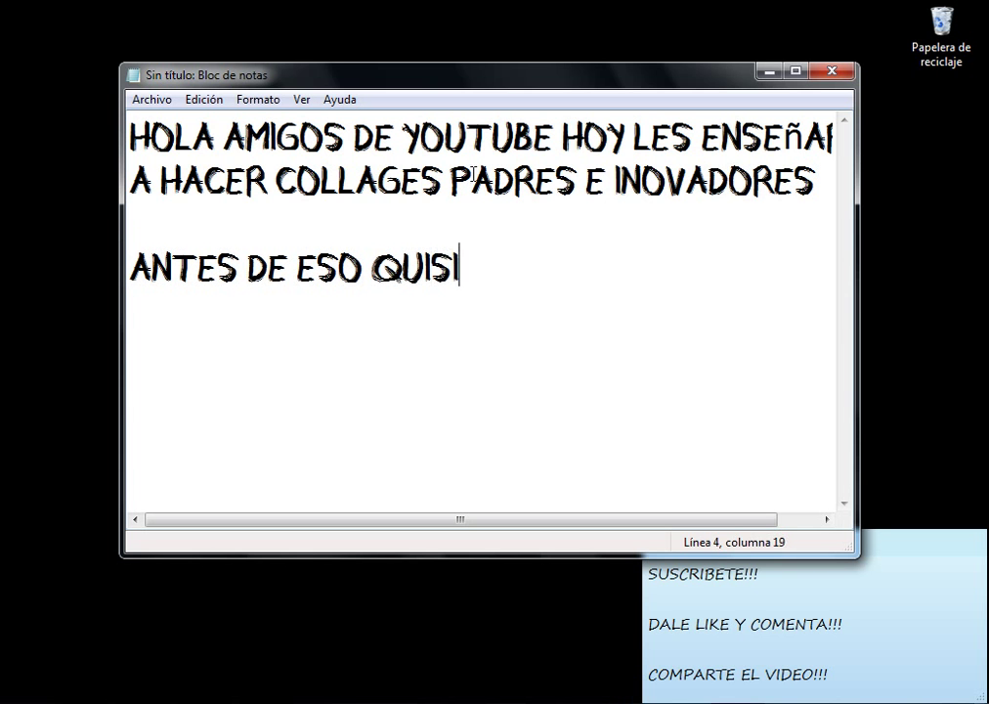
pyautogui.write('ERA AGRA')
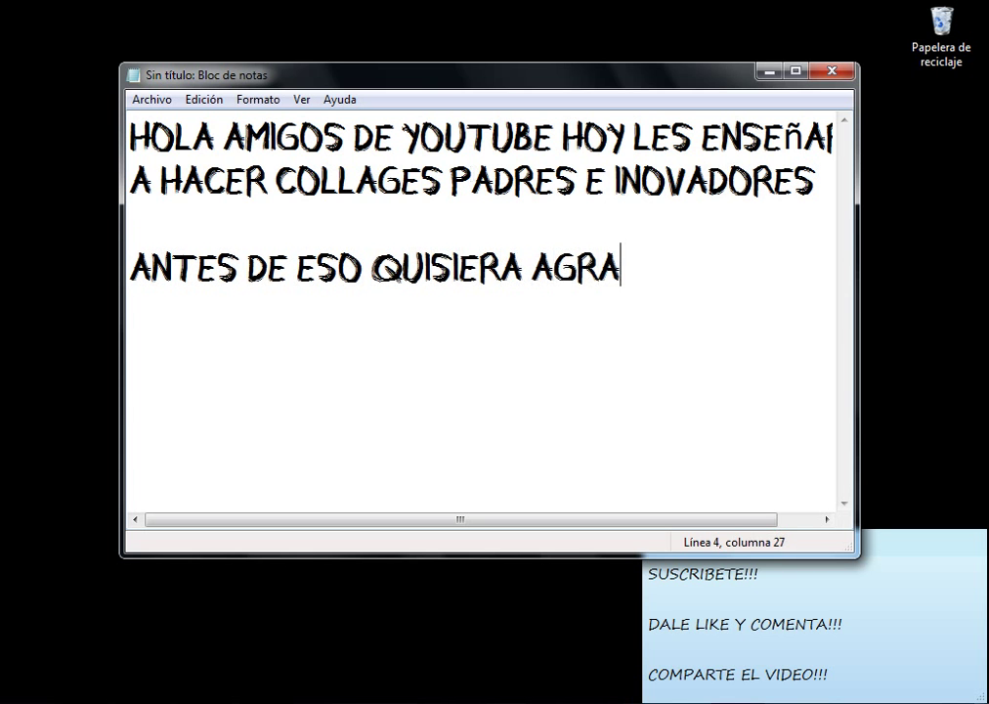
pyautogui.write('DECER A')
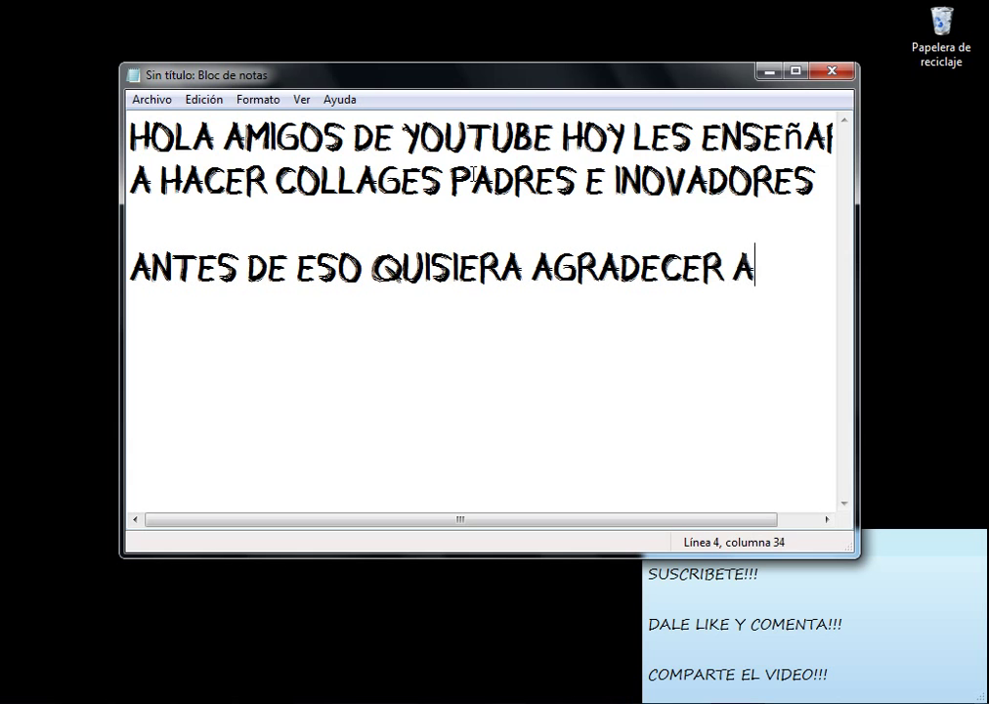
pyautogui.press('Return')
pyautogui.write('UNA AMI')
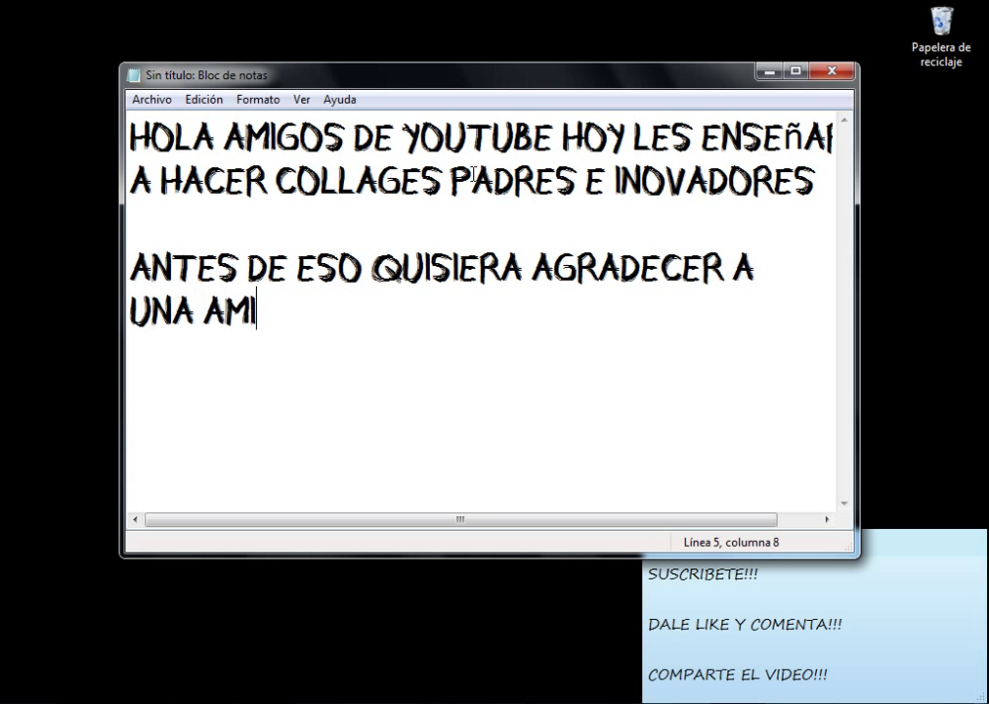
pyautogui.write('GA LLAMA')
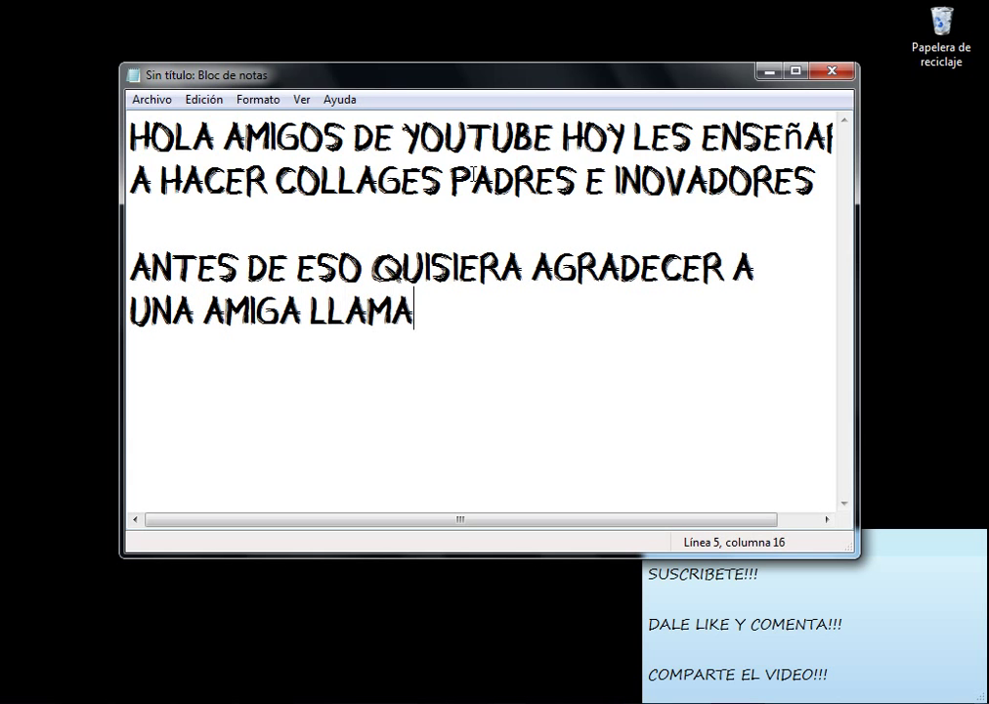
pyautogui.write(' MELAN')
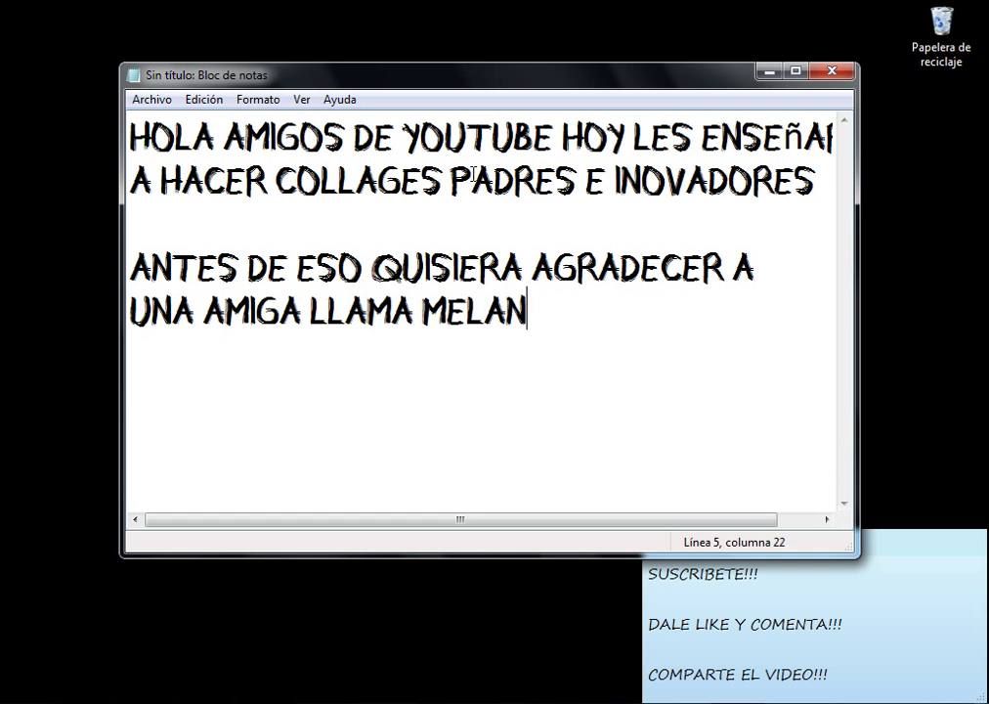
pyautogui.write('IE QUE ')
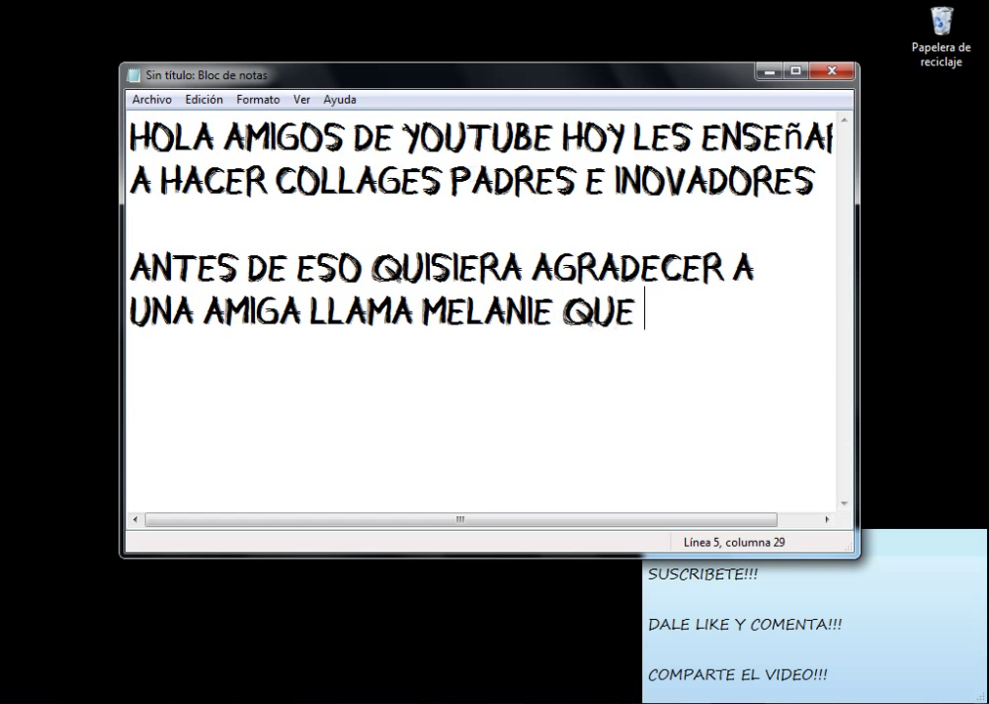
pyautogui.write('ES:')
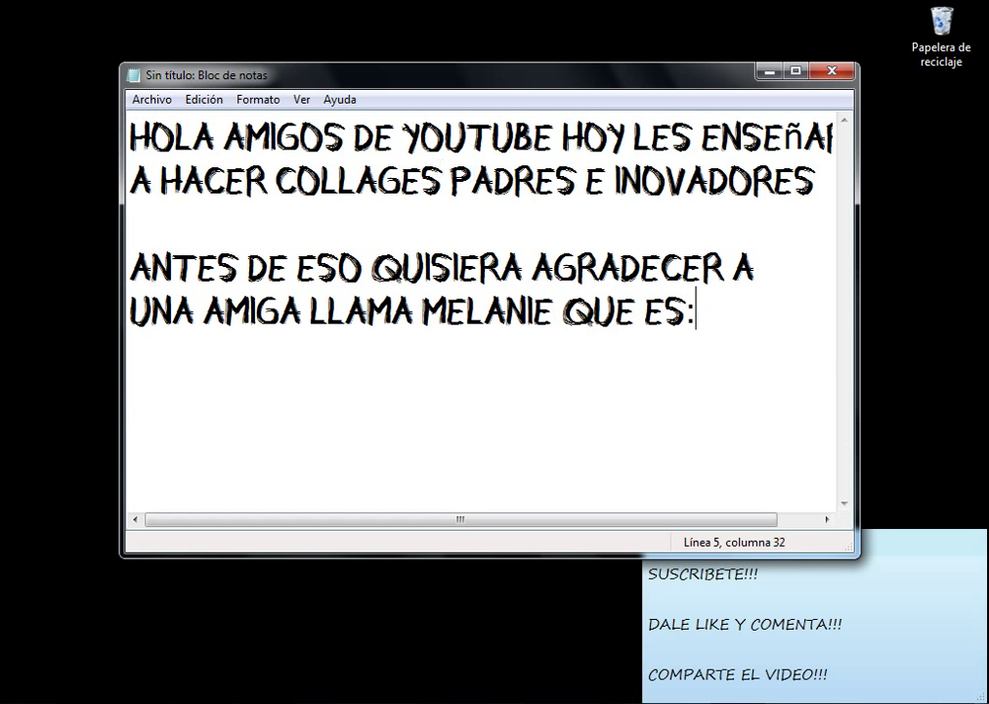
pyautogui.click(98, 596)
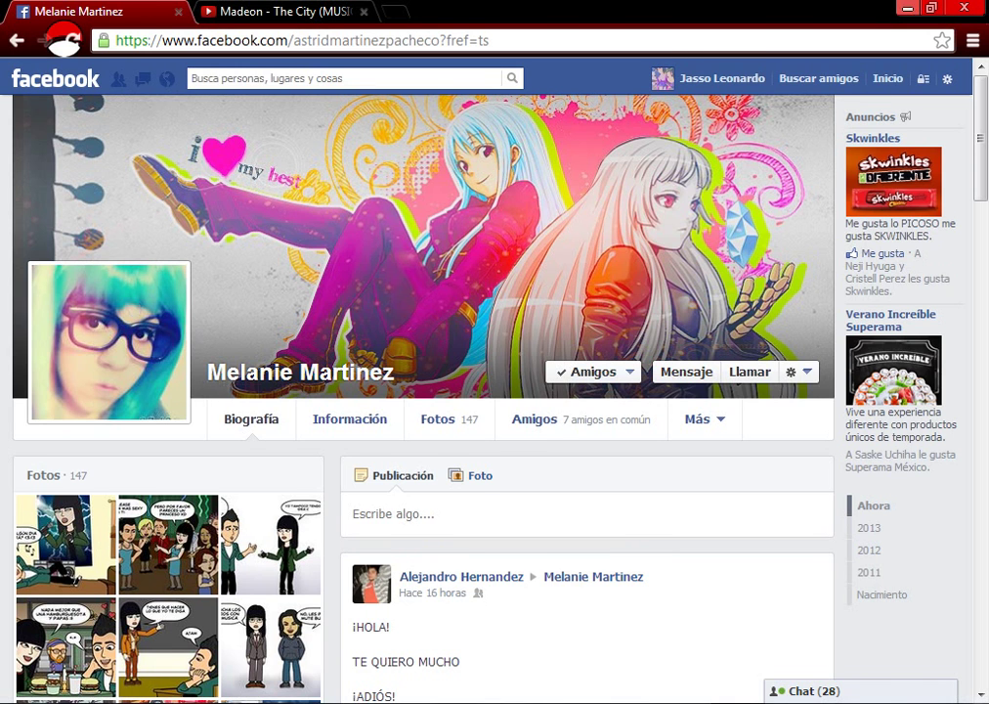
# Add the line 'YA QUE ELLA ME ENSEÑO LO POCO QUE SE XD' and select all the text
pyautogui.press('Return')
pyautogui.press('Return')
pyautogui.write('Y')
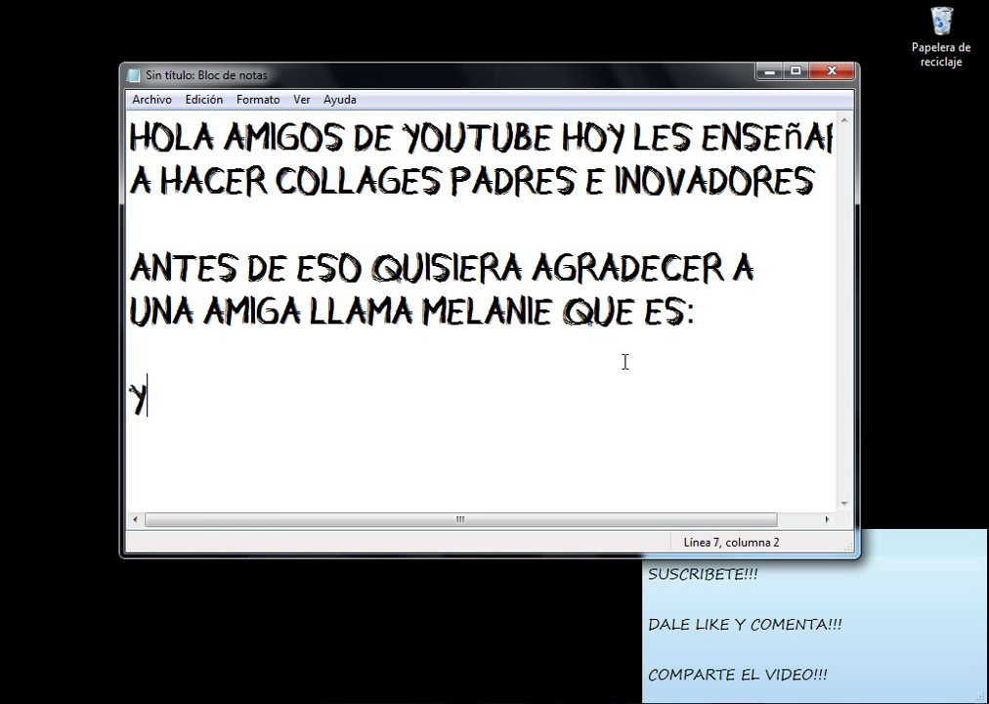
pyautogui.write('A QUE ELLA')
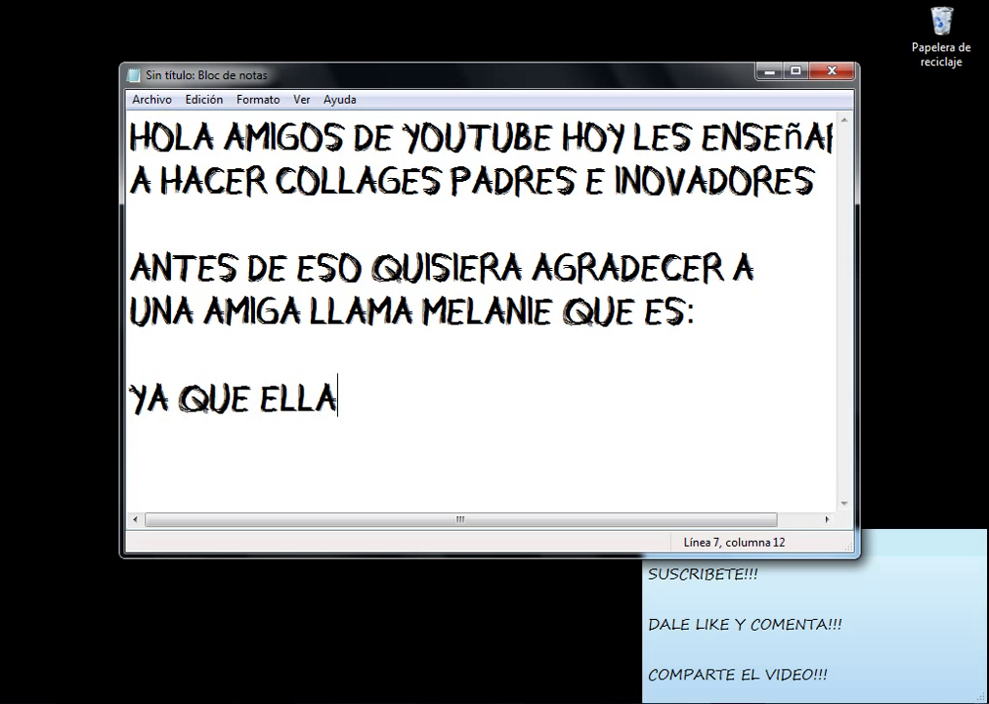
pyautogui.write(' ME ENSE')
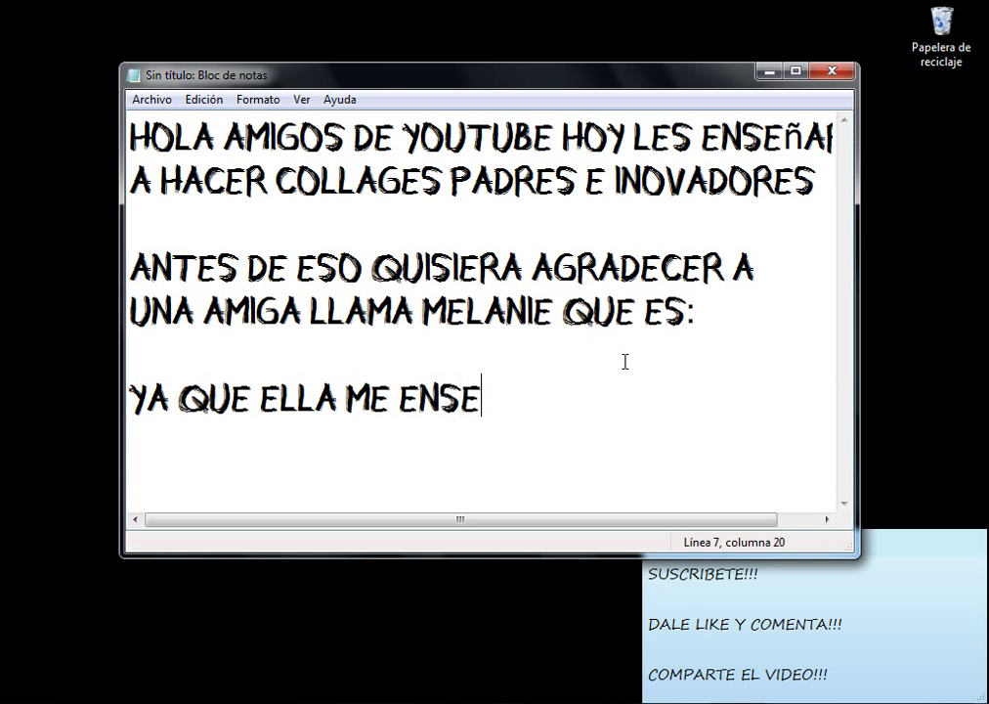
pyautogui.write('ñOLO ')
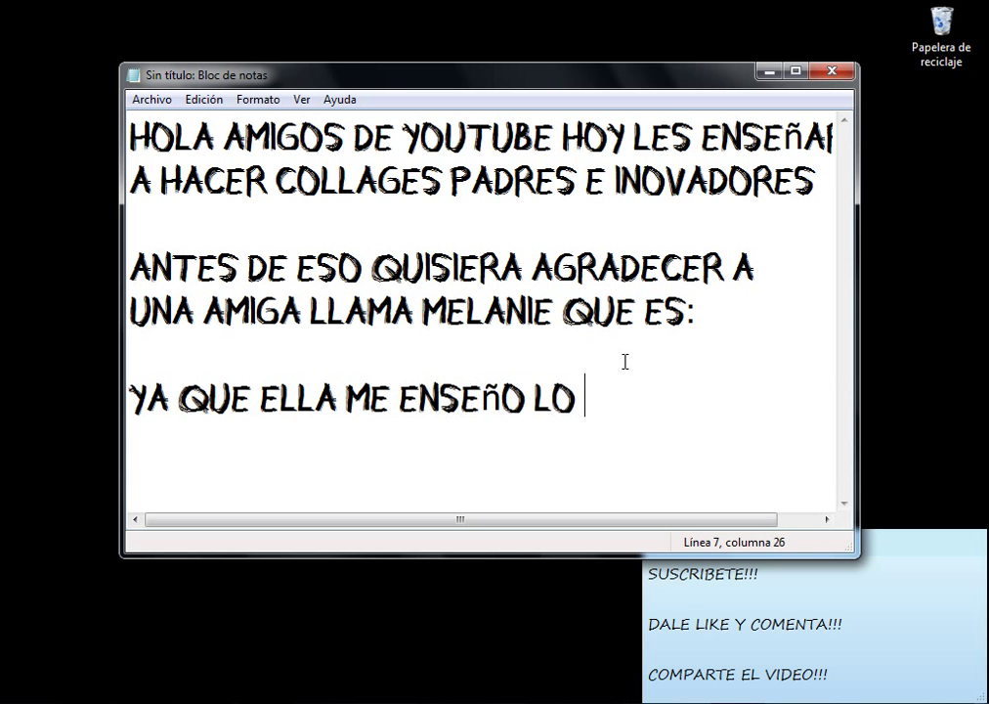
pyautogui.write('POCO ')
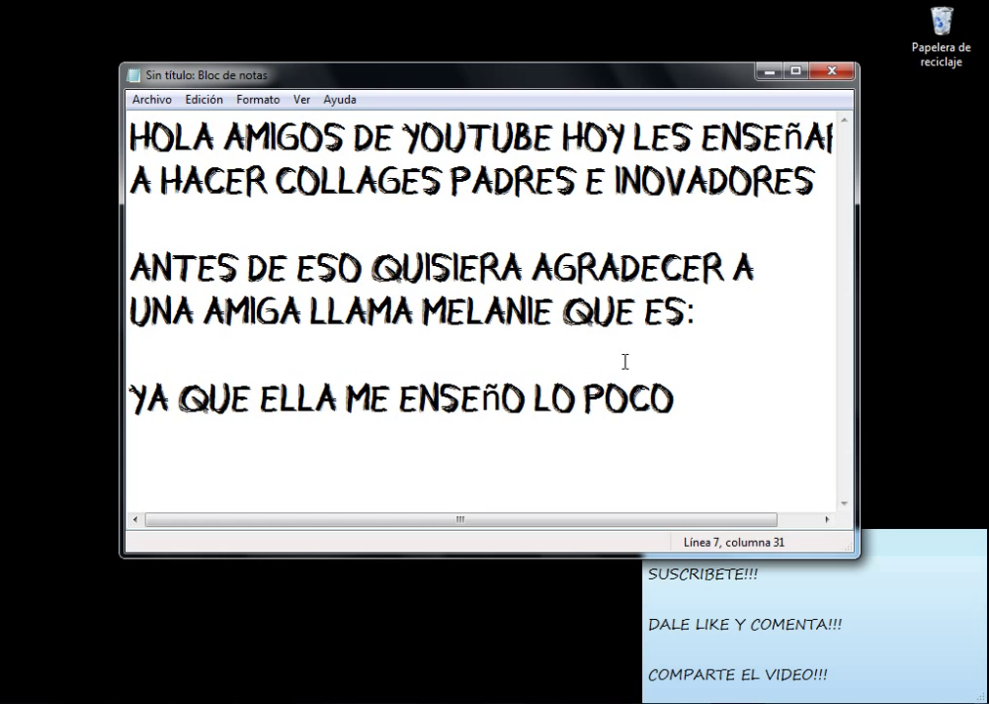
pyautogui.write('QUE SE')
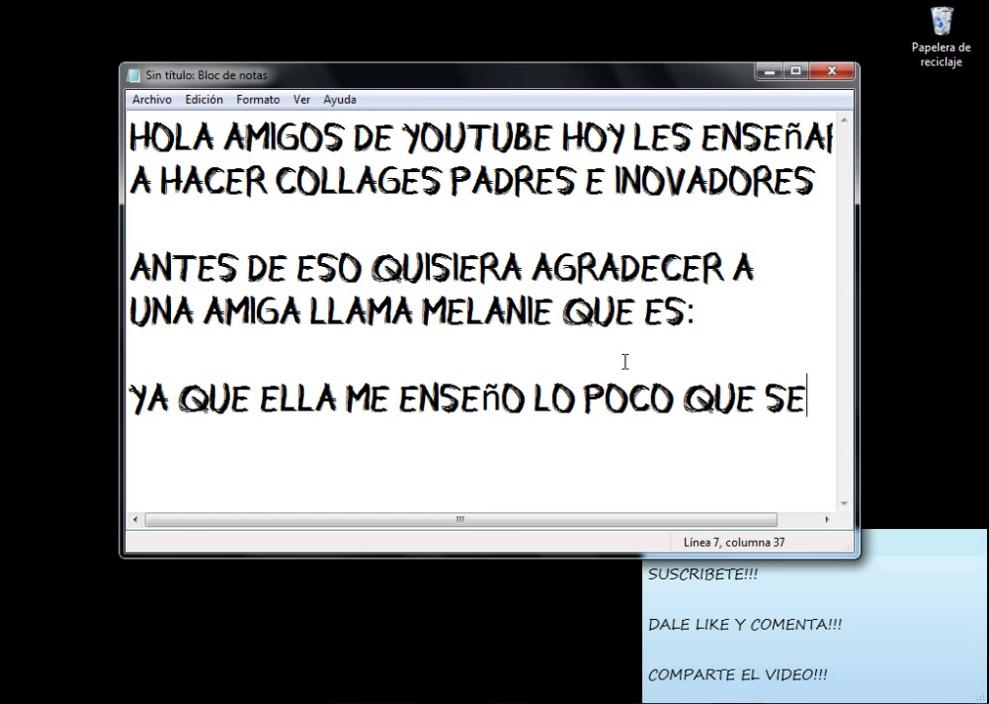
pyautogui.write('XD')
pyautogui.click(767, 378)
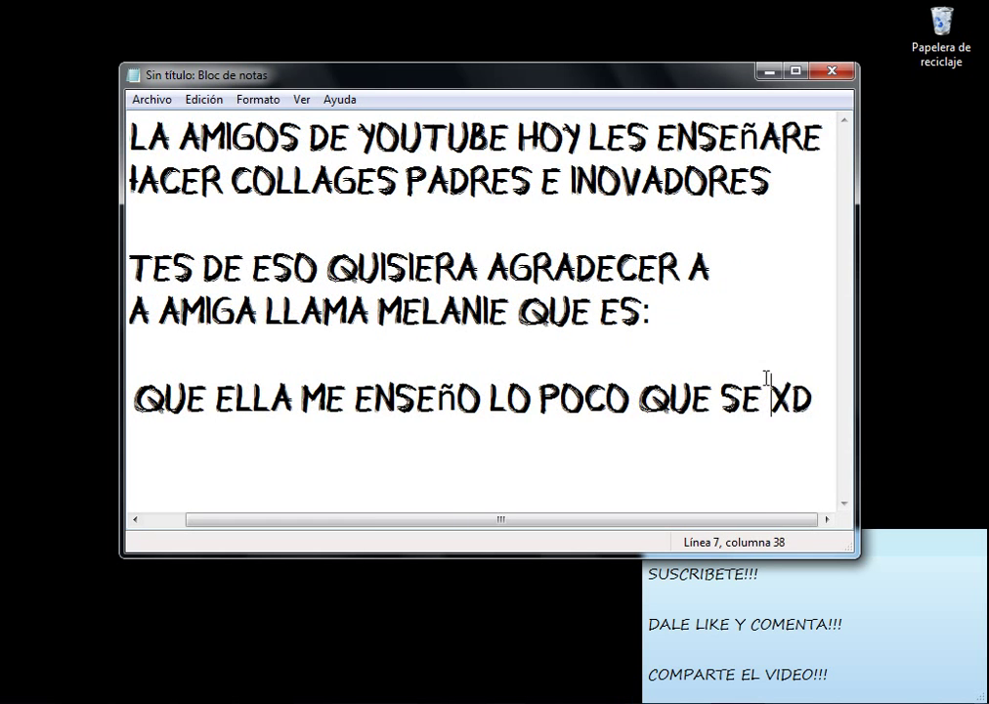
pyautogui.hotkey('ctrl', 'a')
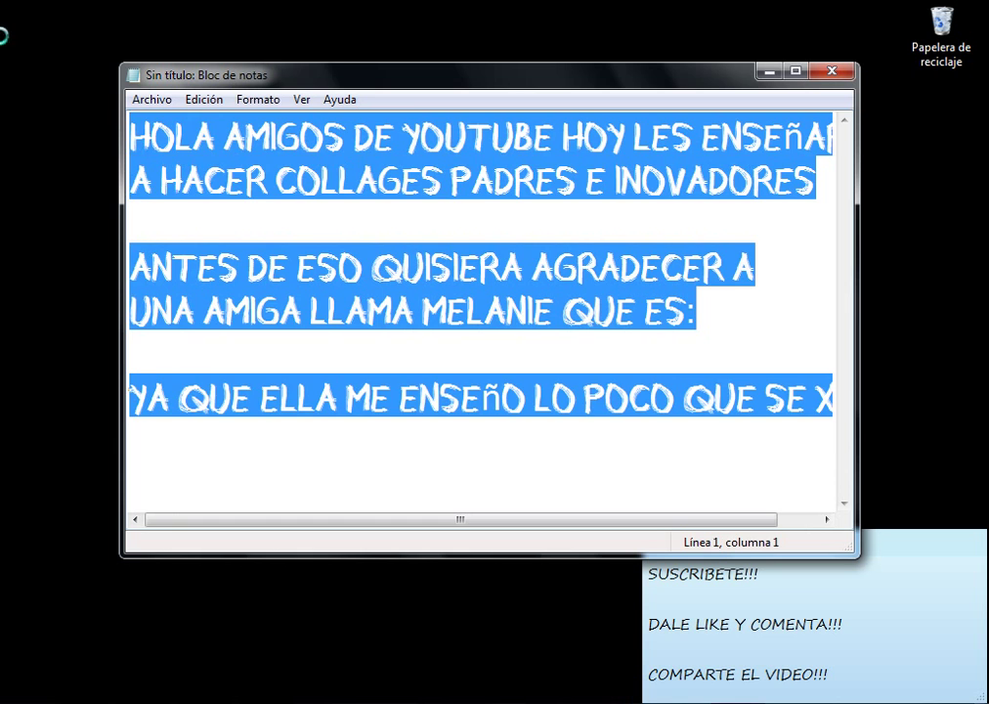
# Replace the note with 'BUENO LO PRIMERO SERA TENER ABIERTO EL PHOTOSHOP', with PHOTOSHOP on its own line
pyautogui.press('BackSpace')
pyautogui.write('BUENO ')
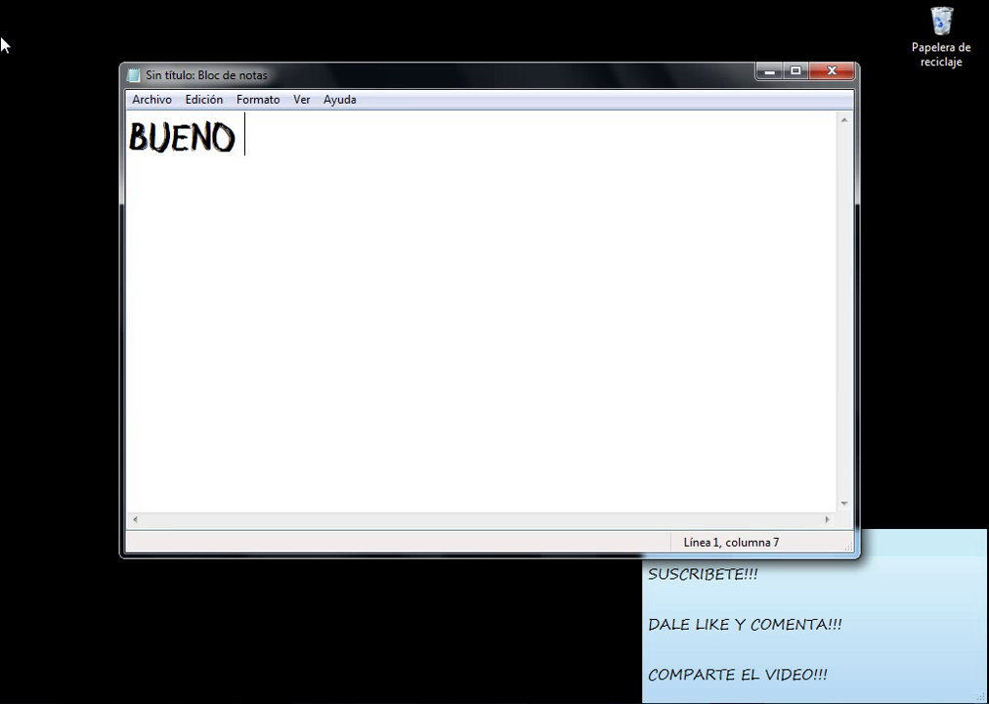
pyautogui.write('LO PRIMERO ')
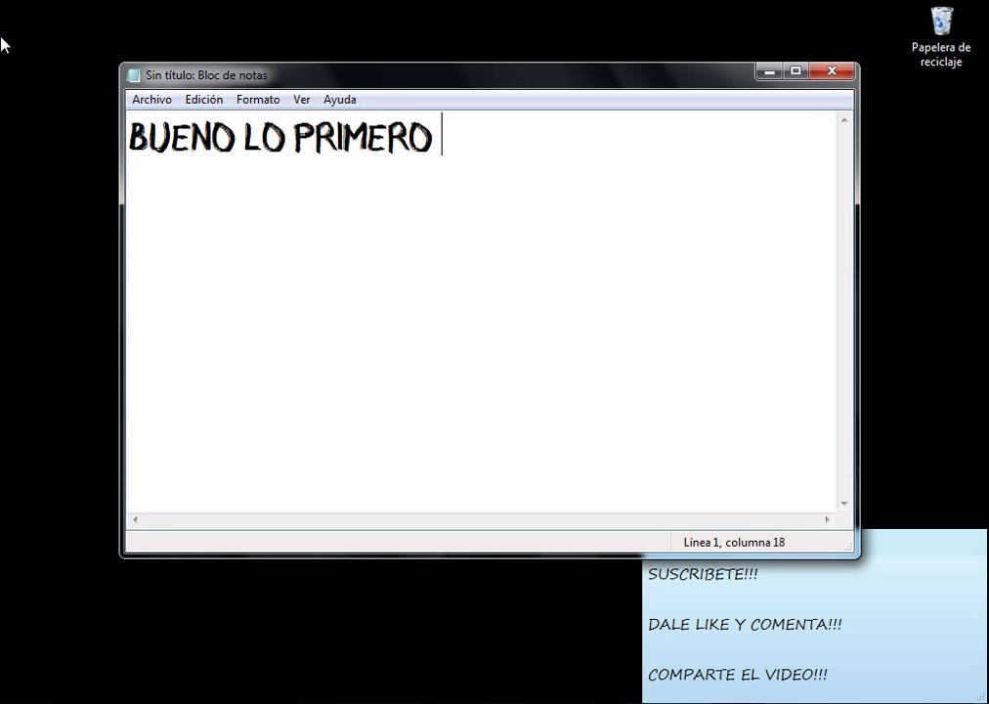
pyautogui.write('SERA ')
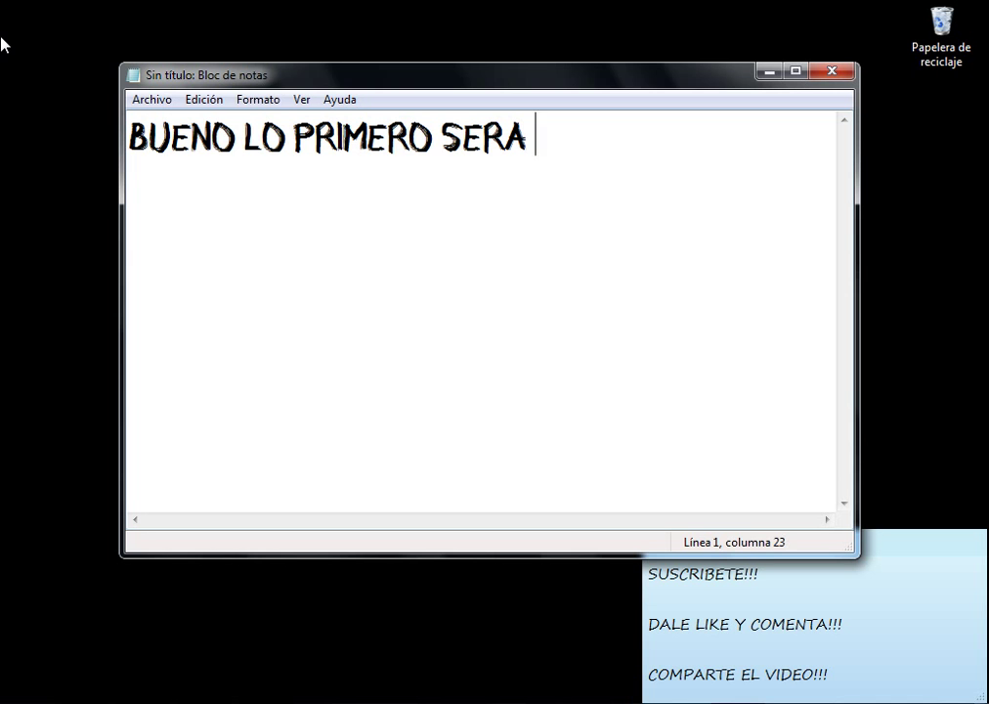
pyautogui.write('TENER AB')
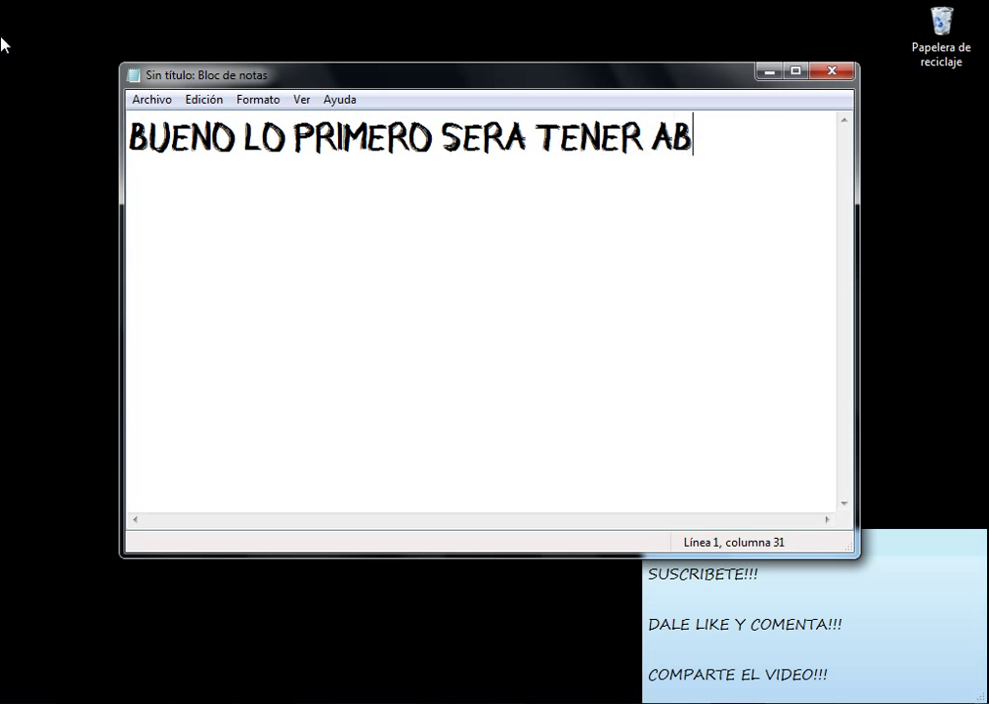
pyautogui.write('IERTO EL')
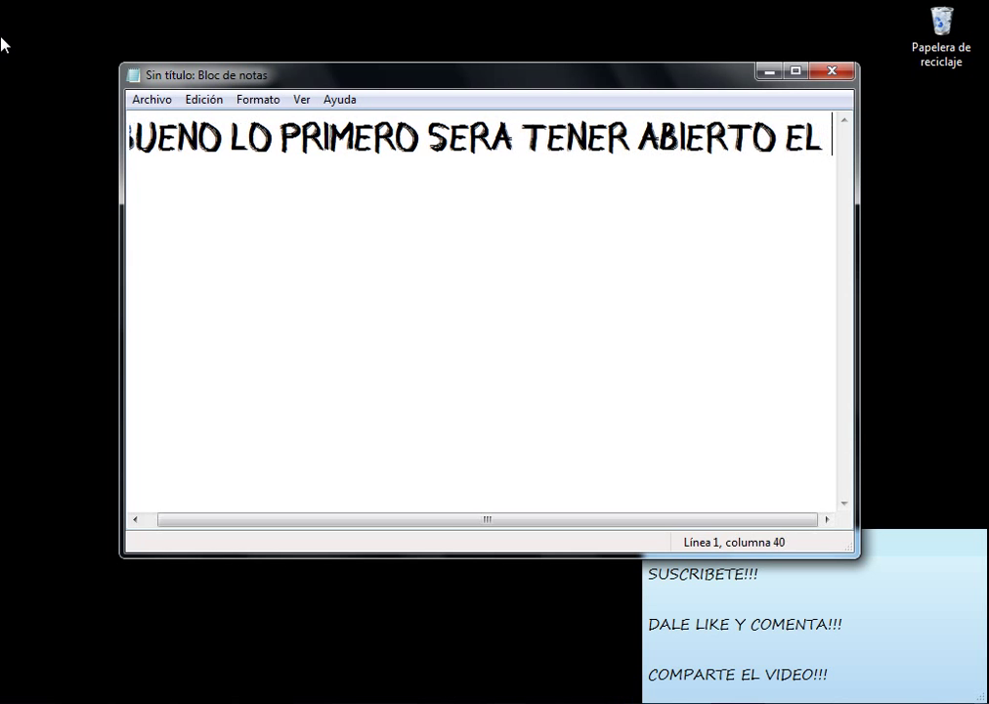
pyautogui.press('Return')
pyautogui.write('PHO')
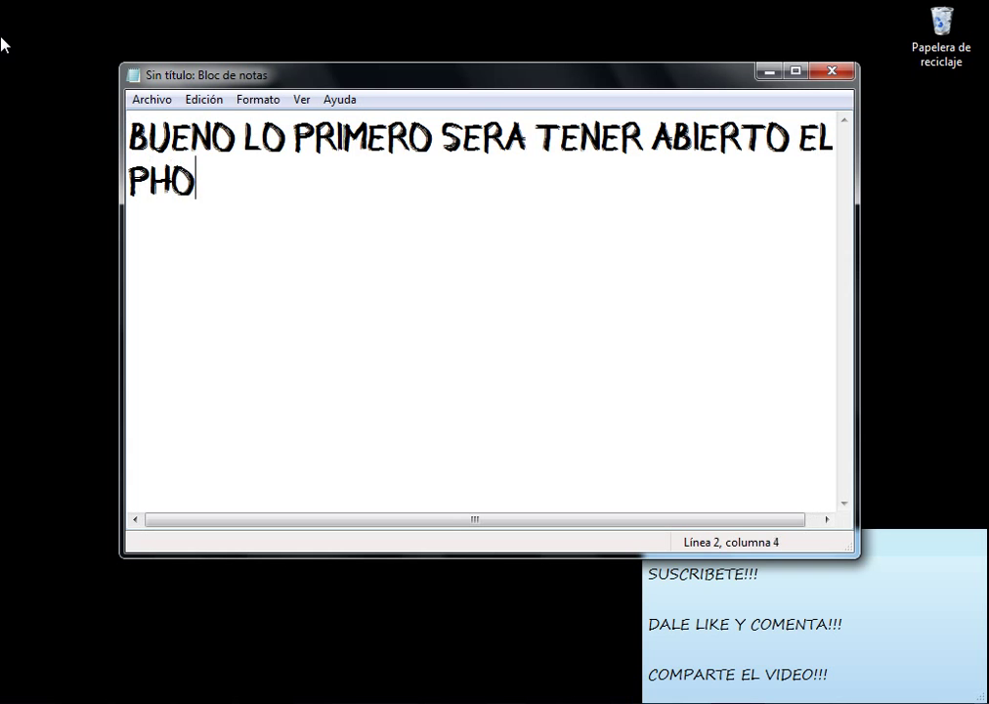
pyautogui.write('TOSHOP')
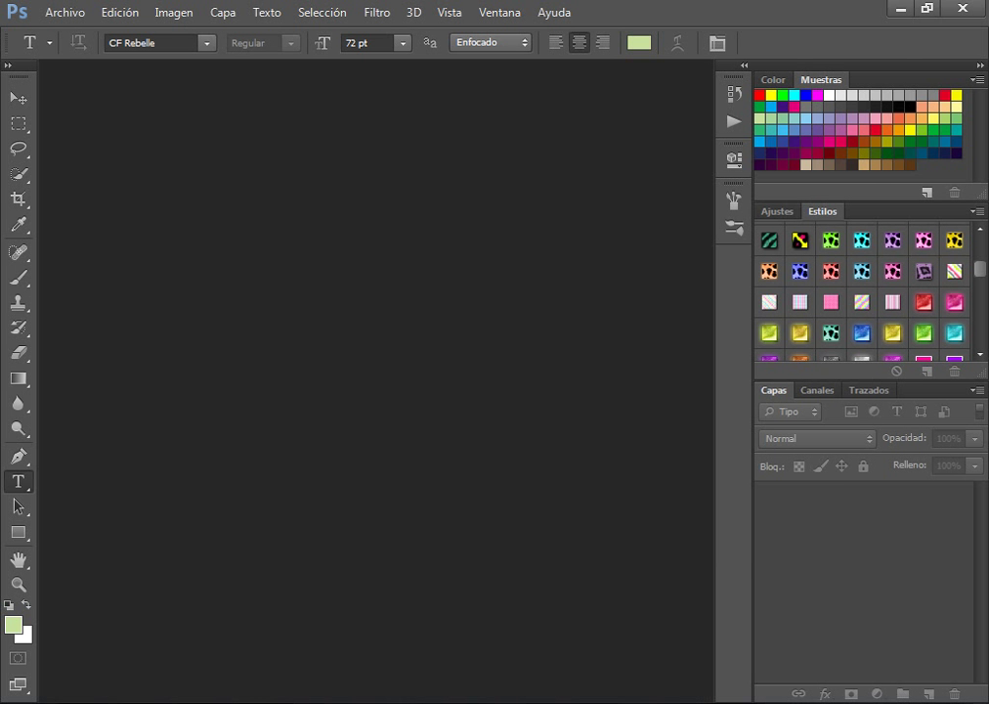
# Add 'DESPUES ABRIR EL FONDO QUE SERA EL COLLAGE' to the note
pyautogui.hotkey('alt', 'Tab')
pyautogui.write('D')
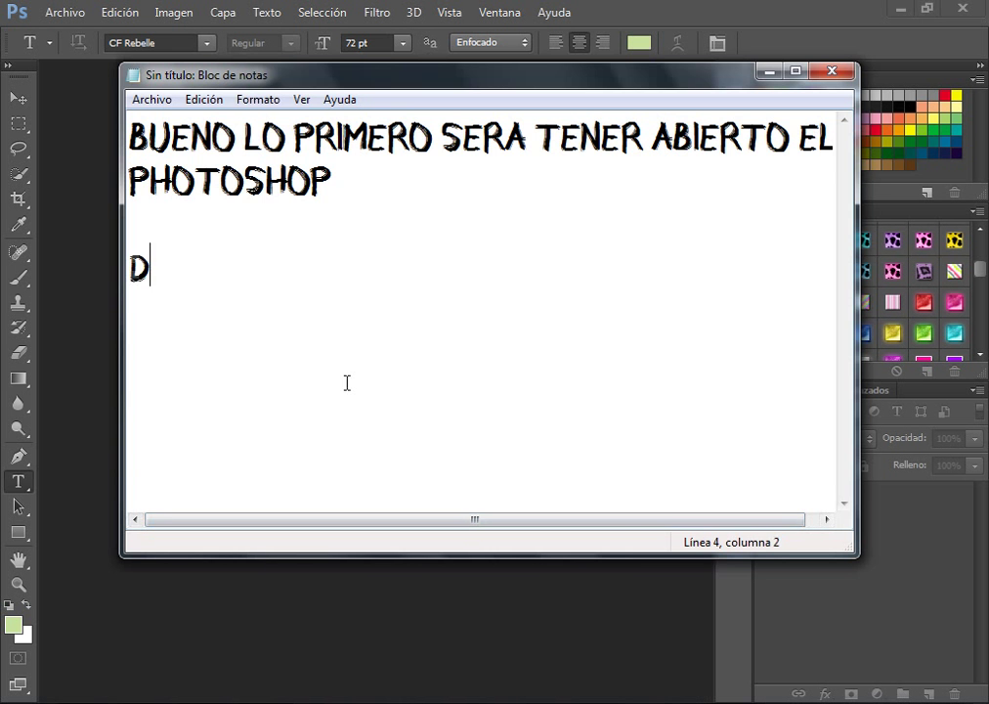
pyautogui.write('ESPUES ')
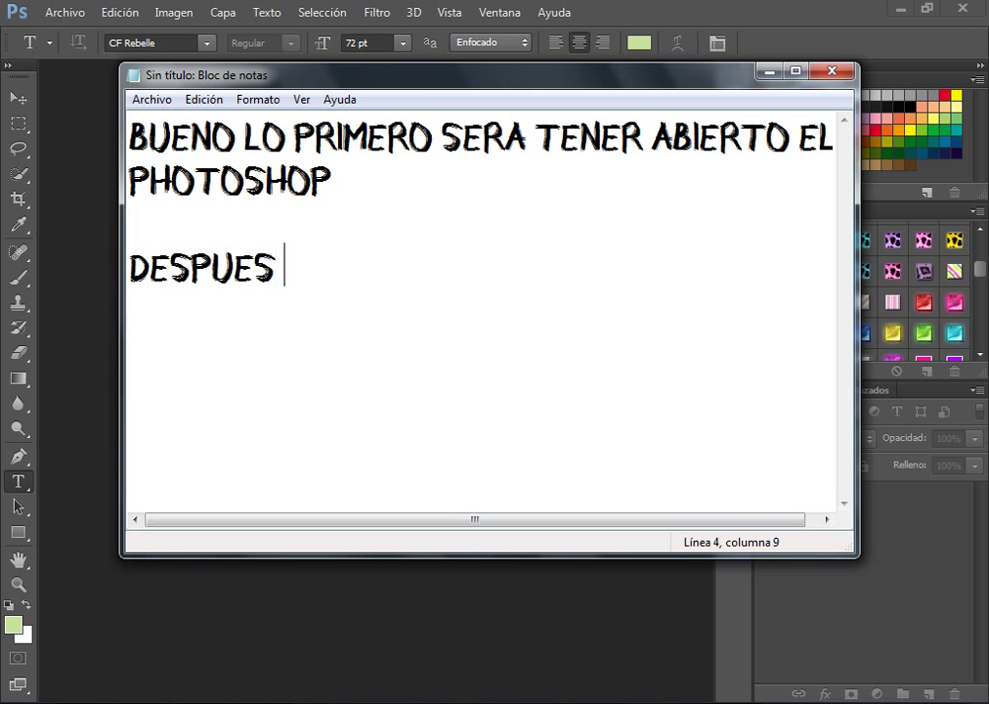
pyautogui.write('AB')
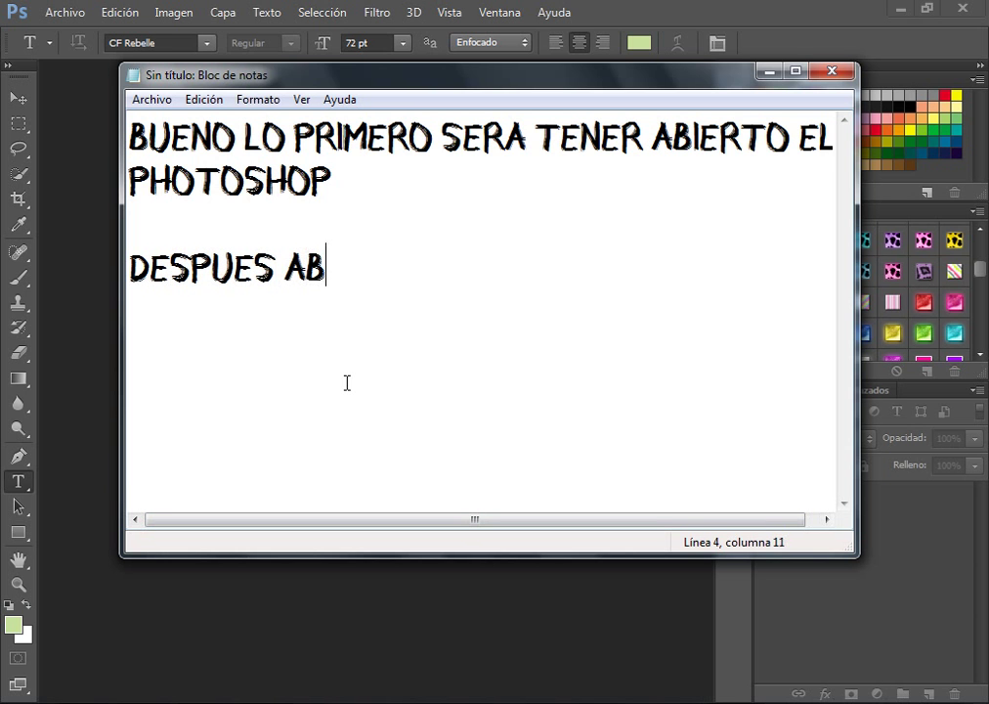
pyautogui.write('RIR L')
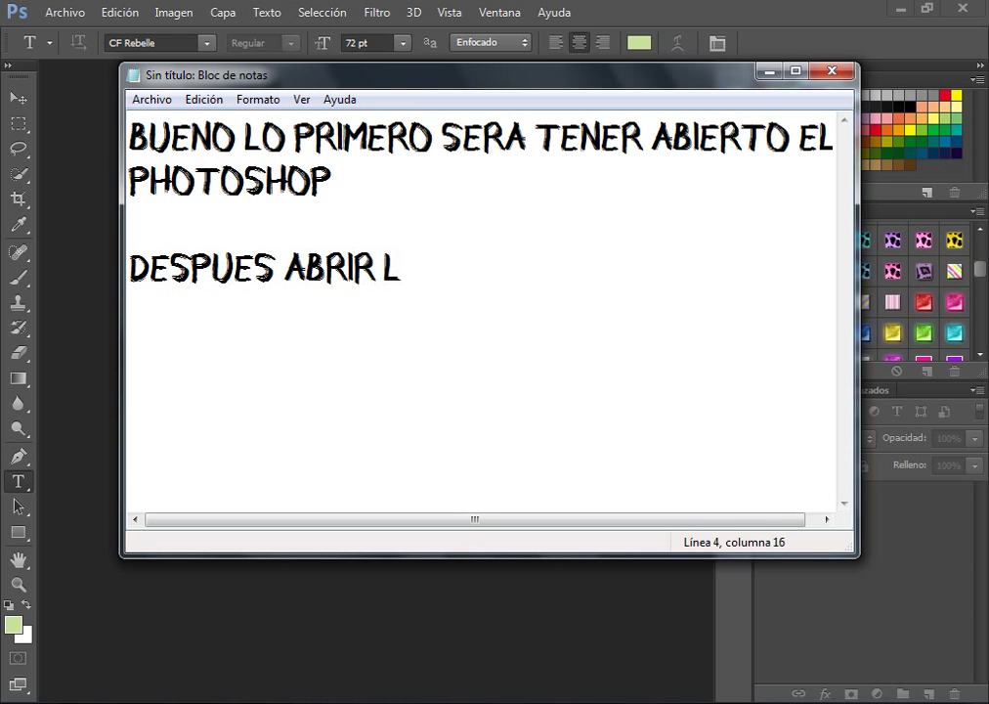
pyautogui.write('A')
pyautogui.write('T')
pyautogui.press('BackSpace')
pyautogui.press('BackSpace')
pyautogui.press('BackSpace')
pyautogui.press('BackSpace')
pyautogui.write('EL FO')
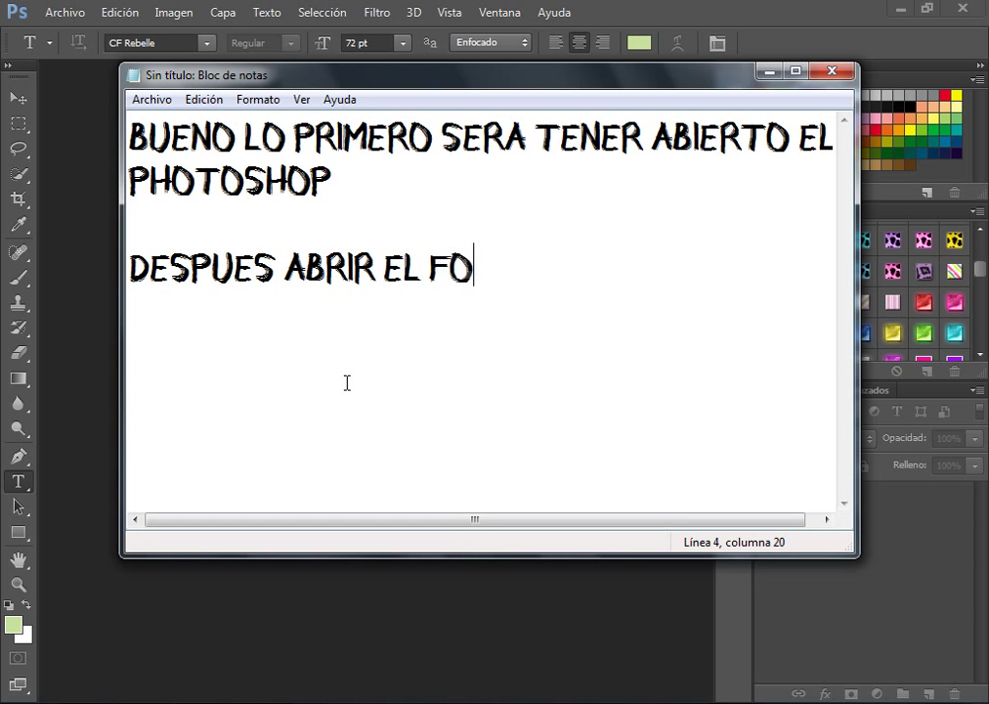
pyautogui.write('NDO Q')
pyautogui.press('BackSpace')
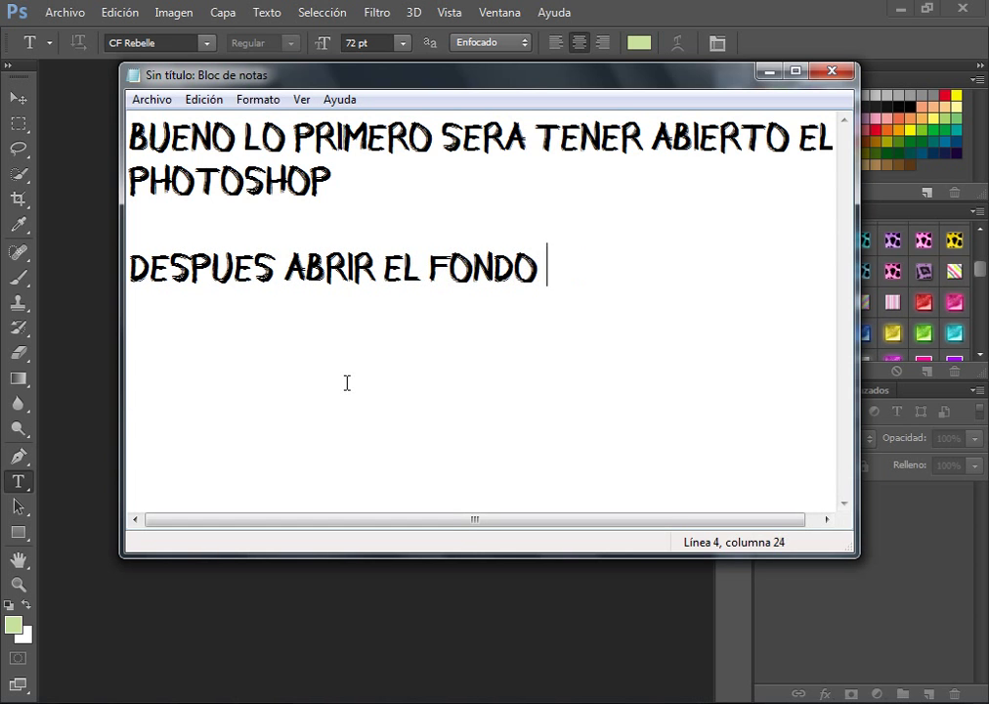
pyautogui.write('QUE SERA')
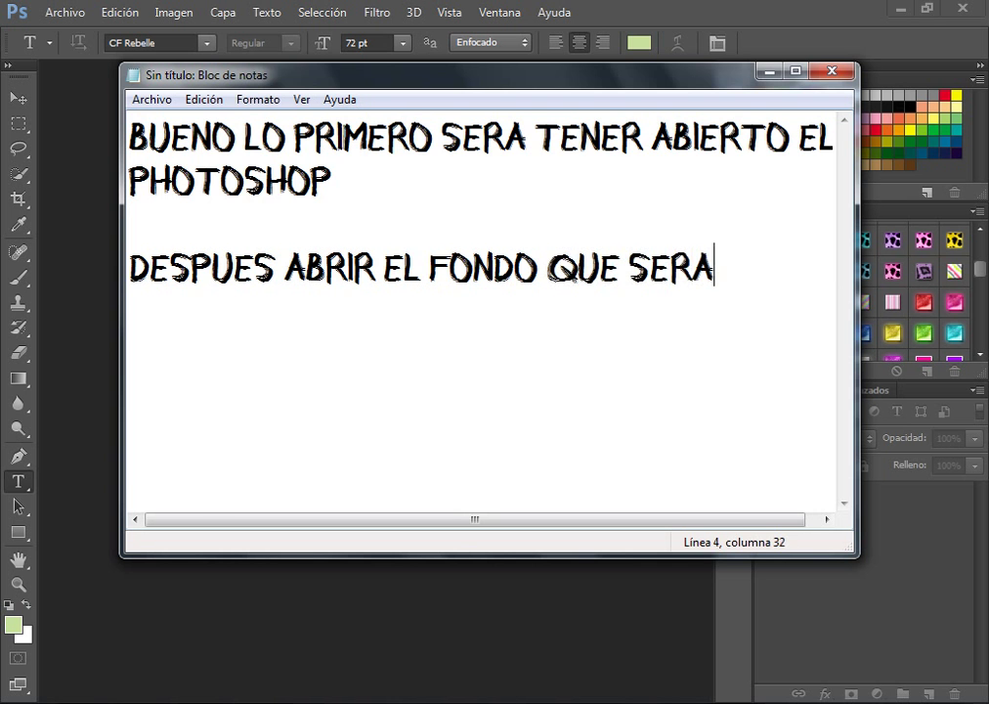
pyautogui.write(' EL COLLAGE')
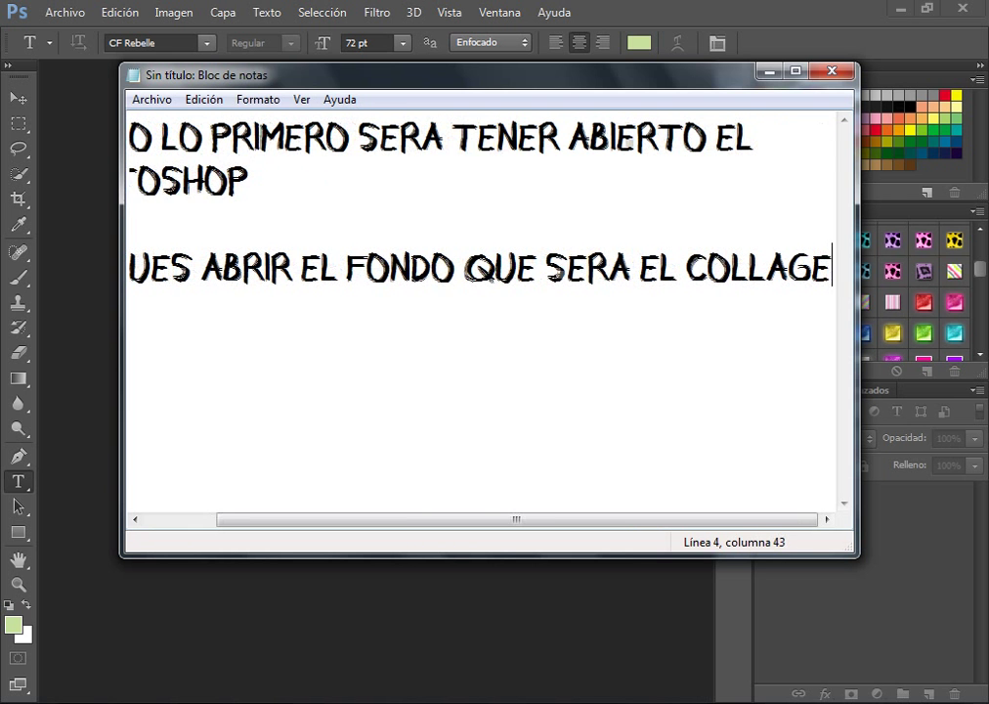
pyautogui.press('Return')
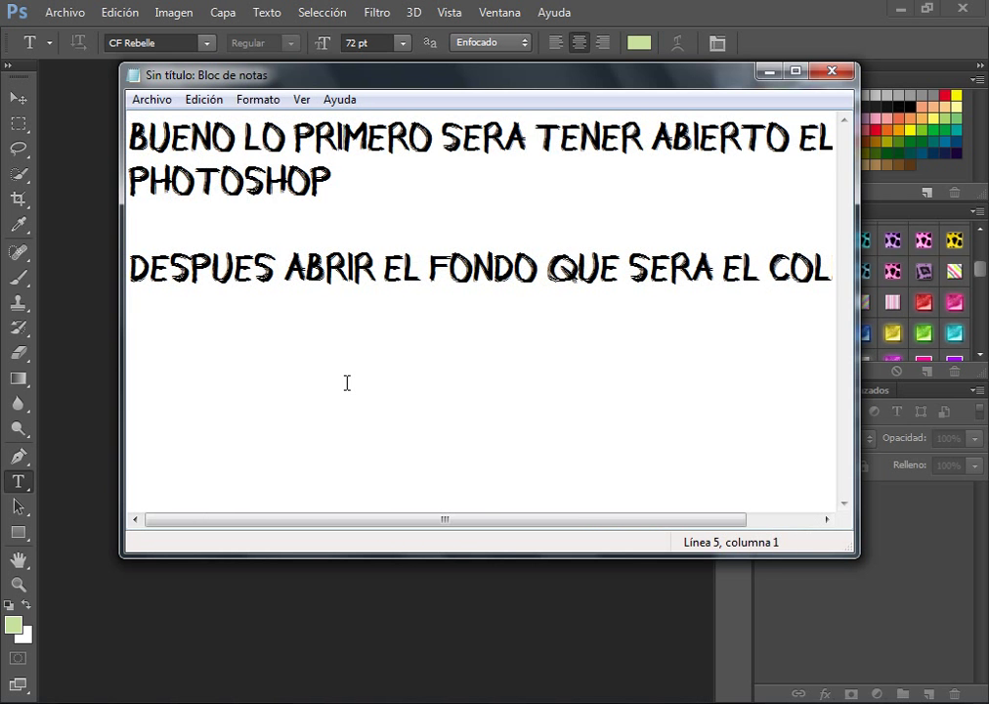
# Add a note that the backgrounds are in the video description, given by a friend
pyautogui.write('I')
pyautogui.press('BackSpace')
pyautogui.write('E')
pyautogui.write('SOS LOS ')
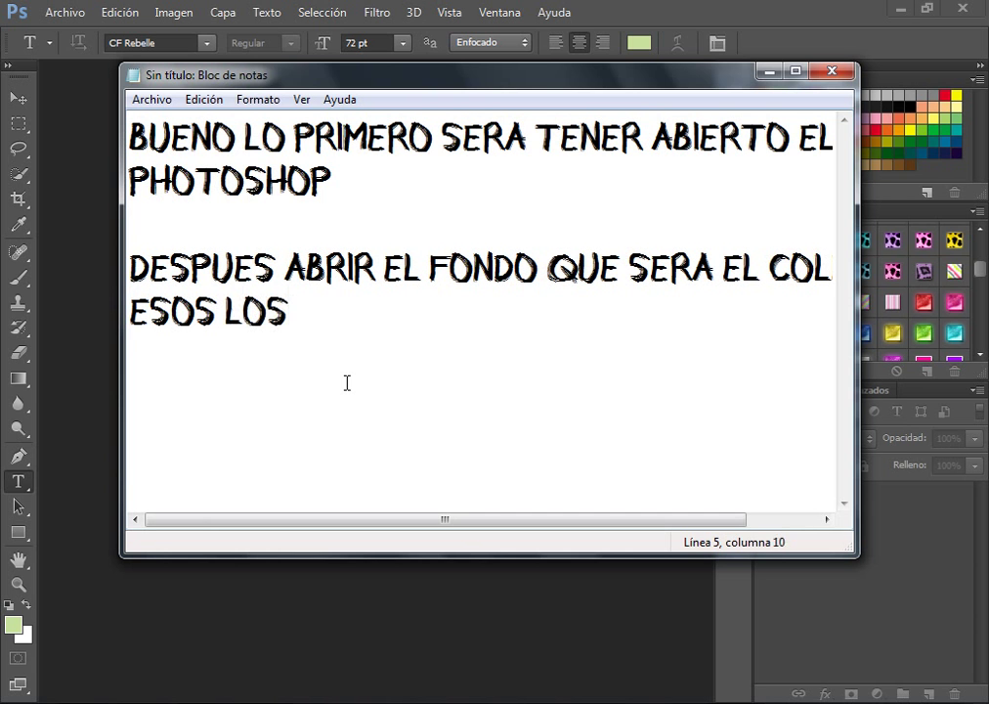
pyautogui.write('DEJARE EN LA ')
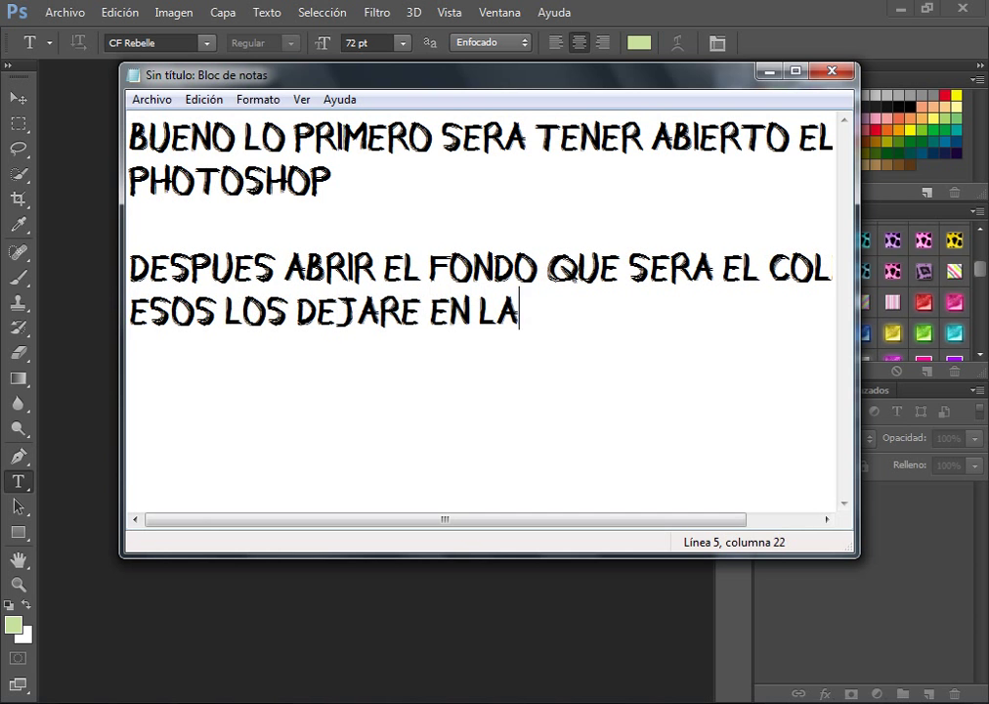
pyautogui.write('DESCRIP')
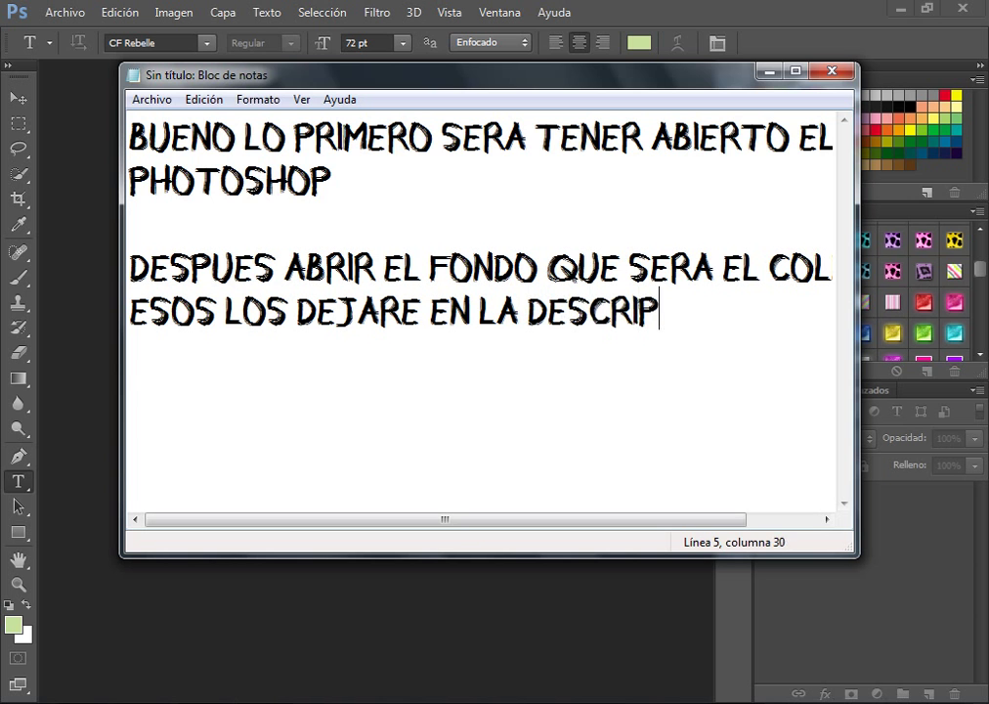
pyautogui.write('PCION ')
pyautogui.write('DE')
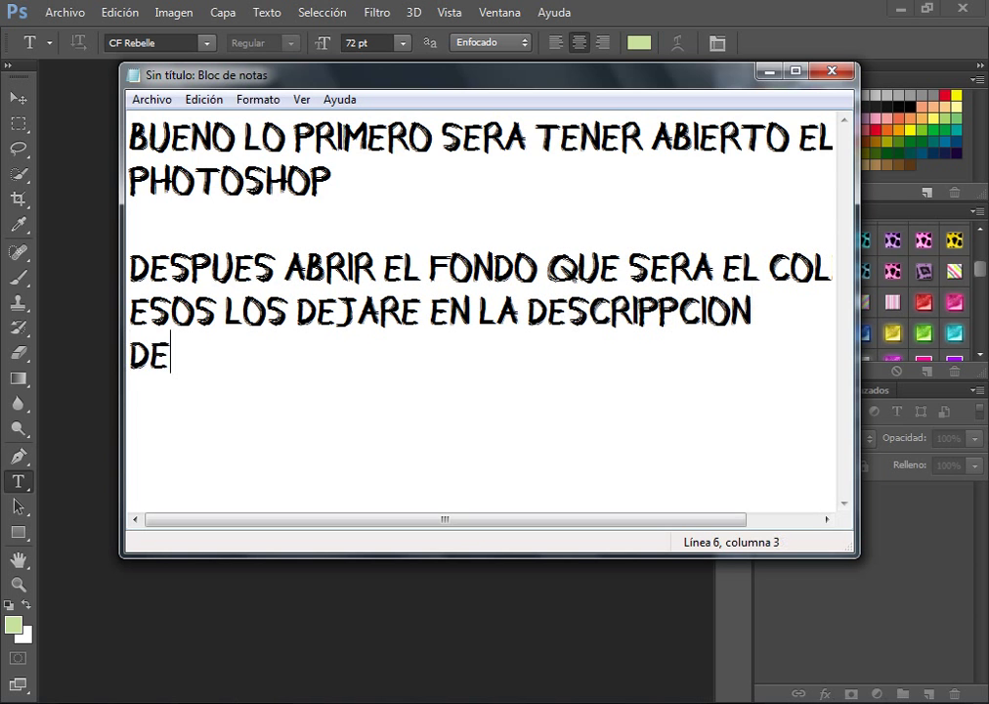
pyautogui.write('L VIDEO. ')
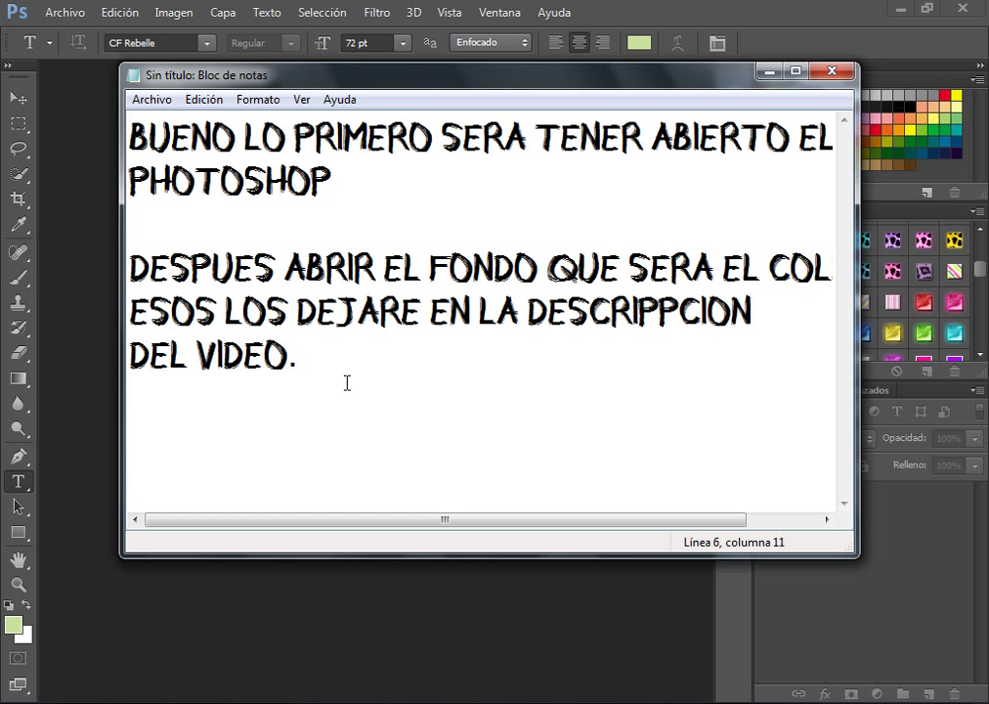
pyautogui.write('IGU')
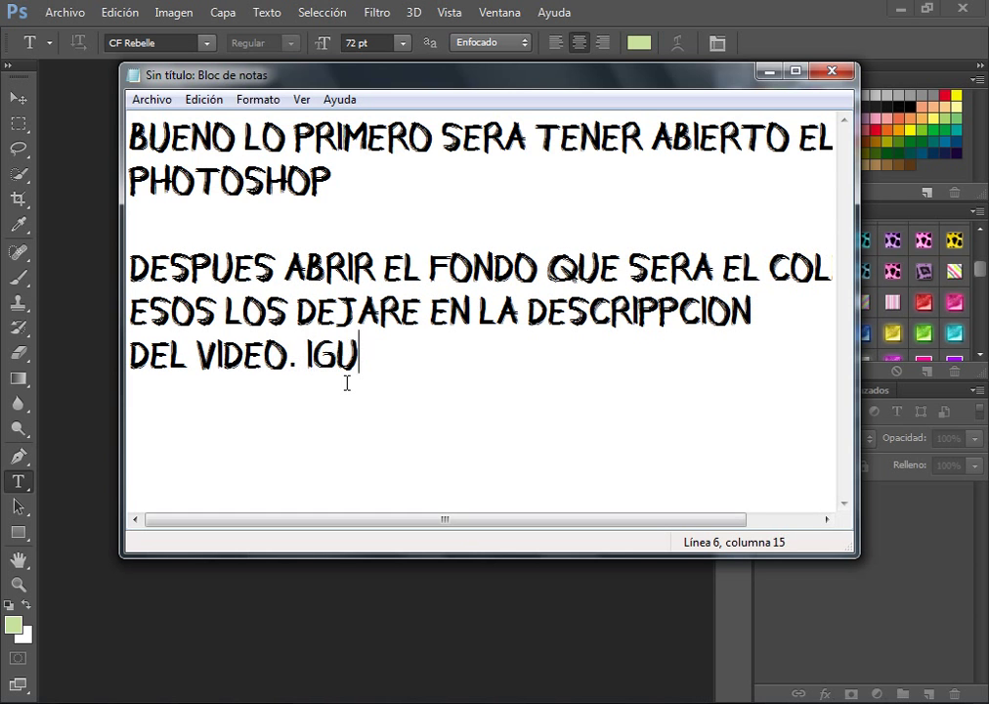
pyautogui.write('ALMENTE ME LO')
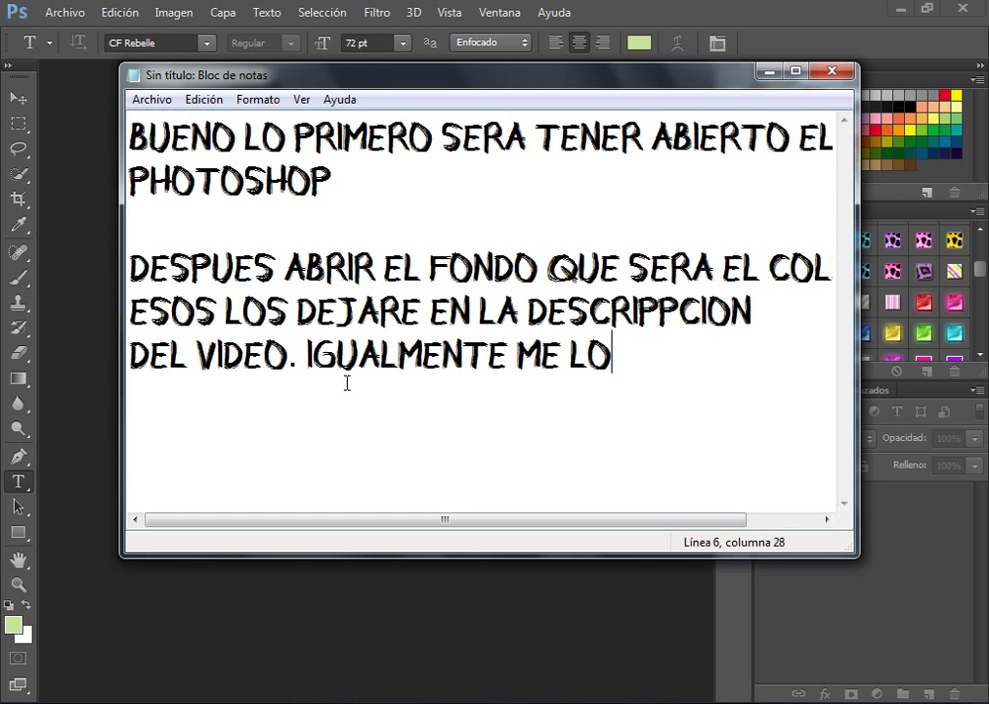
pyautogui.write('S PáSO')
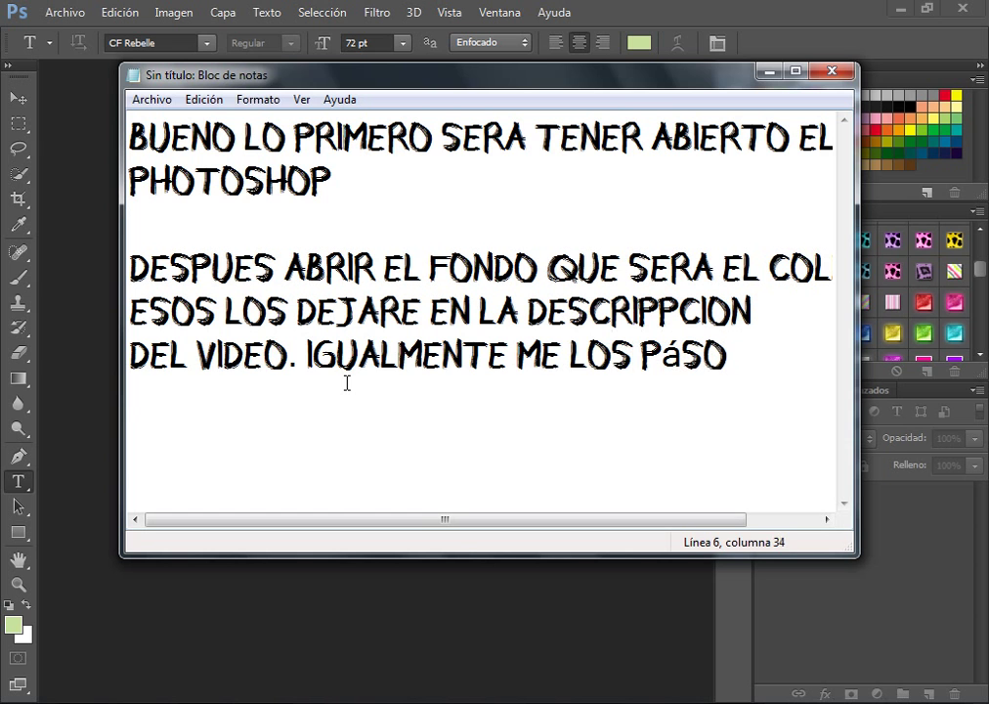
pyautogui.write(' MI')
pyautogui.press('Return')
pyautogui.write('AMI')
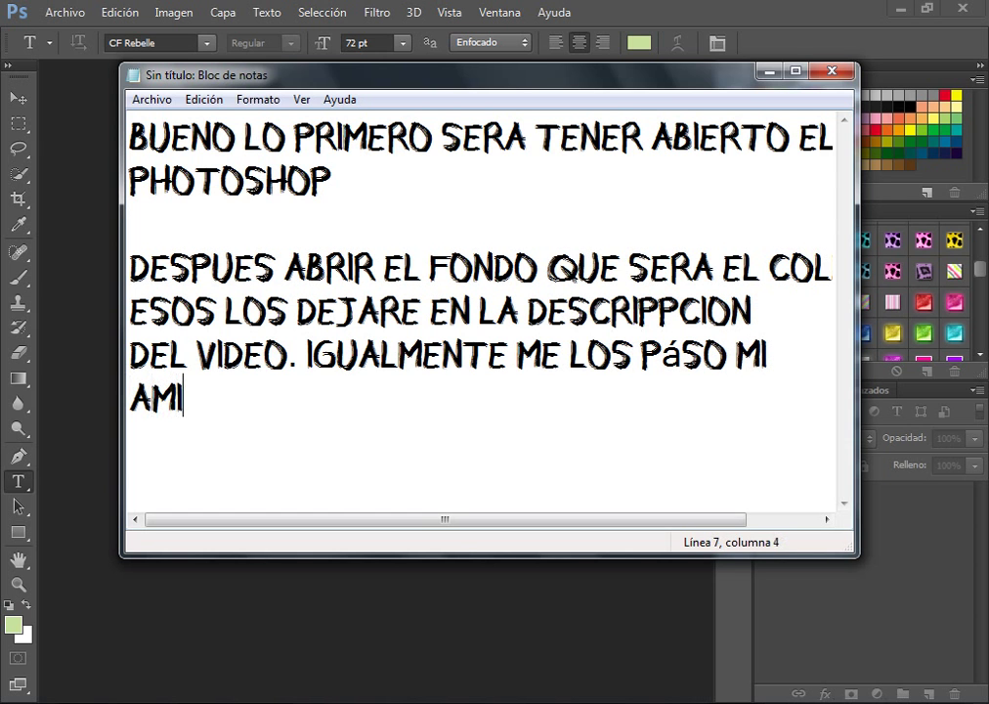
pyautogui.write('GA :)')
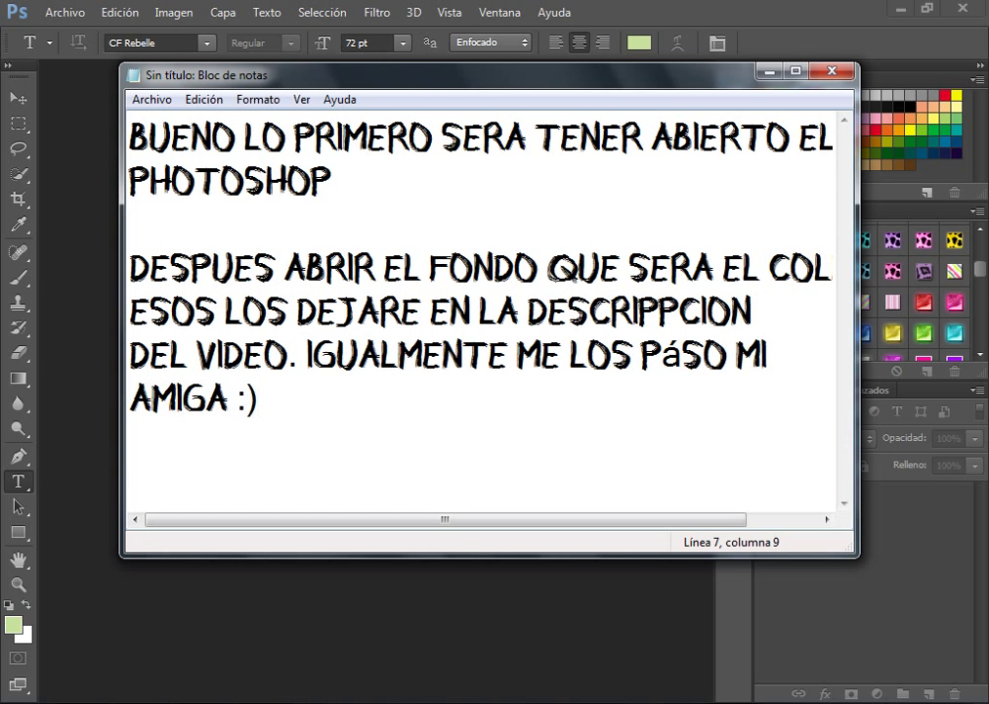
# Clear the whole note and return to Photoshop
pyautogui.hotkey('ctrl', 'a')
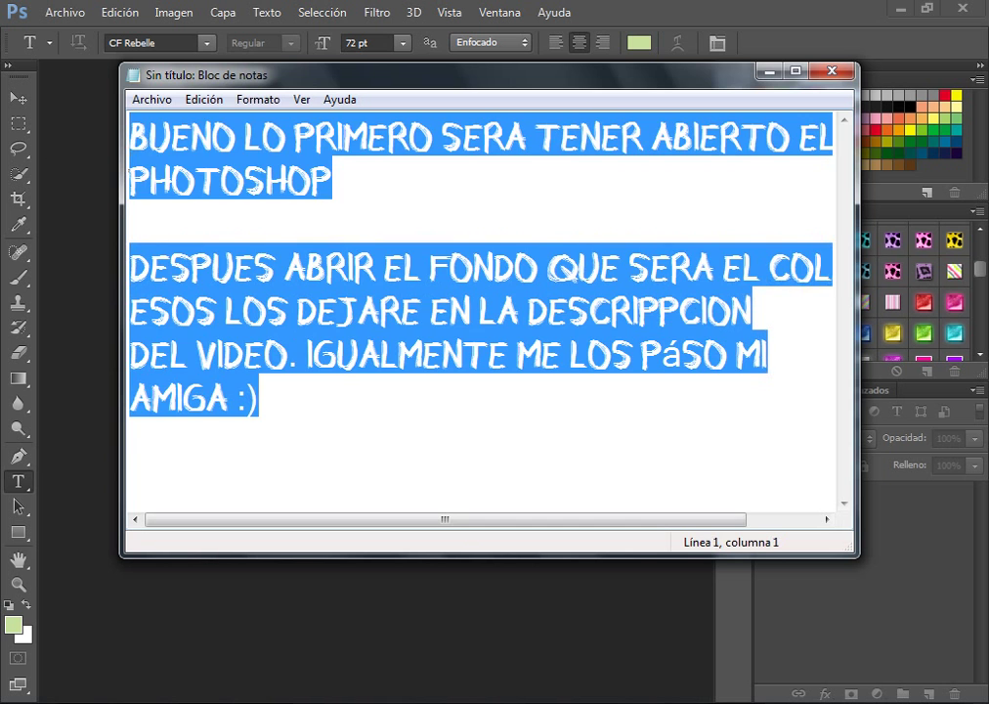
pyautogui.hotkey('ctrl', 'x')
pyautogui.click(356, 12)
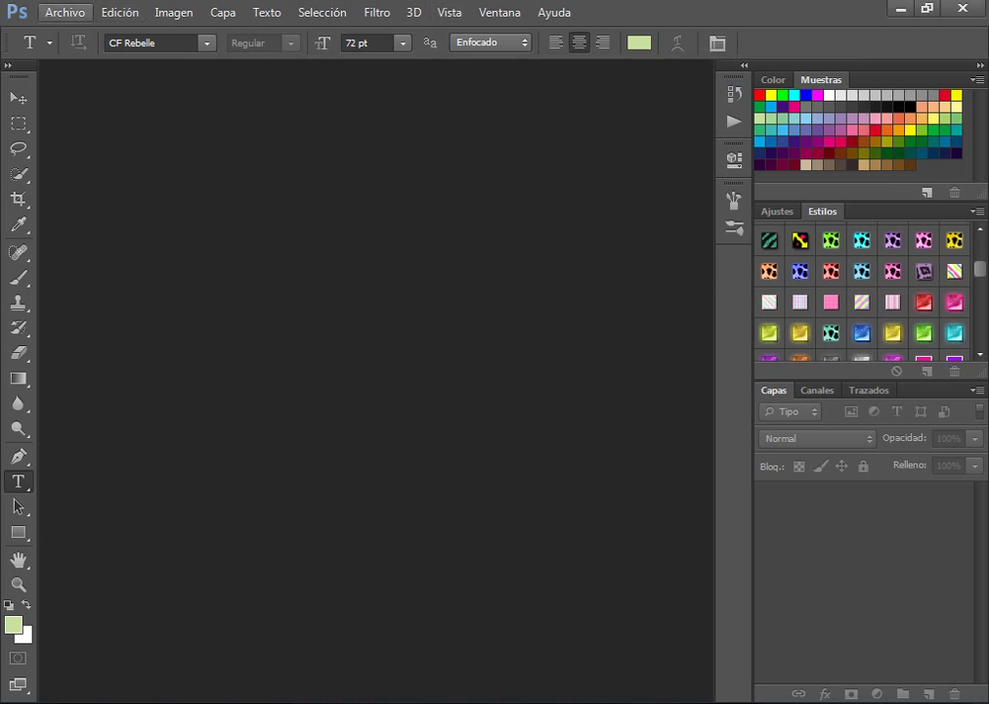
# Open the black line template ghmsdg.jpg from LEONARDO > Photoshop (Herramientas) > Collages
pyautogui.click(64, 12)
pyautogui.click(74, 51)
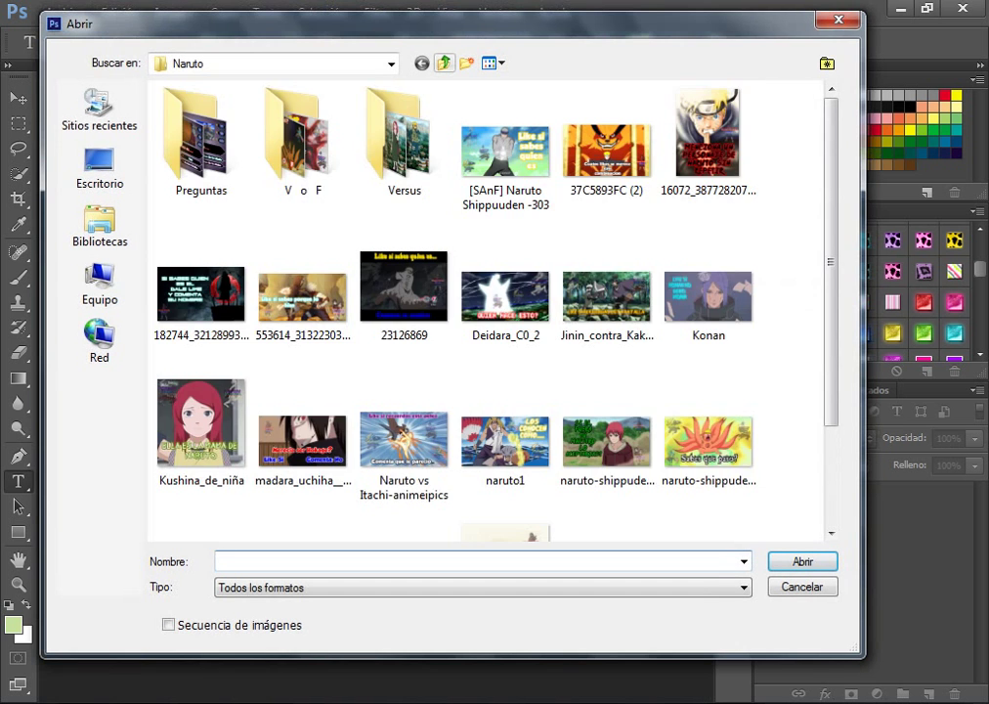
pyautogui.press('BackSpace')
pyautogui.click(445, 63)
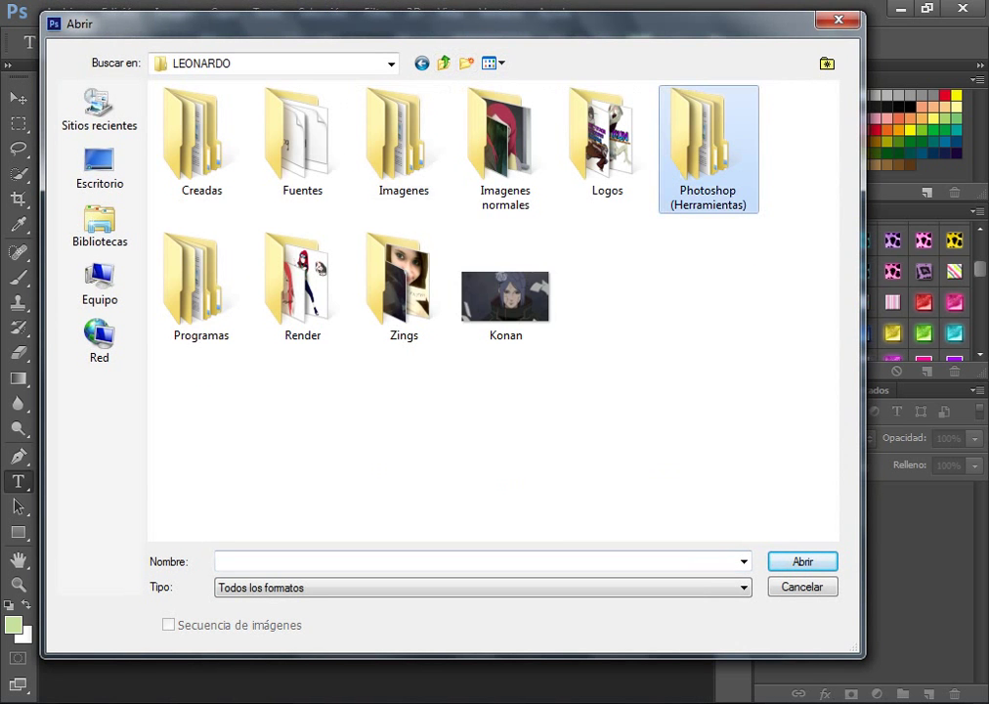
pyautogui.doubleClick(709, 146)
pyautogui.doubleClick(404, 141)
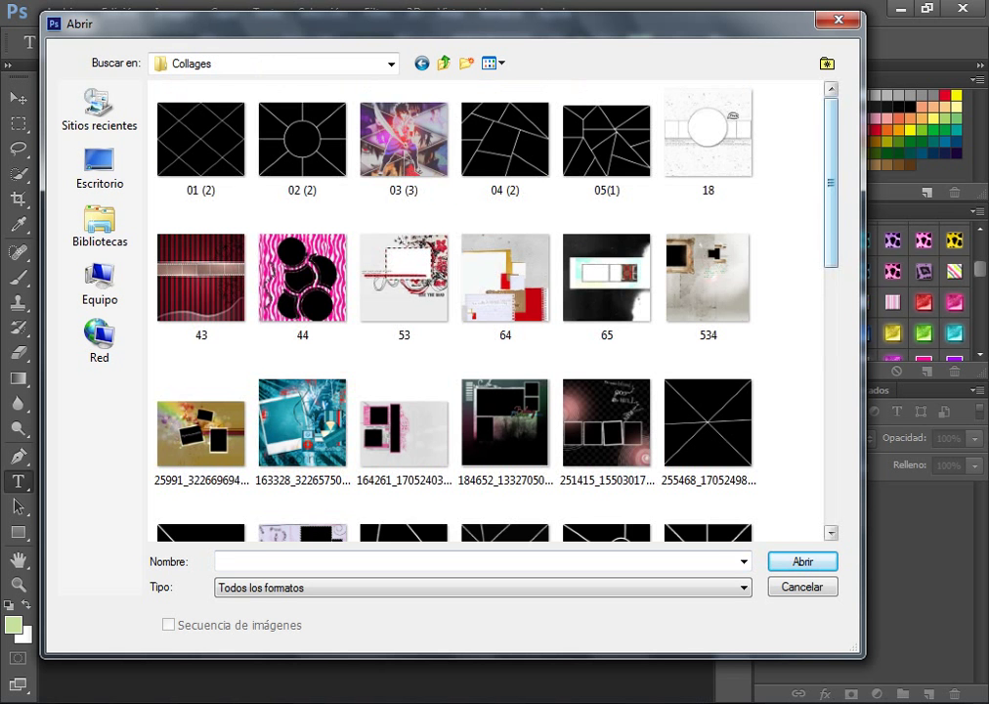
pyautogui.scroll(-1, 494, 313)
pyautogui.scroll(-1, 494, 313)
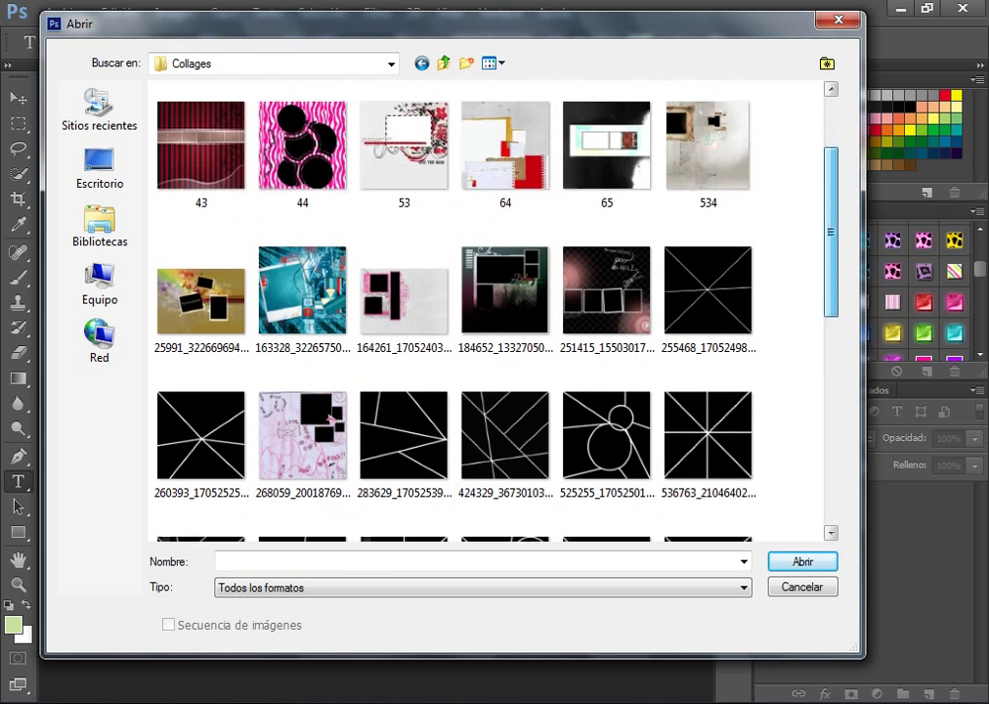
pyautogui.scroll(-3, 493, 313)
pyautogui.scroll(-1, 494, 312)
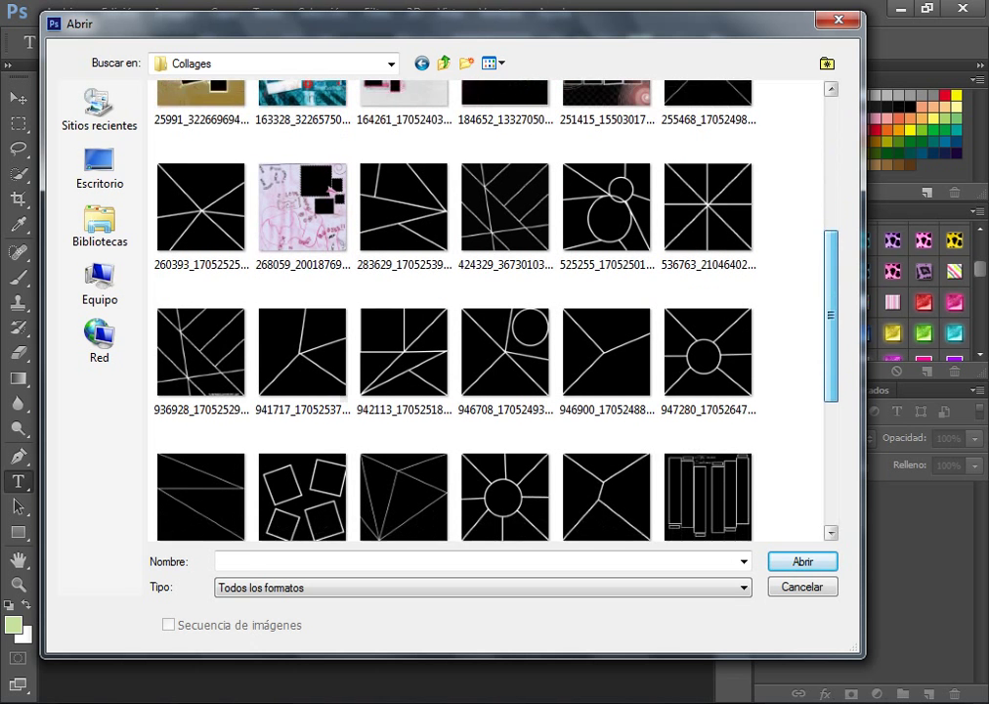
pyautogui.click(606, 489)
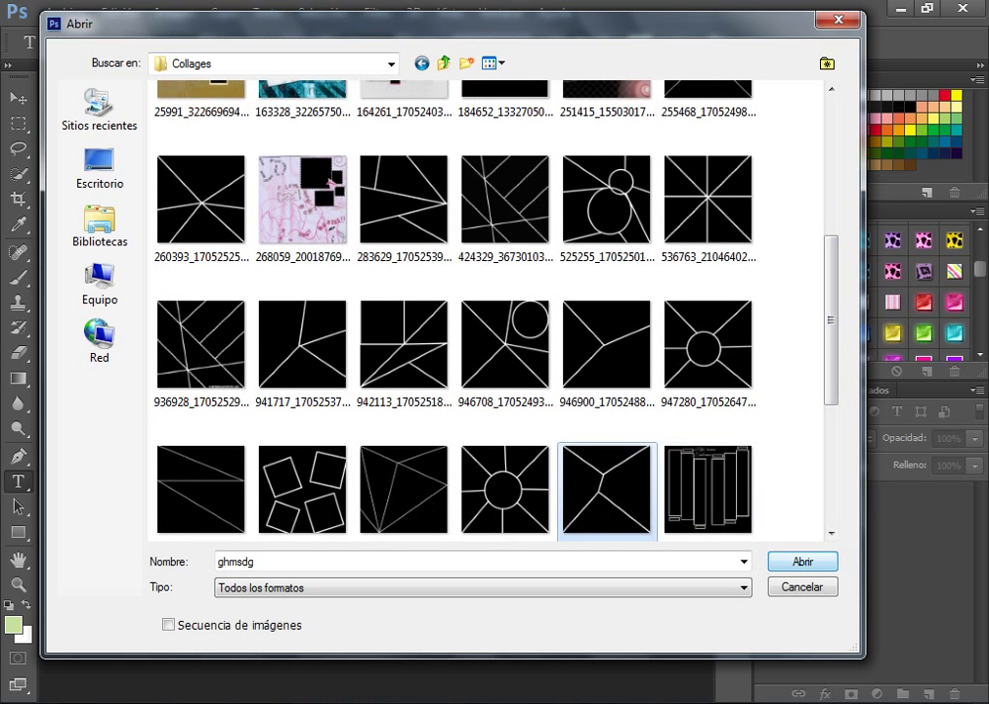
pyautogui.doubleClick(606, 488)
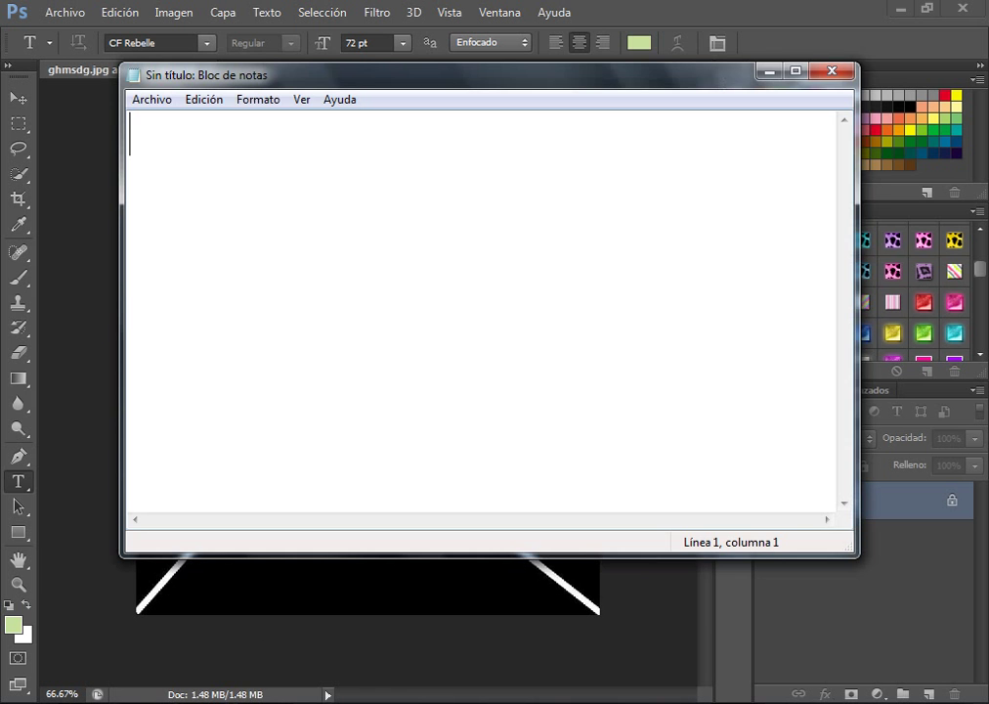
pyautogui.write('YO HA')
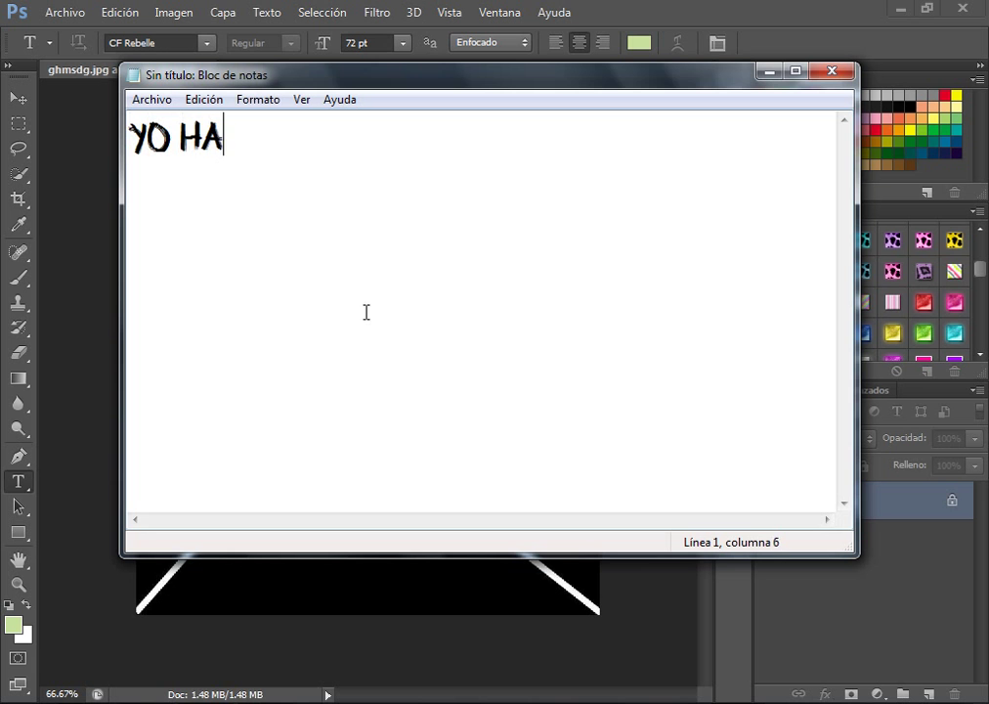
pyautogui.write('E')
pyautogui.press('BackSpace')
pyautogui.write('RE ESTE')
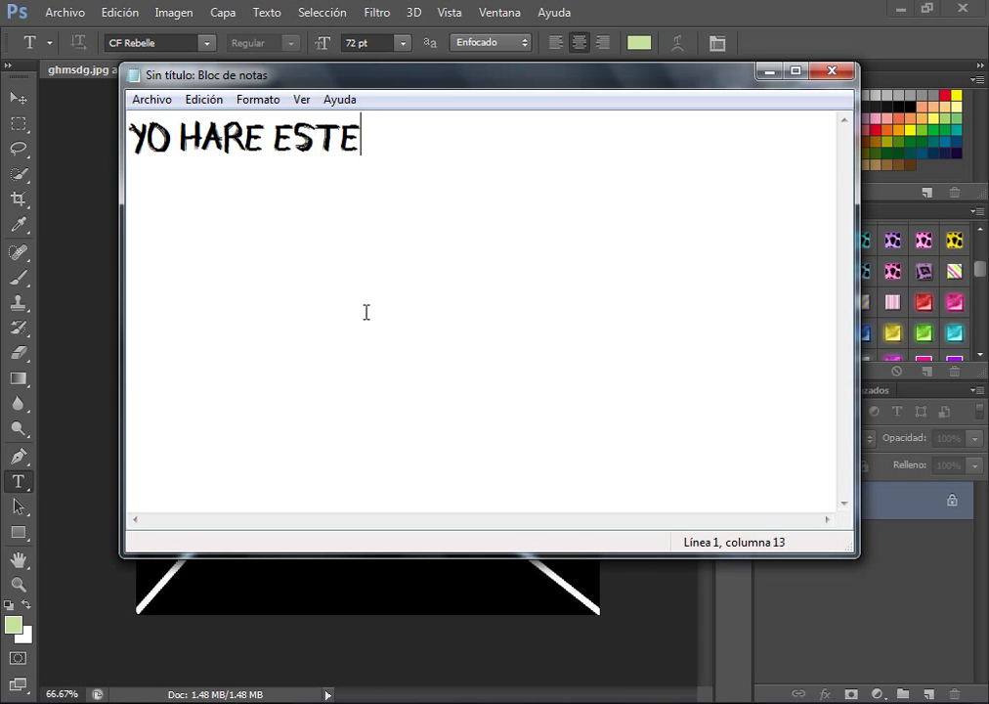
pyautogui.write(' PORQUE P')
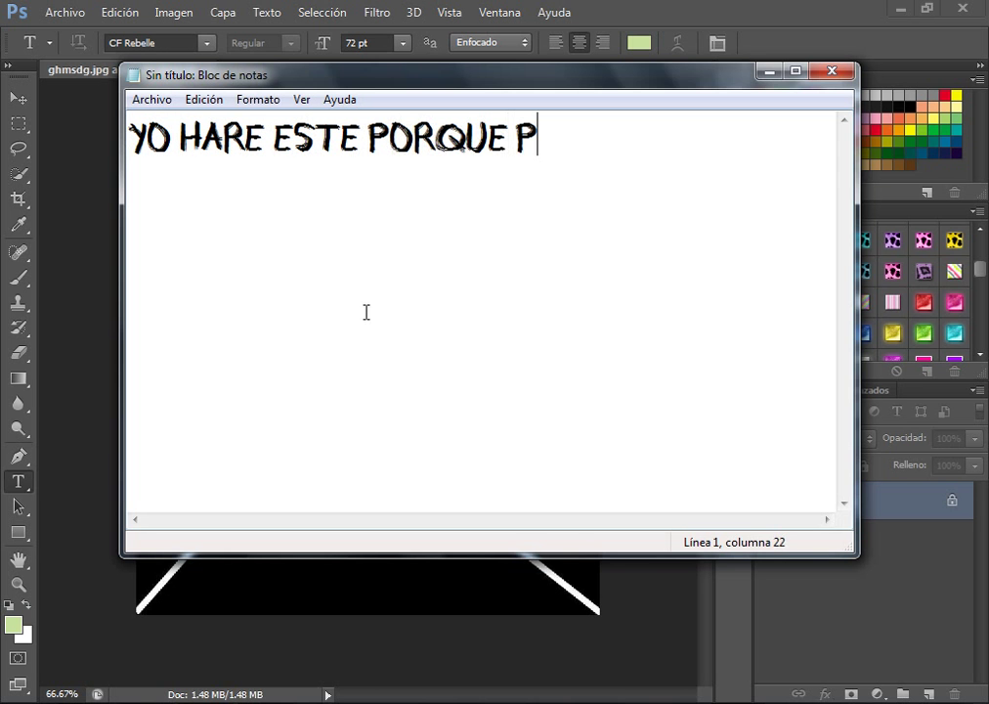
pyautogui.write('ARA MI E')
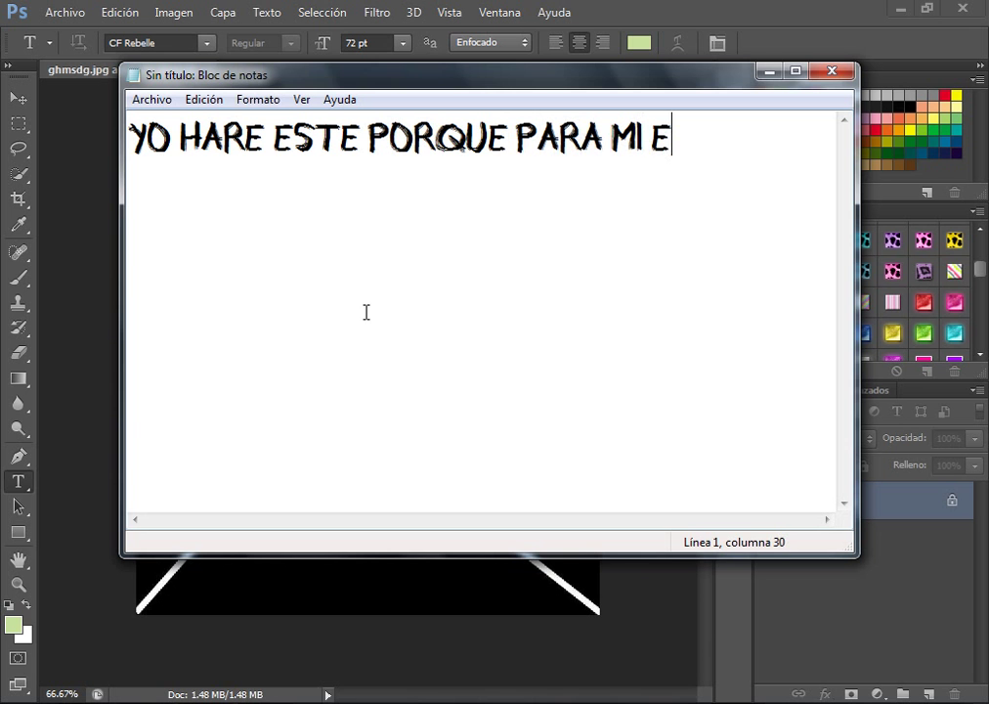
pyautogui.write('S MAS FA')
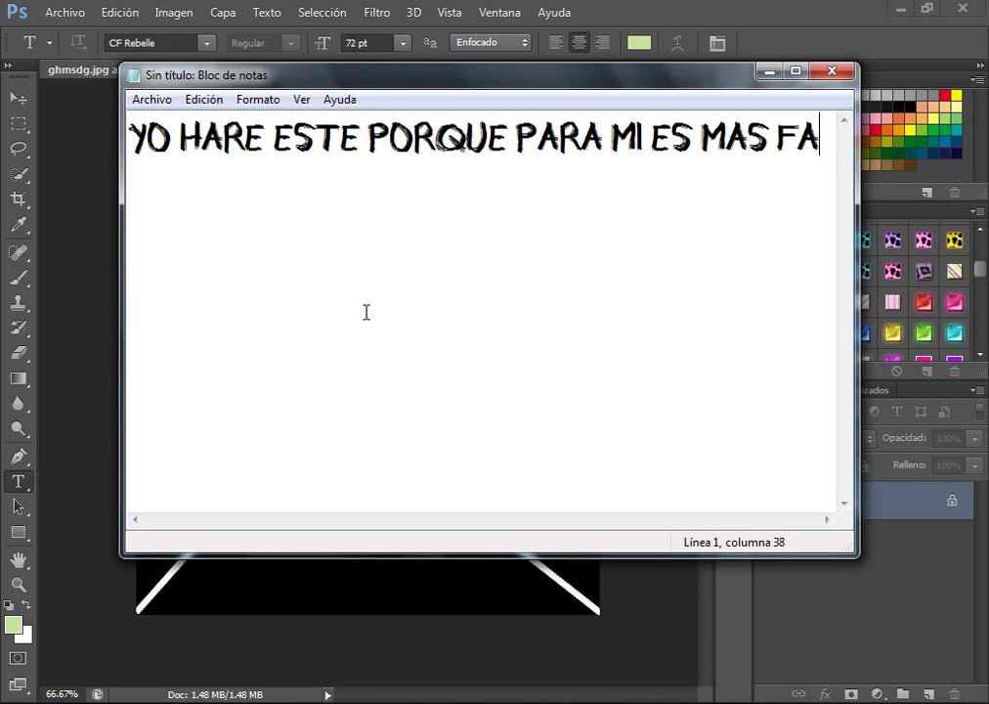
pyautogui.write('CIL')
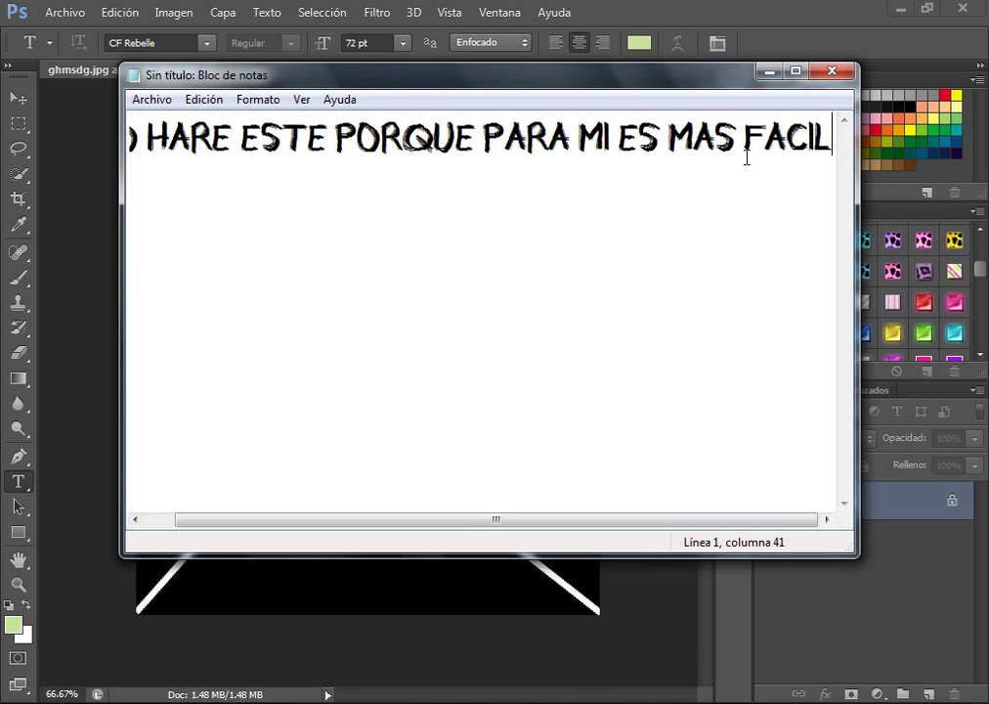
pyautogui.hotkey('ctrl', 'a')
pyautogui.press('BackSpace')
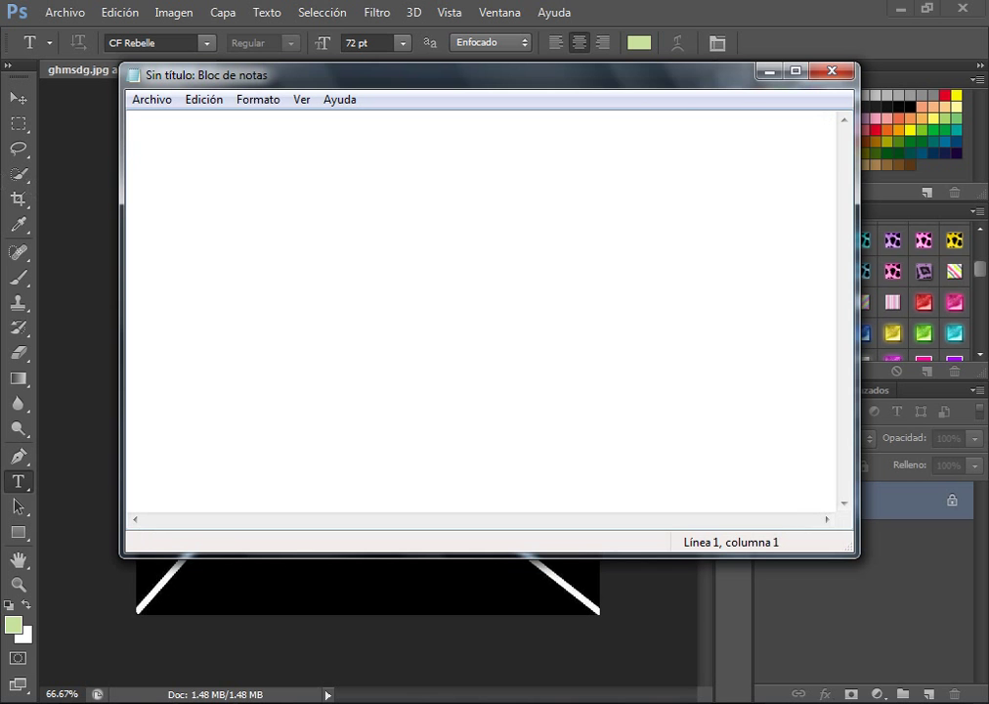
# Write that you need images of one or several characters, Kabuto in this case
pyautogui.write('1.-D')
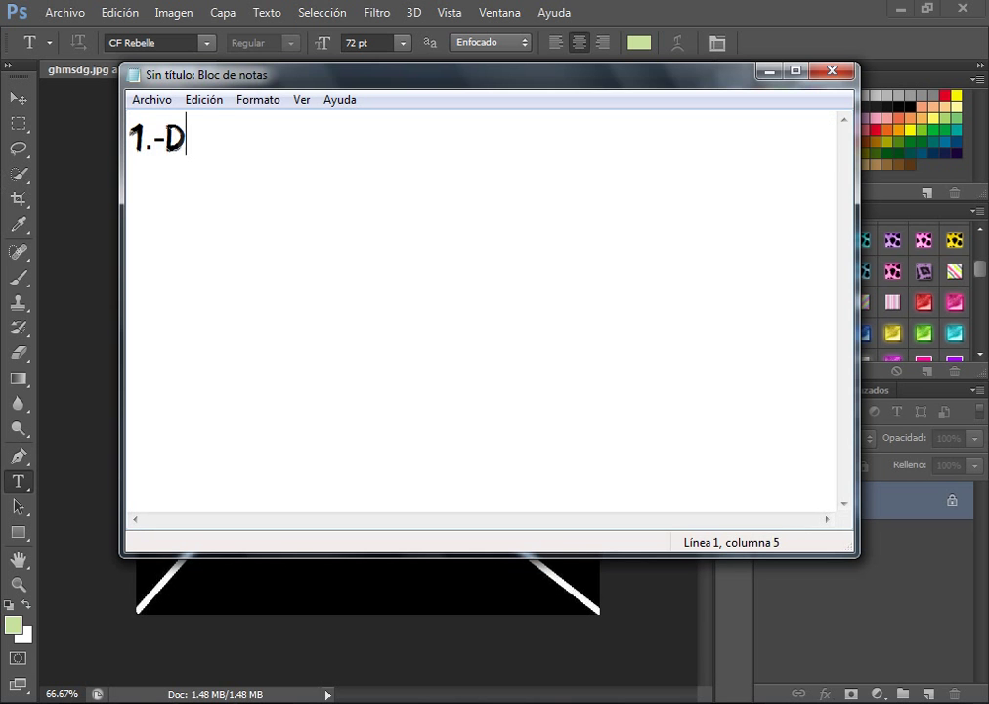
pyautogui.write('EBEN TENER ')
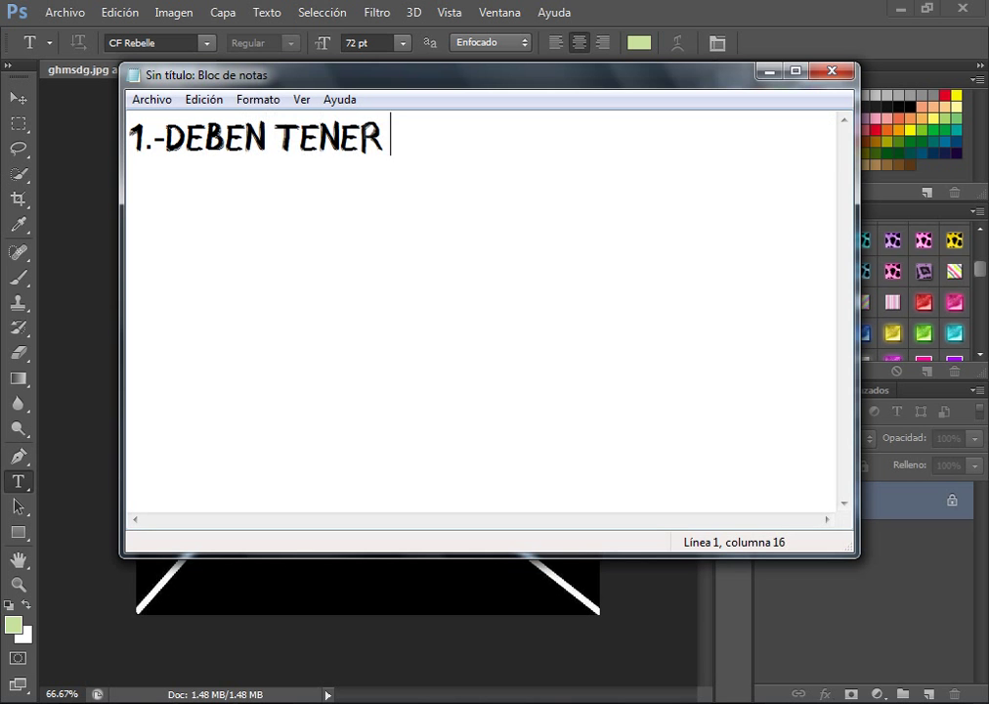
pyautogui.write('LAS ')
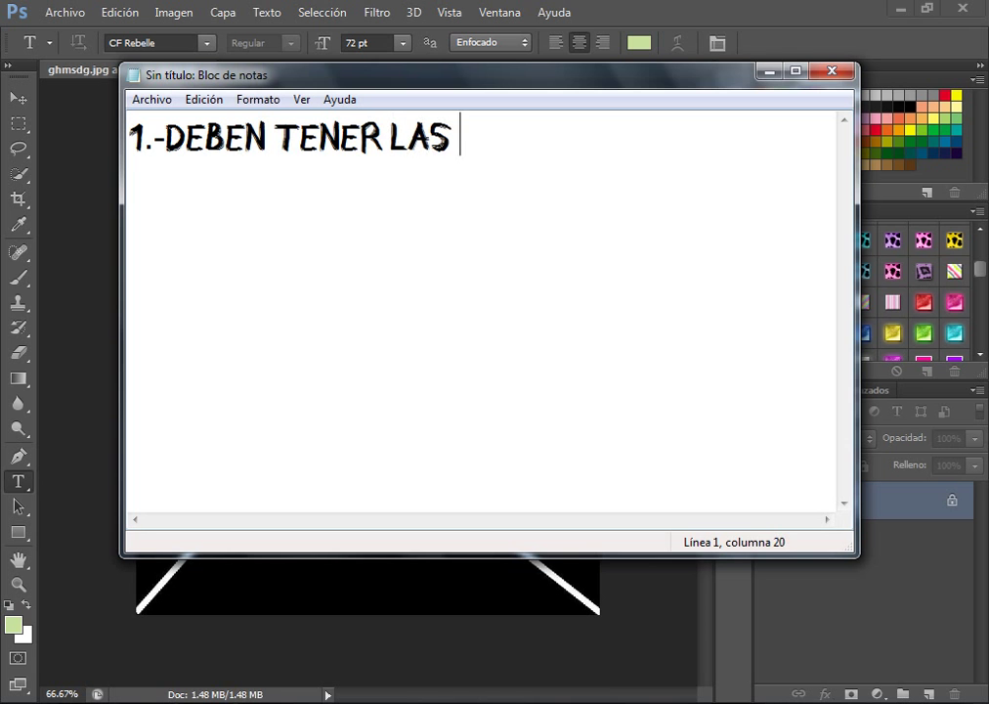
pyautogui.write('IMAGENES DE U')
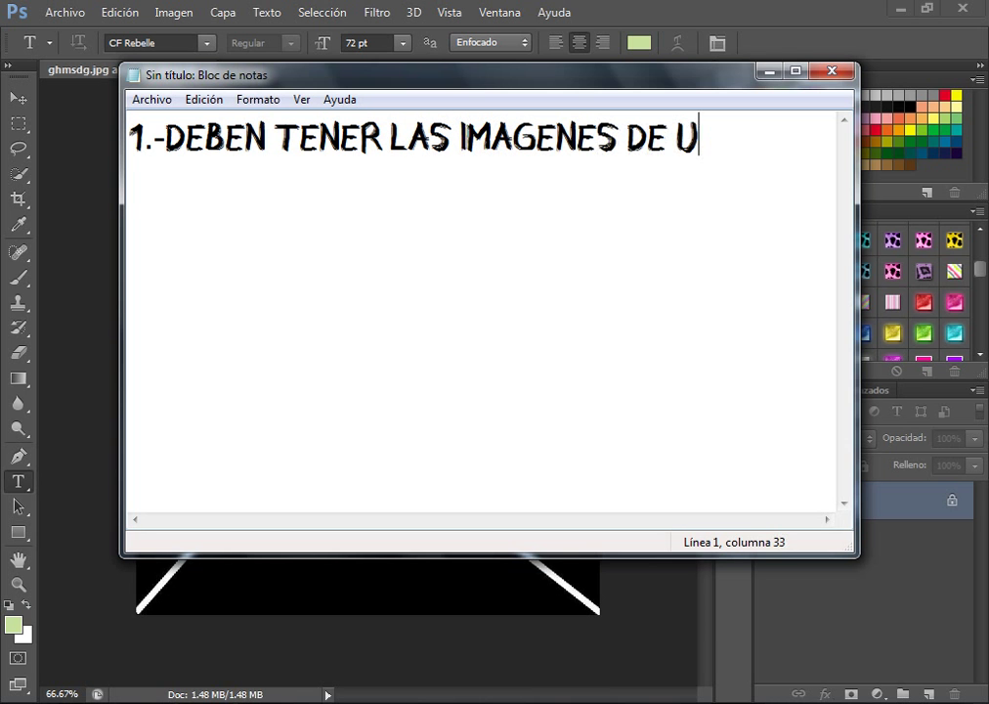
pyautogui.write('N SOLO')
pyautogui.press('Return')
pyautogui.write('O ')
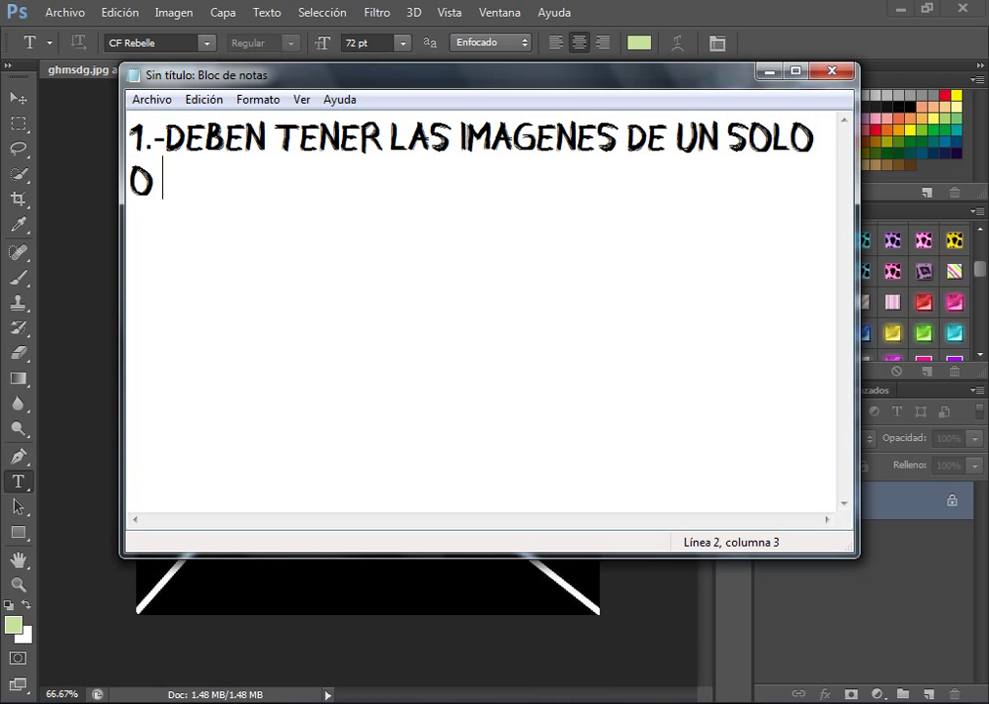
pyautogui.write('VARIOS PER')
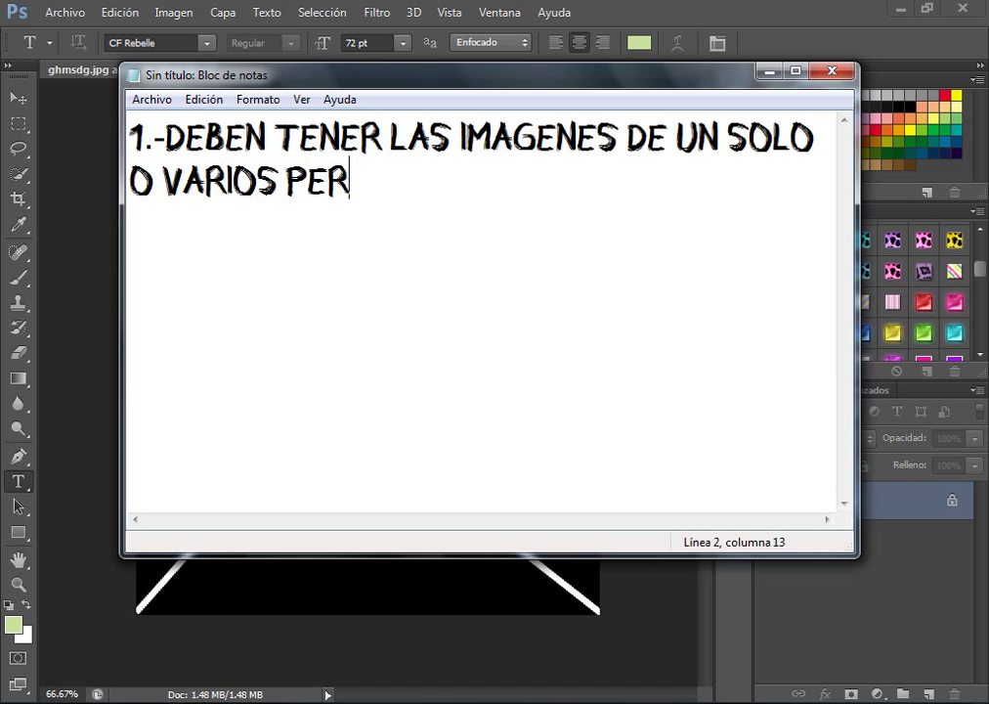
pyautogui.write('SONAJES ')
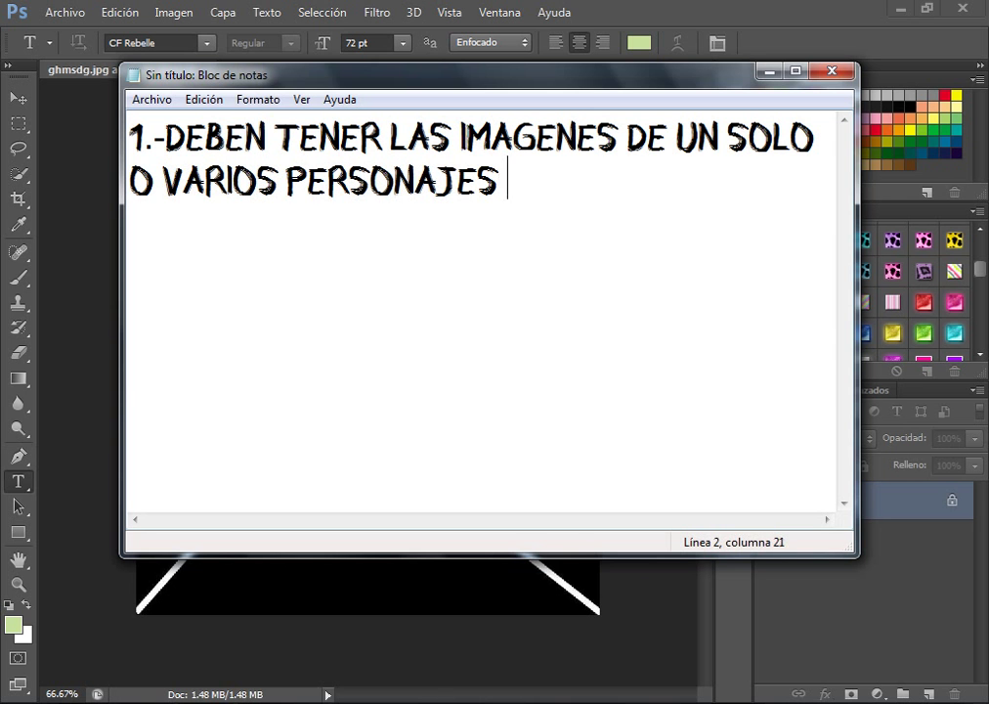
pyautogui.write('YA SERA GU')
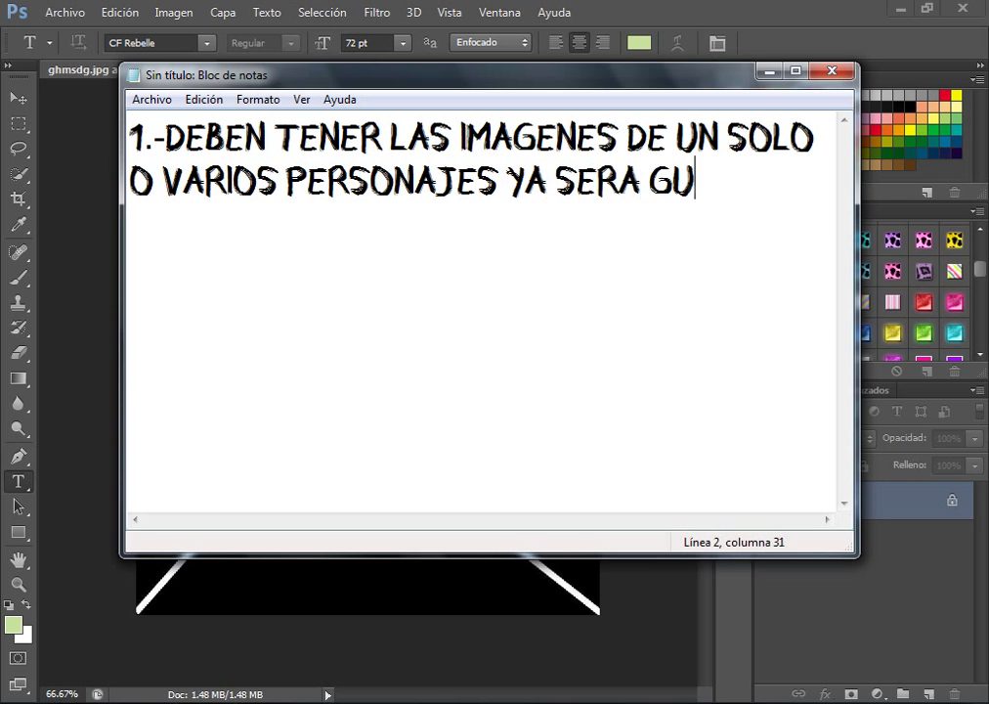
pyautogui.write('STO ')
pyautogui.write('PR')
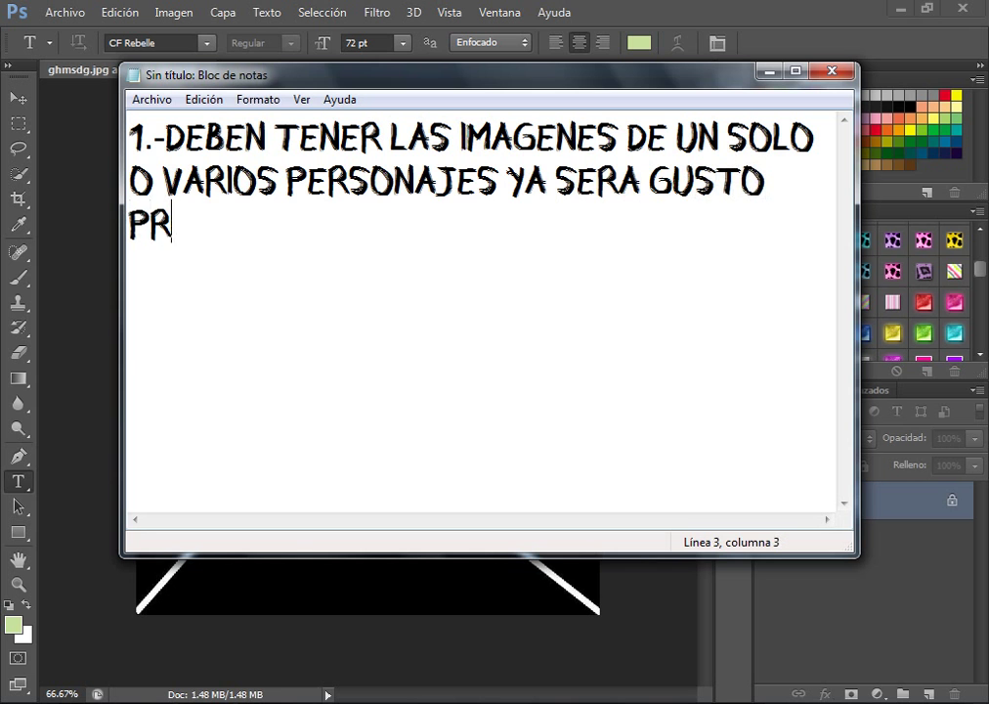
pyautogui.write('OPIO')
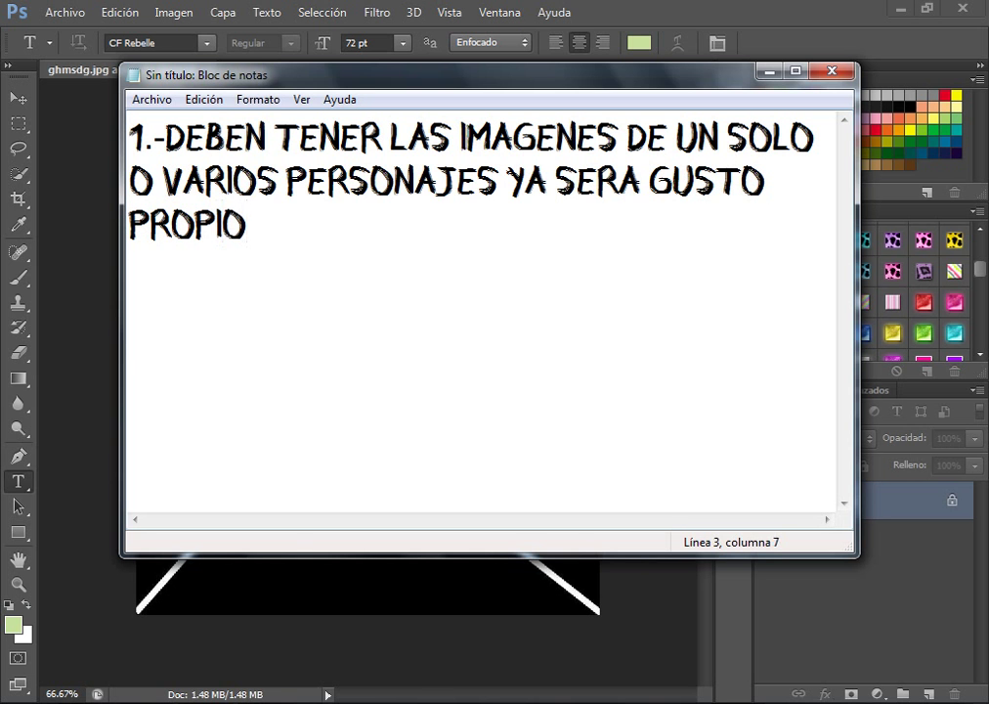
pyautogui.write(' YO EN')
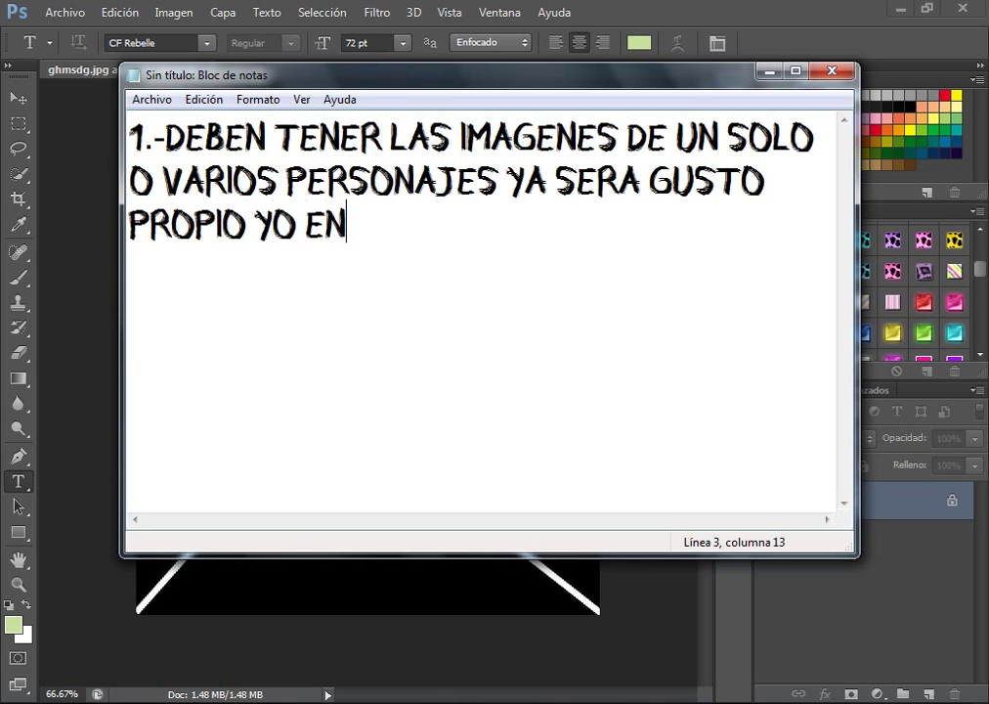
pyautogui.write(' MI CASO LO')
pyautogui.press('Return')
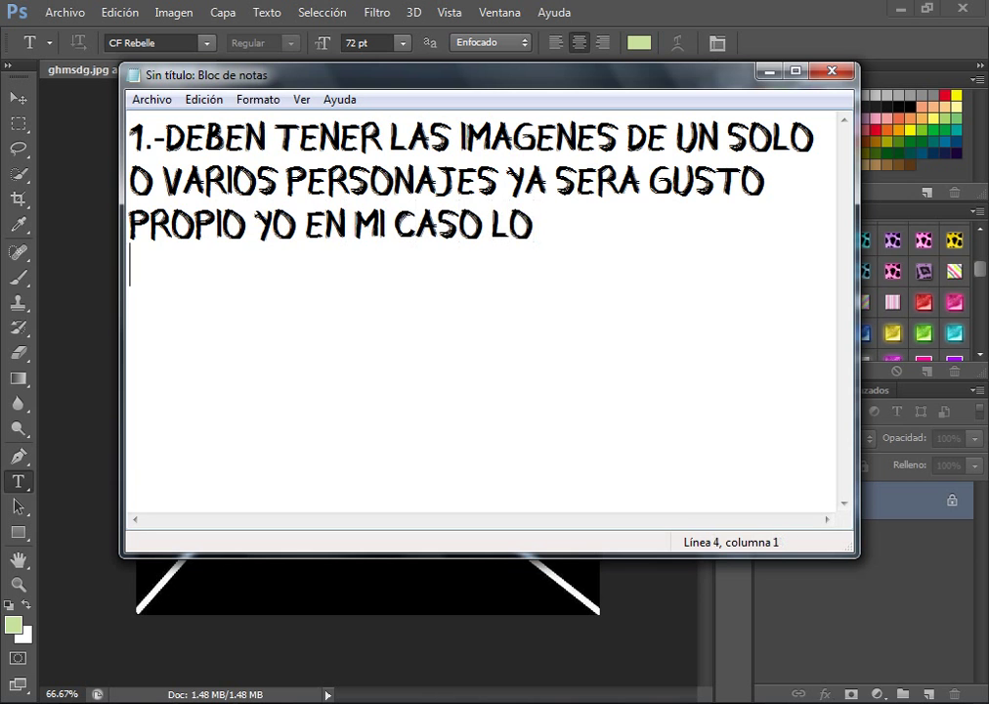
pyautogui.write('HARE NA ')
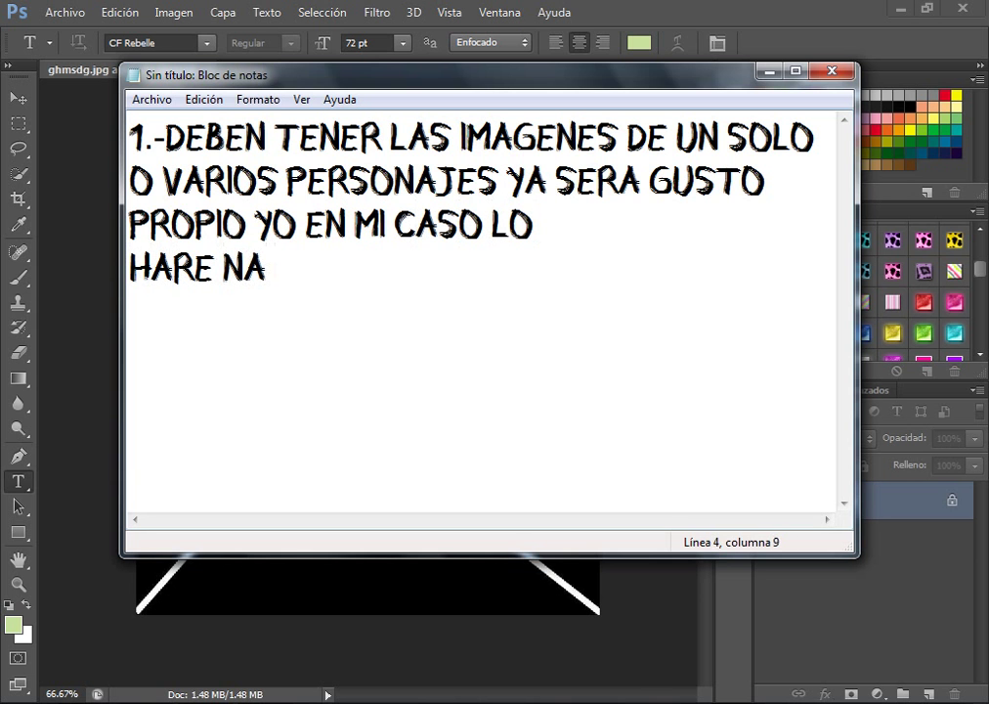
pyautogui.write('KABU')
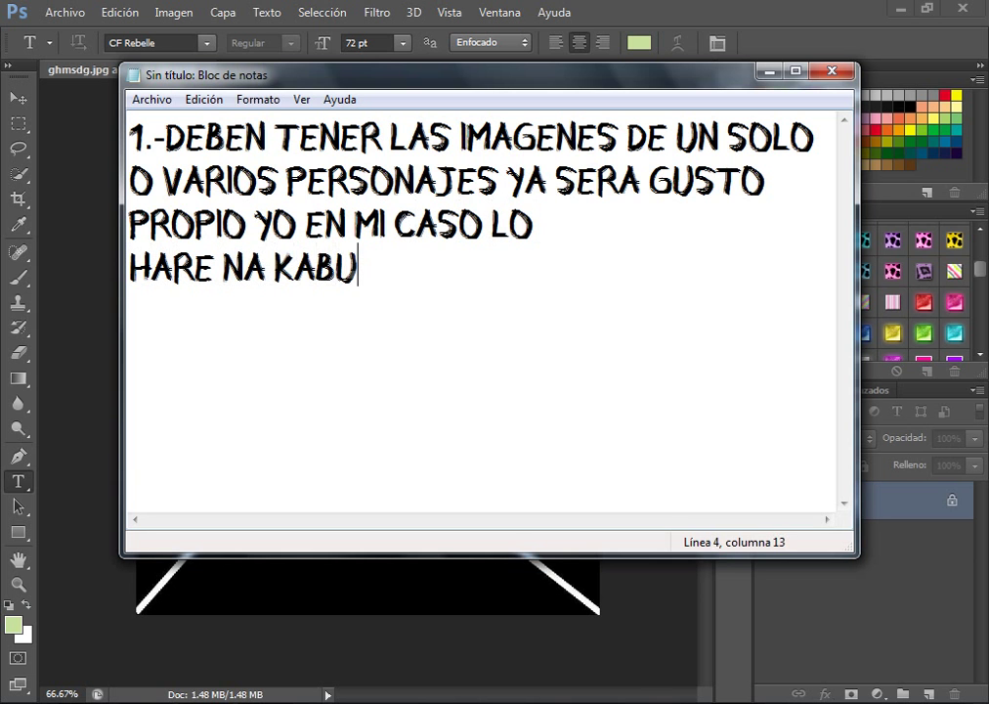
pyautogui.write('TO :')
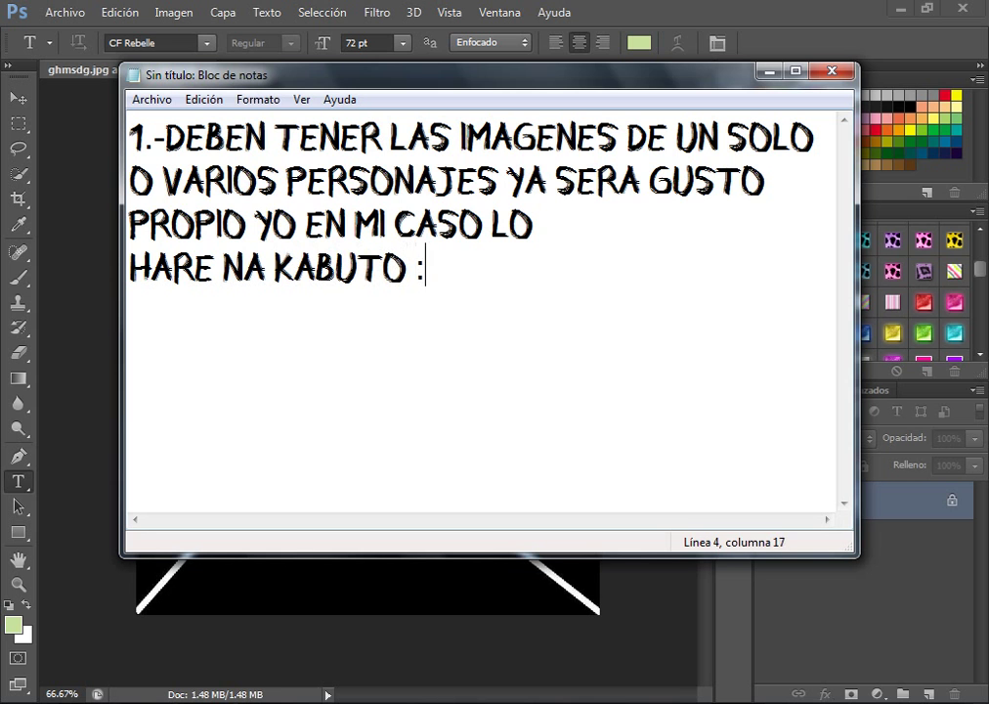
pyautogui.write(')')
# Add that you need the images your collage requires plus a full-body render
pyautogui.write('PARA ES')
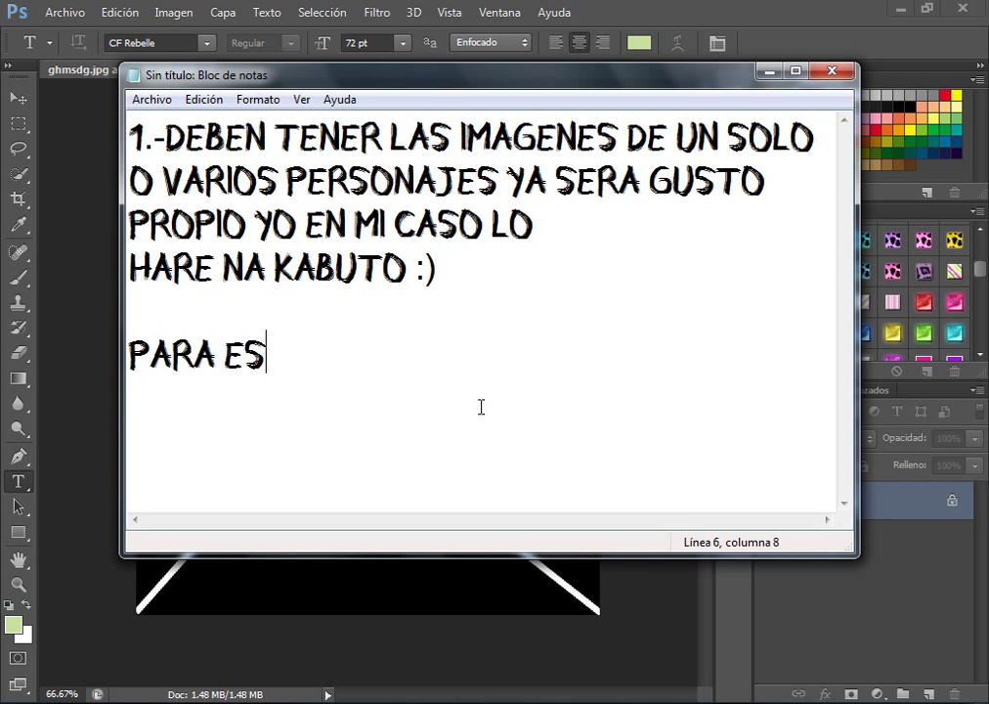
pyautogui.write('O TENDRAN')
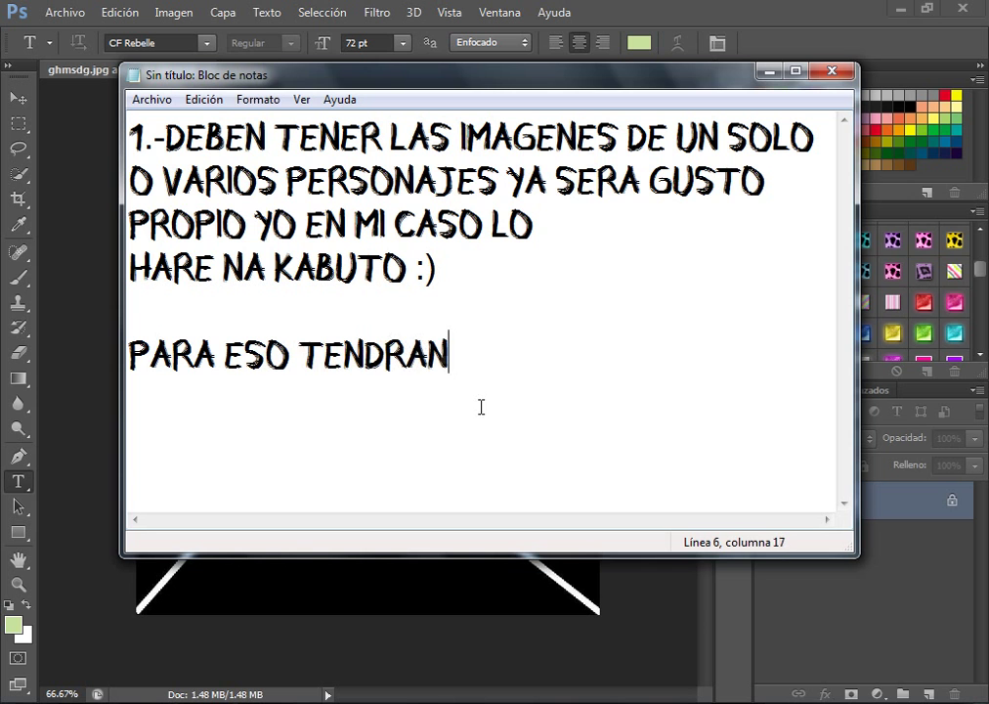
pyautogui.write(' QUE TER')
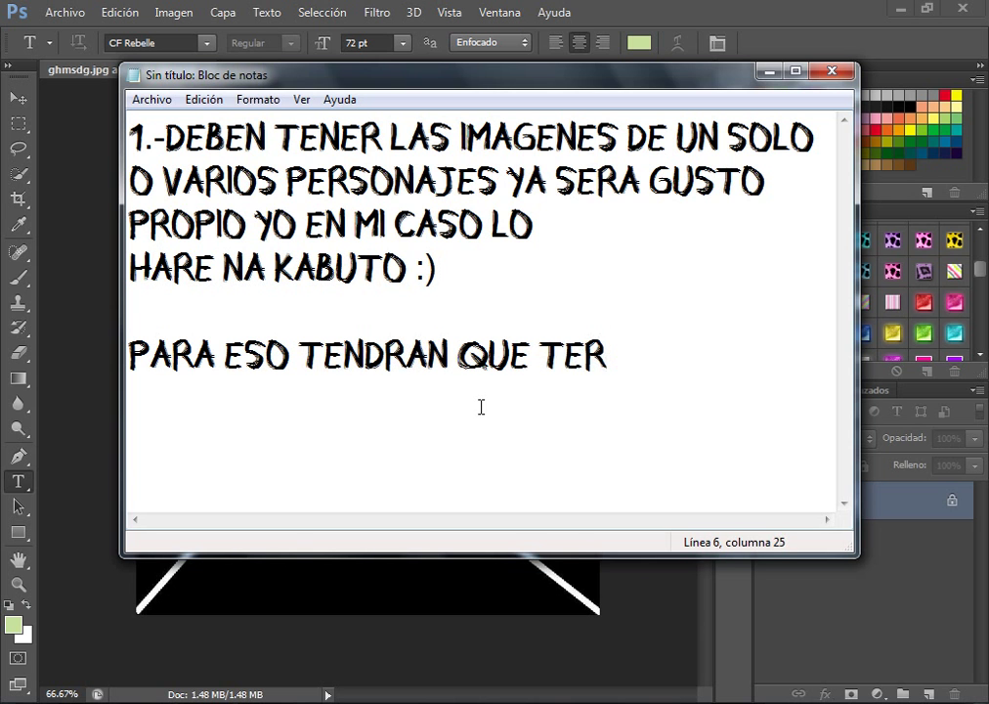
pyautogui.press('BackSpace')
pyautogui.write('NER LAS')
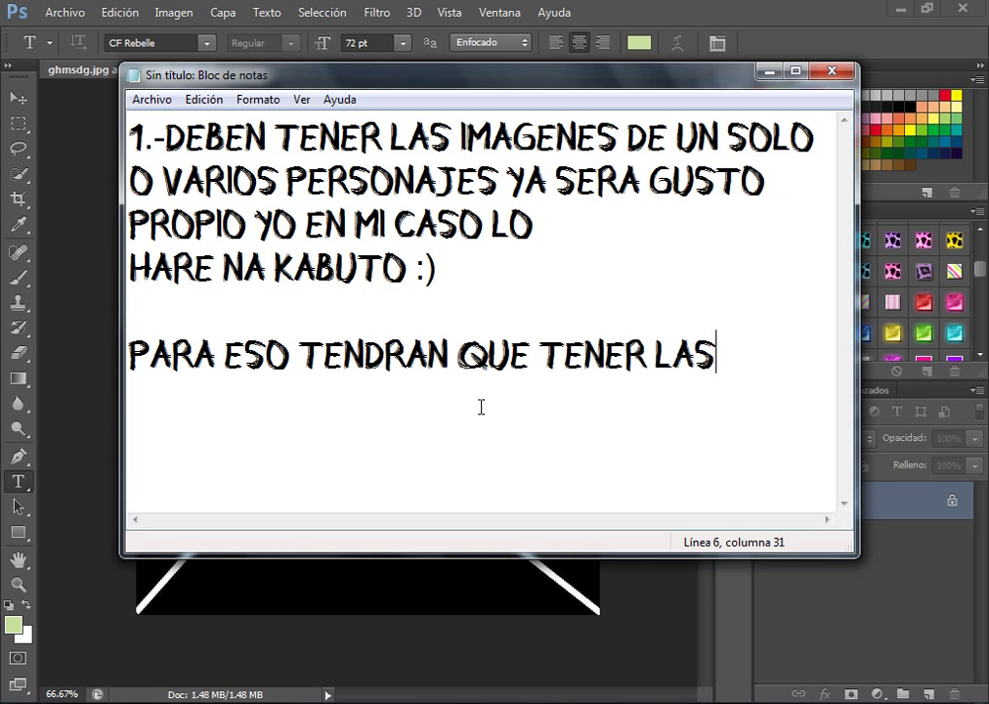
pyautogui.write(' IMAGENES')
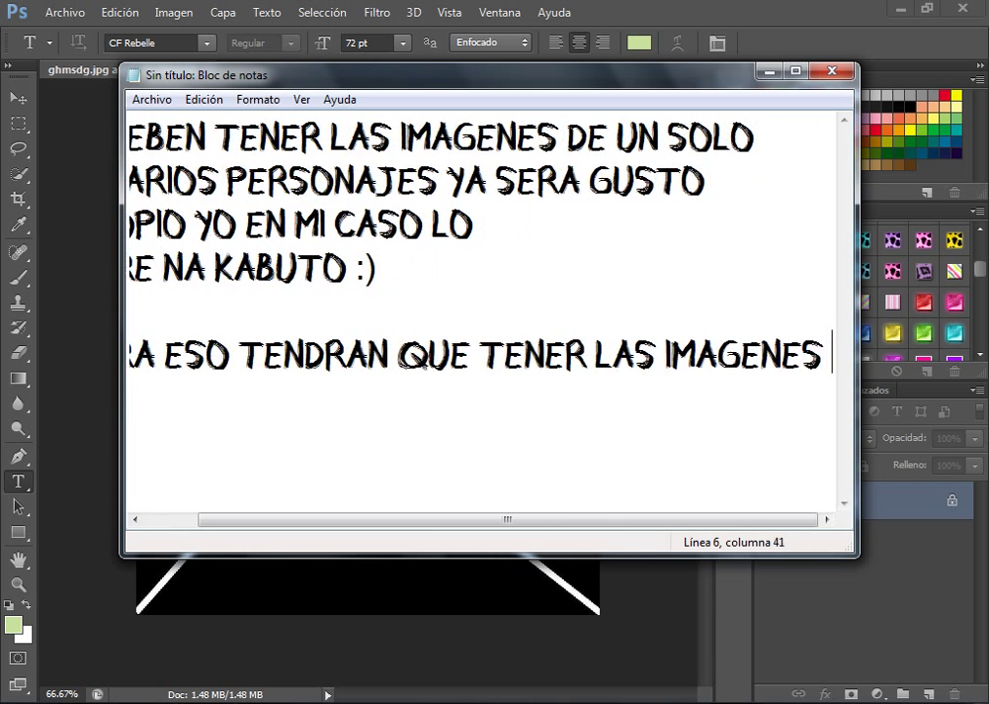
pyautogui.press('Return')
pyautogui.write('QUE OC')
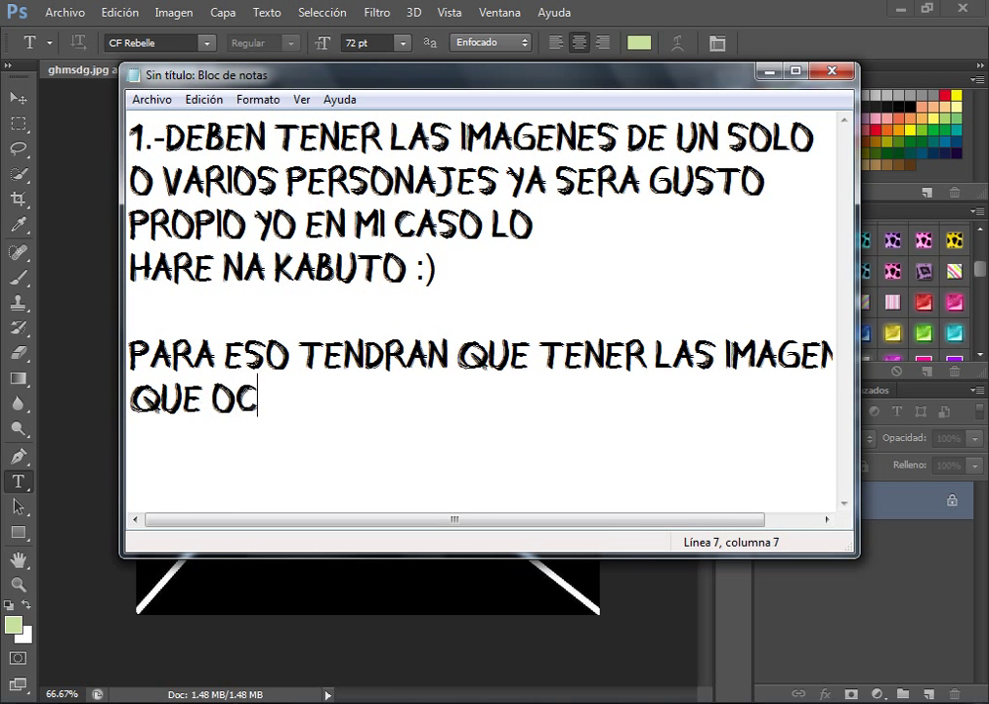
pyautogui.write('UPAR')
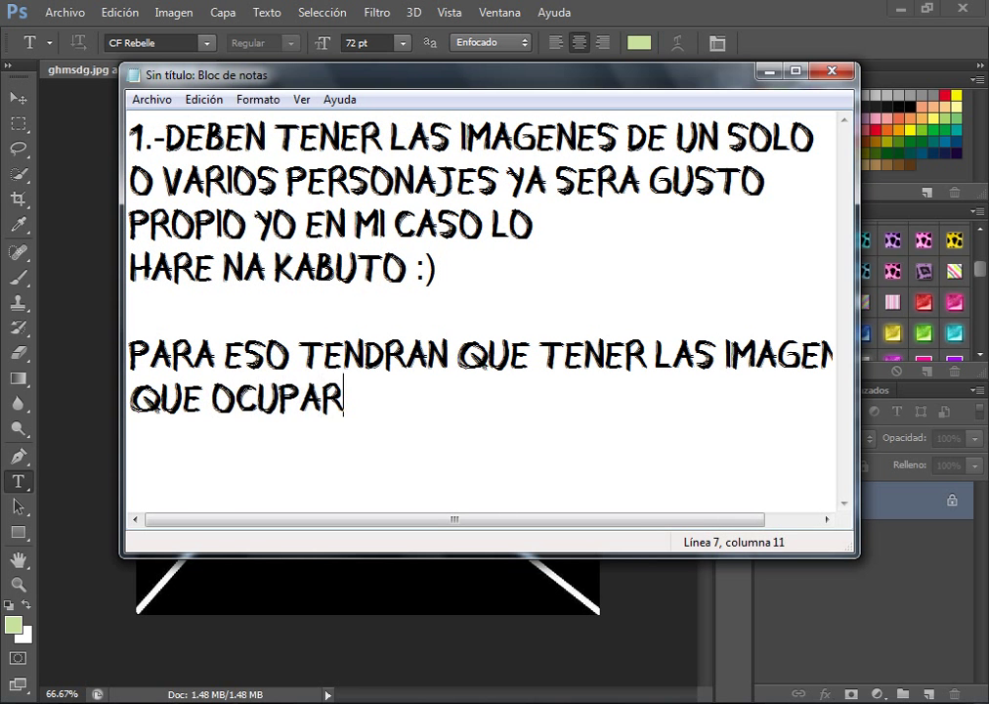
pyautogui.write('AN DEPENDIE')
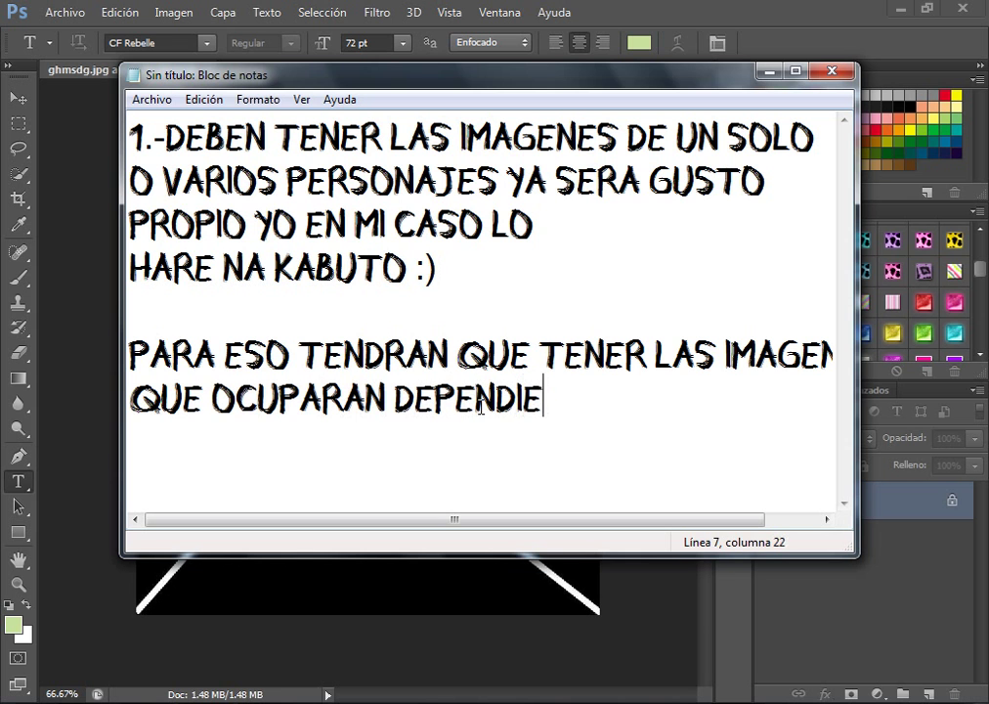
pyautogui.write('NDO DEL')
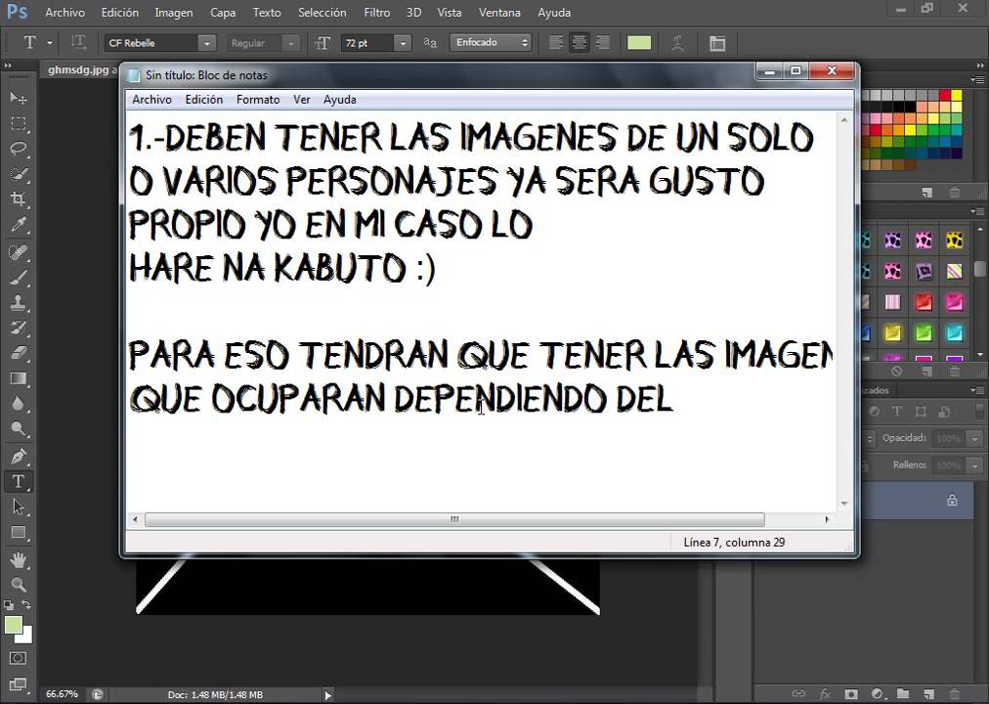
pyautogui.write(' COLLAGE')
pyautogui.press('Return')
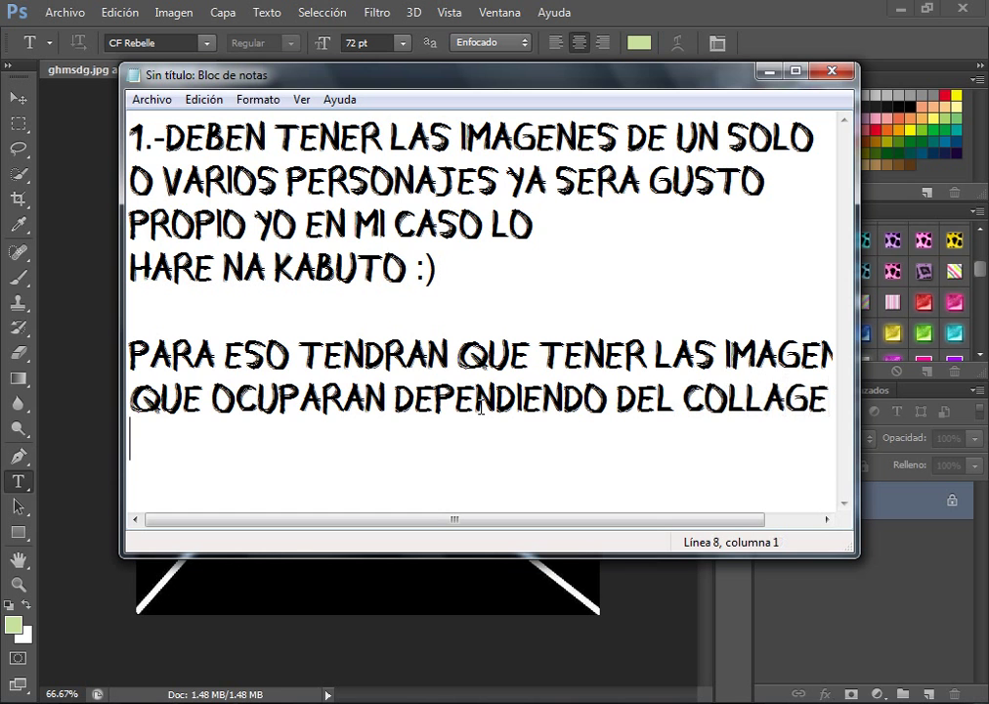
pyautogui.write('QUE QUIERAN ')
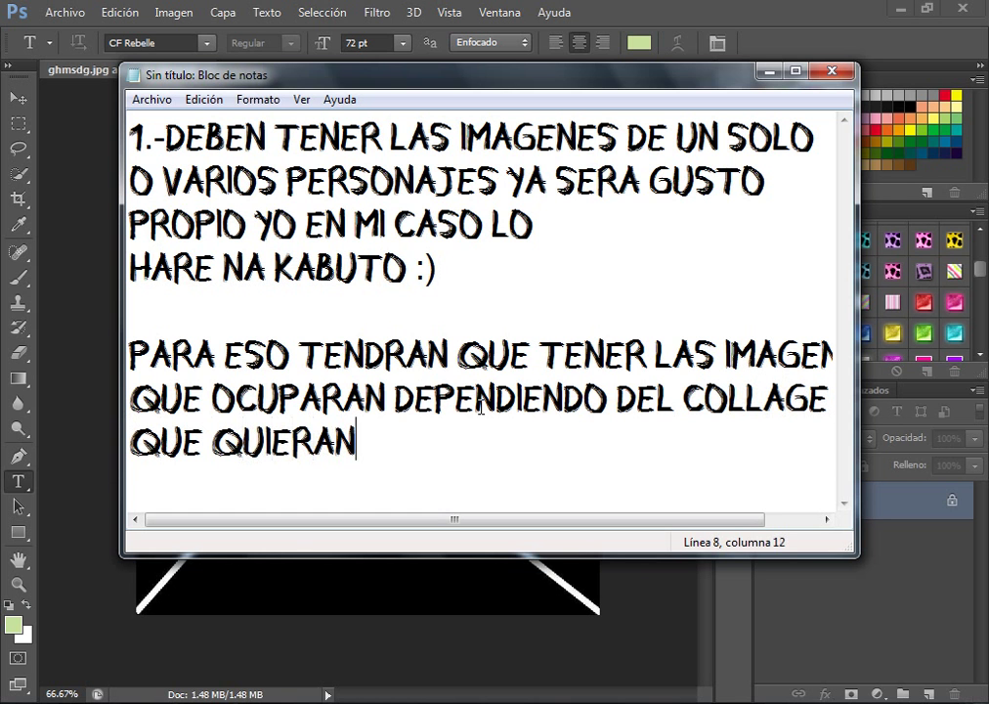
pyautogui.write('Y A')
pyautogui.press('BackSpace')
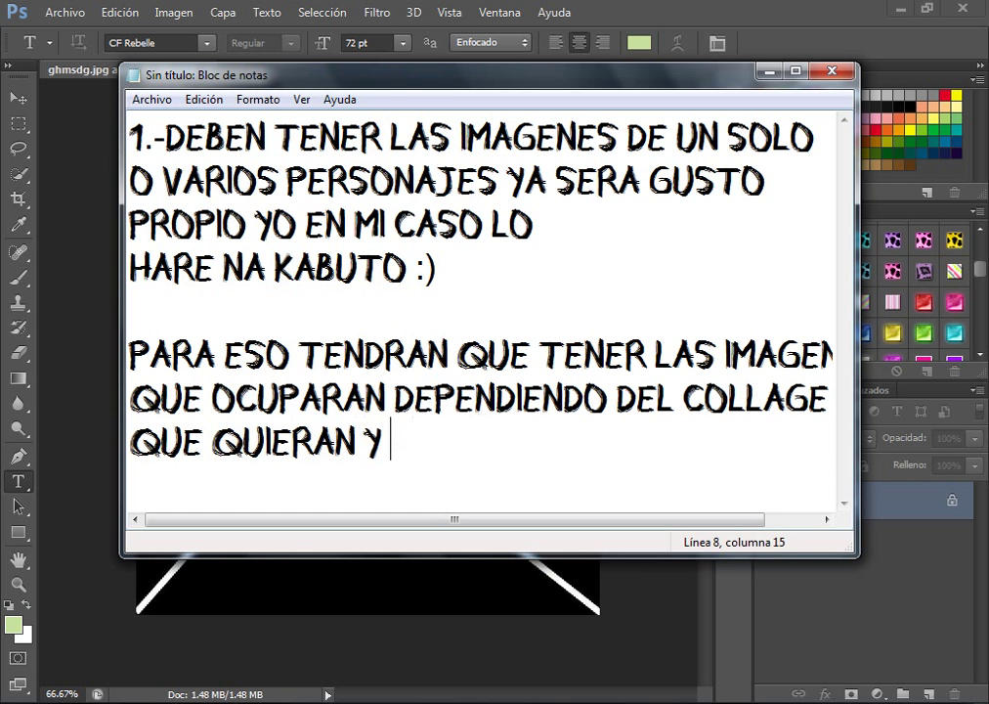
pyautogui.write('DEMAS UN RE')
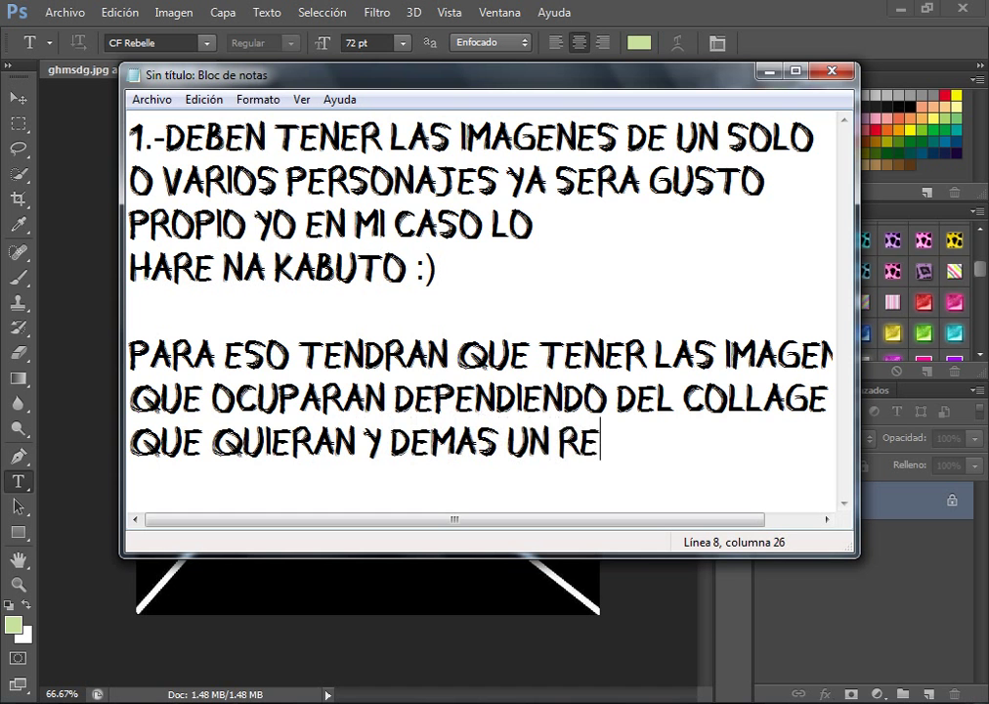
pyautogui.write('NDER DE CU')
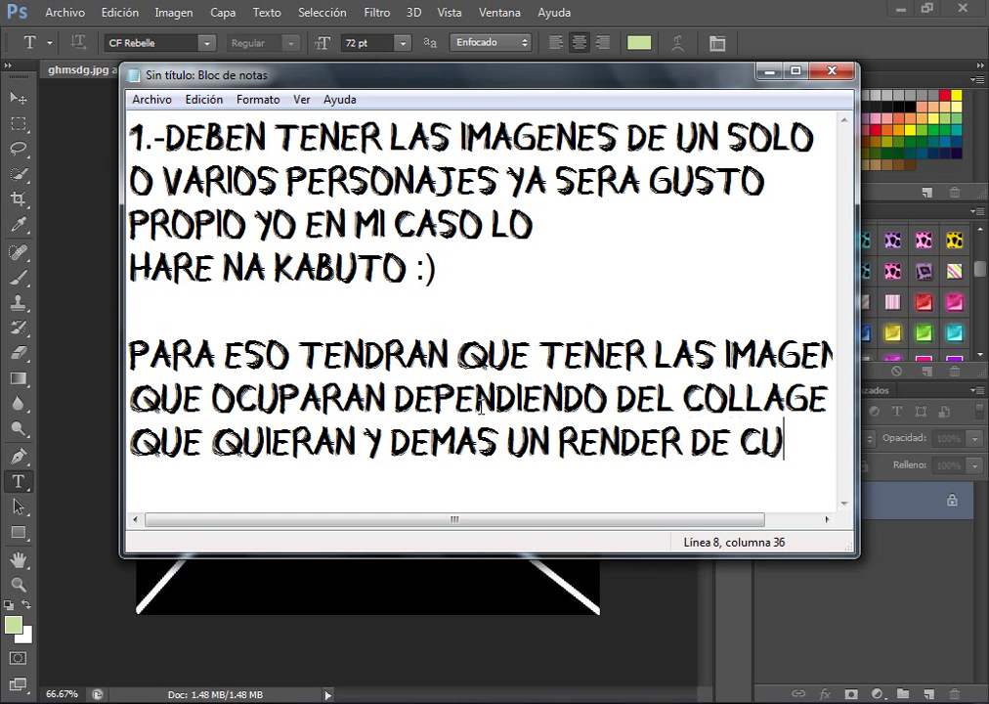
pyautogui.write('ERPO')
# Finish with 'Y VAMOS A REALIZAR EL COLLAGE', then clear the whole note
pyautogui.press('Return')
pyautogui.write('C')
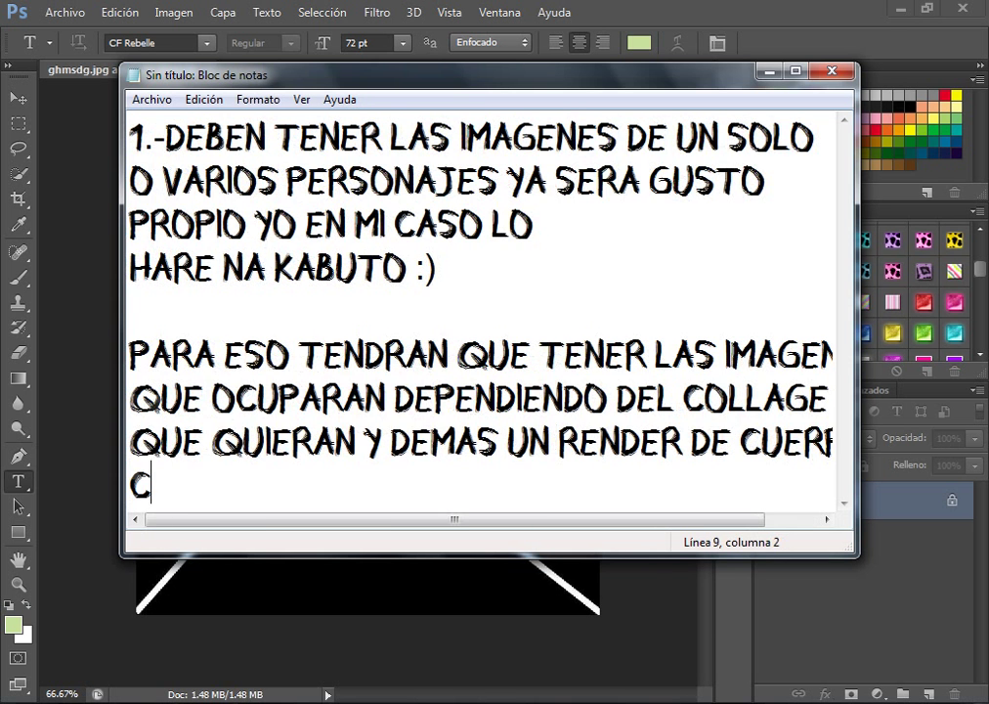
pyautogui.write('OMPLETO ')
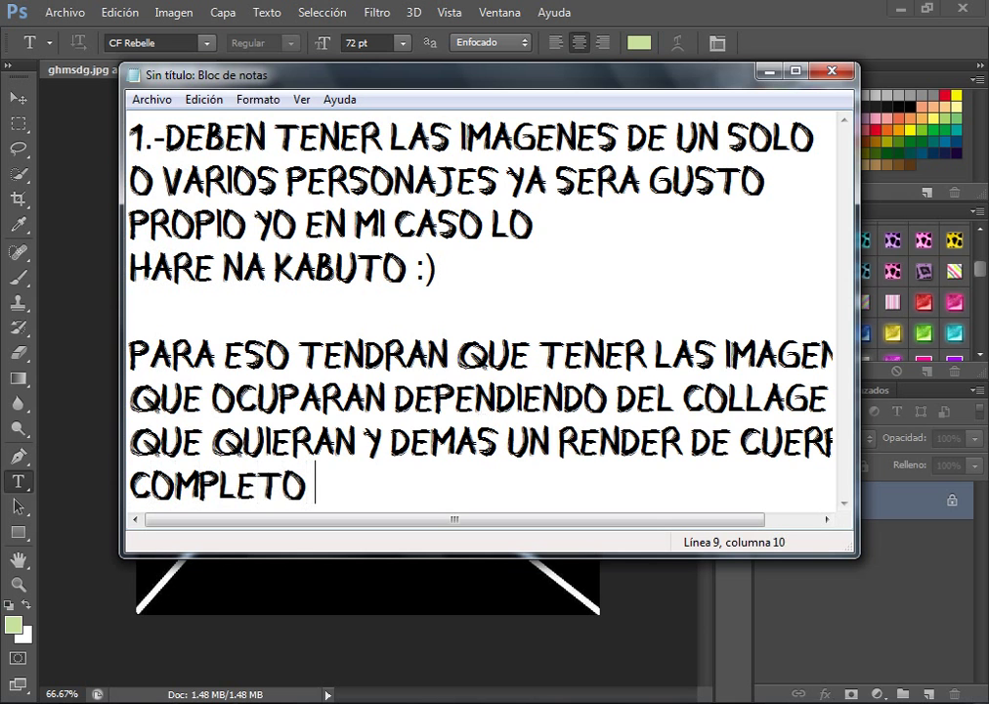
pyautogui.write(':)')
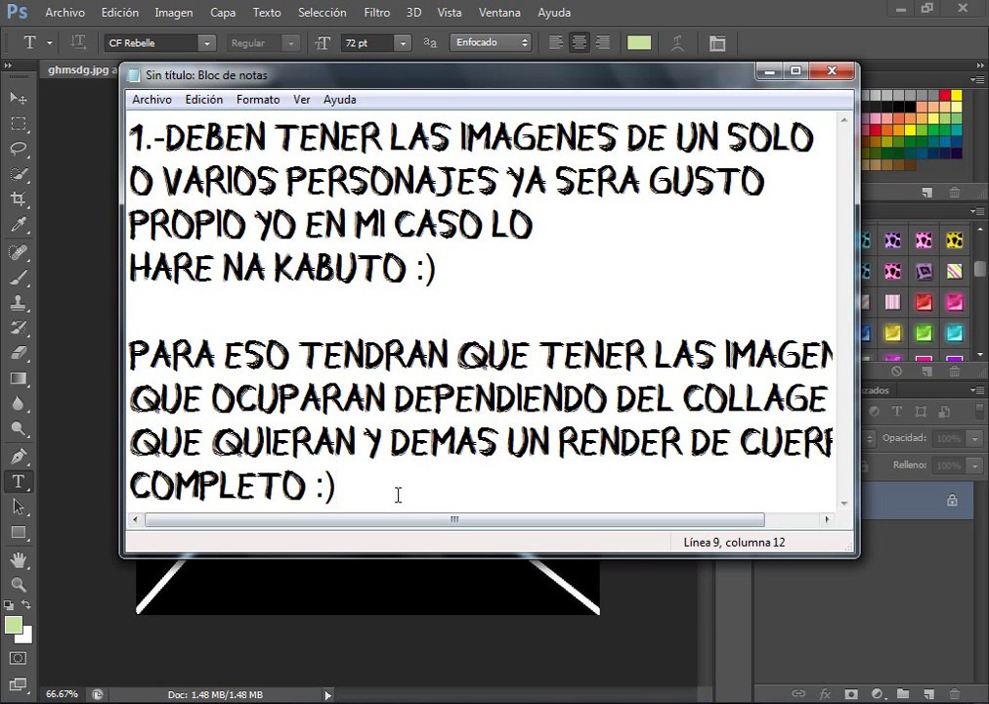
pyautogui.write('y')
pyautogui.write('vamos h')
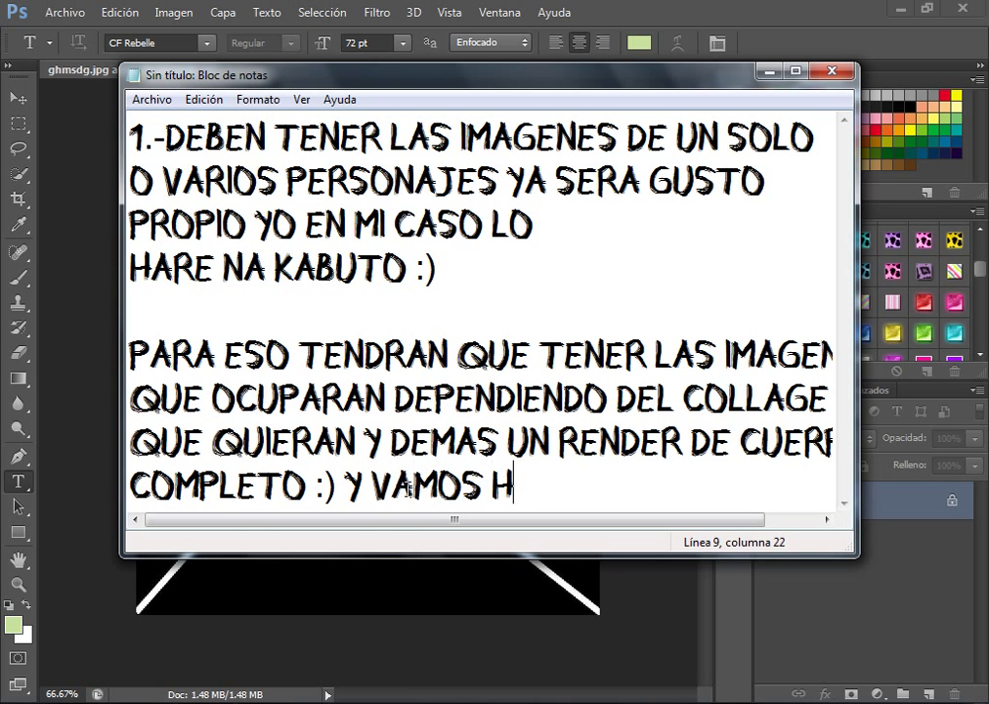
pyautogui.press('BackSpace')
pyautogui.write('a realiz')
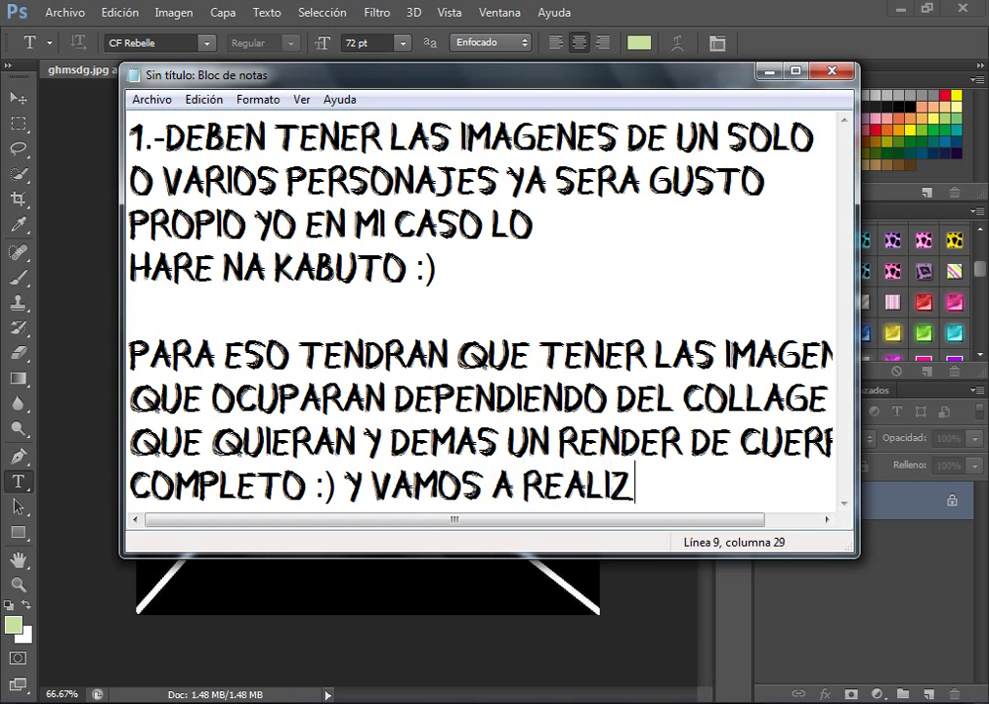
pyautogui.write('arEL')
pyautogui.press('Return')
pyautogui.write('C')
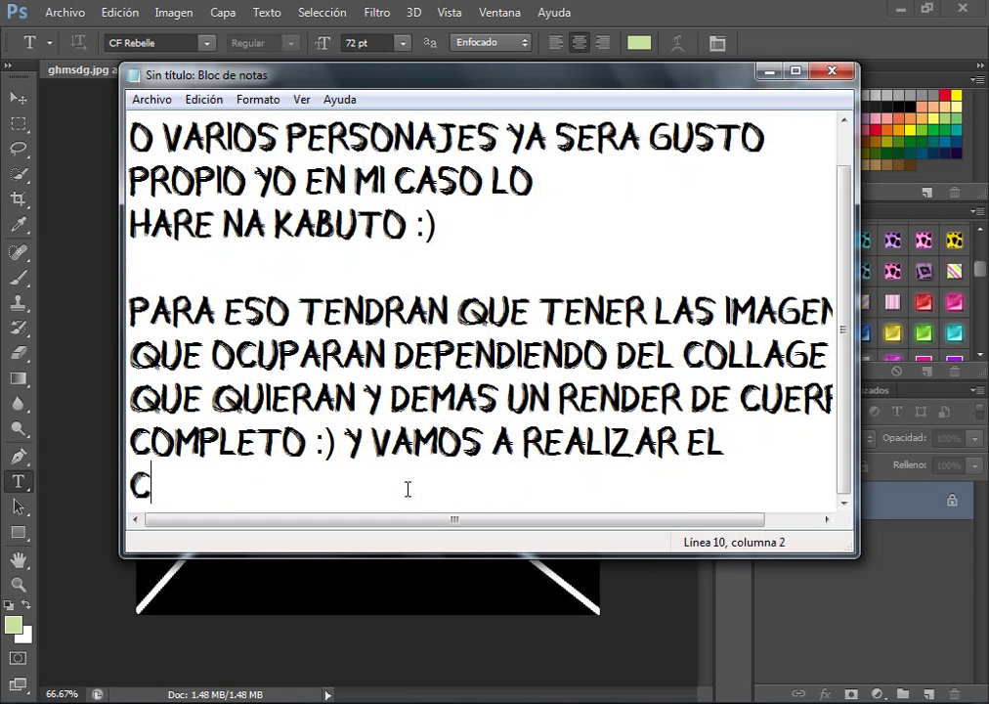
pyautogui.write('OLLAGE')
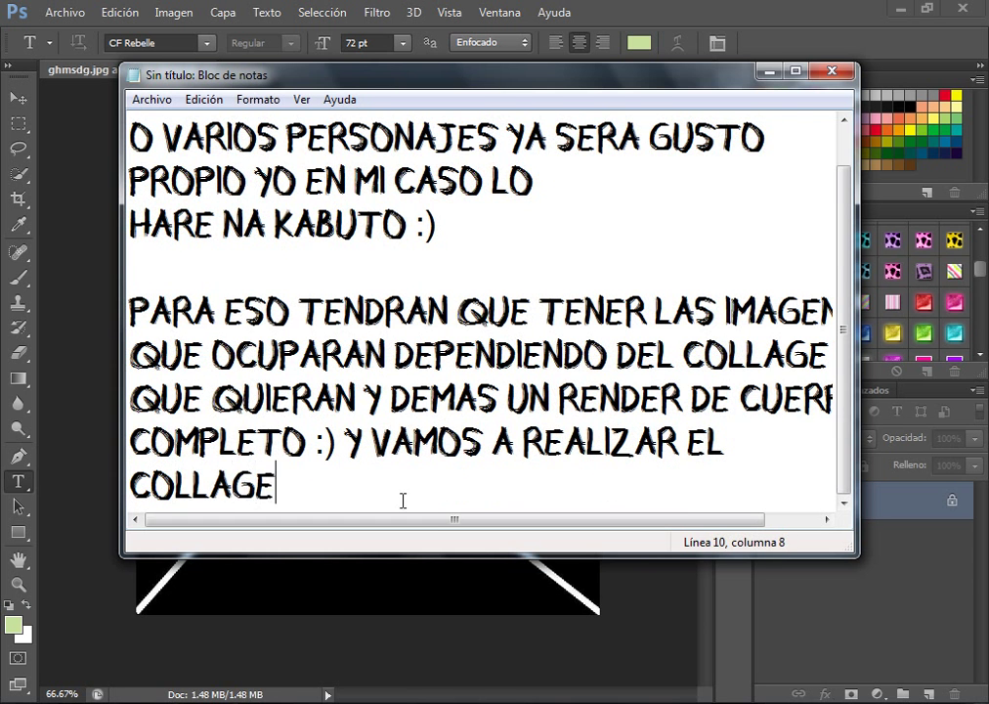
pyautogui.hotkey('ctrl', 'a')
pyautogui.hotkey('ctrl', 'x')
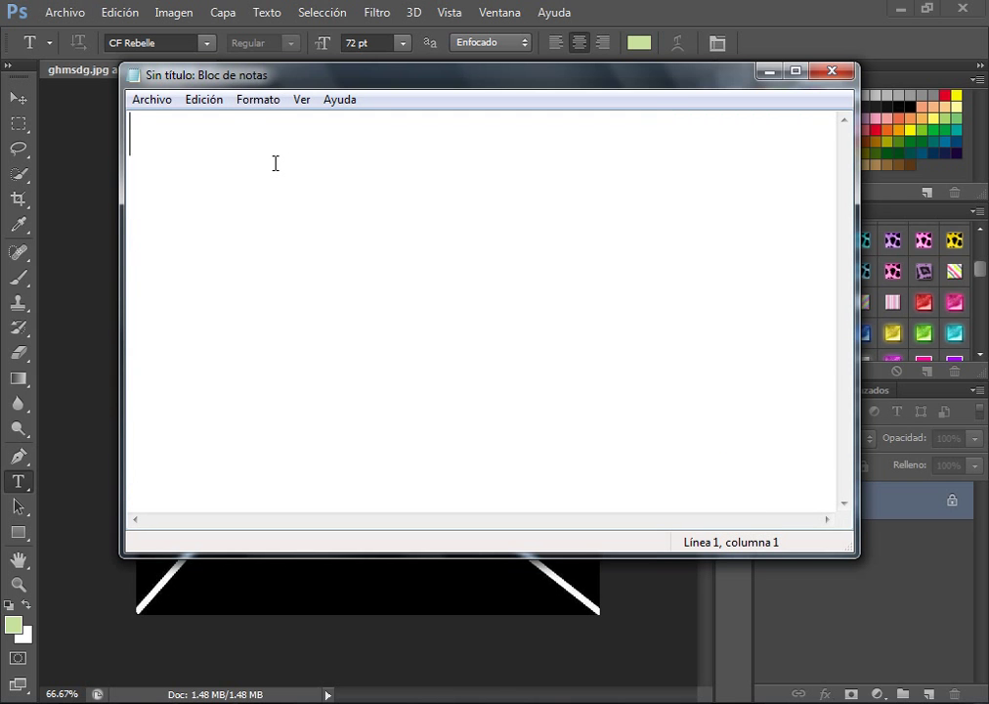
# Write 'DEBEREMOS COLOCAR LA IMAGEN EN UNA CASILLA.' with CASILLA on its own line
pyautogui.write('DEBEREMOS ')
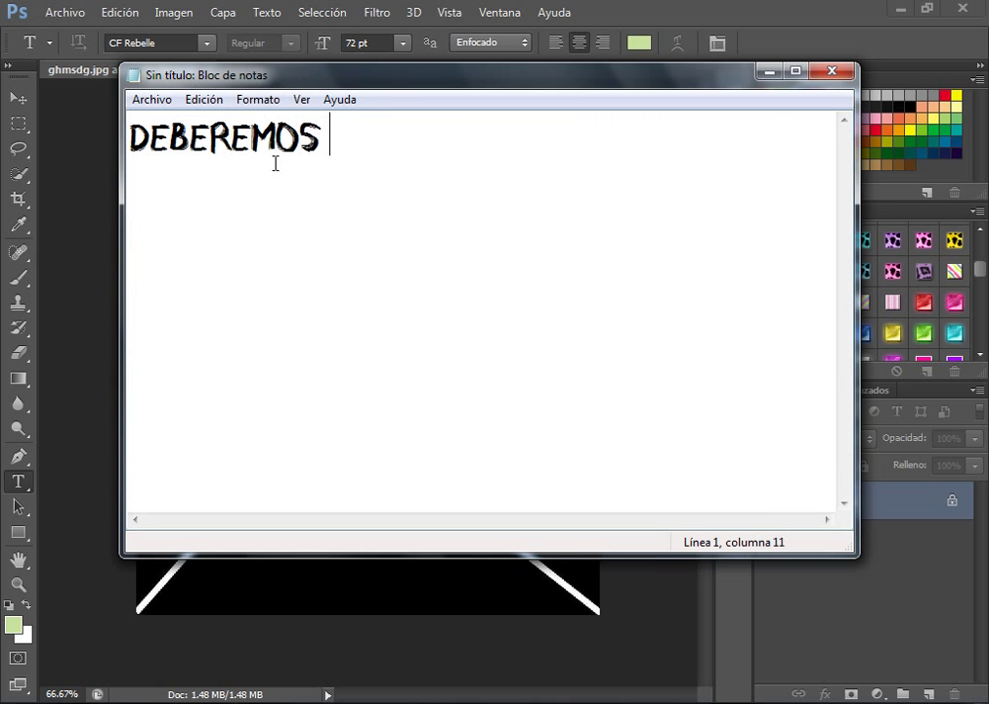
pyautogui.write('COLOCAR')
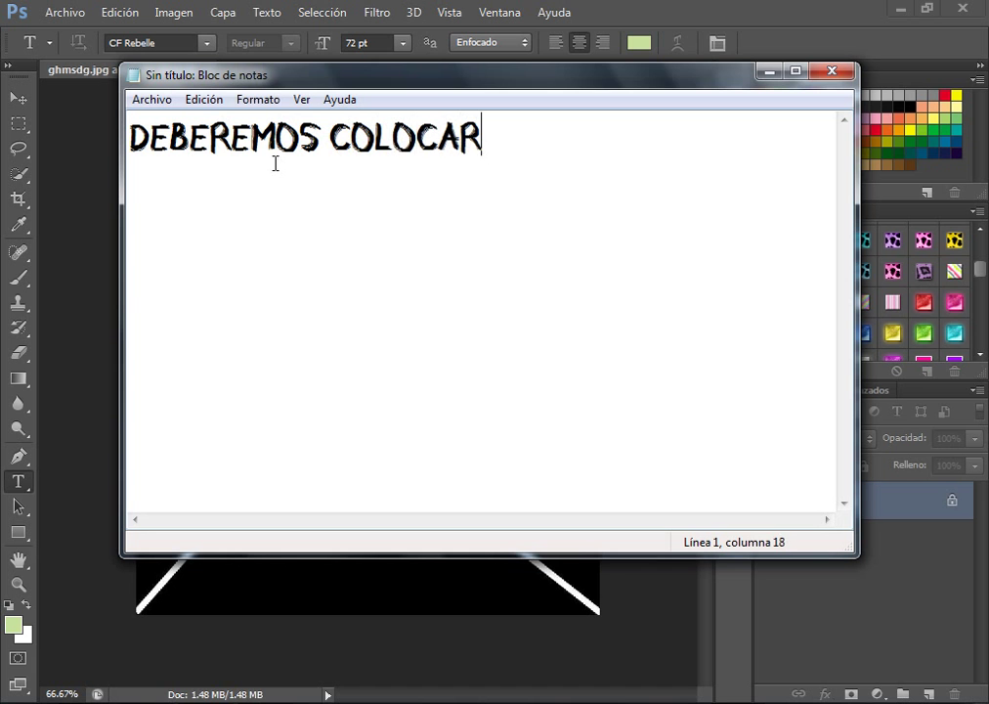
pyautogui.write(' LA IMAGEN ')
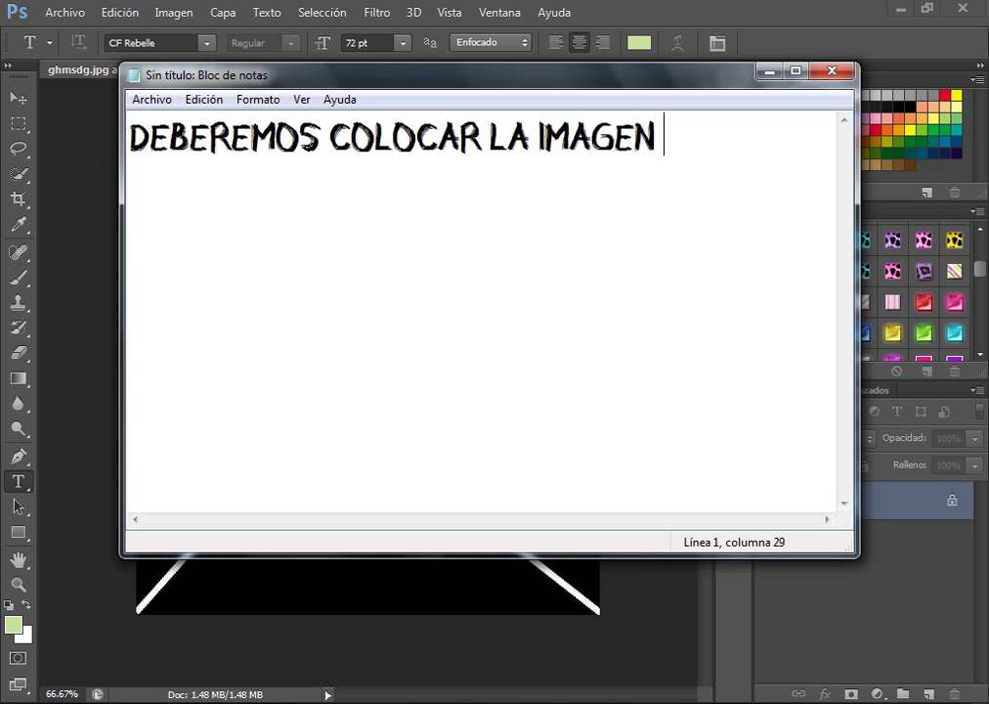
pyautogui.write('EN UNA')
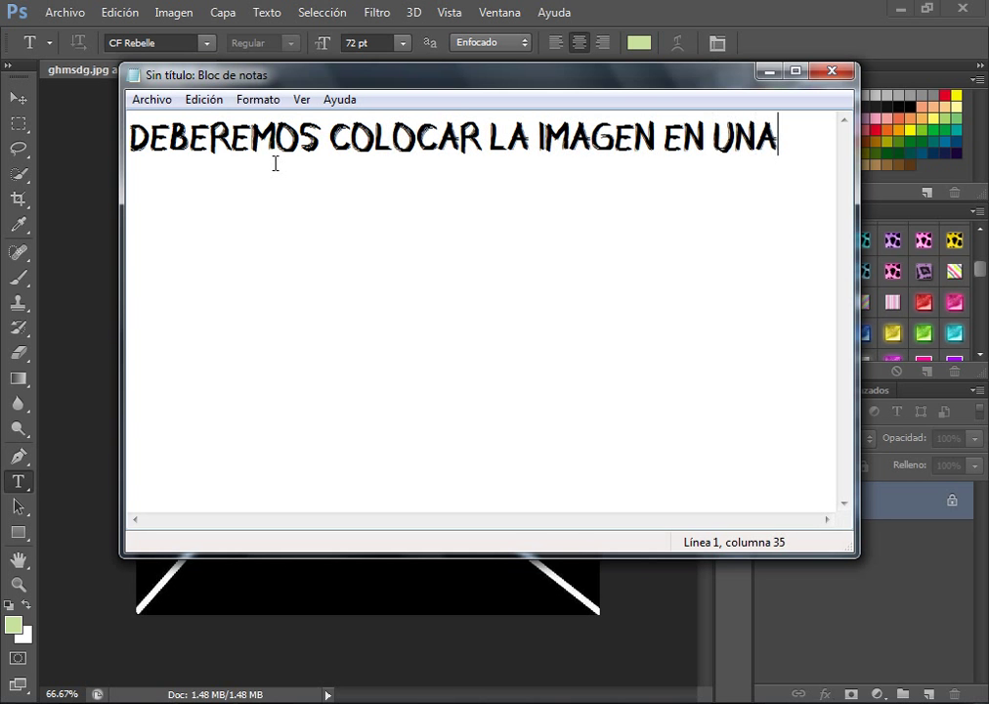
pyautogui.write(' CASI')
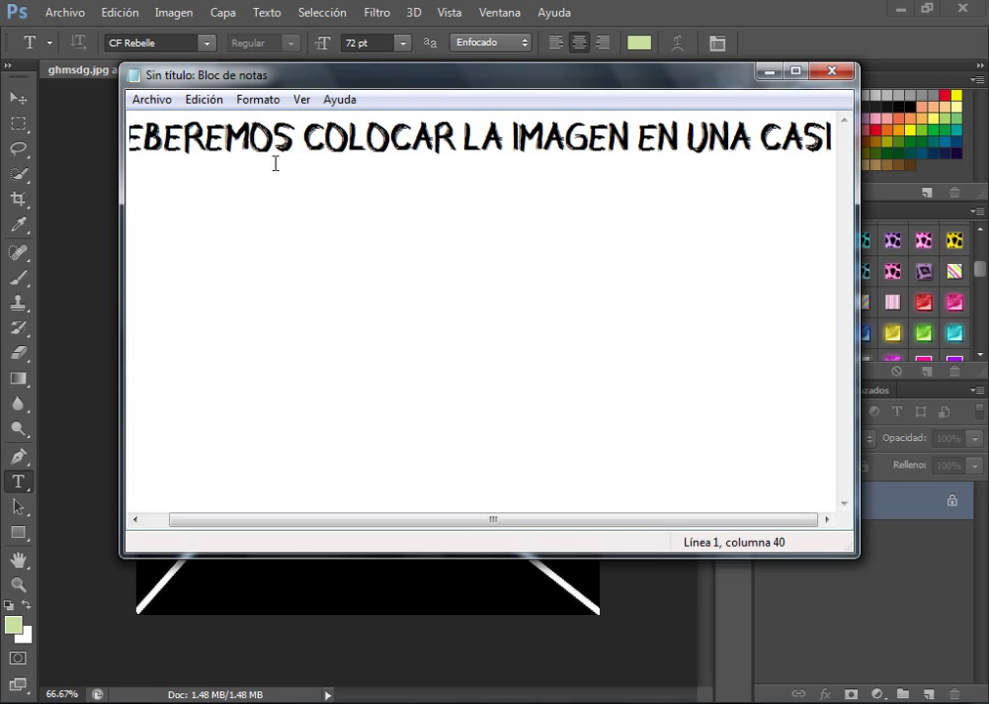
pyautogui.press('BackSpace')
pyautogui.press('BackSpace')
pyautogui.press('BackSpace')
pyautogui.press('BackSpace')
pyautogui.press('Return')
pyautogui.write('CA')
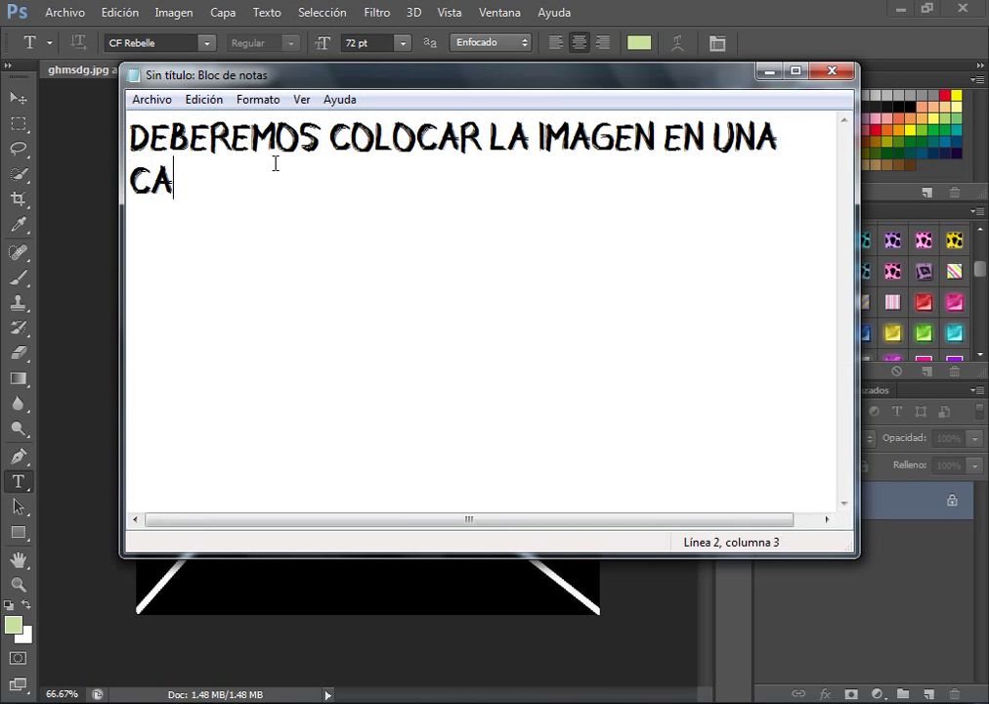
pyautogui.write('SILLA.')
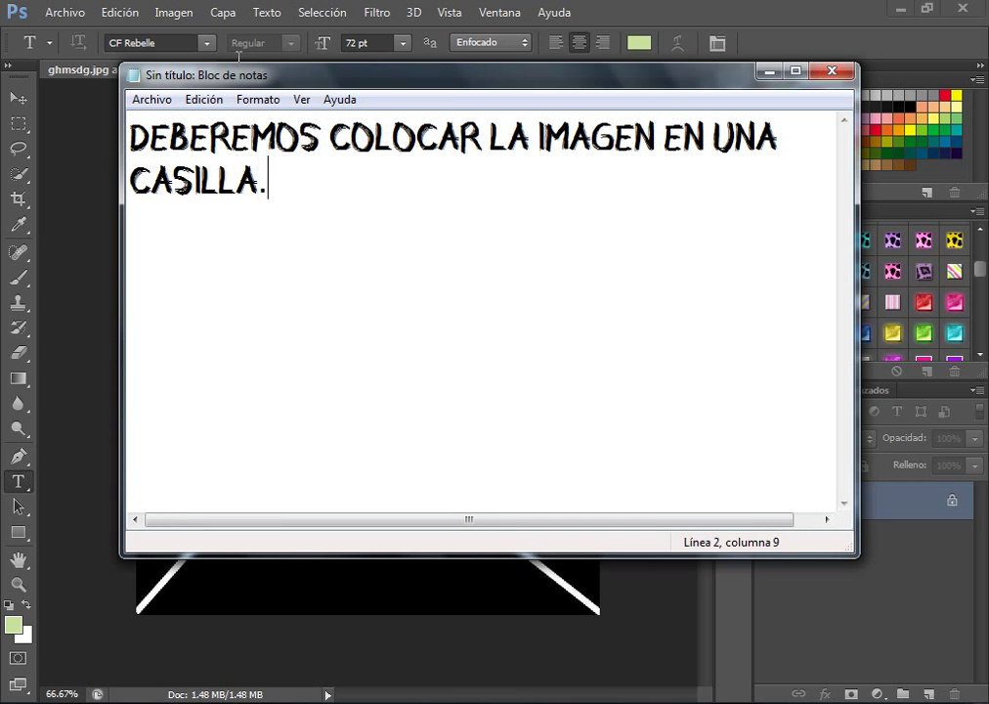
pyautogui.press('Return')
# Use Archivo > Colocar to place 546257-orochi_in_kabuto2 from the LEONARDO folder
pyautogui.click(761, 4)
pyautogui.click(65, 12)
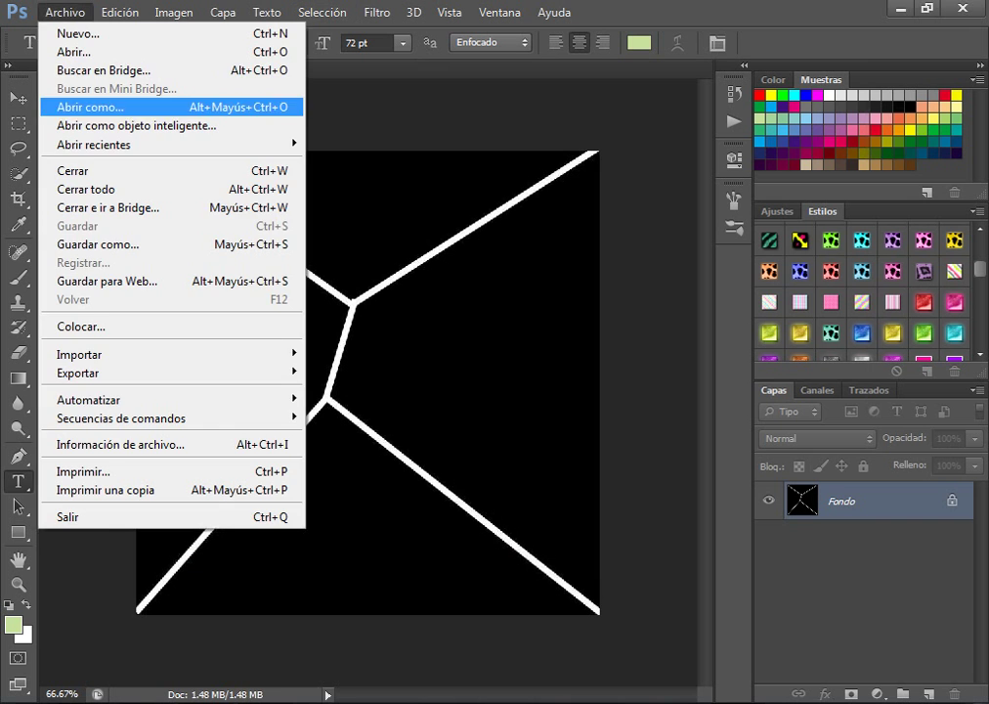
pyautogui.click(93, 326)
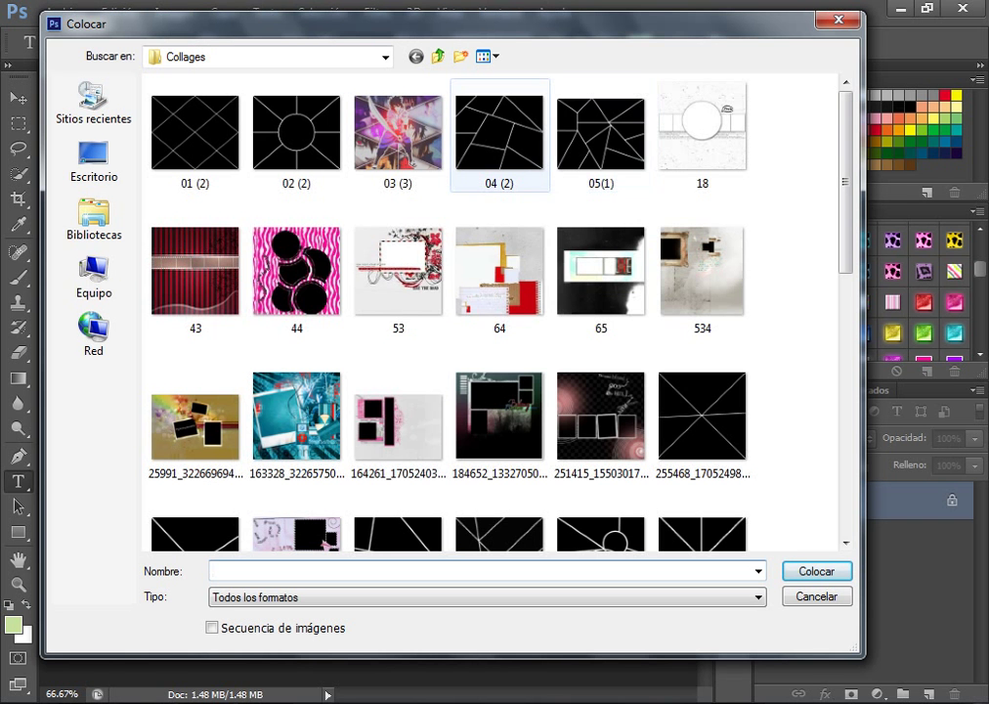
pyautogui.click(437, 56)
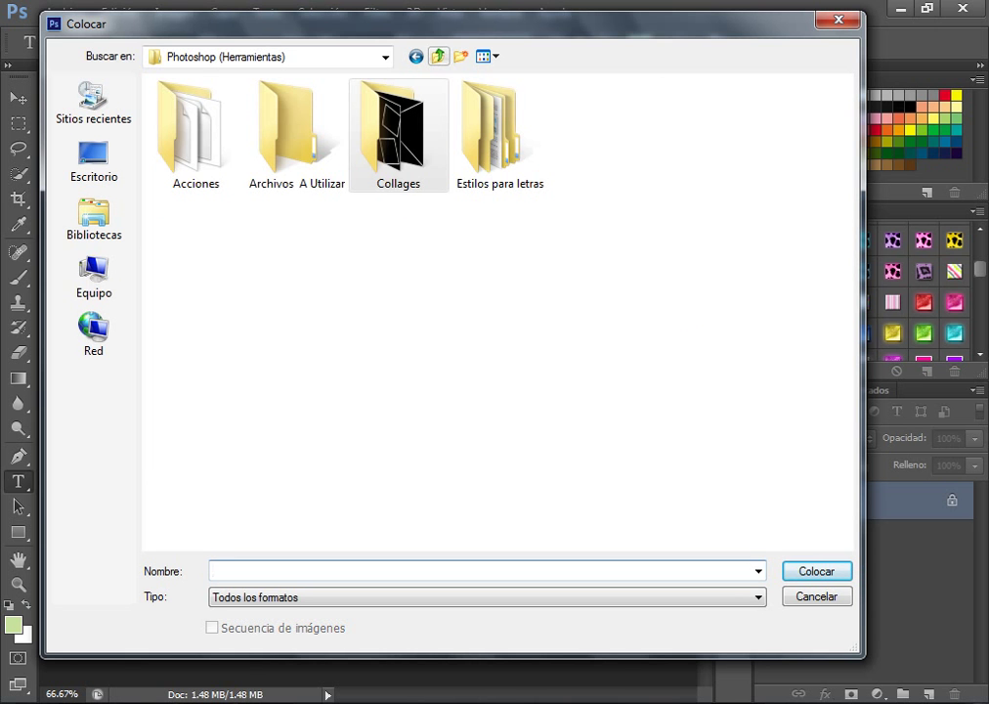
pyautogui.click(438, 56)
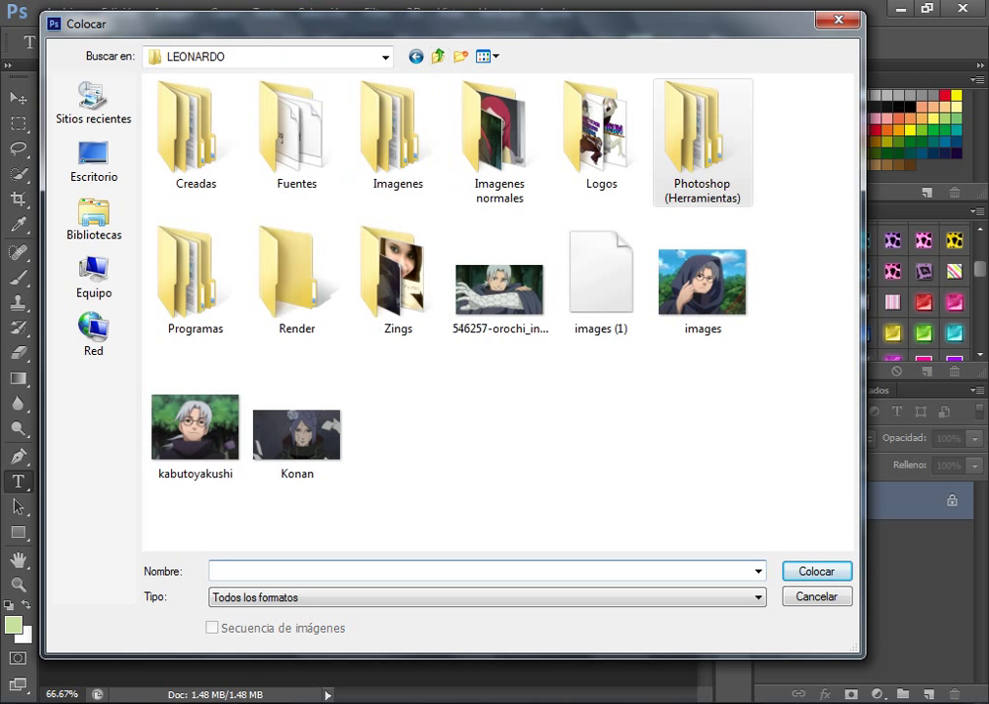
pyautogui.click(499, 288)
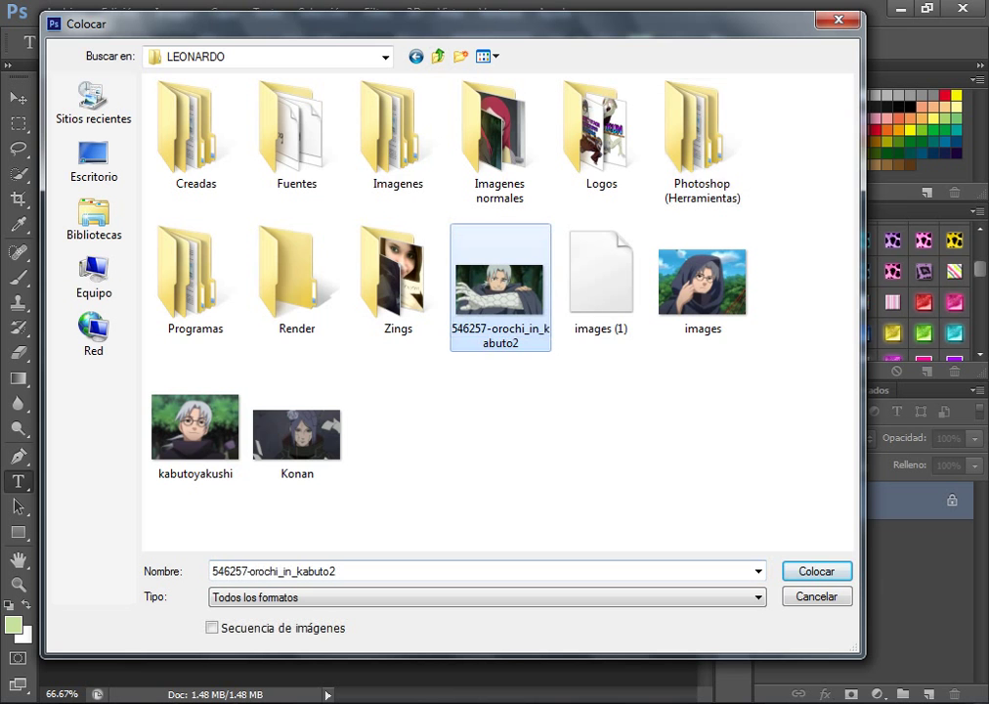
pyautogui.press('Return')
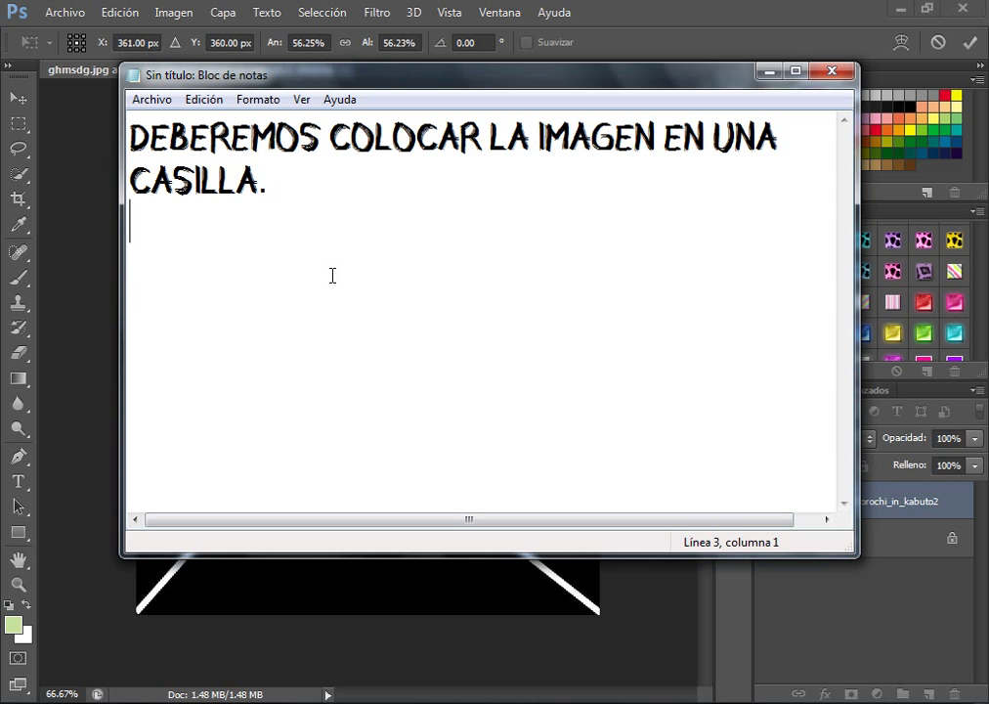
# Add 'LA COLOCAMOS EN LA CASILLA QUE IRA Y LE PONEMOS EN TRAMA.' to the note
pyautogui.press('Return')
pyautogui.write('LA COLO')
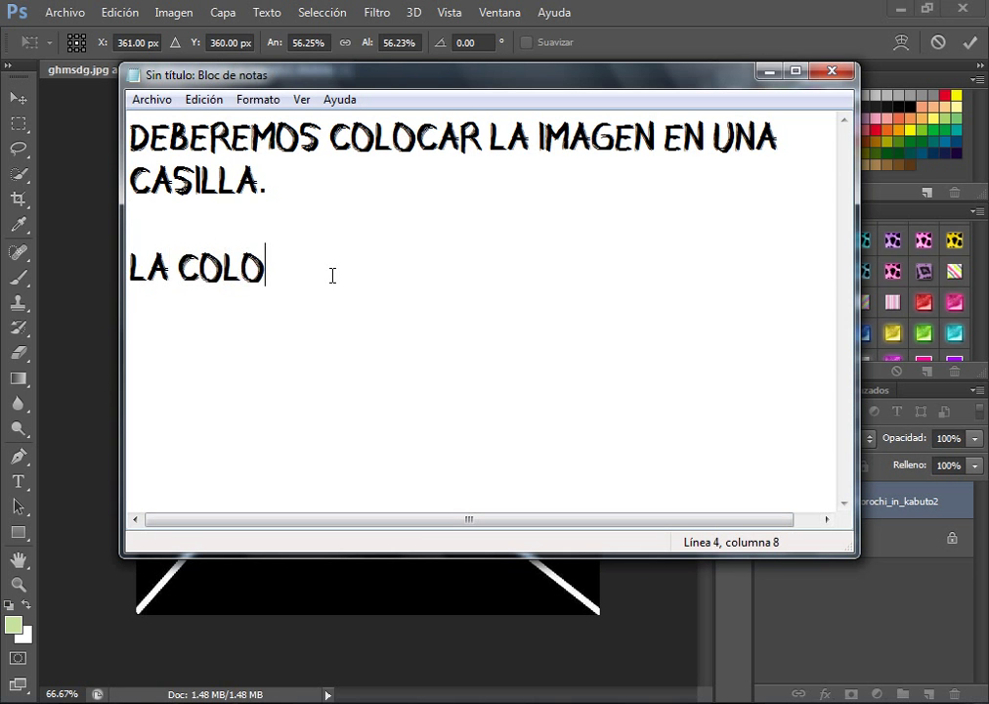
pyautogui.write('CAMOS EN ')
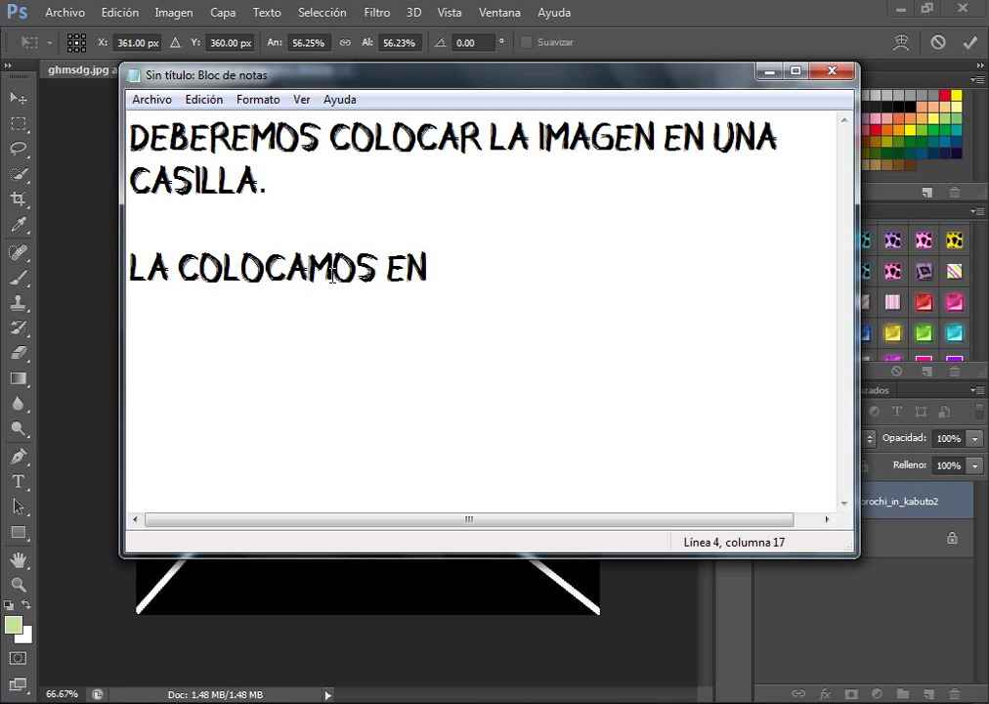
pyautogui.write('LA CASIL')
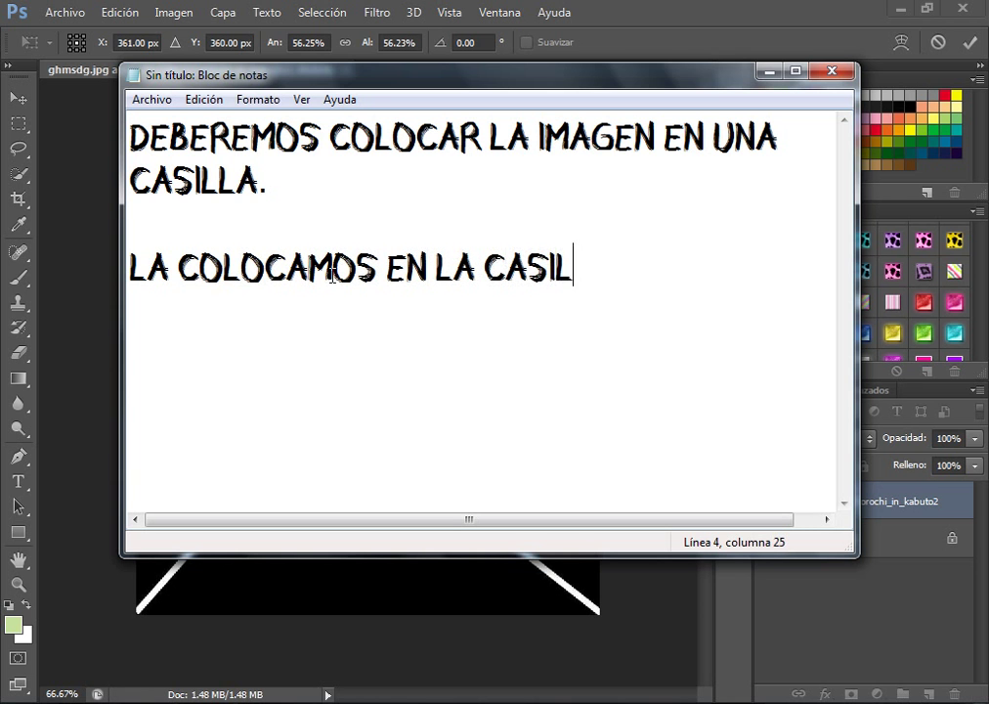
pyautogui.write('LA QUE')
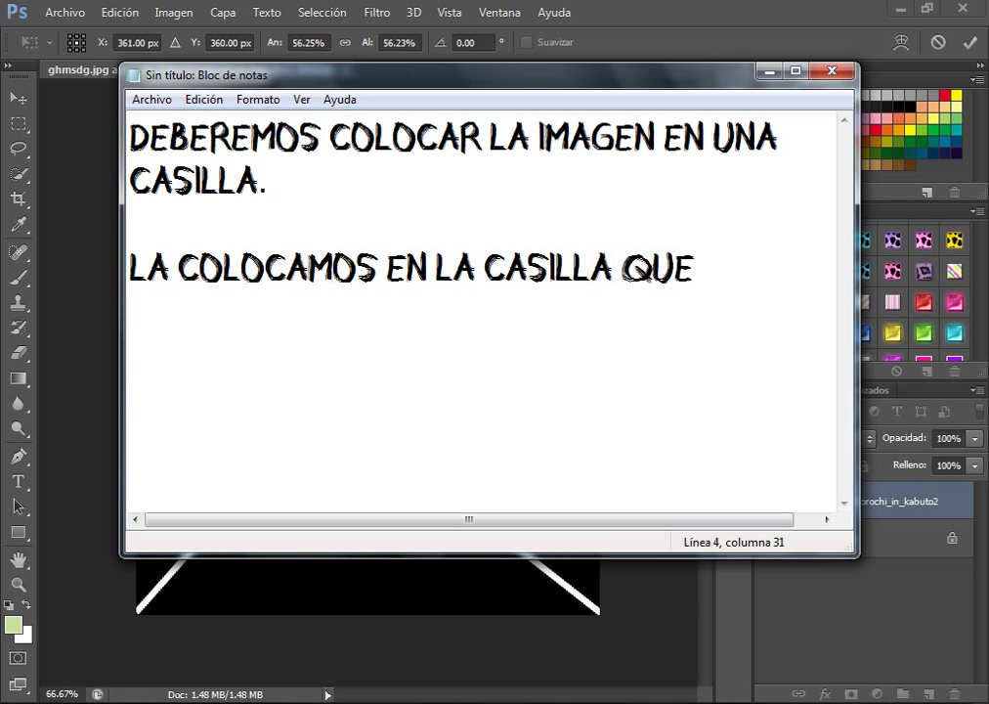
pyautogui.write(' IRA ')
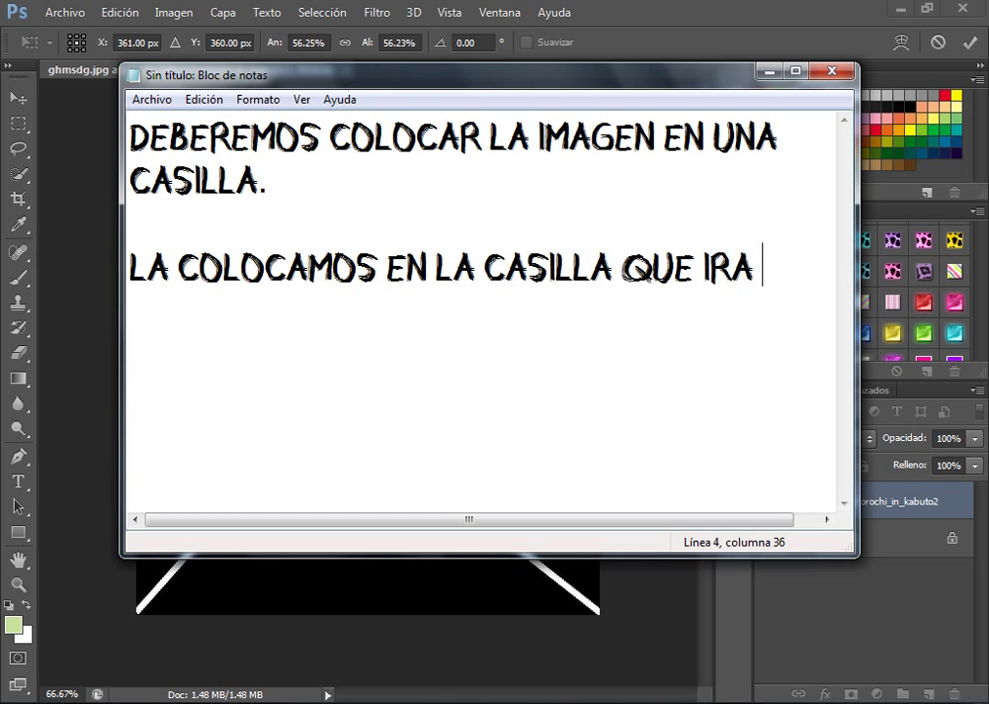
pyautogui.write('Y ')
pyautogui.write('LE')
pyautogui.press('Return')
pyautogui.write('PONEM')
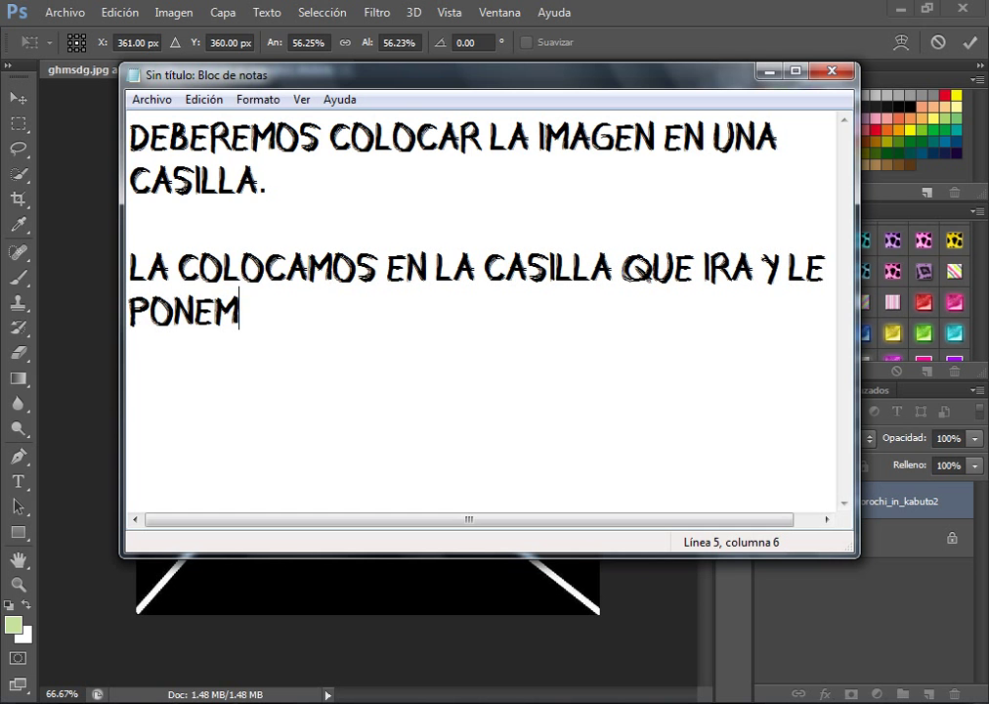
pyautogui.write('OS EN ACLA')
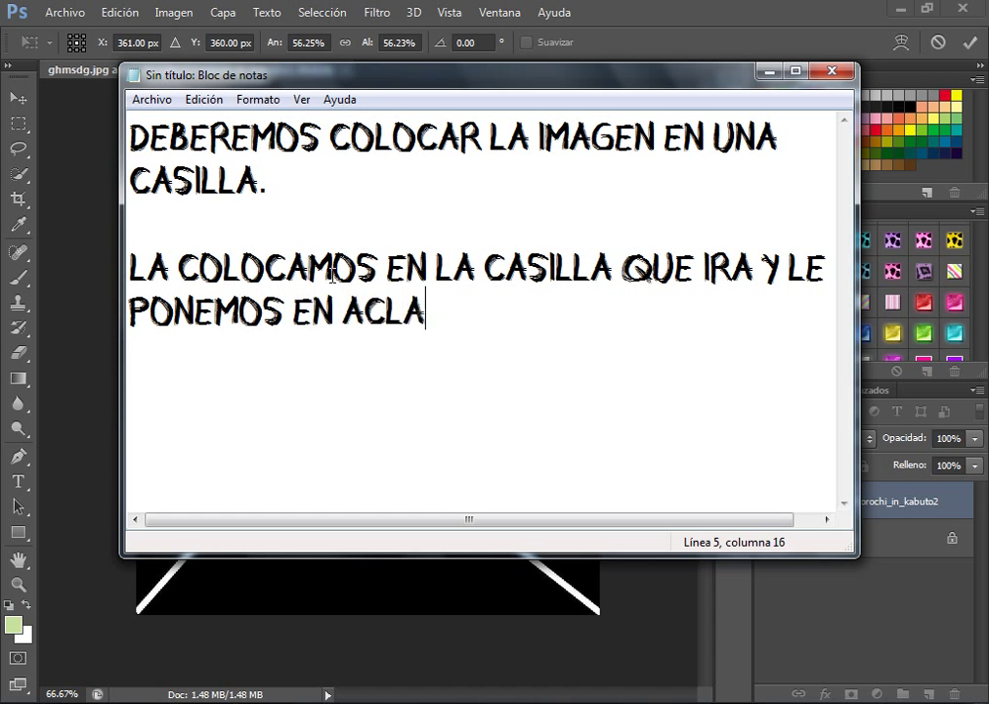
pyautogui.press('BackSpace')
pyautogui.press('BackSpace')
pyautogui.press('BackSpace')
pyautogui.press('BackSpace')
pyautogui.write('TRAMA')
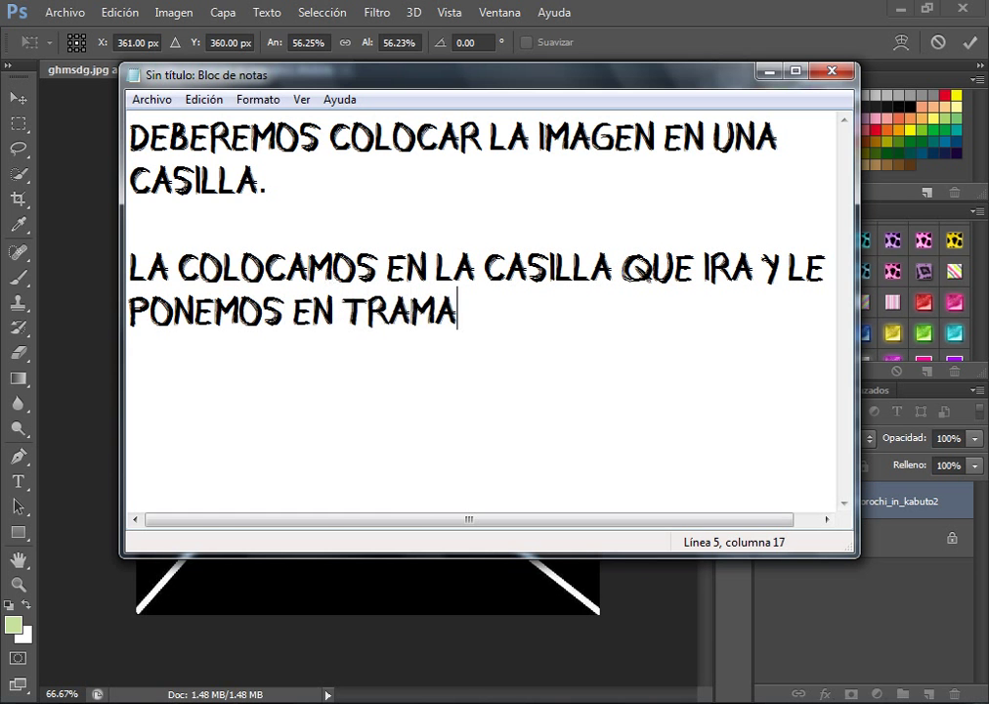
pyautogui.write('.')
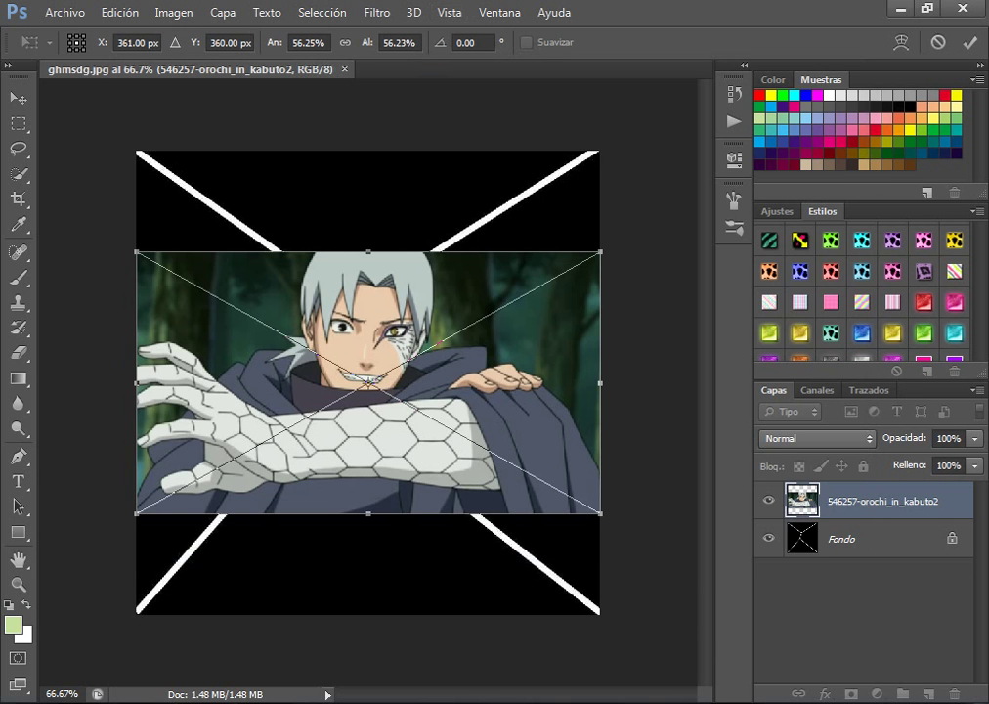
# Move the render into the top panel, set it to Trama, and scale it to about 53%
pyautogui.moveTo(396, 267); pyautogui.dragTo(396, 166)
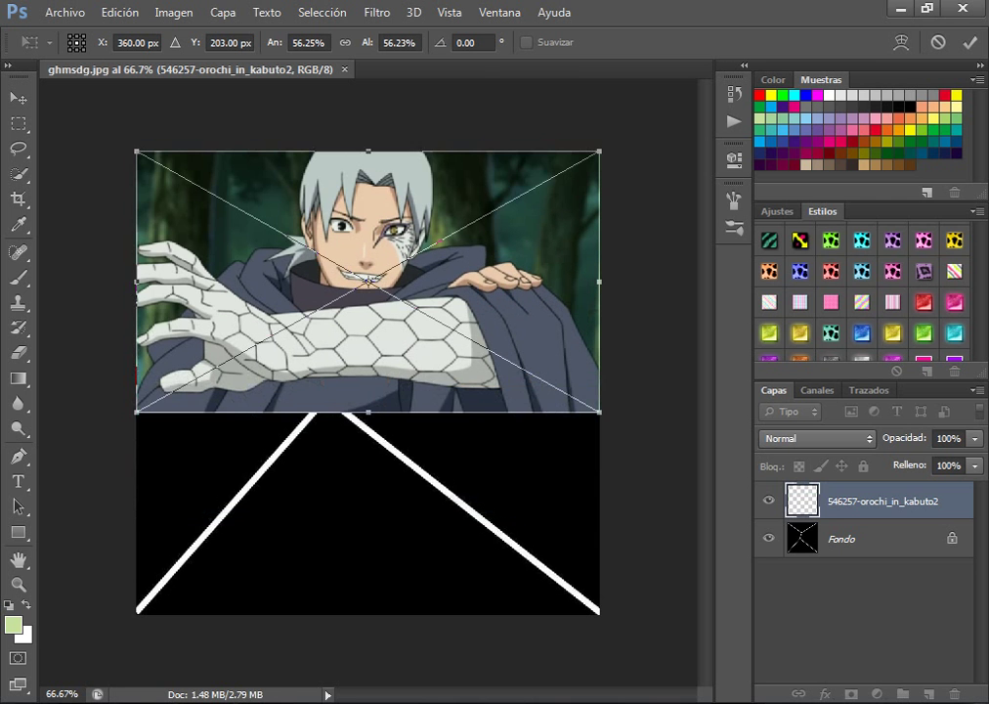
pyautogui.click(816, 437)
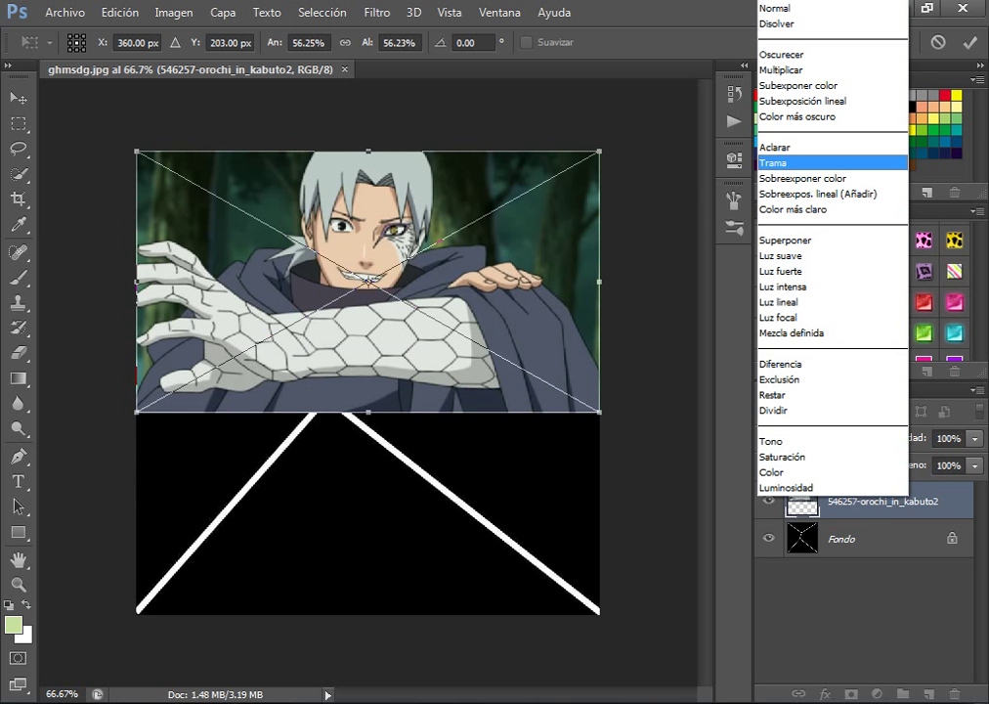
pyautogui.press('Escape')
pyautogui.press('Escape')
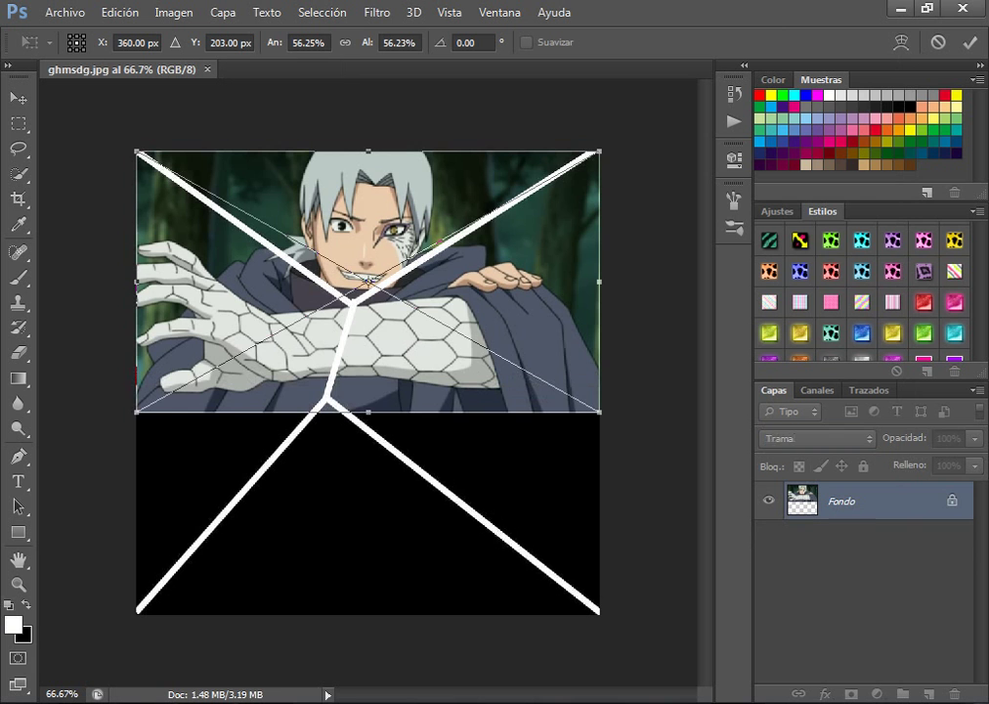
pyautogui.moveTo(599, 411); pyautogui.dragTo(578, 391)
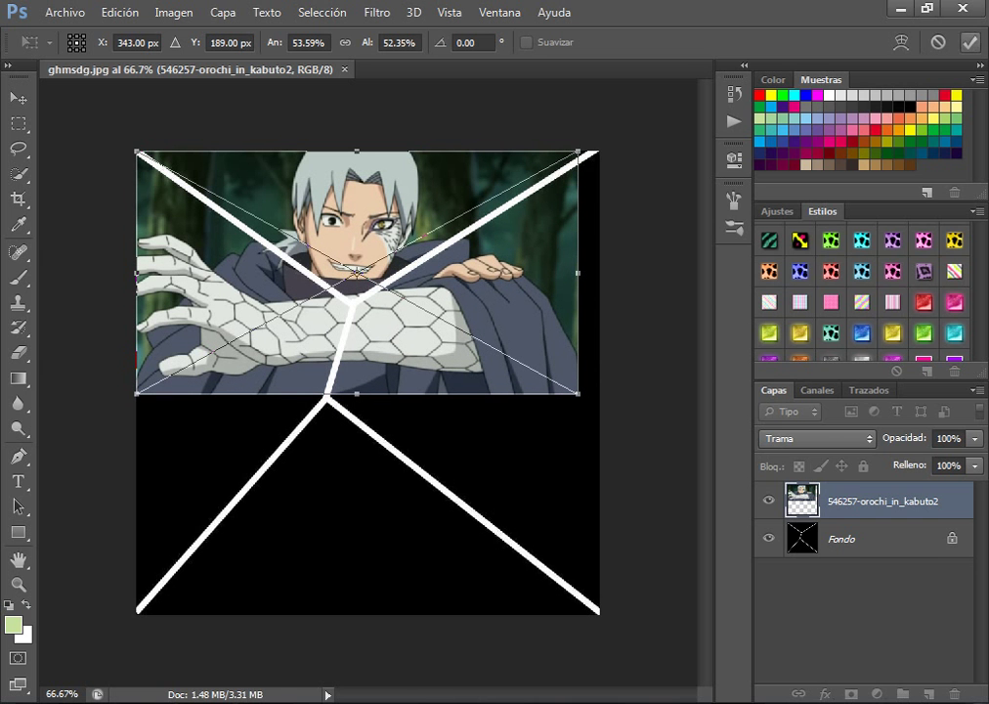
pyautogui.click(18, 481)
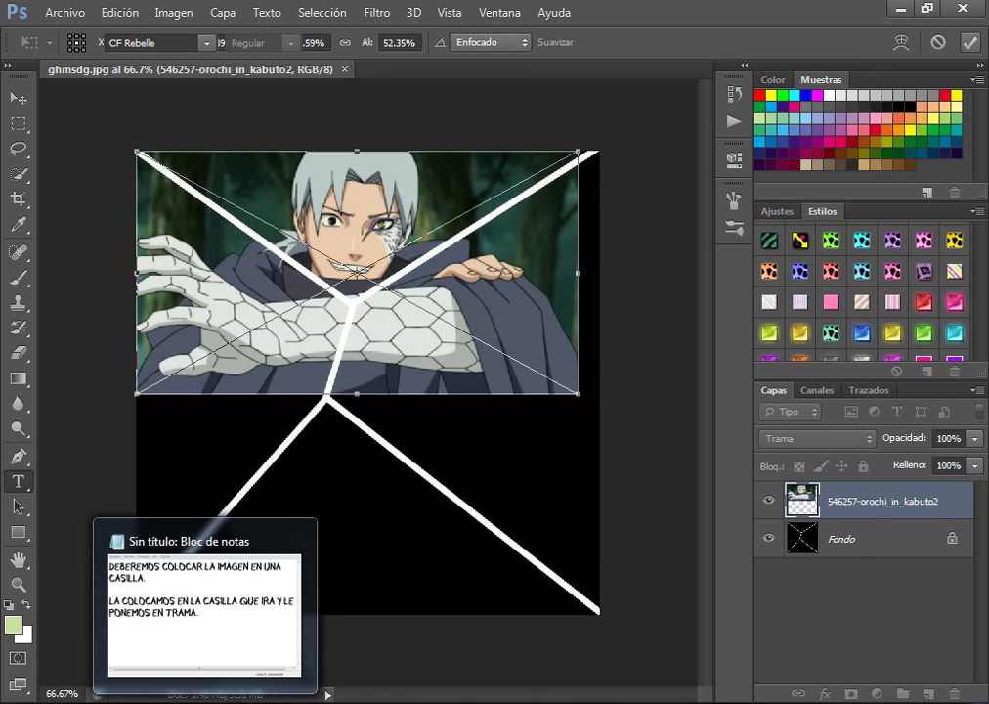
# Write the note 'YA COLOCADA LA IMAGEN… BORRAREMOS LAS PARTES QUE SALGAN DE LA CASILLA', then clear it
pyautogui.click(205, 610)
pyautogui.press('Return')
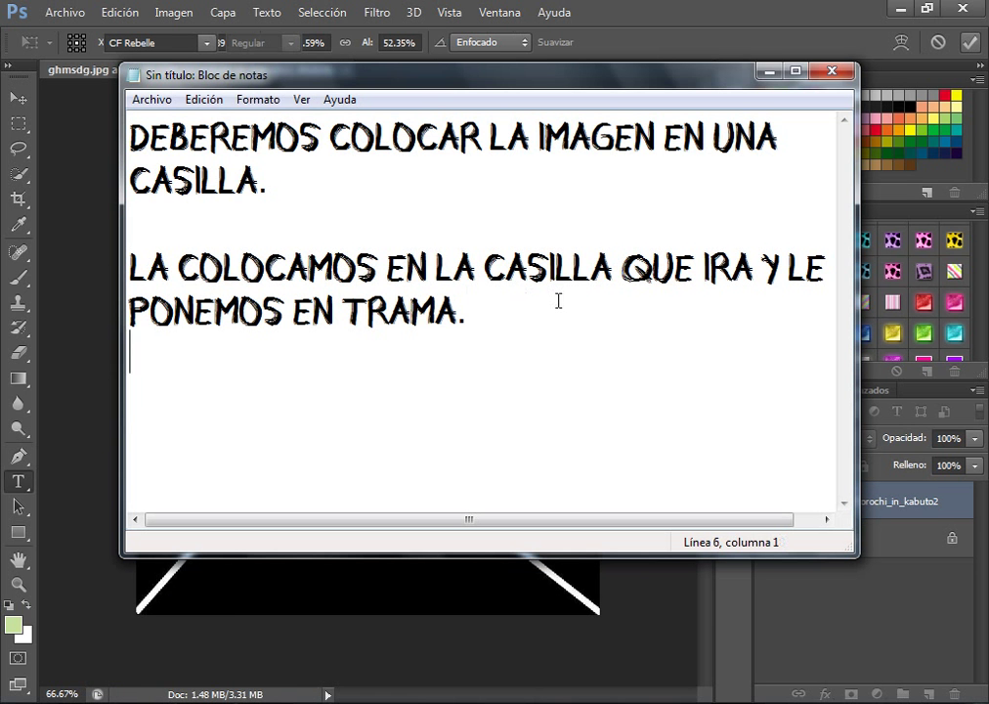
pyautogui.press('Return')
pyautogui.write('YA COLOC')
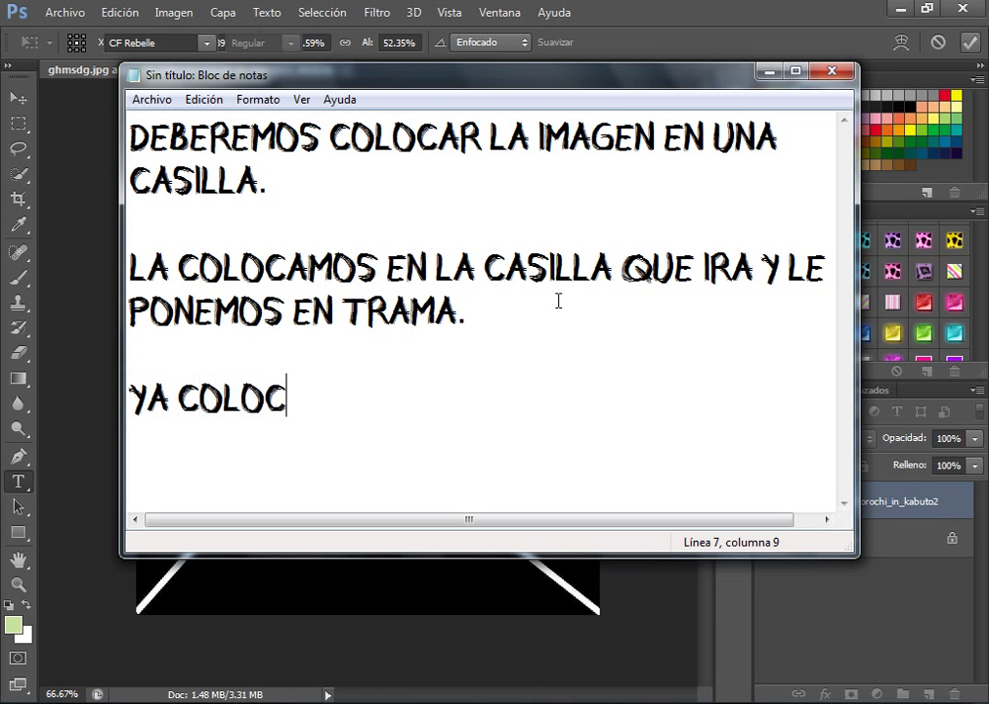
pyautogui.write('ADA LA ')
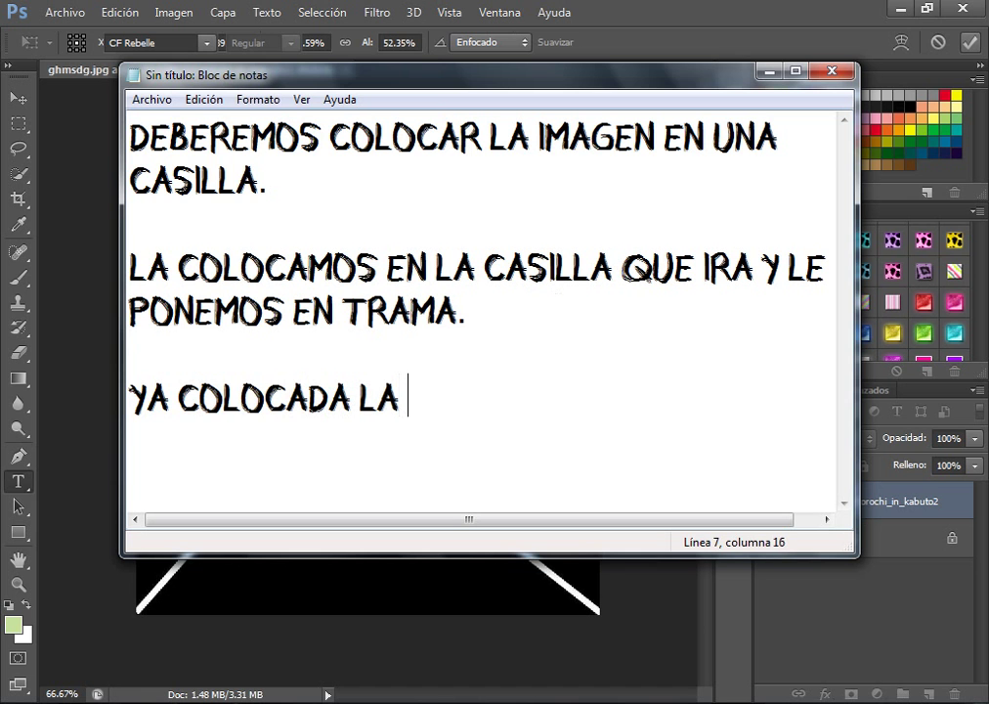
pyautogui.write('IMAGEN ')
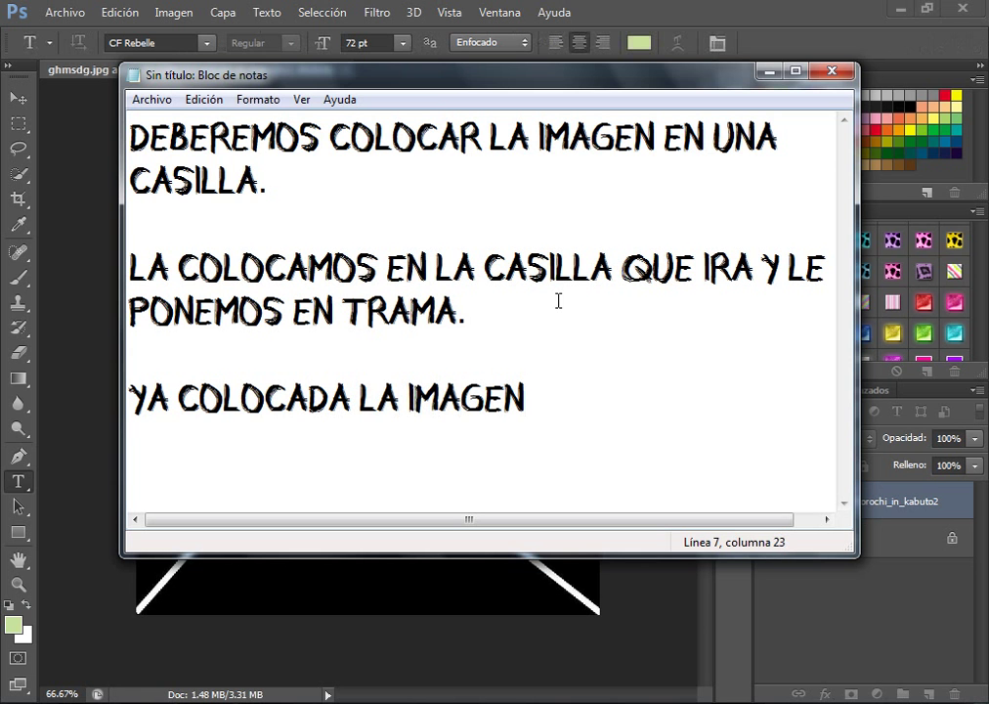
pyautogui.write('UTILIZAR')
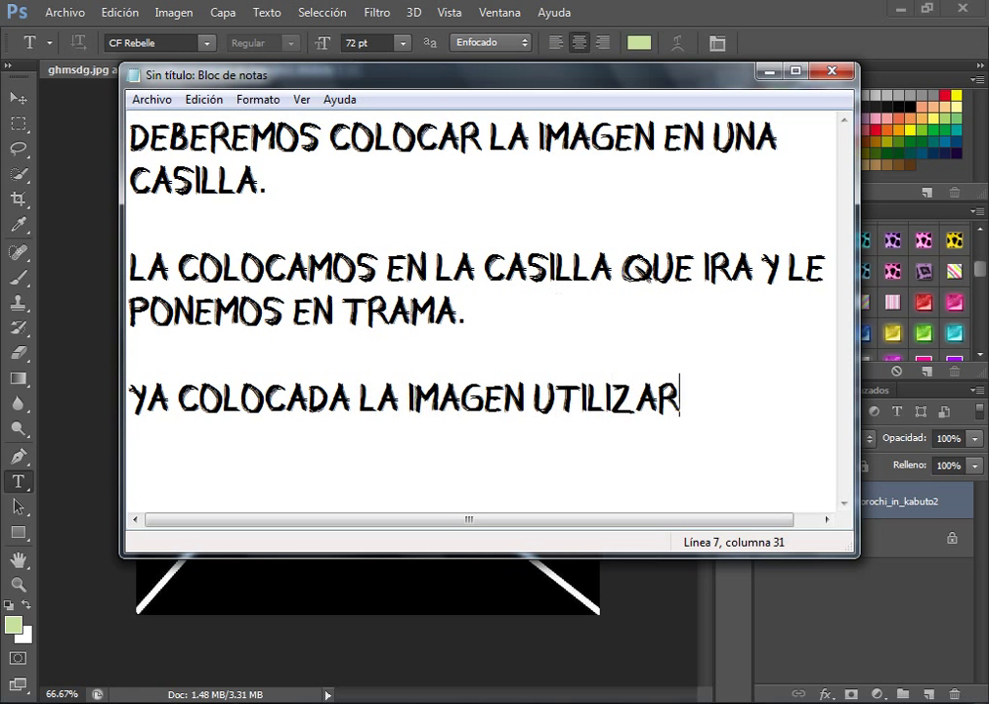
pyautogui.write('EMOS ')
pyautogui.write('LA ')
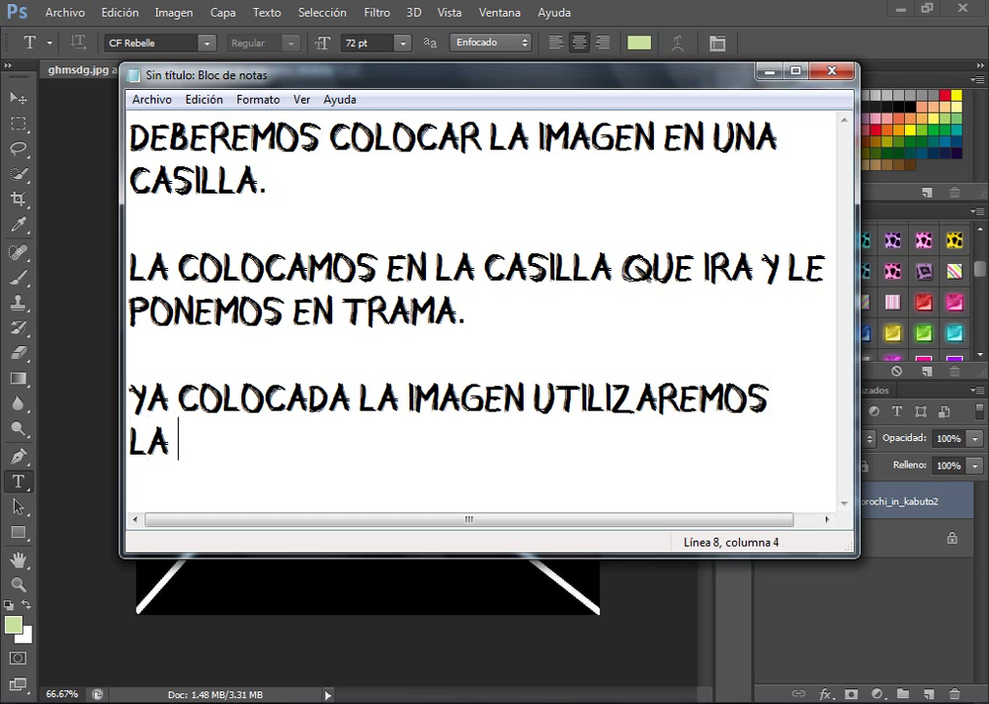
pyautogui.write('HERRAMIENT')
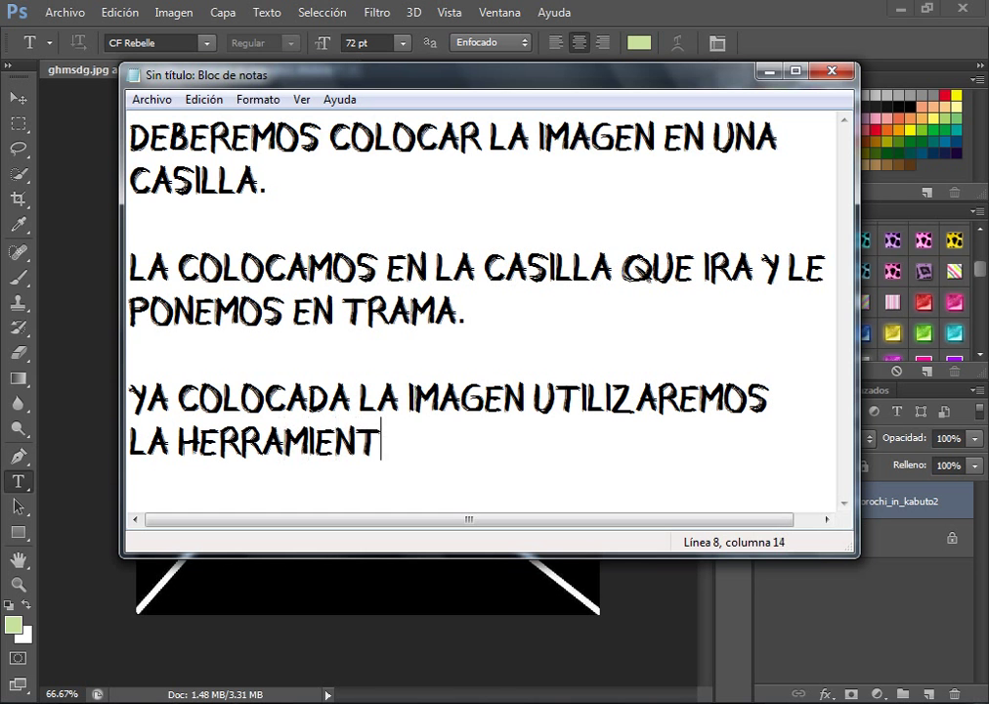
pyautogui.write('A DE BORR')
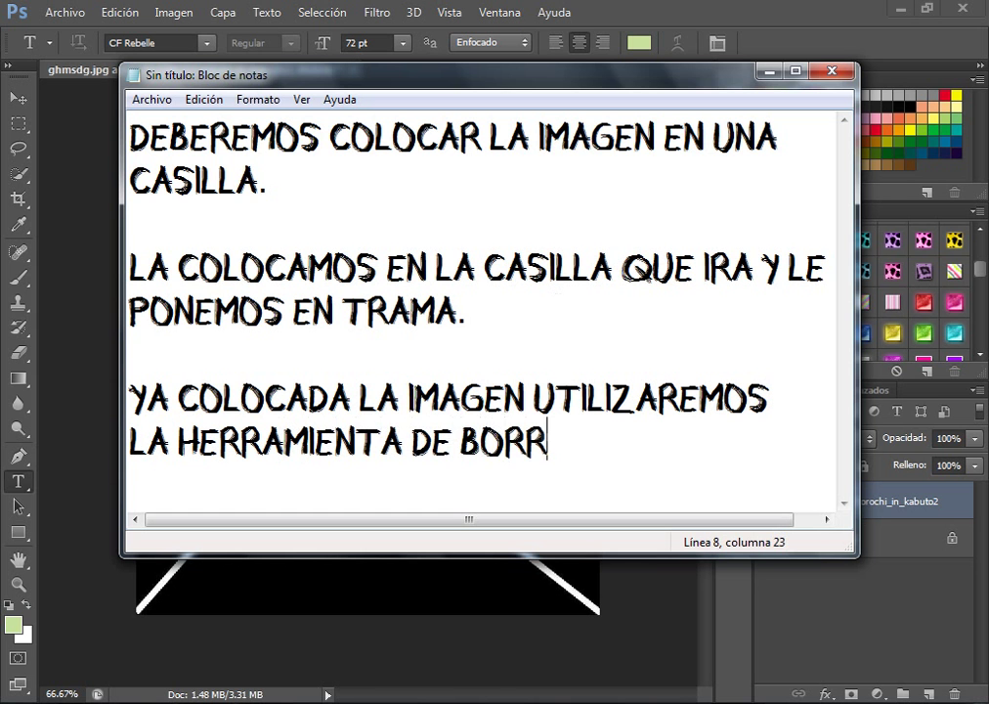
pyautogui.write('AR Y BOR')
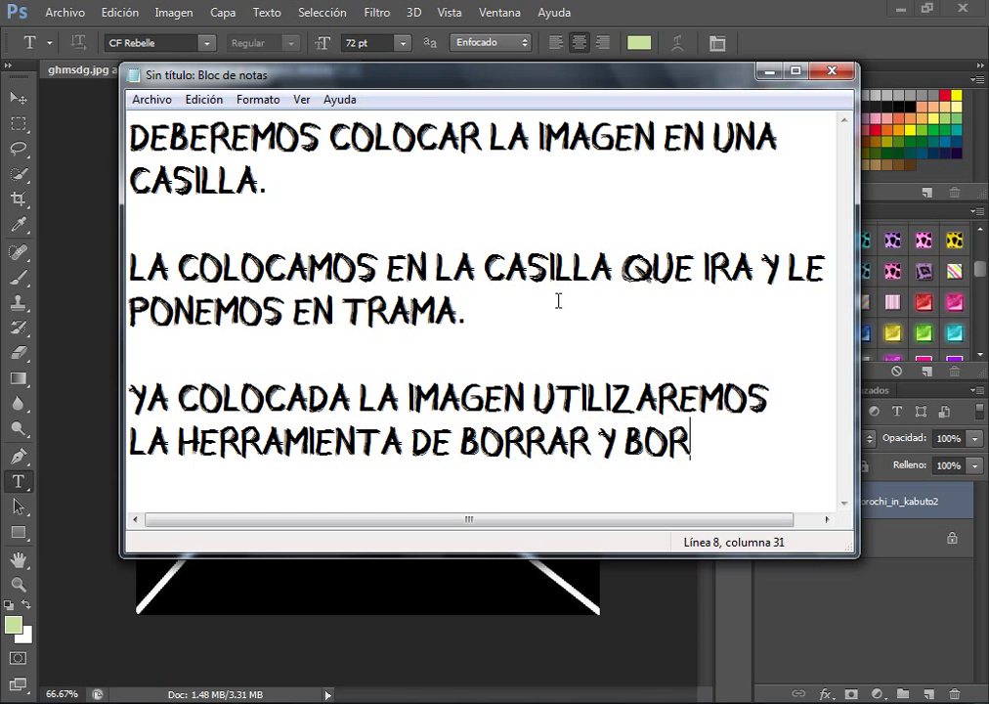
pyautogui.write('RAREMOS')
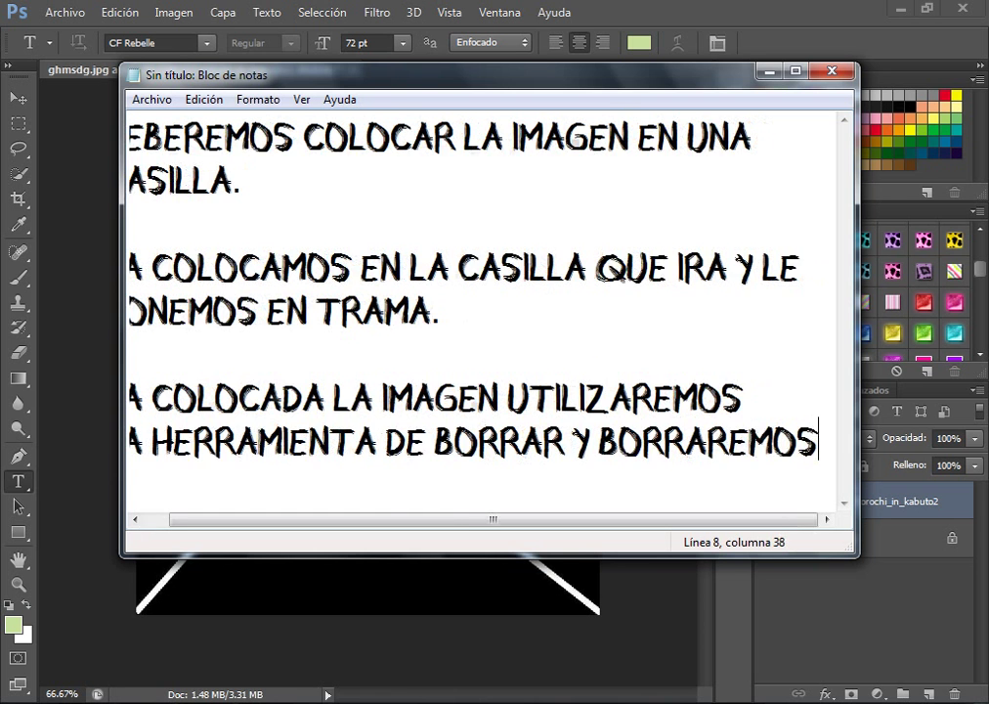
pyautogui.press('Return')
pyautogui.write('LO')
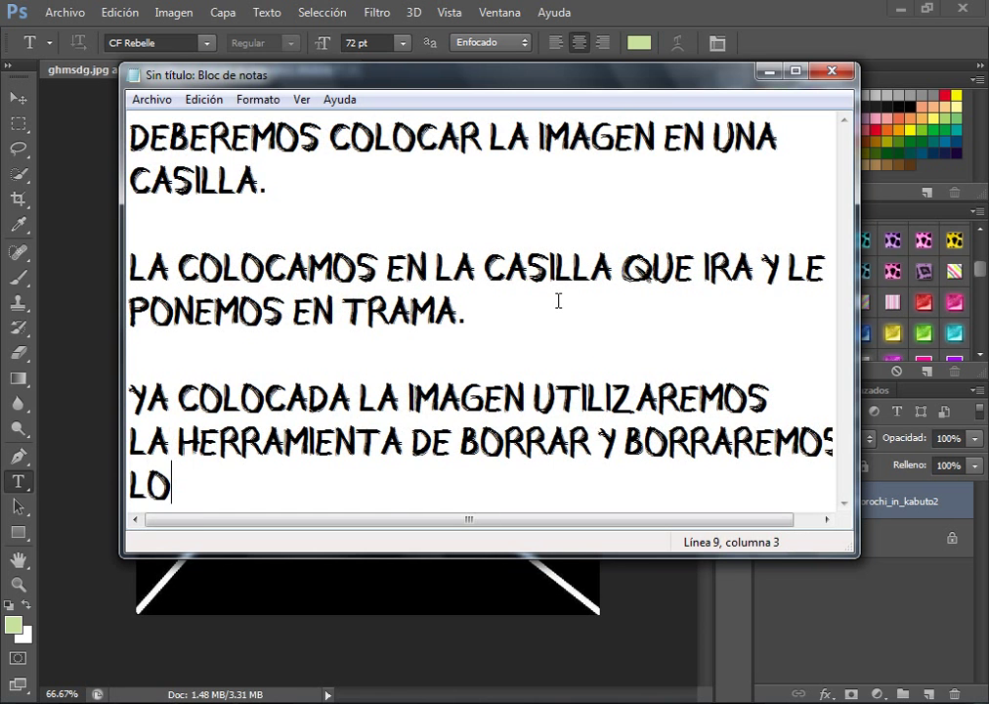
pyautogui.press('BackSpace')
pyautogui.write('AS PART')
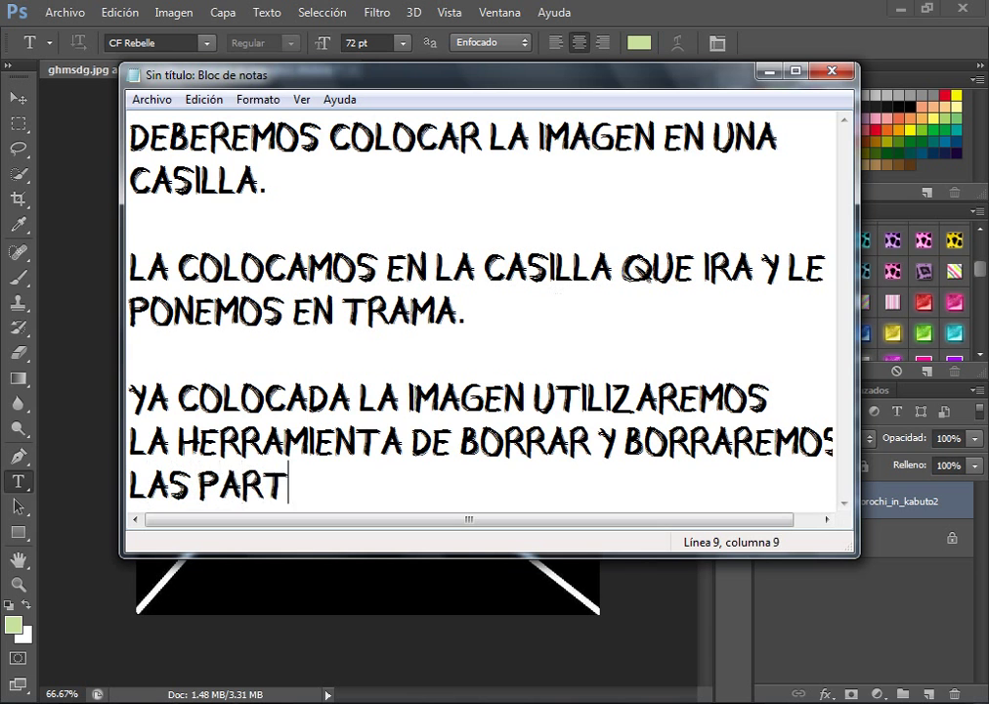
pyautogui.write('ES QUE SALG')
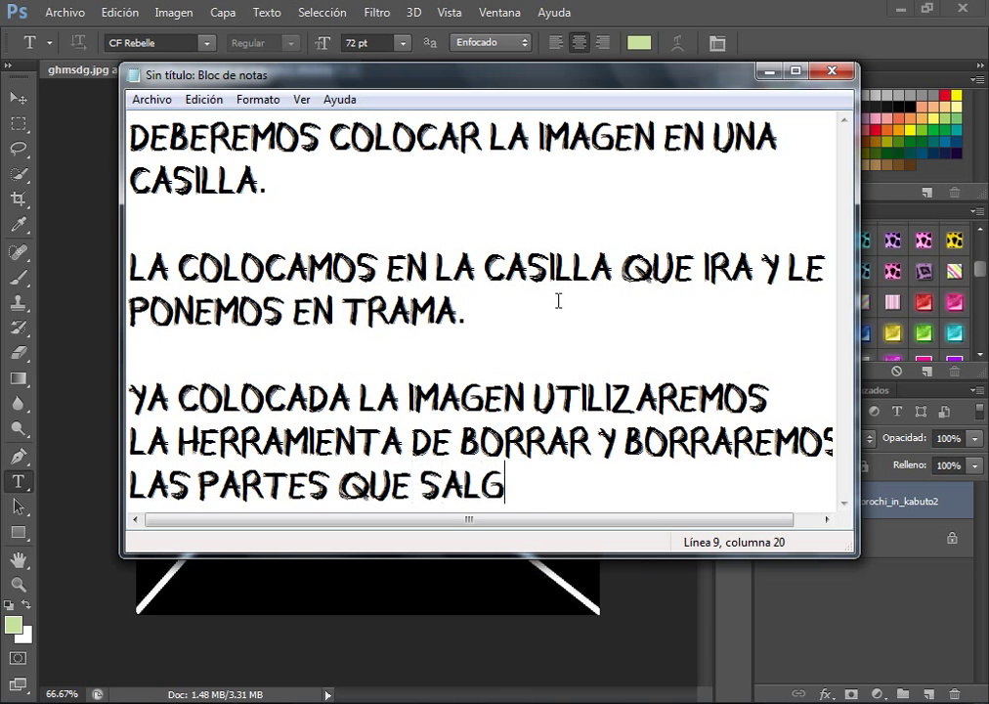
pyautogui.write('AN DE ')
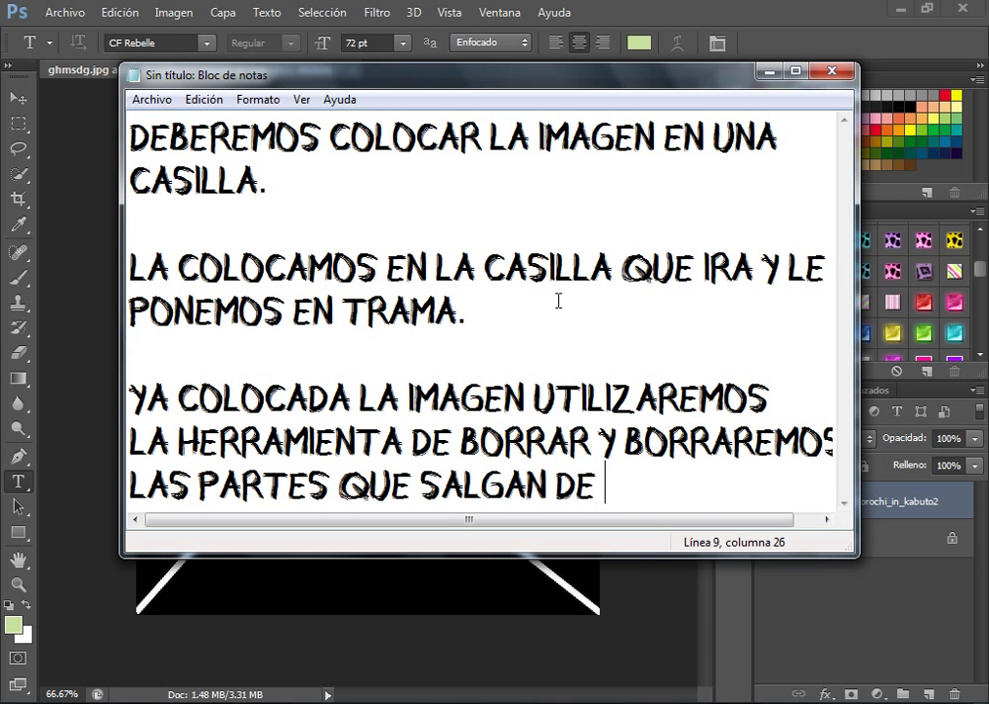
pyautogui.write('LA CASILLA')
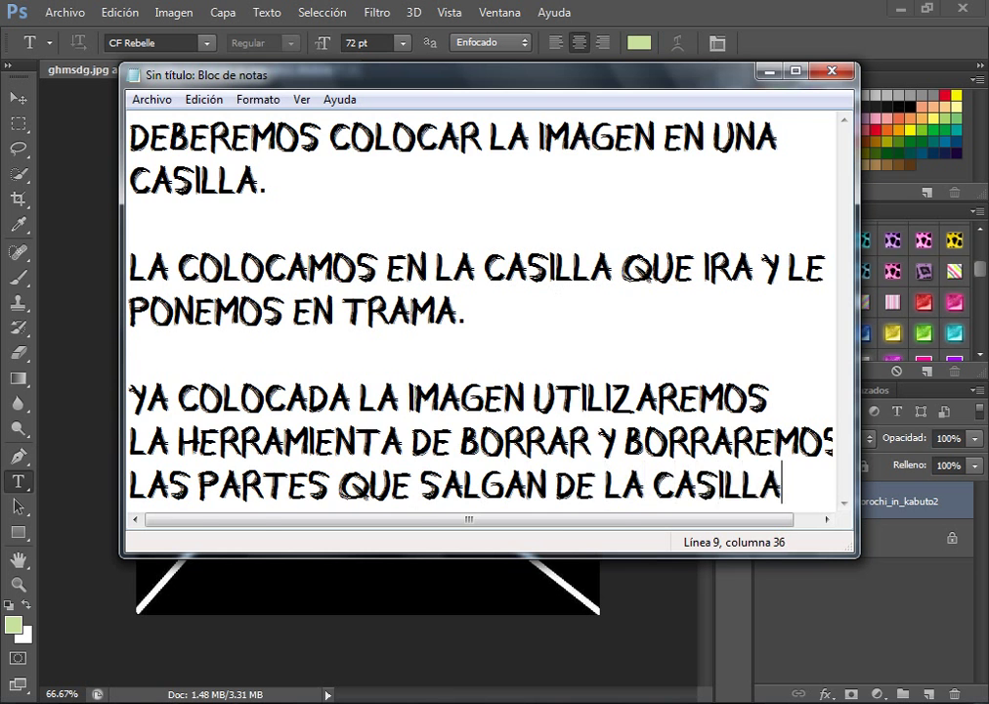
pyautogui.hotkey('ctrl', 'a')
pyautogui.press('Delete')
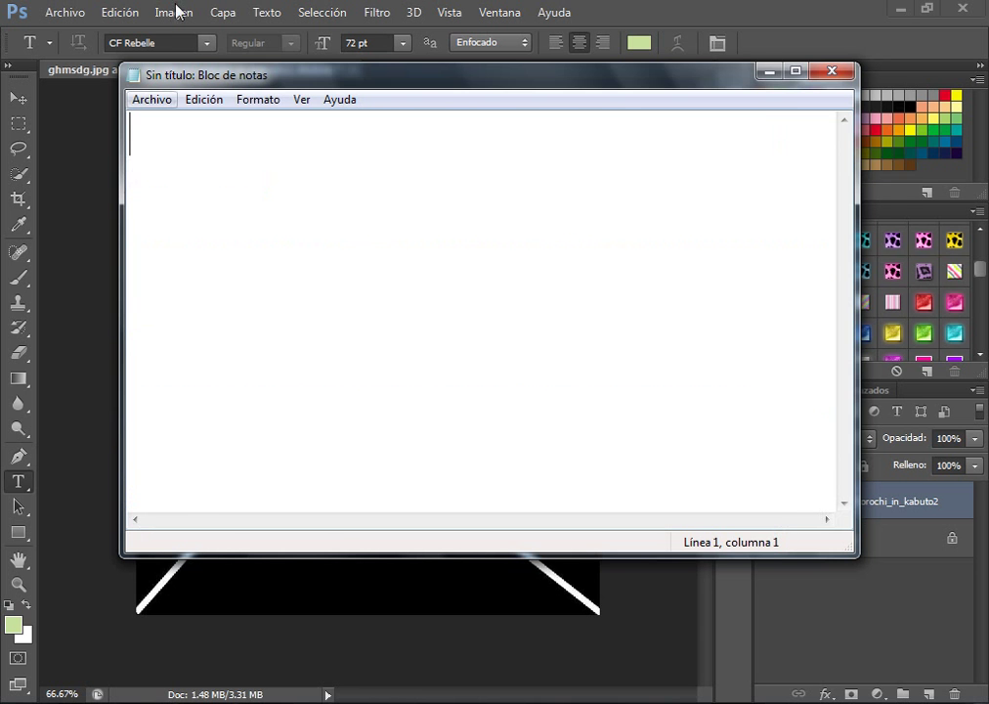
# Switch to the Eraser tool on the character image and rasterize its layer
pyautogui.click(15, 303)
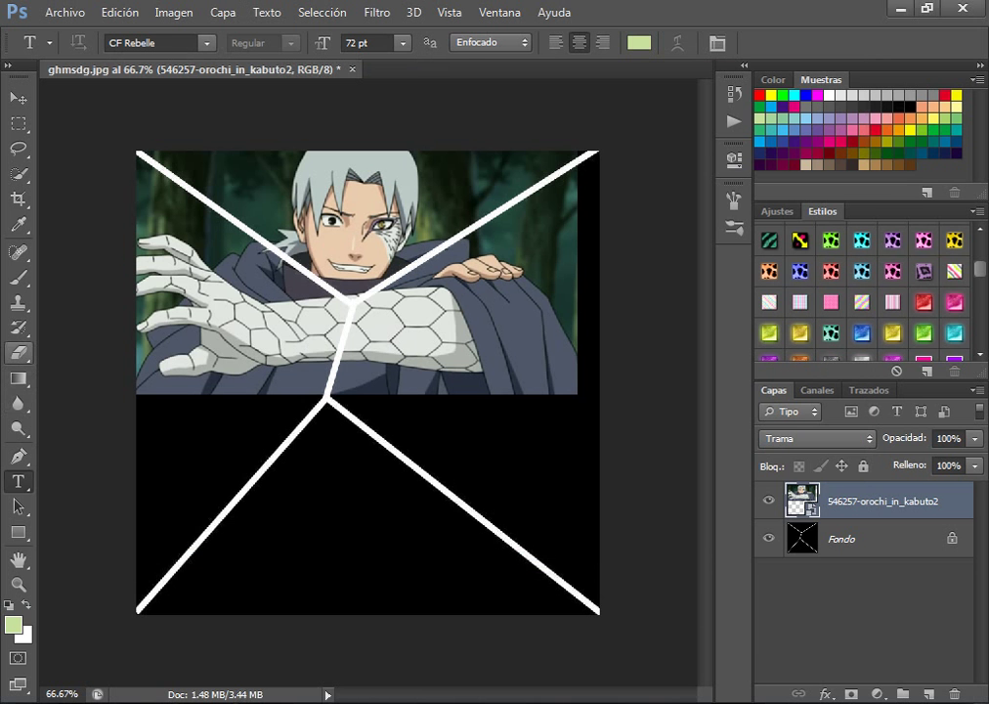
pyautogui.click(18, 353)
pyautogui.click(641, 401)
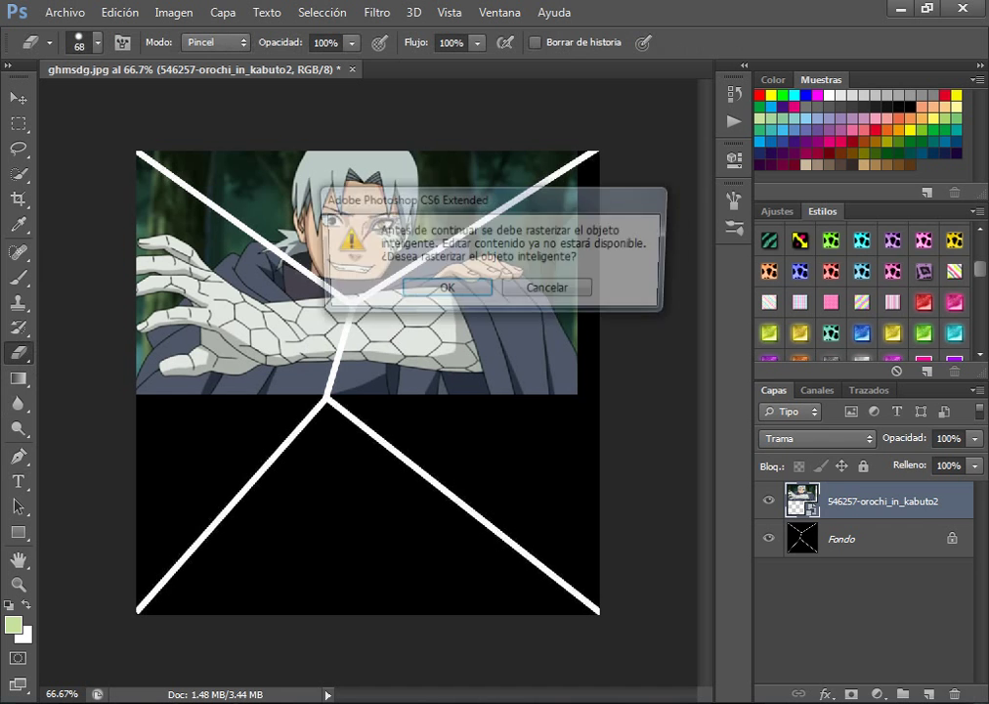
pyautogui.press('Return')
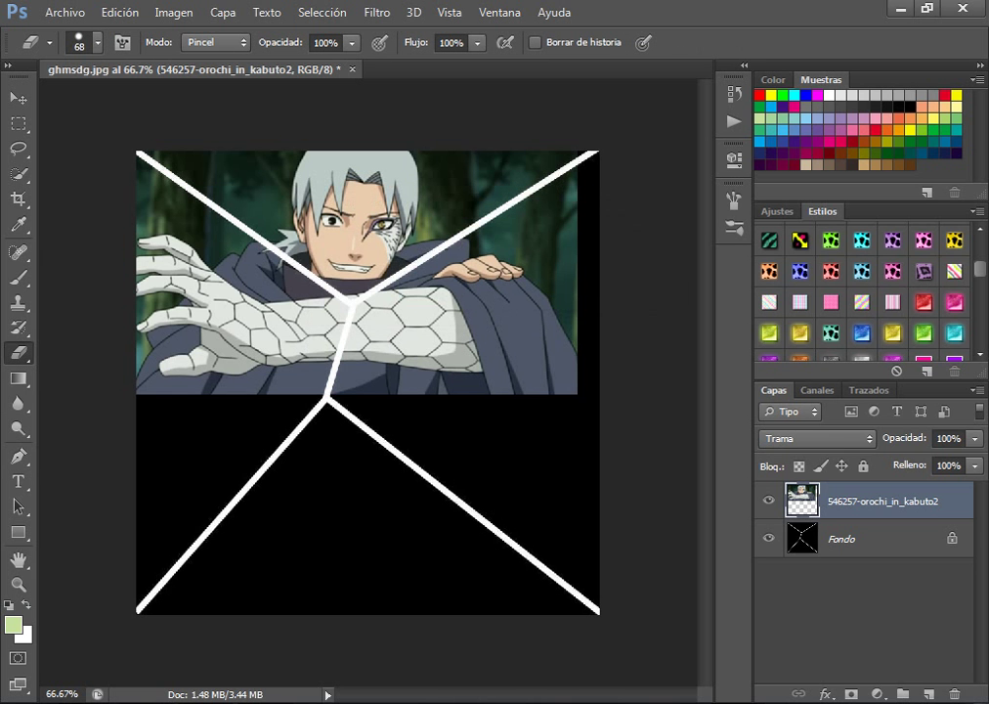
# Erase the arm and cloak around the centre junction and the leftover hand fragment on the left
pyautogui.moveTo(373, 324)
pyautogui.mouseDown()
pyautogui.moveTo(562, 195)
pyautogui.moveTo(283, 376)
pyautogui.mouseUp()
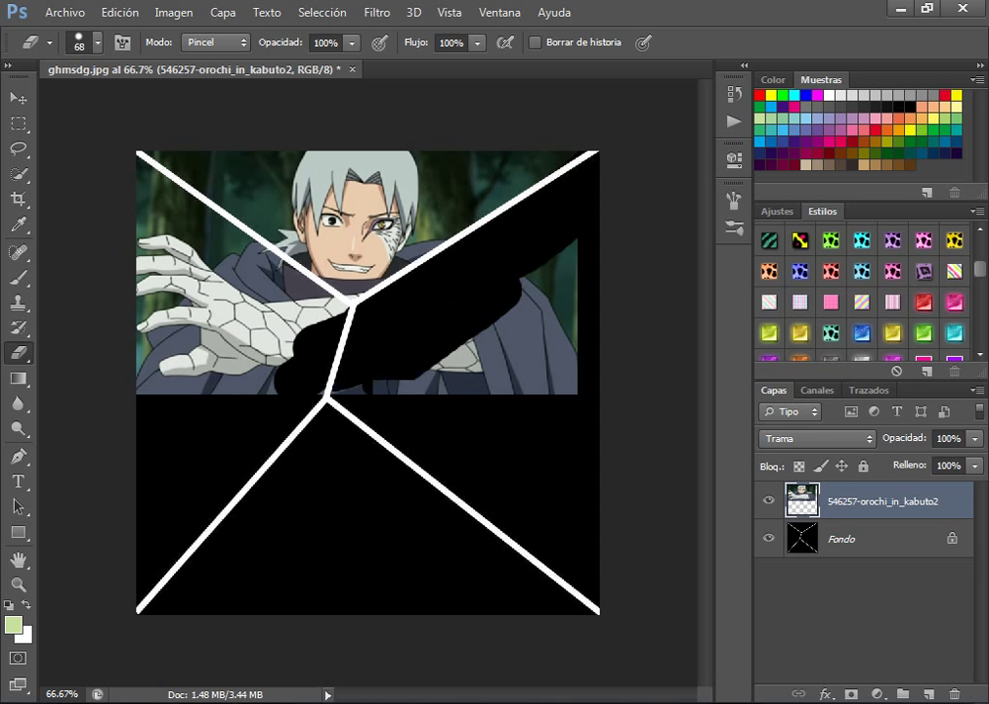
pyautogui.moveTo(293, 352); pyautogui.dragTo(528, 303)
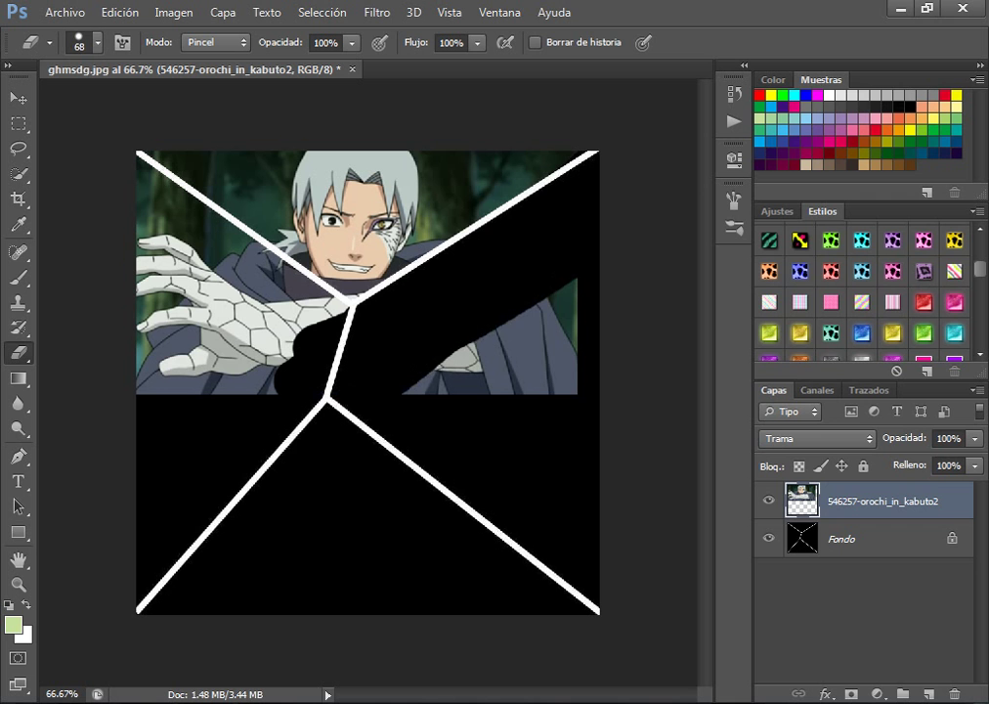
pyautogui.moveTo(420, 323); pyautogui.dragTo(562, 376)
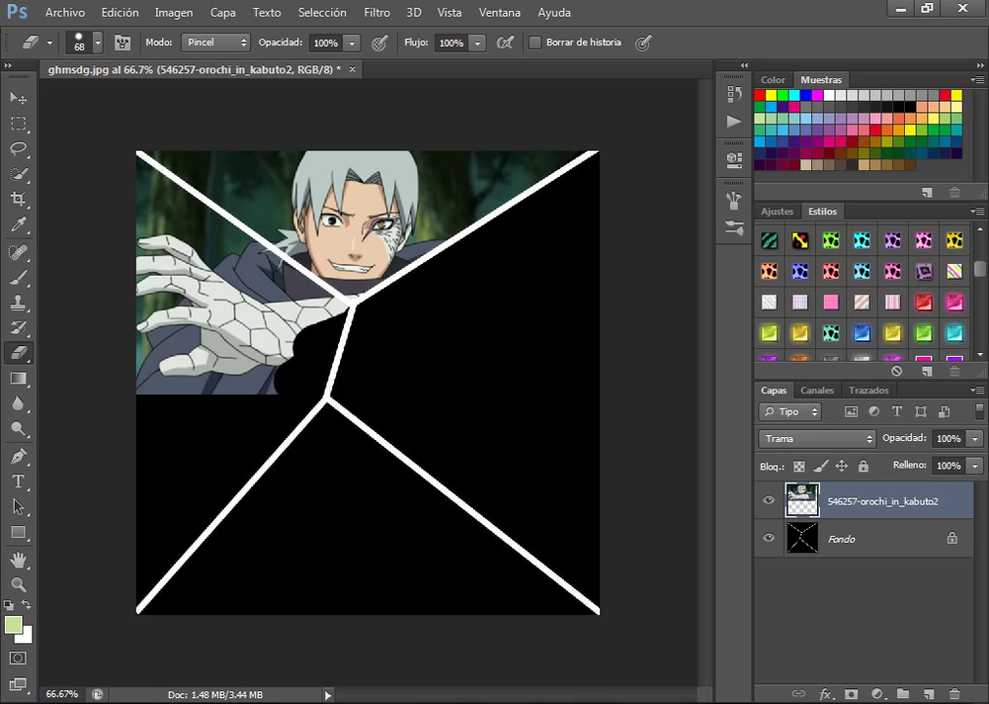
pyautogui.click(158, 196)
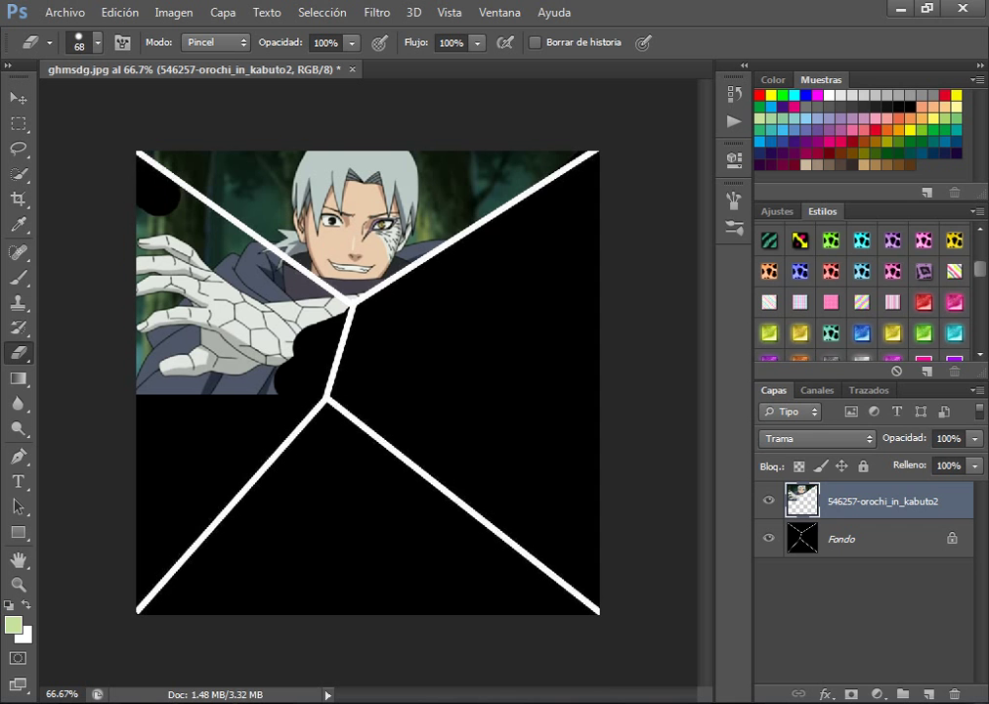
pyautogui.moveTo(158, 195)
pyautogui.mouseDown()
pyautogui.moveTo(167, 186)
pyautogui.moveTo(200, 208)
pyautogui.moveTo(293, 294)
pyautogui.mouseUp()
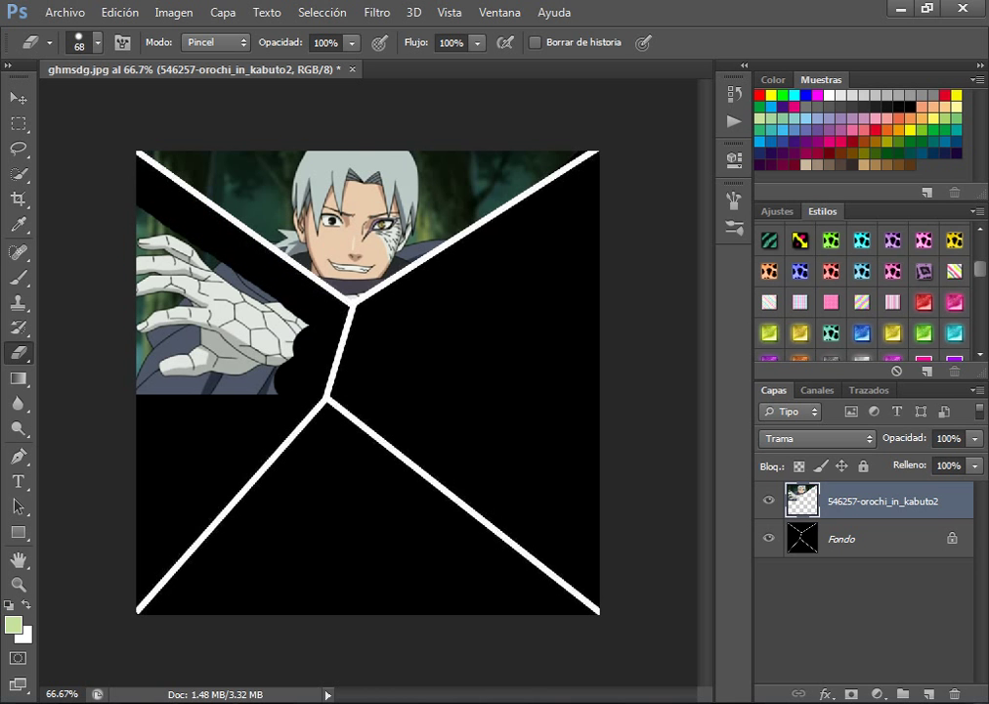
pyautogui.moveTo(156, 256)
pyautogui.mouseDown()
pyautogui.moveTo(210, 279)
pyautogui.moveTo(167, 294)
pyautogui.moveTo(274, 337)
pyautogui.mouseUp()
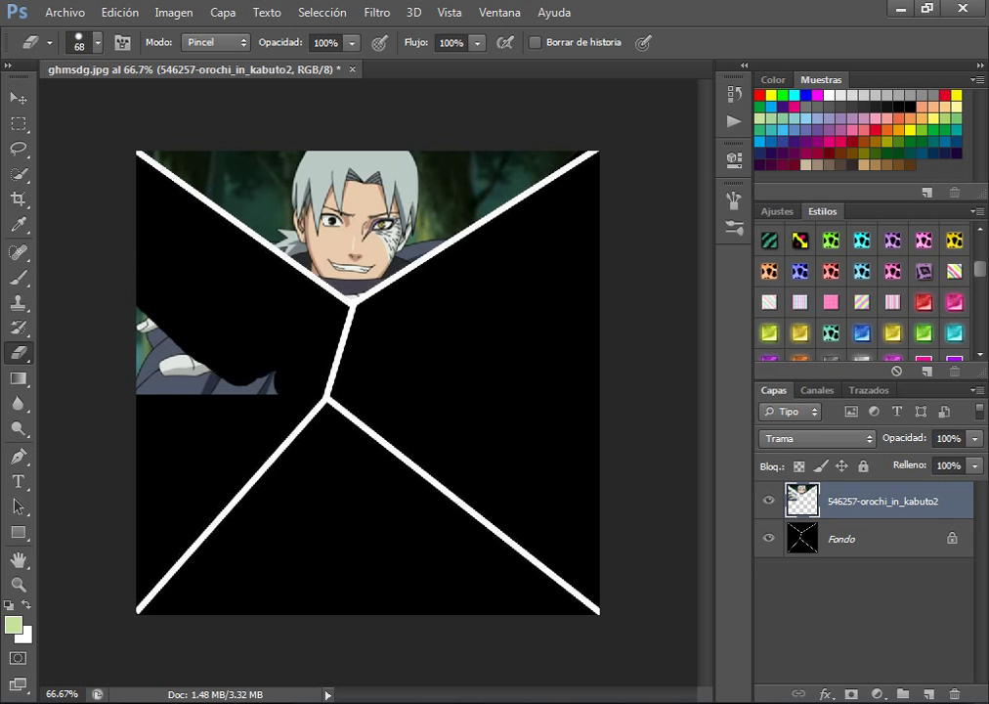
pyautogui.moveTo(147, 313); pyautogui.dragTo(273, 352)
pyautogui.moveTo(141, 376)
pyautogui.mouseDown()
pyautogui.moveTo(274, 386)
pyautogui.moveTo(235, 391)
pyautogui.moveTo(201, 383)
pyautogui.moveTo(272, 372)
pyautogui.mouseUp()
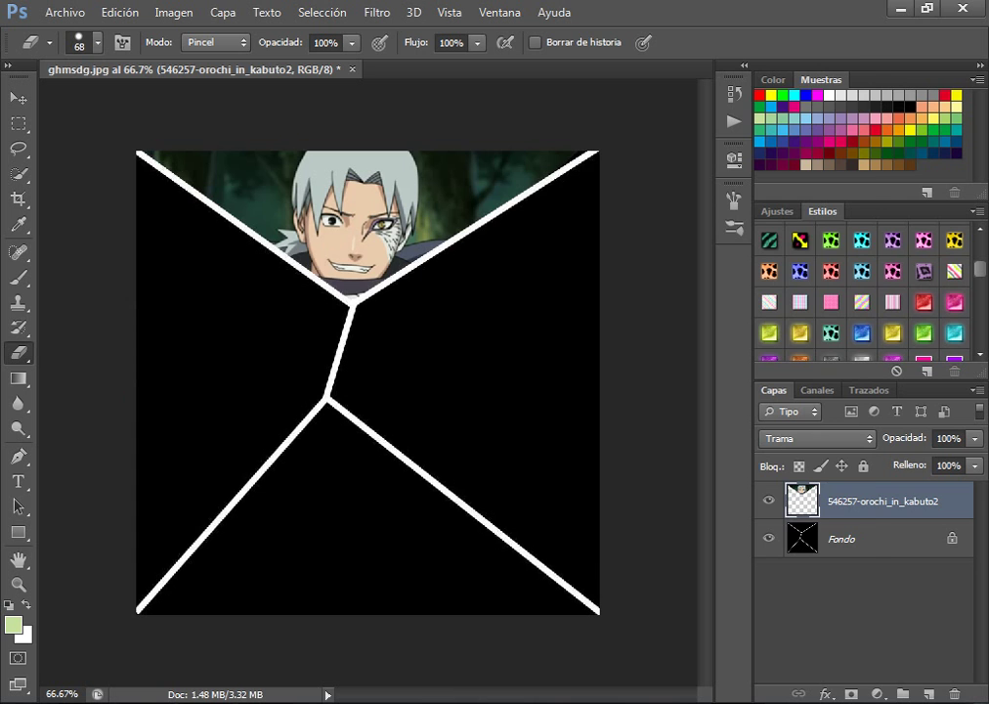
# Type the four-line note 'y ASI CON TODAS LAS IMAGENES… borran los bordes para que no les quede feo'
pyautogui.write('y')
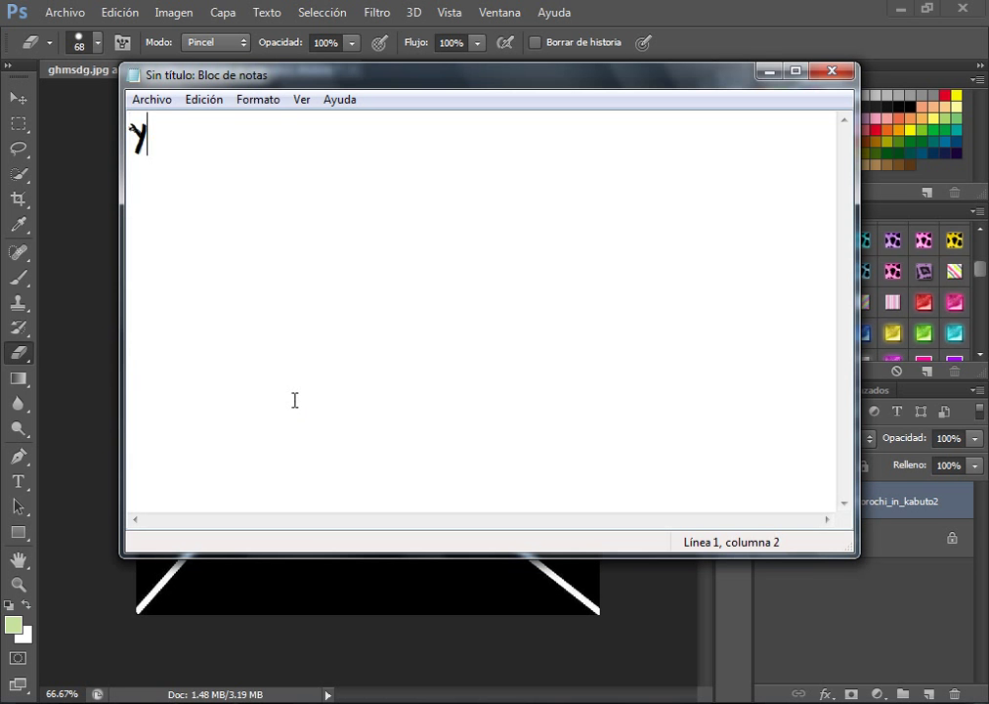
pyautogui.write(' ASI CON')
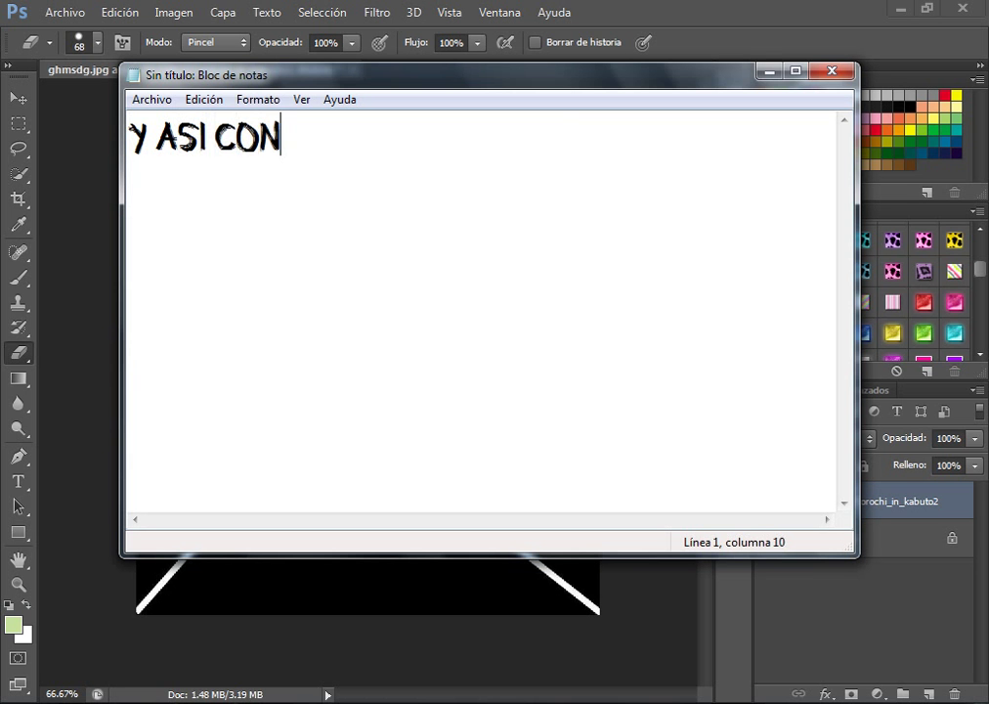
pyautogui.write(' TODAS')
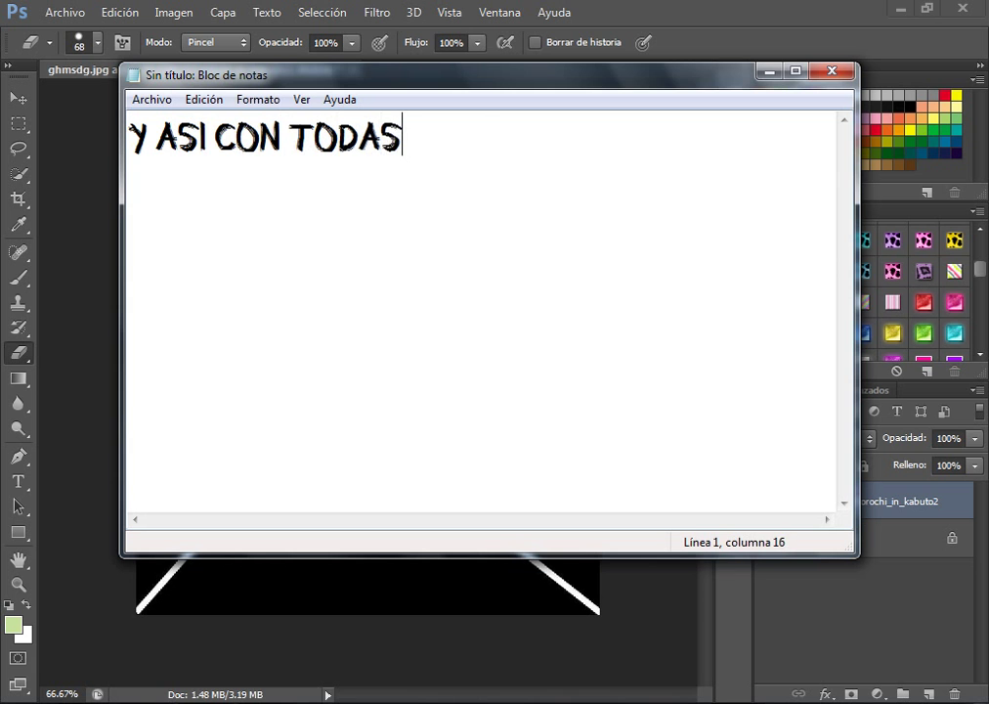
pyautogui.write(' LAS IMA')
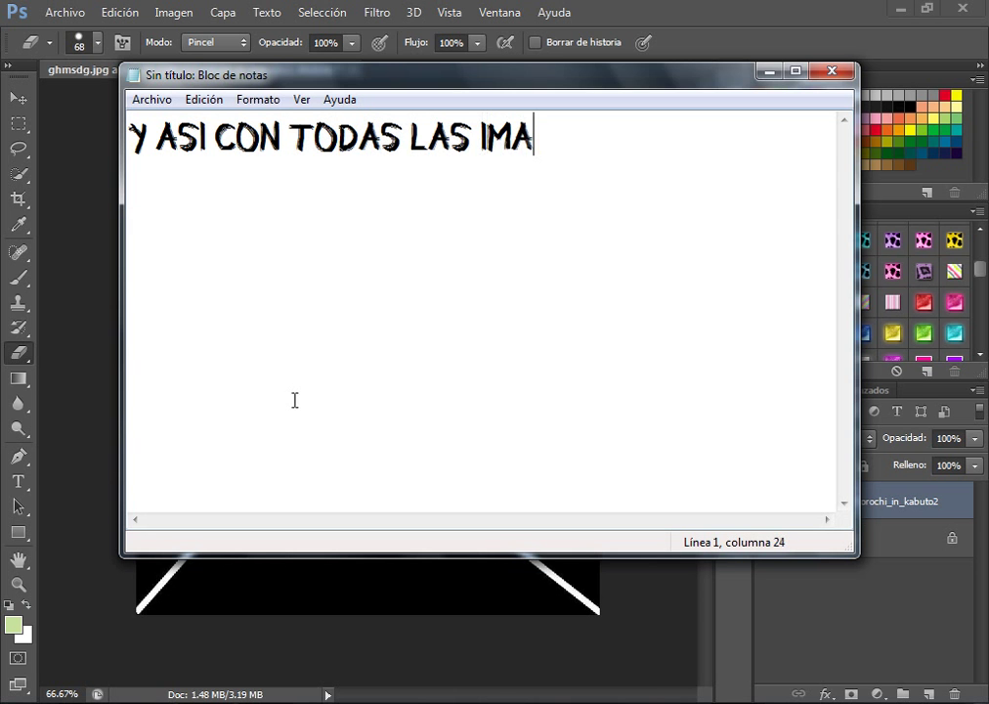
pyautogui.write('GENES QUE L')
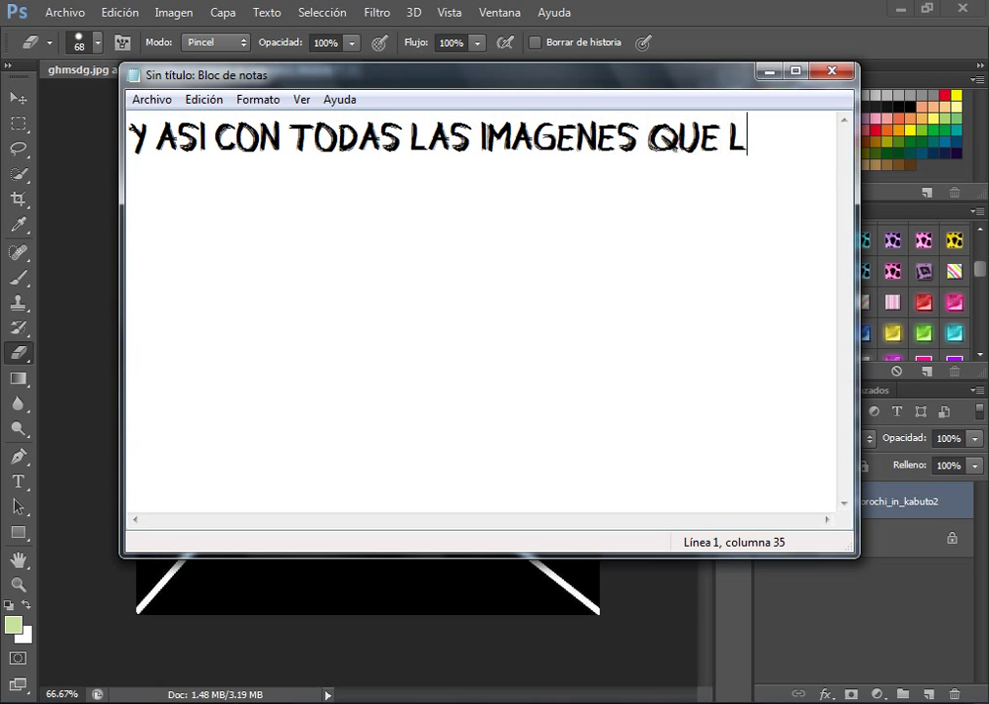
pyautogui.write('ES')
pyautogui.press('Return')
pyautogui.write('POND')
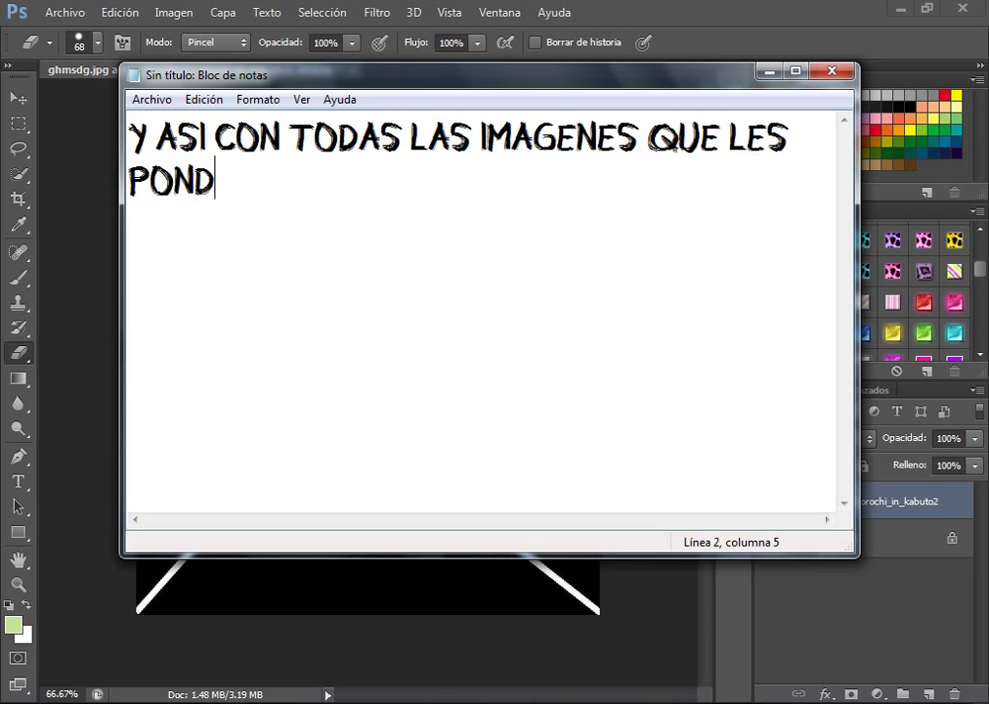
pyautogui.write('RAN y ')
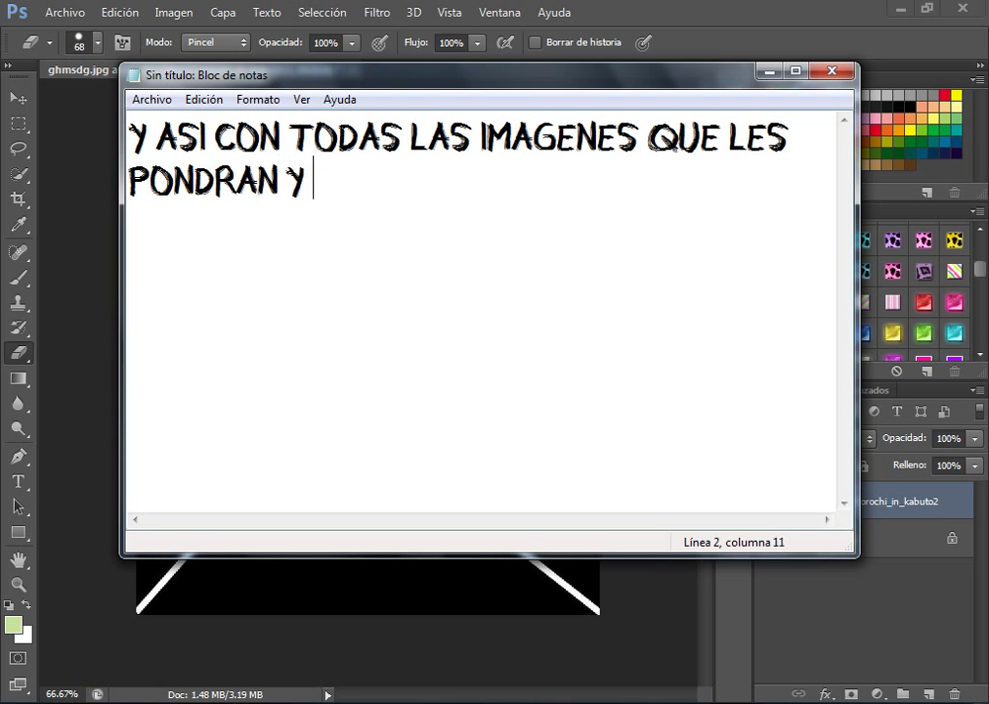
pyautogui.write('CON MUCHO ')
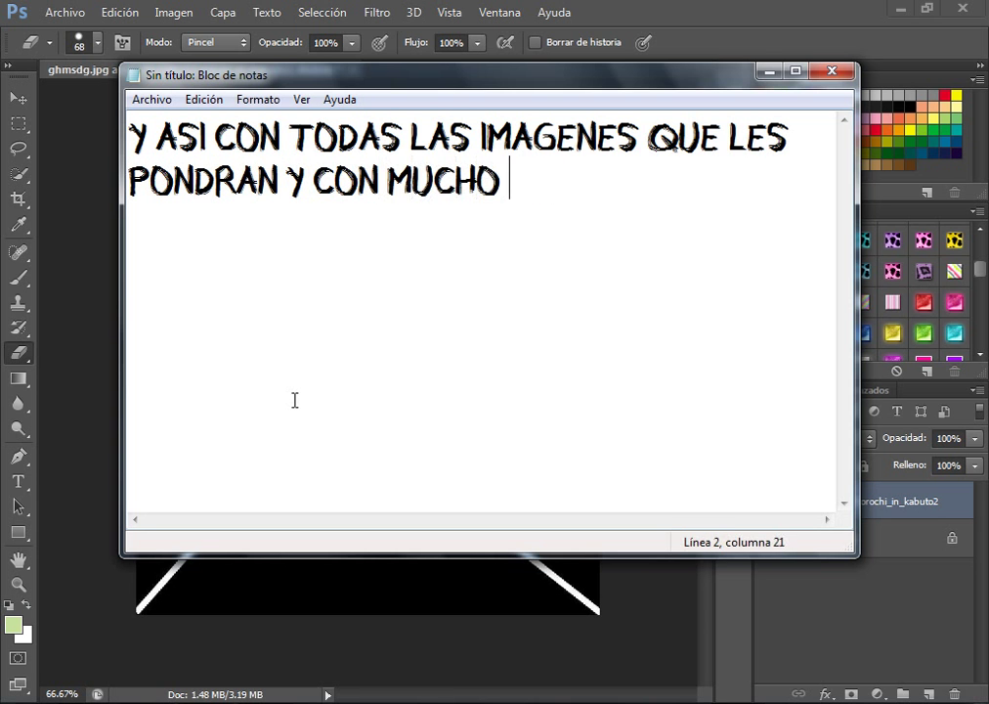
pyautogui.write('cuidado')
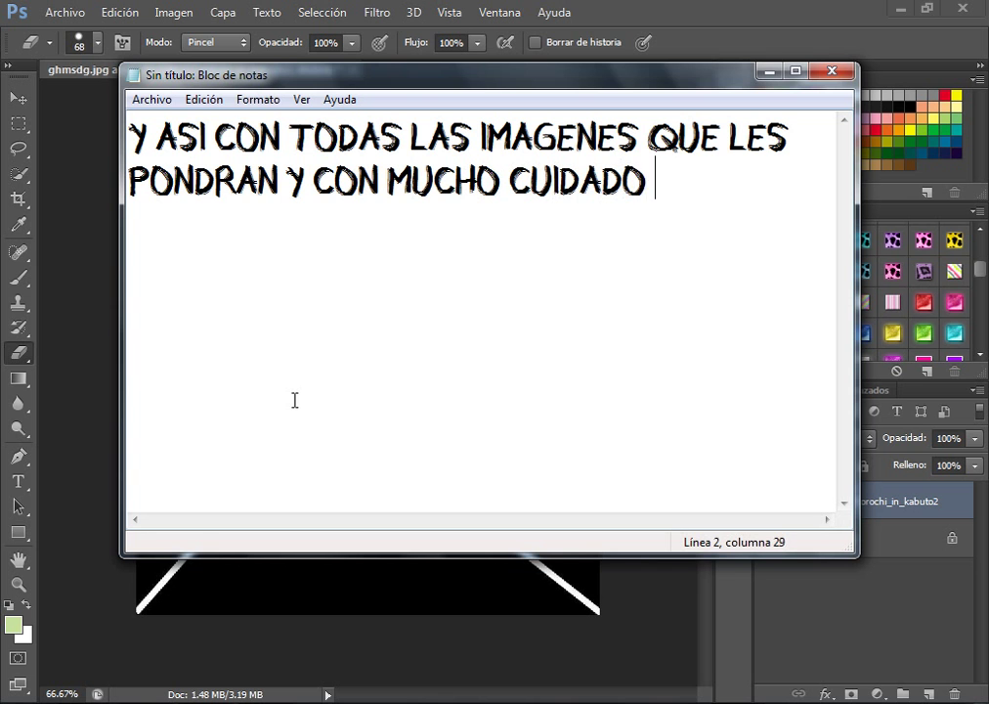
pyautogui.write('le')
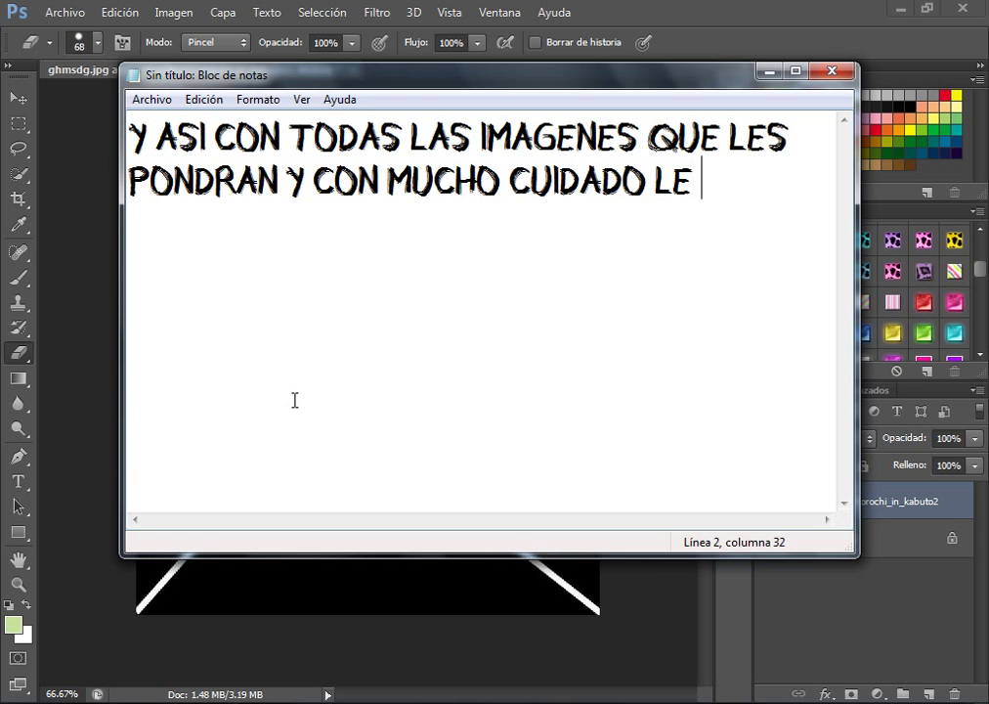
pyautogui.press('Return')
pyautogui.write('borran')
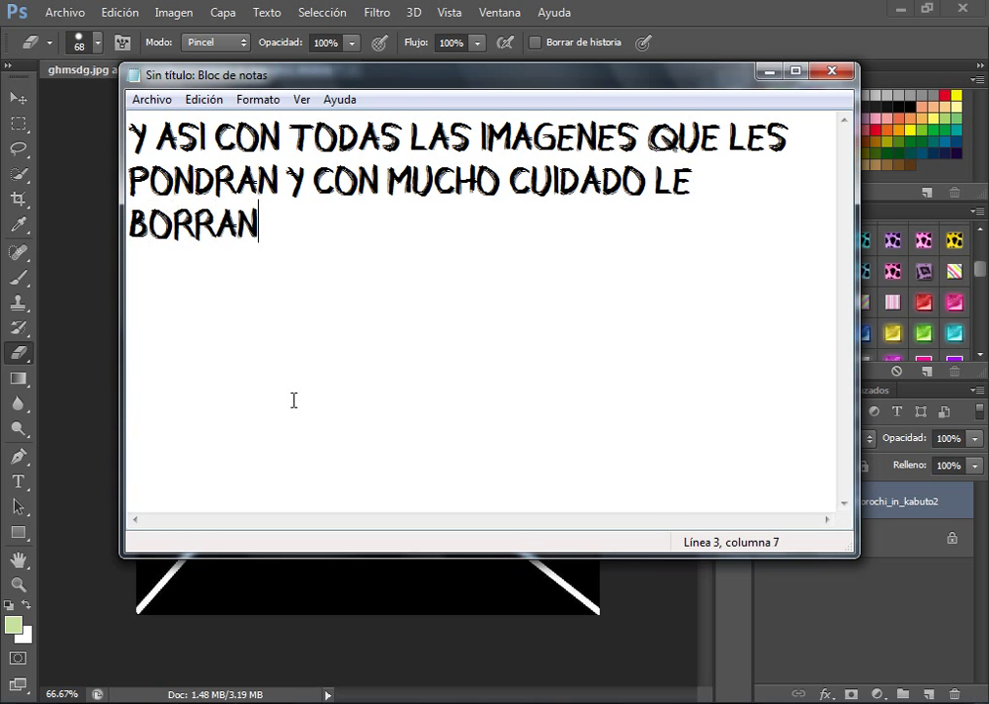
pyautogui.write(' los bor')
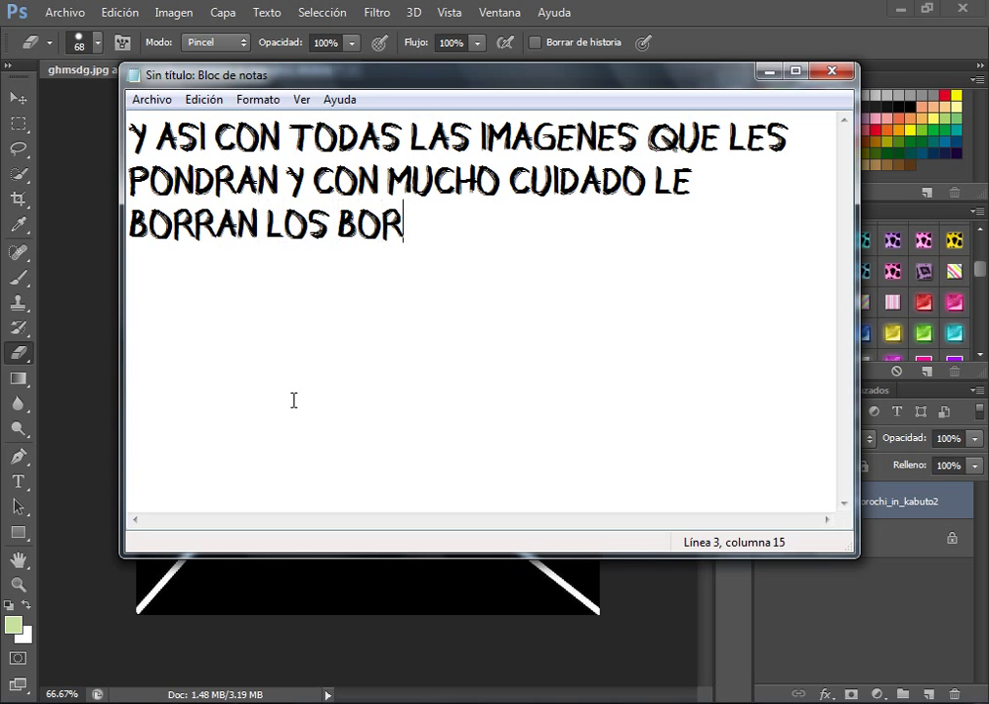
pyautogui.write('des para que ')
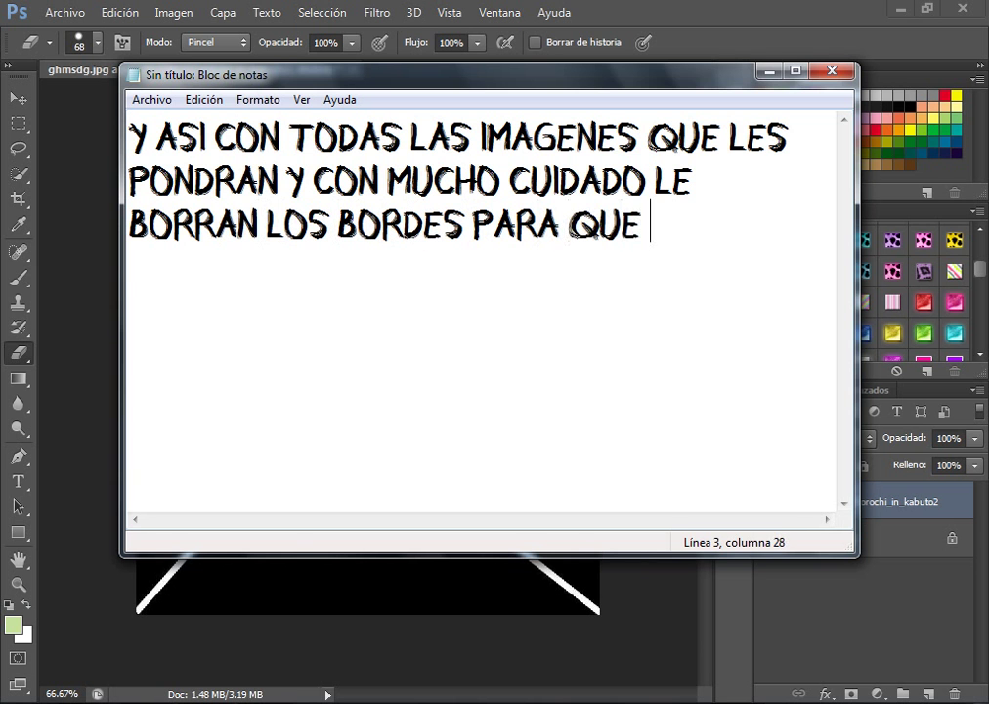
pyautogui.write('no les')
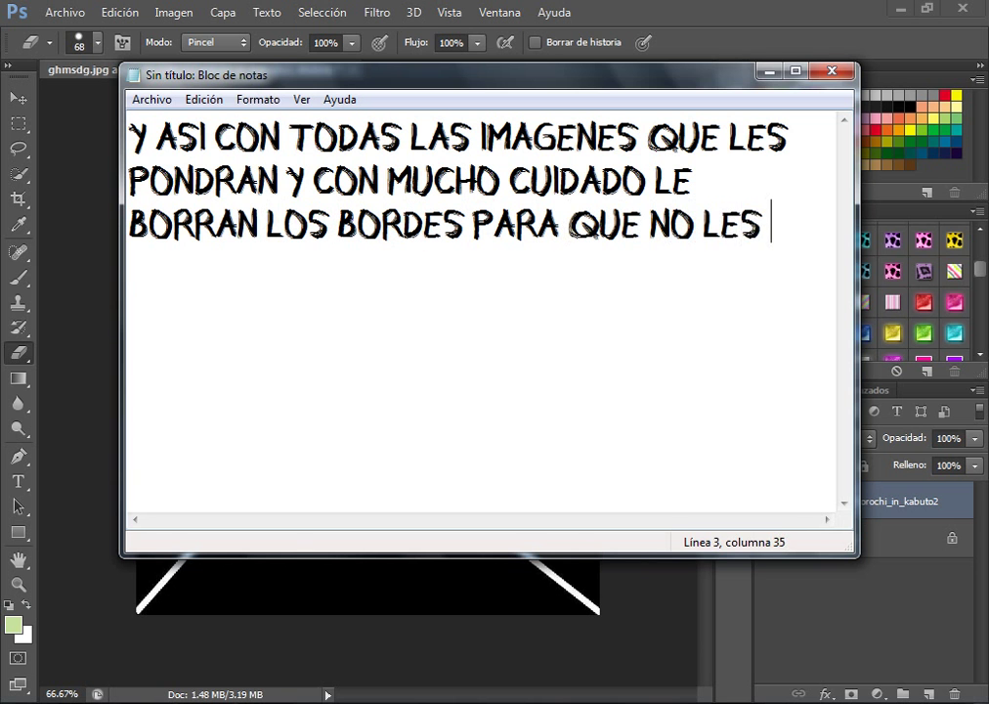
pyautogui.press('Return')
pyautogui.write('quede fe')
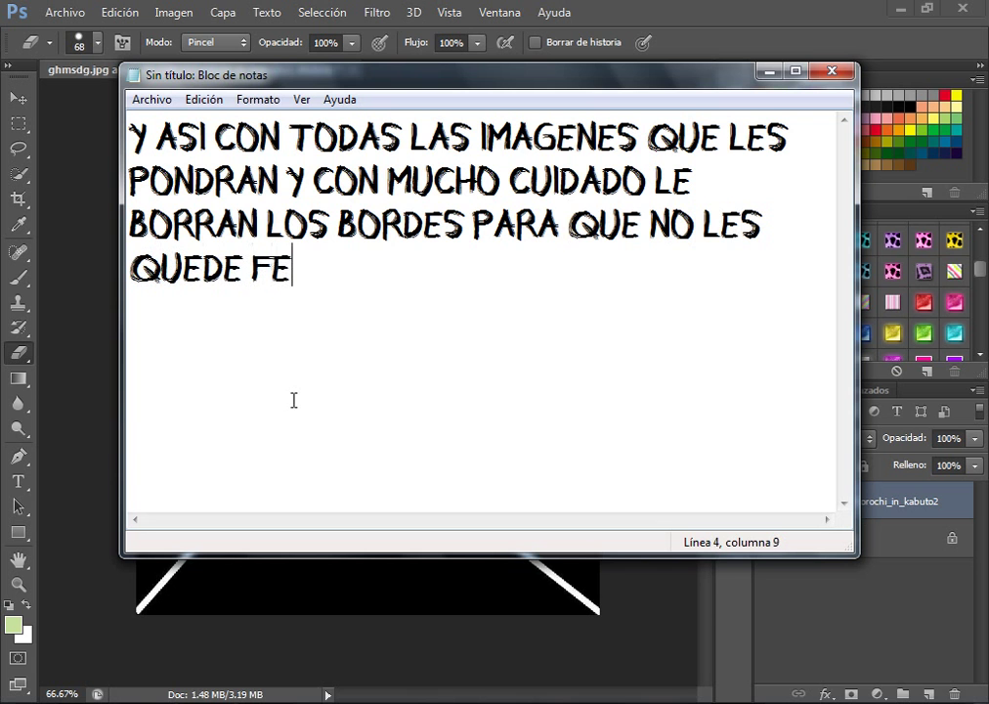
pyautogui.write('o')
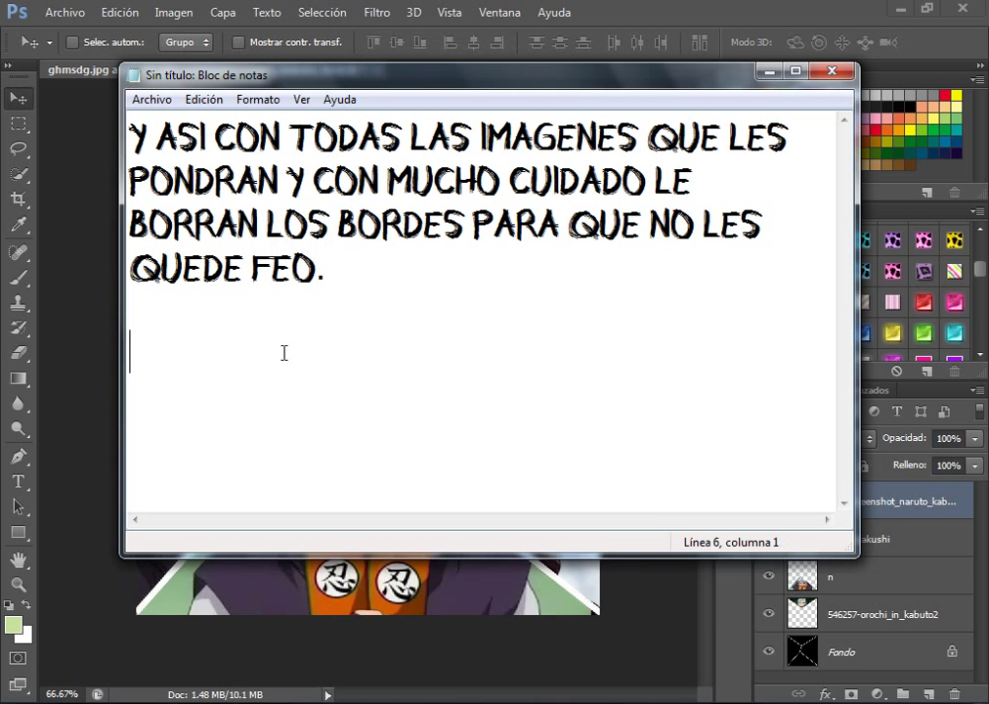
# Add the line 'YA QUE TIENEN LA IMAGEN ASI:' to the note
pyautogui.press('F8')
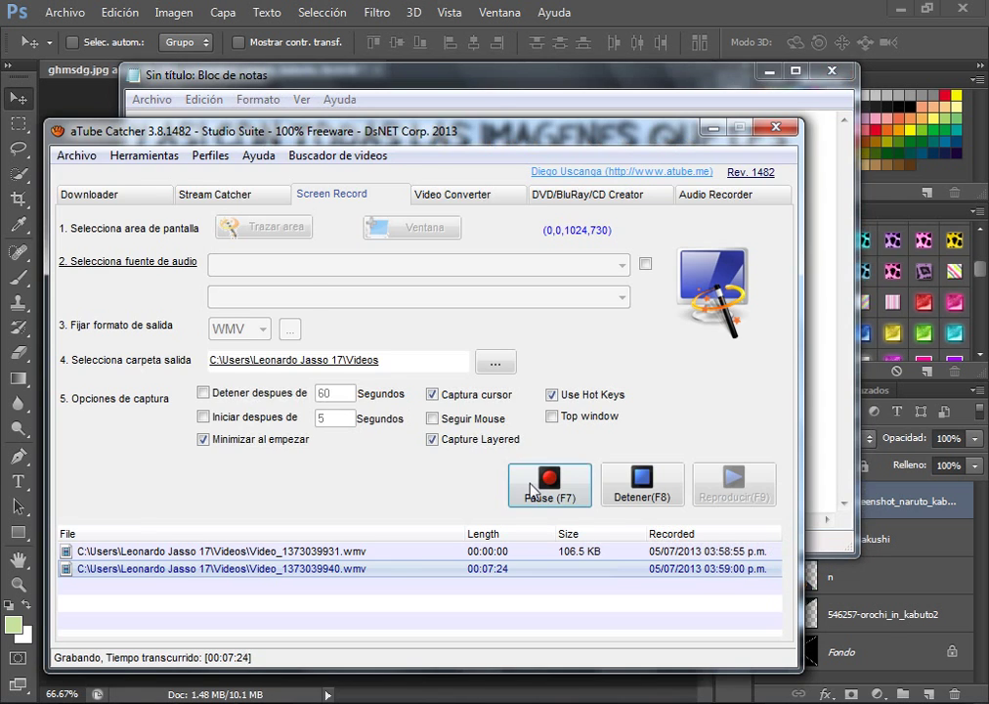
pyautogui.hotkey('alt', 'Tab')
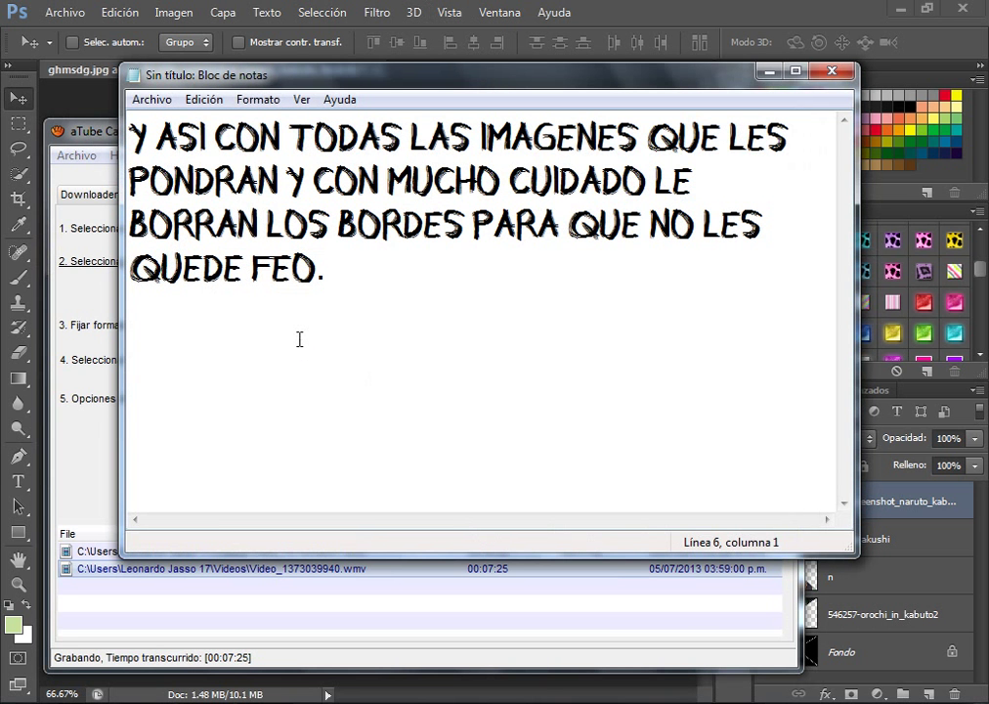
pyautogui.write('YA QUE ')
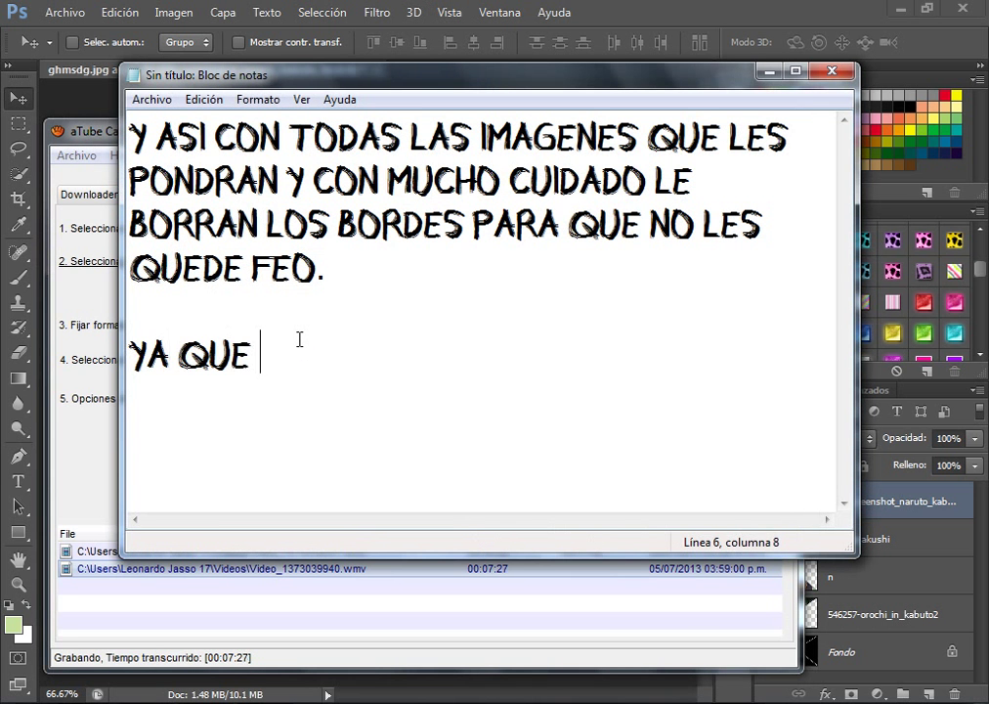
pyautogui.write('Q')
pyautogui.press('BackSpace')
pyautogui.write('TIENE')
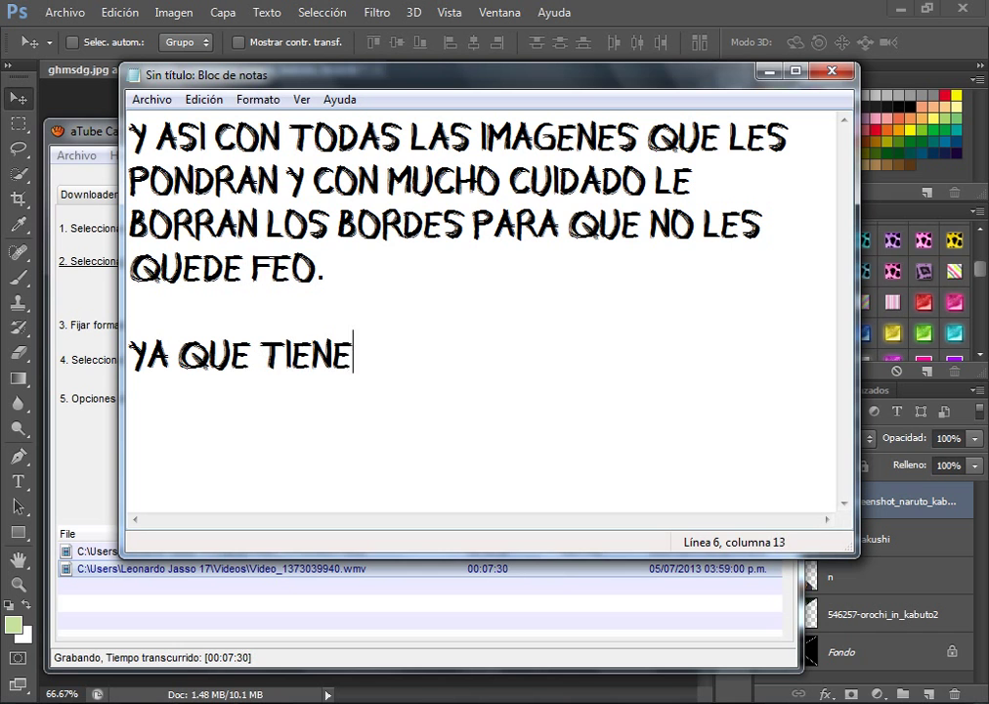
pyautogui.write('N LA IMA')
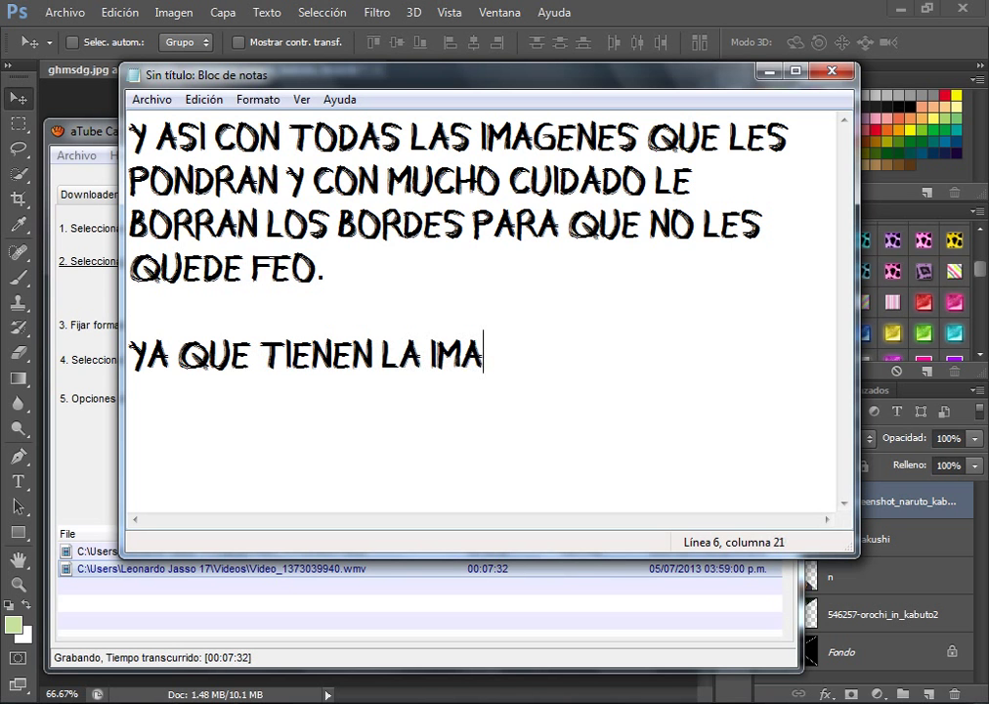
pyautogui.write('GEN ASI')
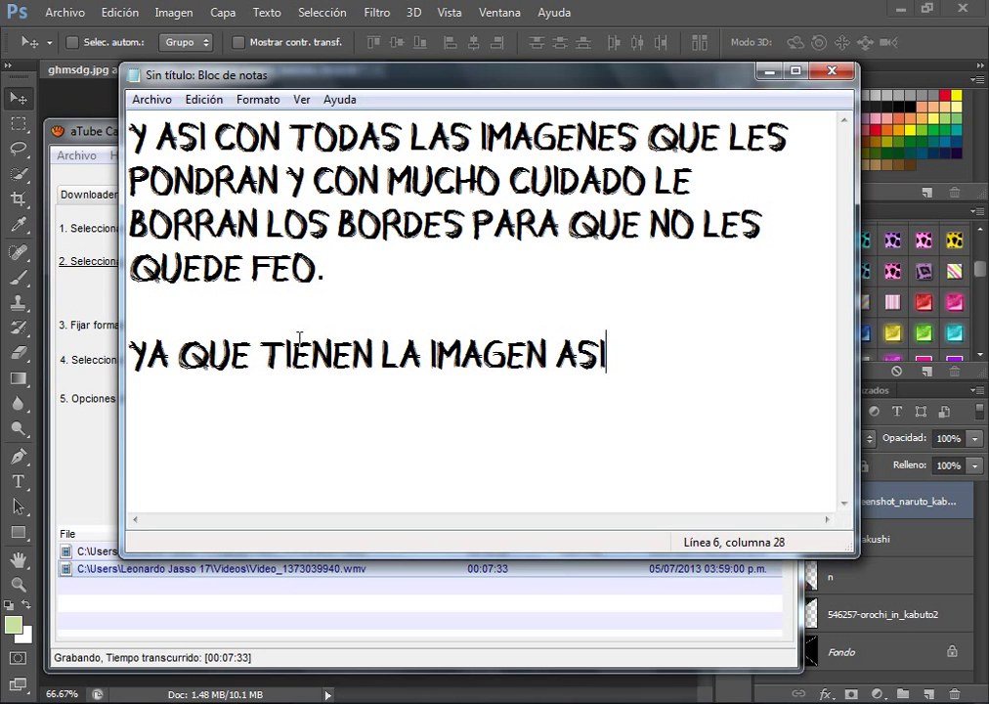
pyautogui.write(':')
# Add 'LE PONDREMOS EL RENDER :)' below it and select all the note text
pyautogui.click(435, 51)
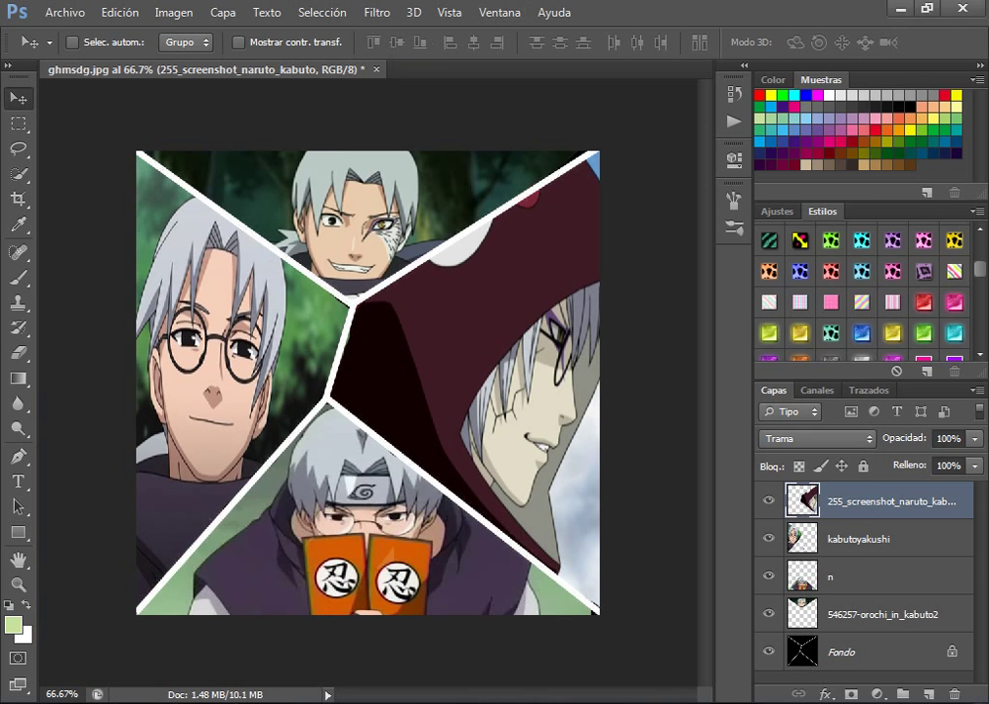
pyautogui.hotkey('alt', 'Tab')
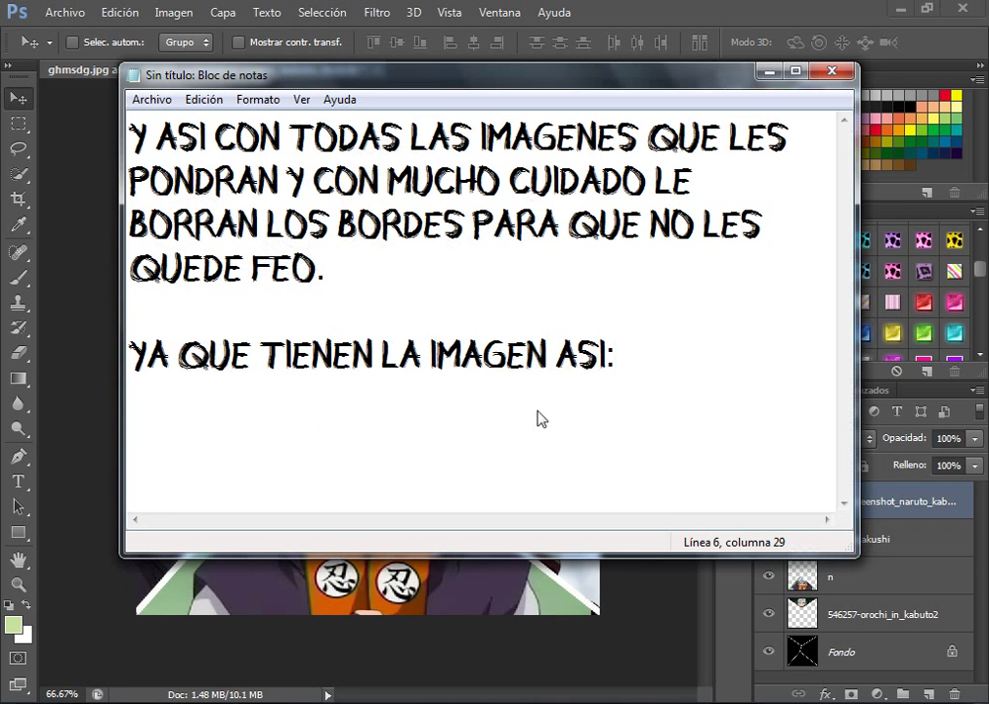
pyautogui.press('Return')
pyautogui.press('Return')
pyautogui.write('LE PO')
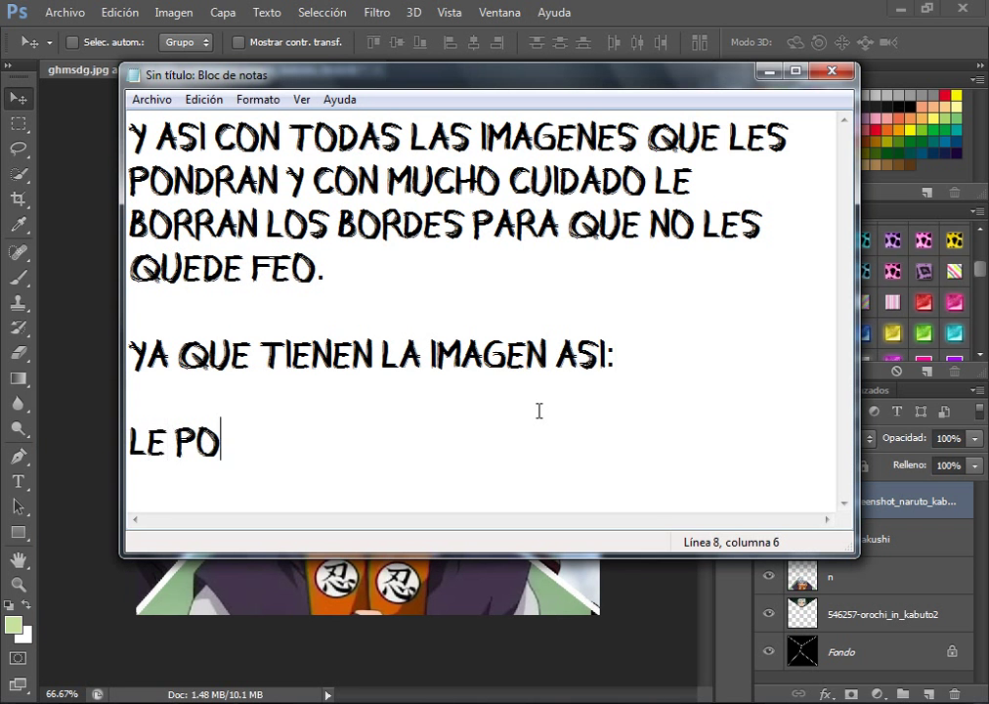
pyautogui.write('NDREMOS ')
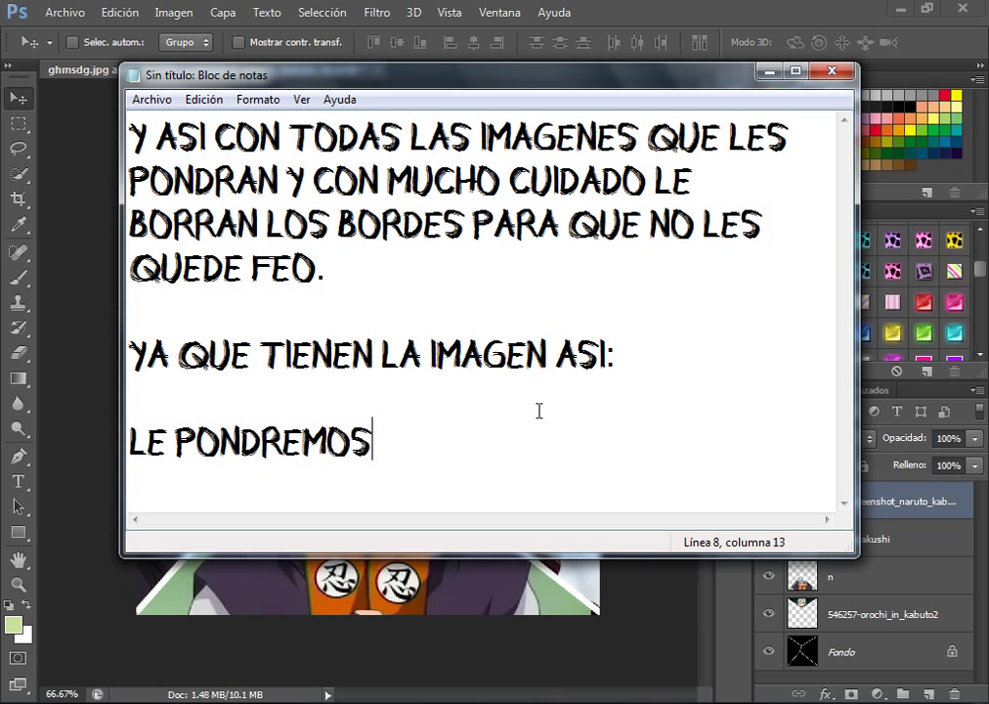
pyautogui.write('EL RENDE')
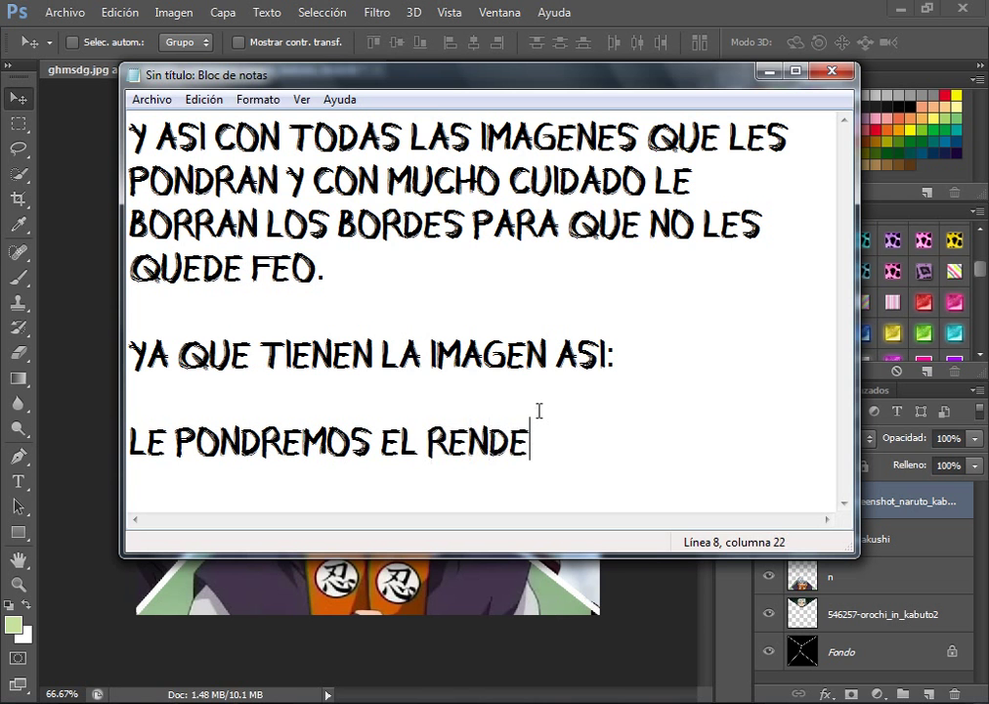
pyautogui.write('R :)')
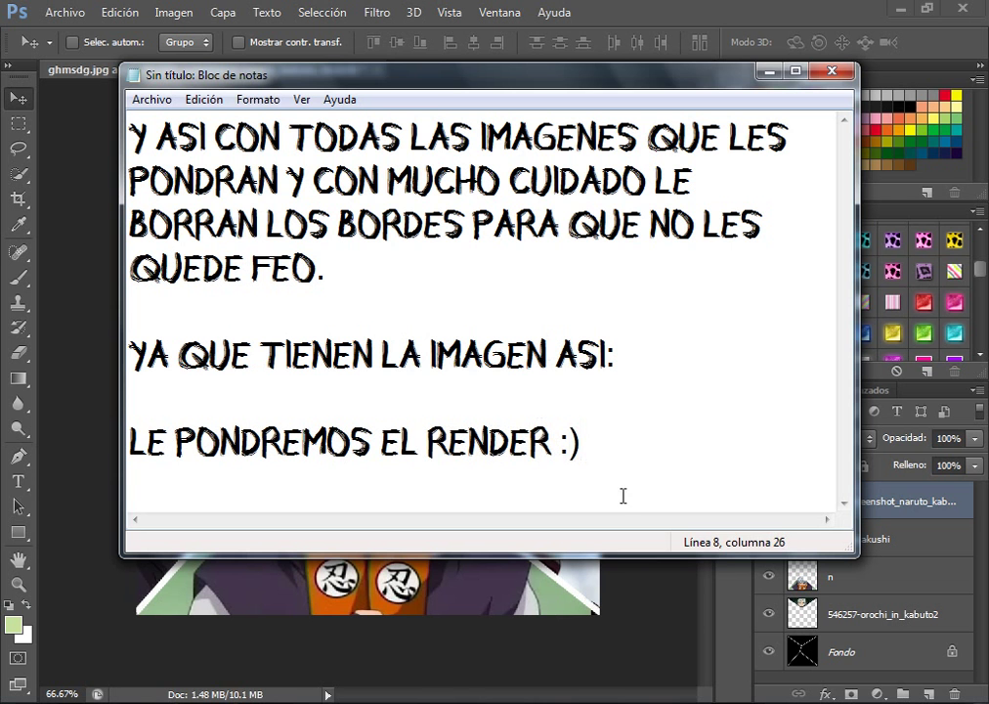
pyautogui.moveTo(623, 494)
pyautogui.mouseDown()
pyautogui.moveTo(130, 265)
pyautogui.moveTo(130, 137)
pyautogui.mouseUp()
# Clear the note and place the yakushi_kabuto_by_kakashidoe-d5h39h5 render from the Render folder
pyautogui.press('Delete')
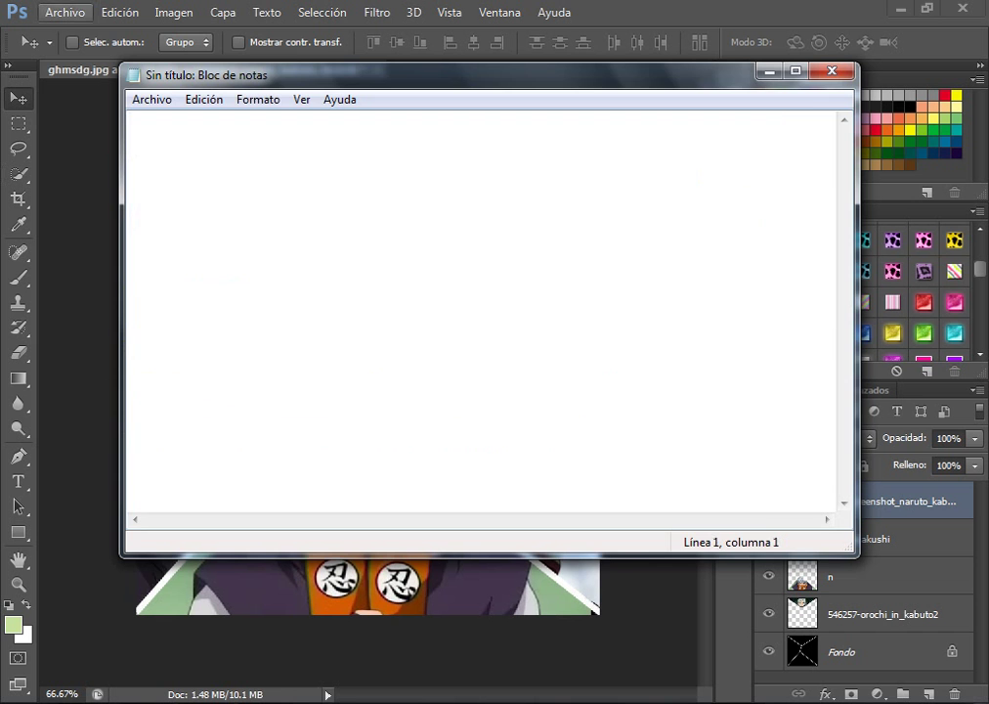
pyautogui.click(65, 12)
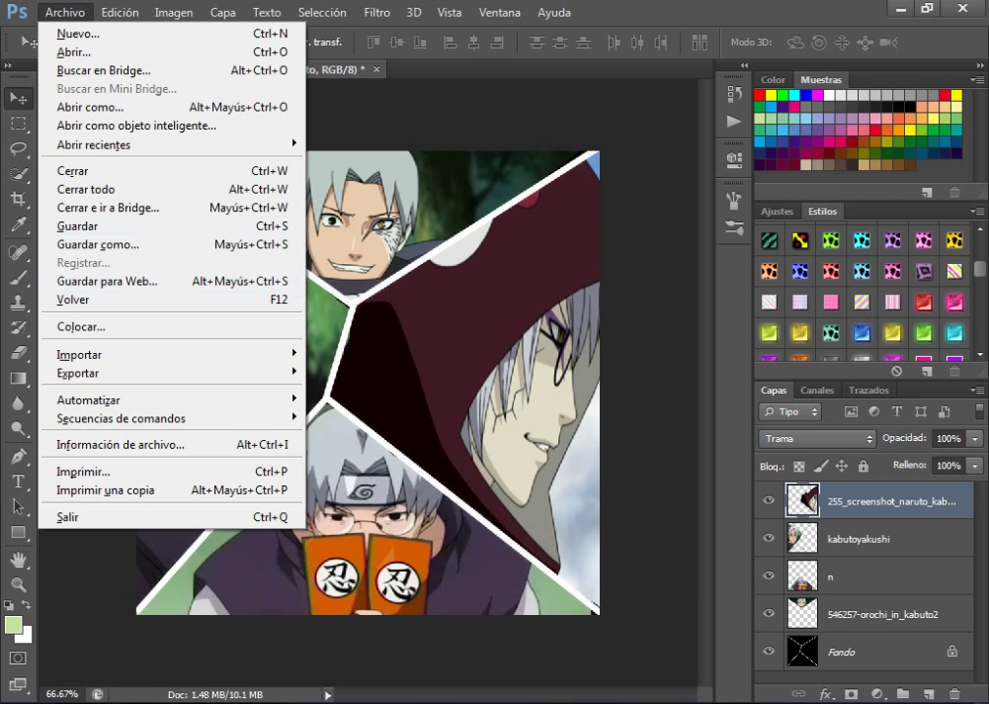
pyautogui.click(78, 327)
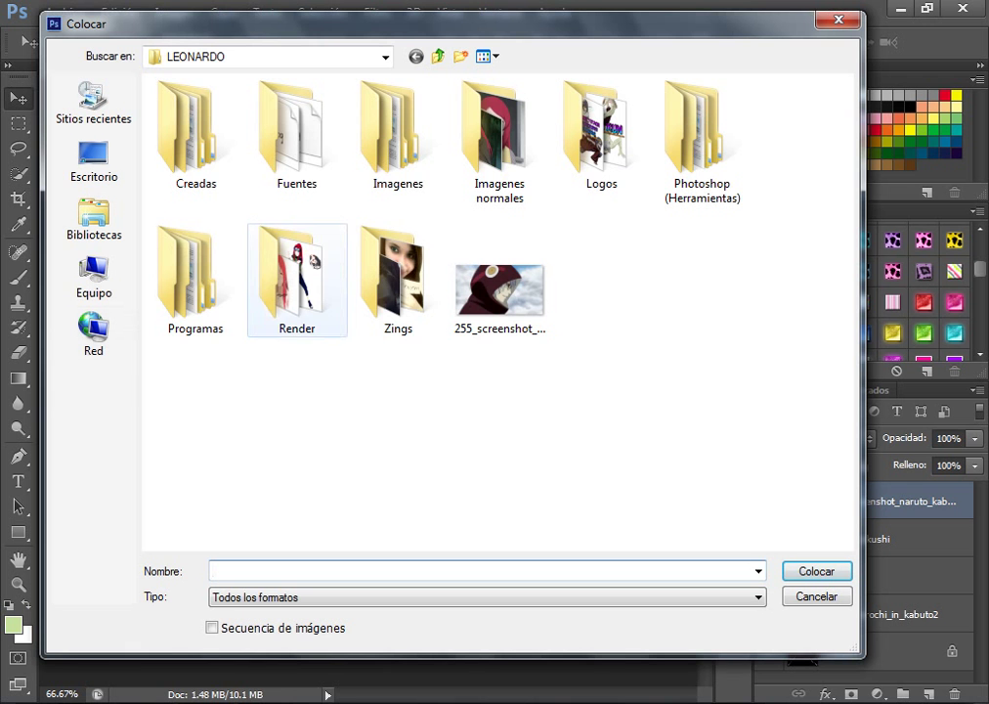
pyautogui.doubleClick(296, 278)
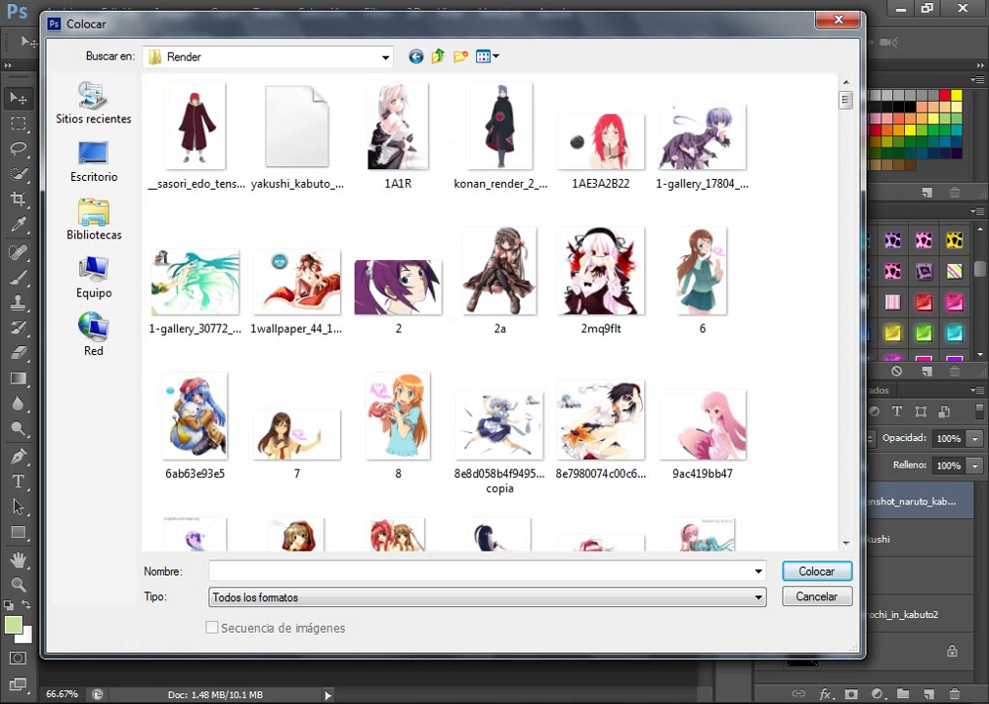
pyautogui.click(297, 137)
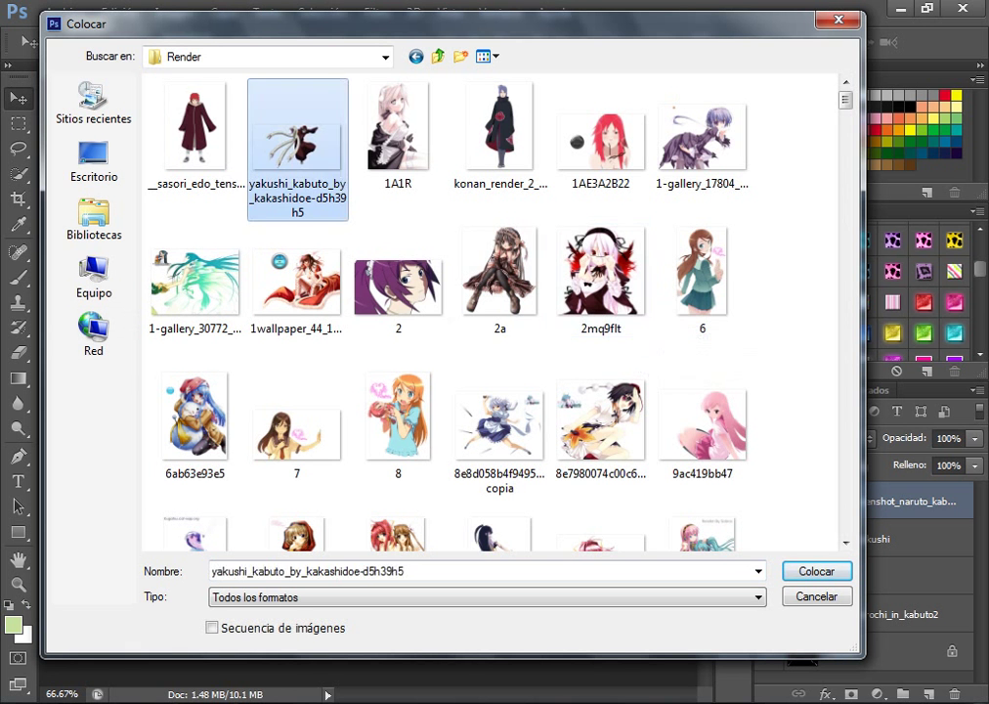
pyautogui.press('Return')
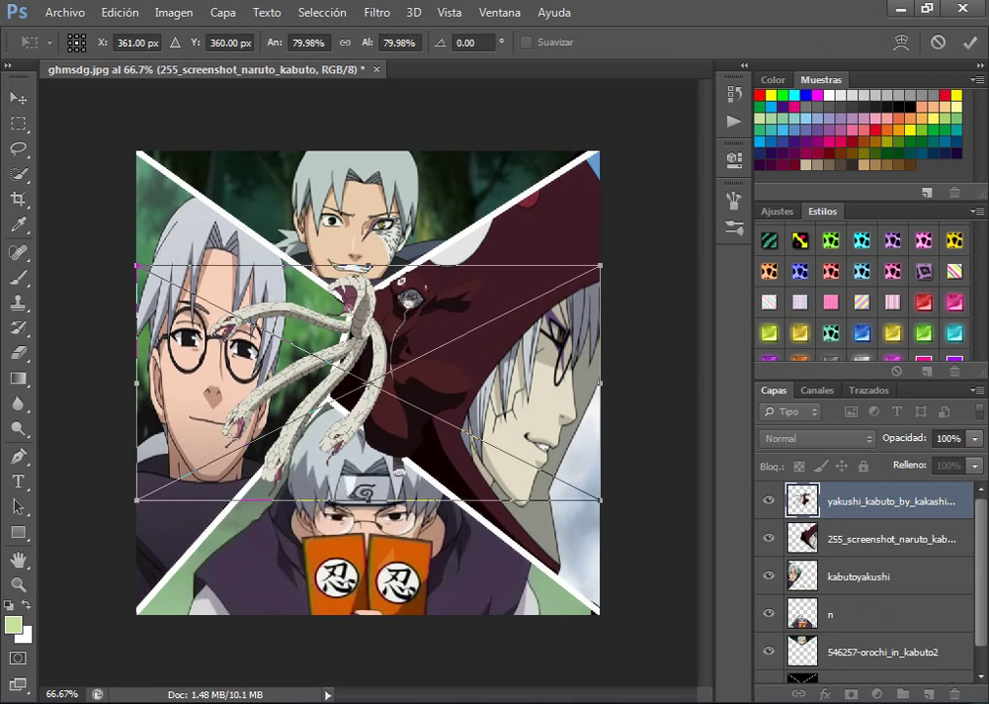
# Resize the render, raise it and stretch it taller over the collage centre, then commit
pyautogui.moveTo(599, 500); pyautogui.dragTo(530, 593)
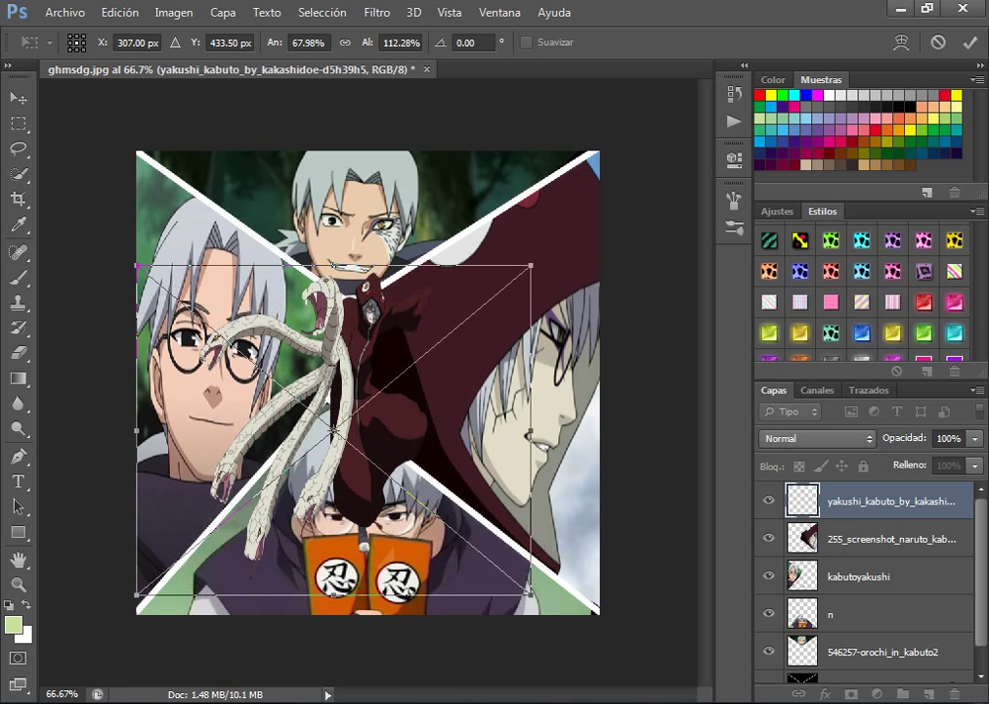
pyautogui.moveTo(385, 309)
pyautogui.mouseDown()
pyautogui.moveTo(367, 283)
pyautogui.moveTo(380, 258)
pyautogui.mouseUp()
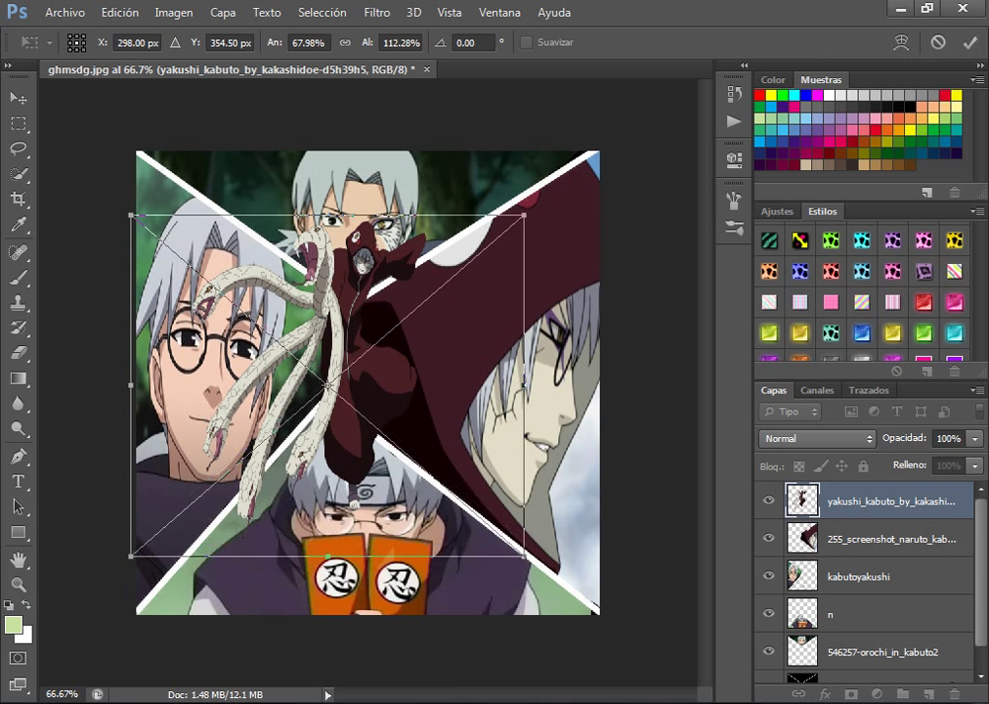
pyautogui.moveTo(525, 542); pyautogui.dragTo(525, 565)
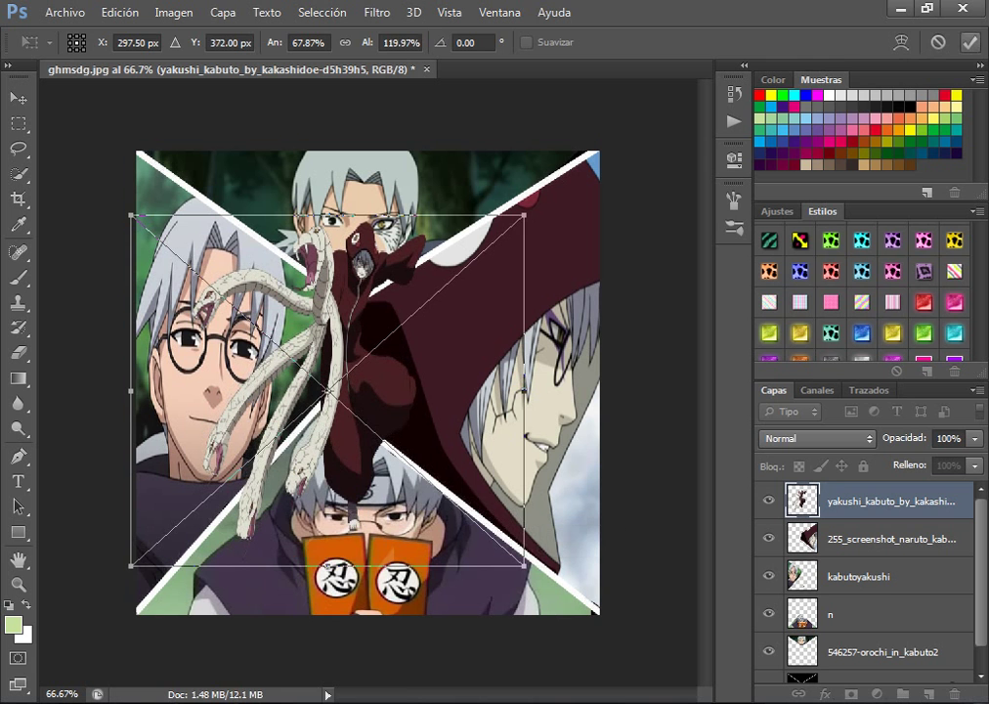
pyautogui.press('Return')
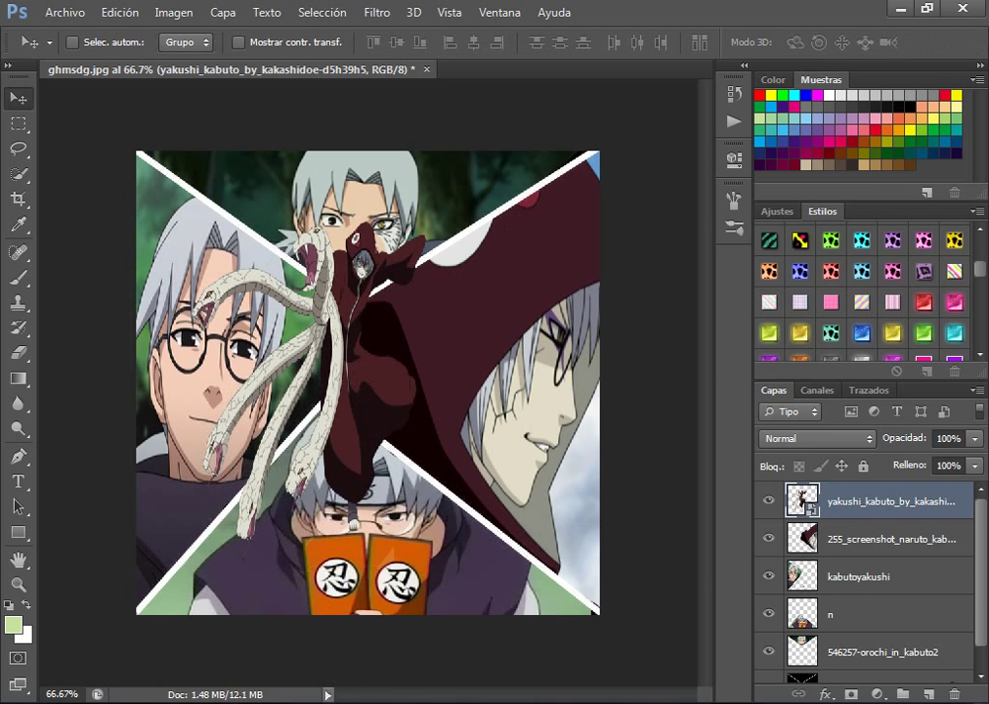
# Type 'Y YA QUE LE PUSIMOS EL RENDER, LE PONDREMOS UN EFECTO DE LUZ.', retyping the last word
pyautogui.write('y ')
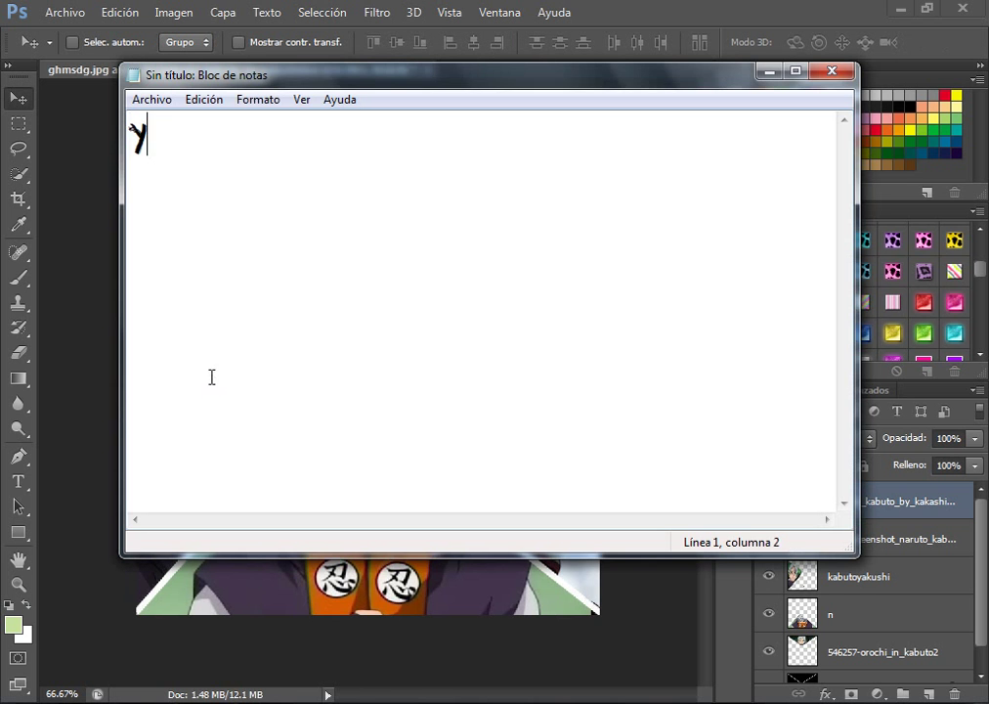
pyautogui.write('ya qu')
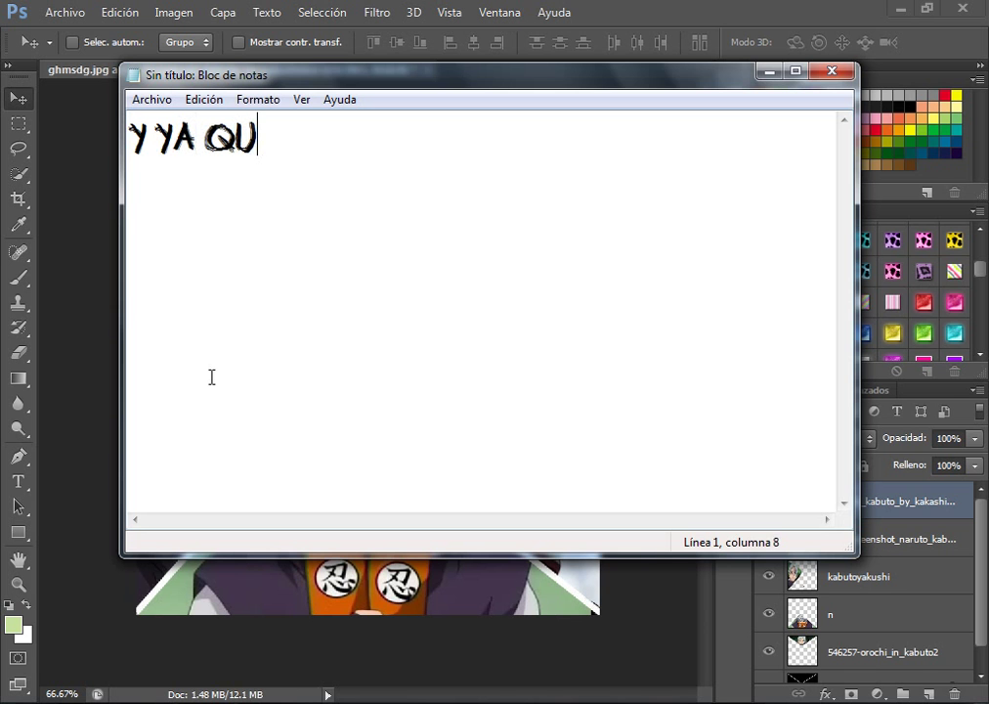
pyautogui.write('e le pusimos ')
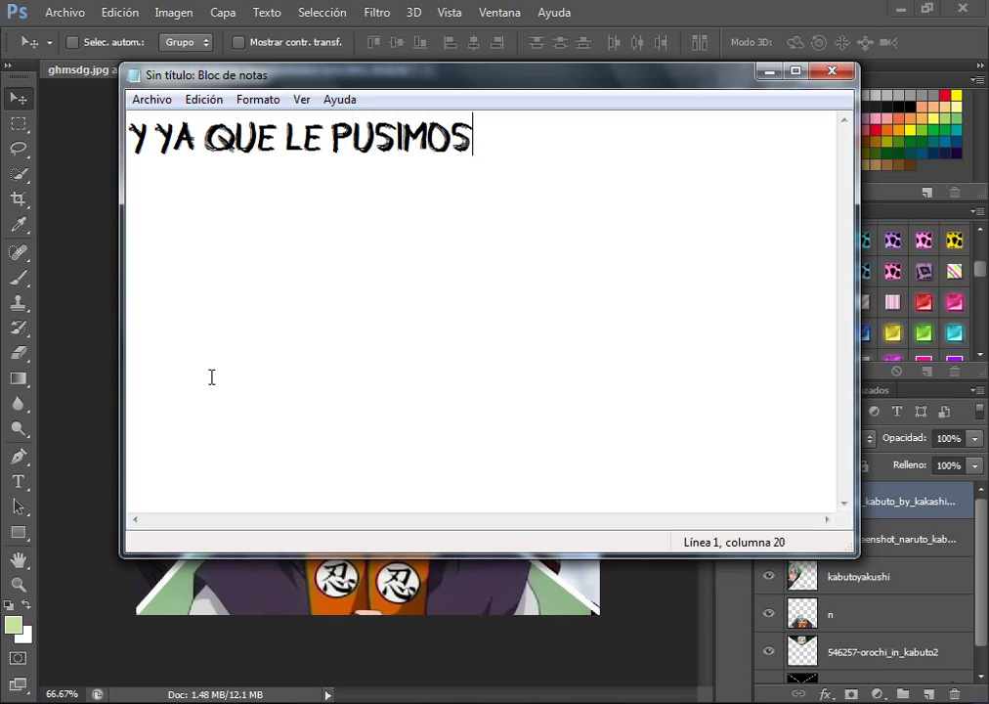
pyautogui.write('el')
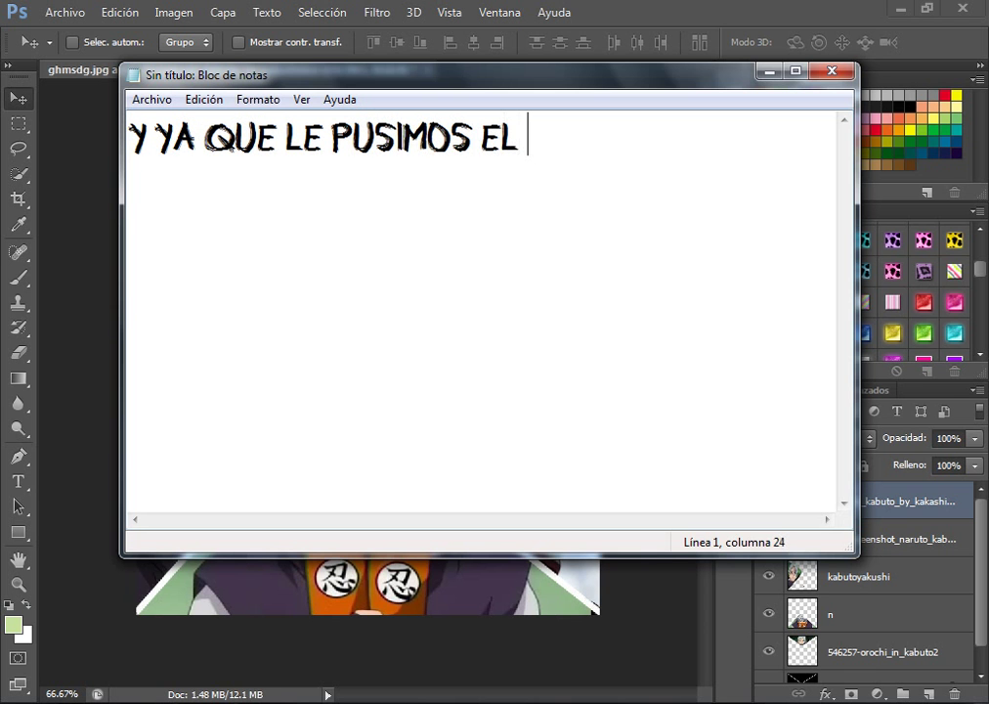
pyautogui.write(' render')
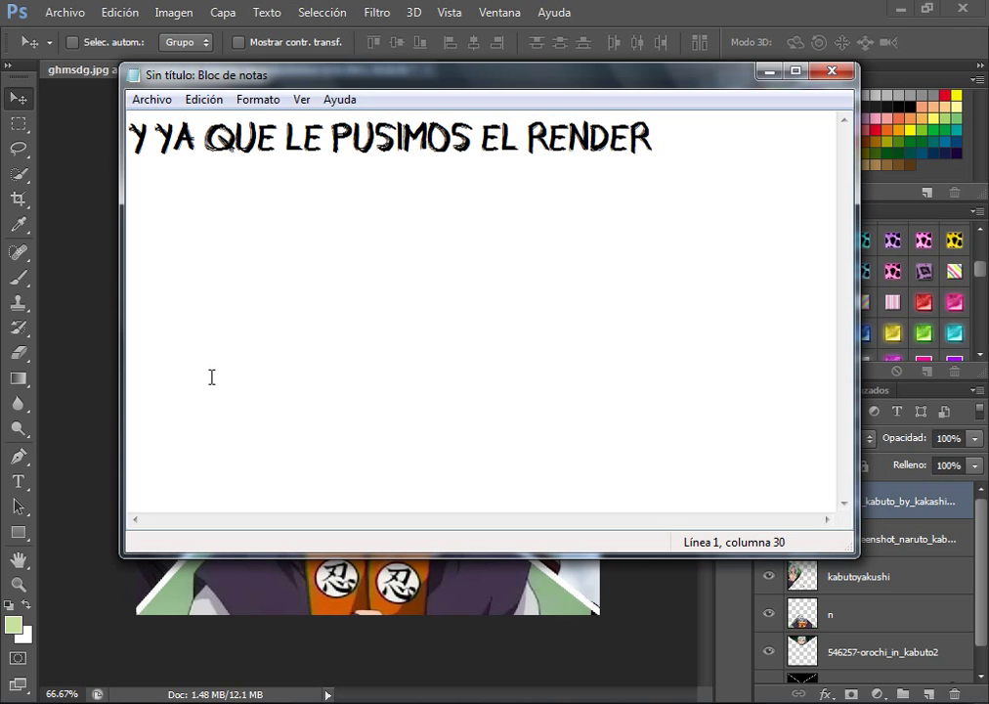
pyautogui.write('le pond')
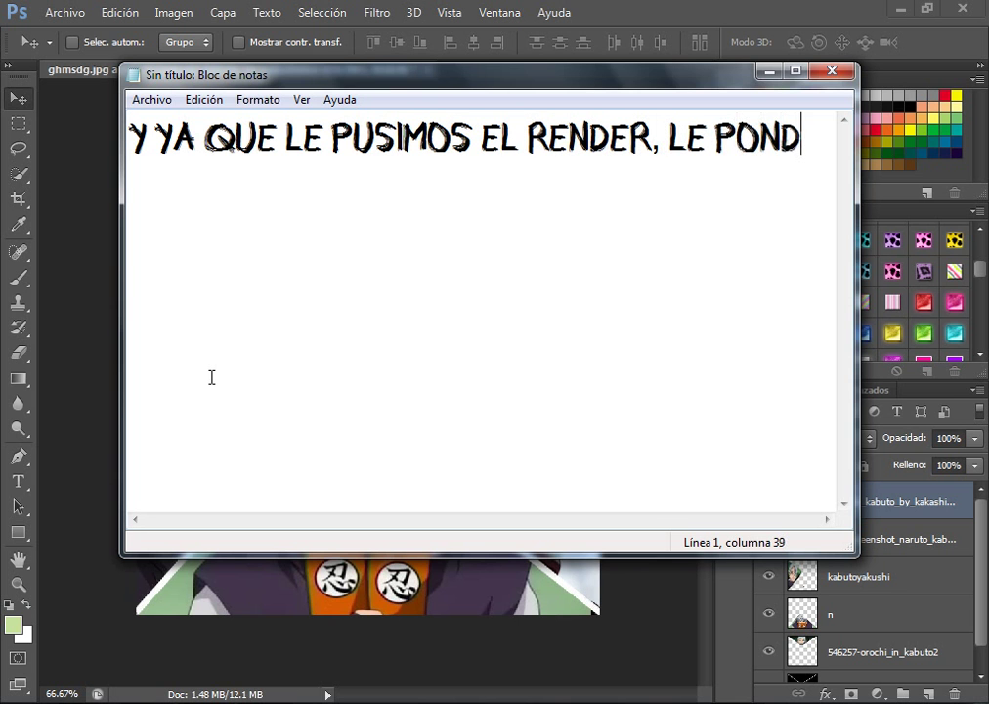
pyautogui.press('BackSpace')
pyautogui.press('BackSpace')
pyautogui.press('BackSpace')
pyautogui.press('BackSpace')
pyautogui.press('Return')
pyautogui.write('P')
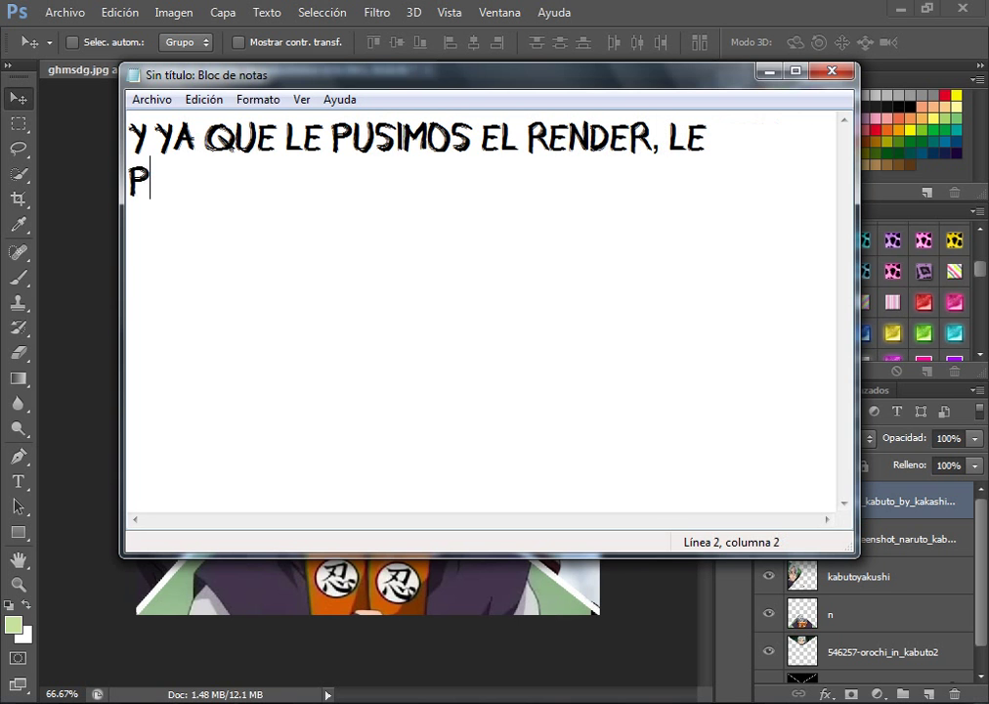
pyautogui.write('ONDREmos ')
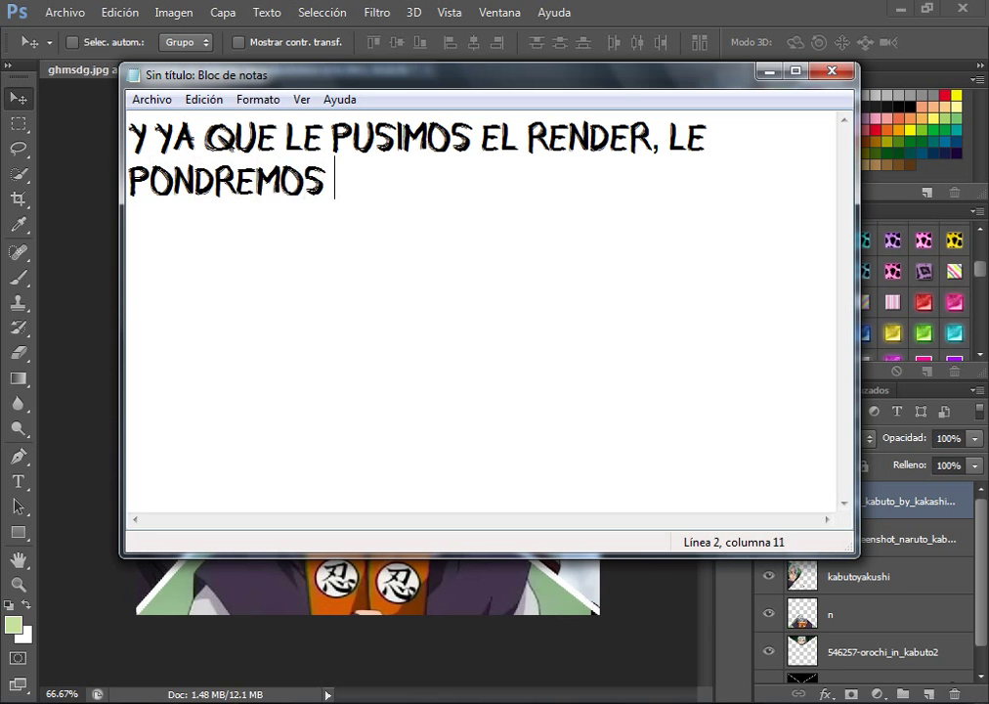
pyautogui.write('un efe')
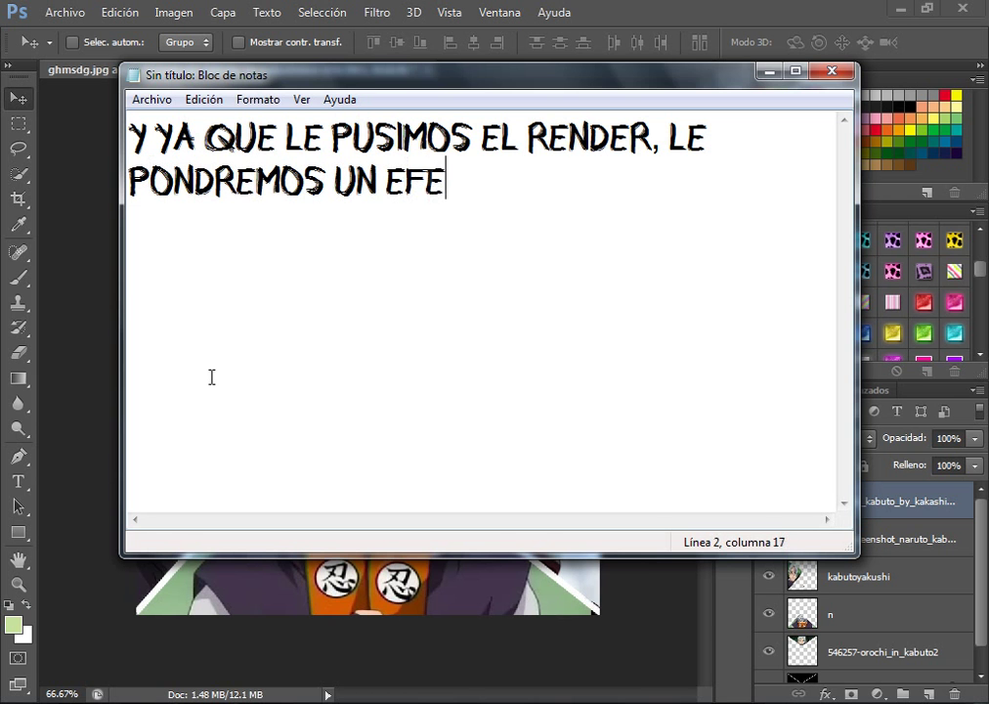
pyautogui.write('cto de ')
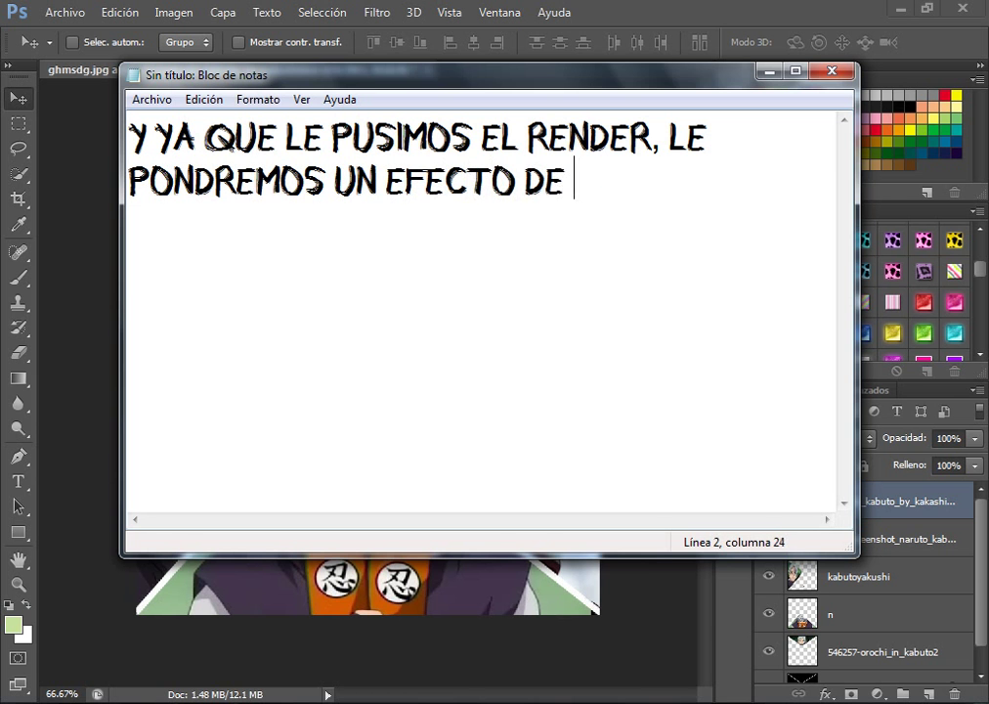
pyautogui.write('luz.')
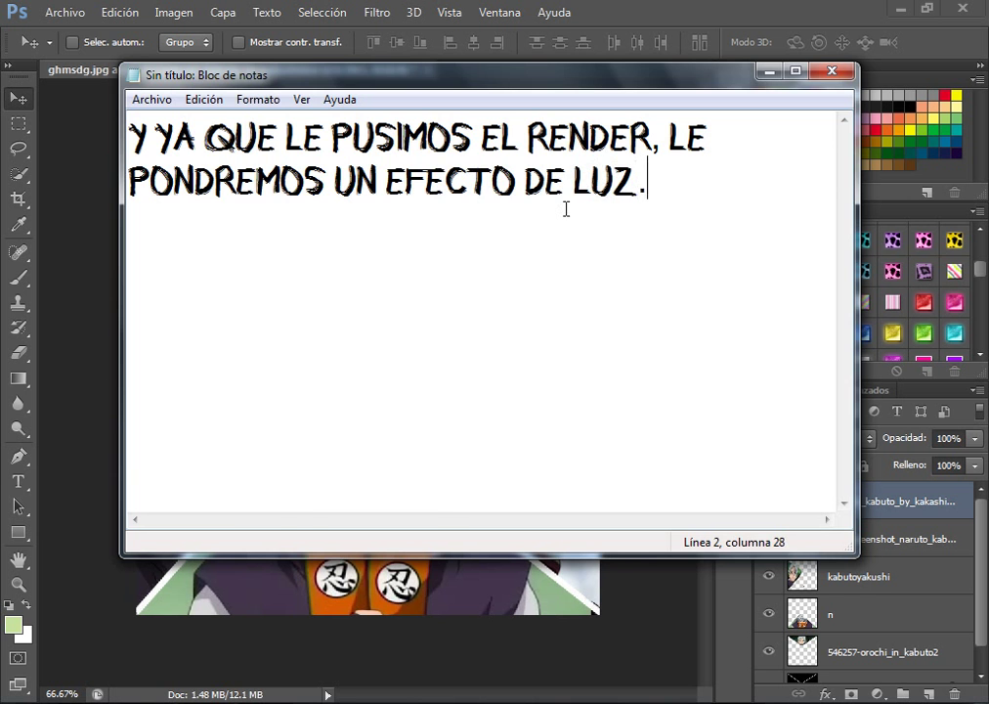
pyautogui.hotkey('alt', 'Tab')
pyautogui.click(64, 11)
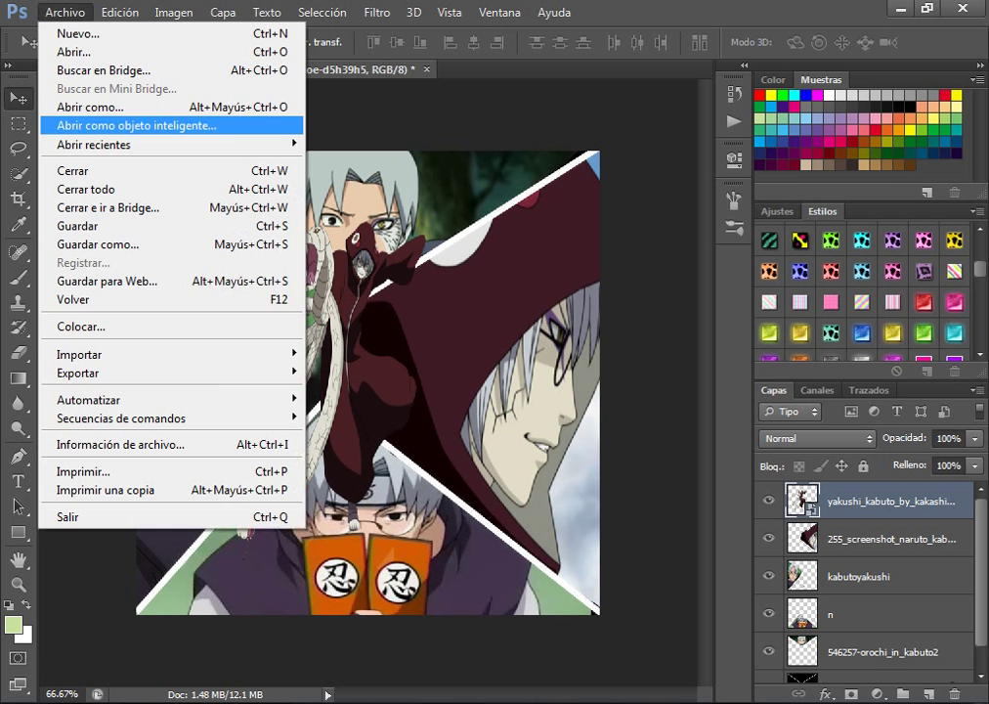
pyautogui.click(65, 12)
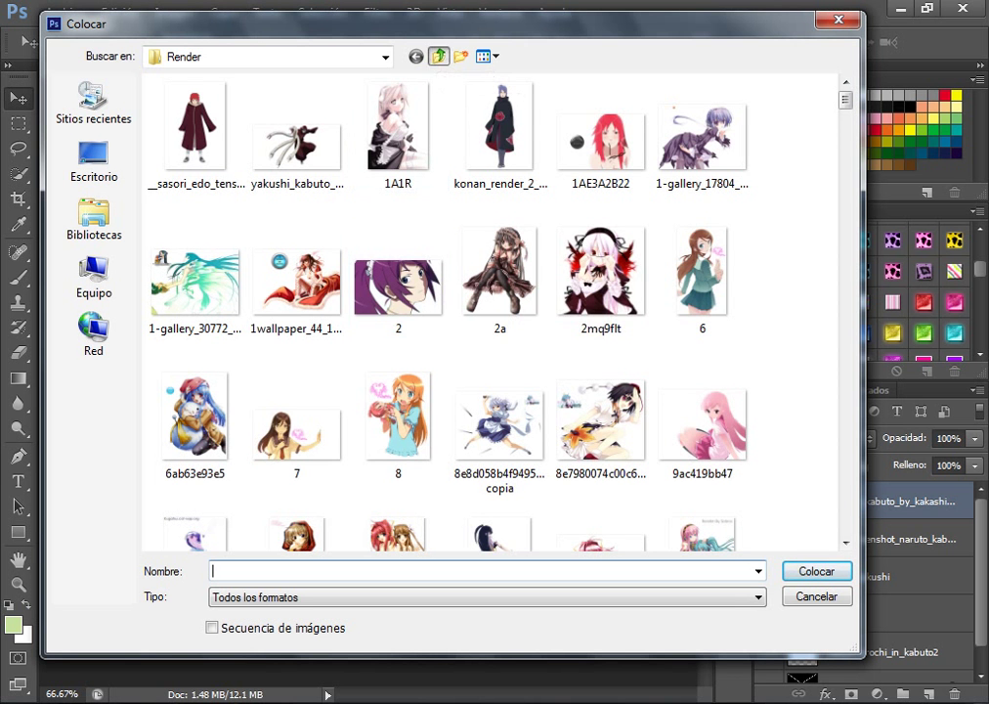
pyautogui.click(437, 56)
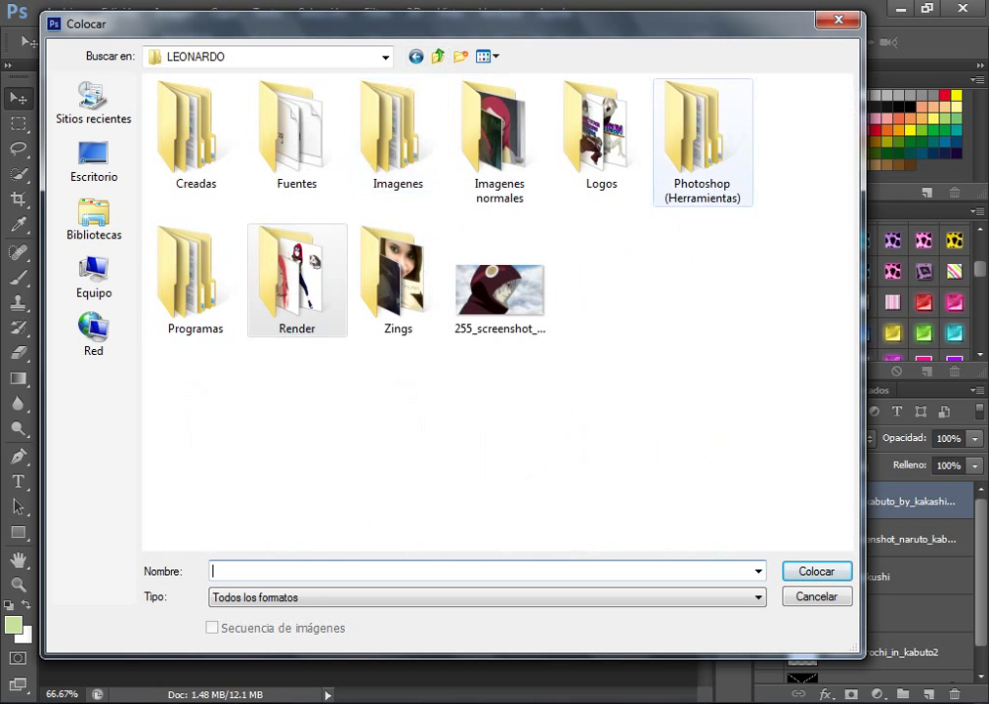
pyautogui.doubleClick(702, 137)
pyautogui.doubleClick(297, 125)
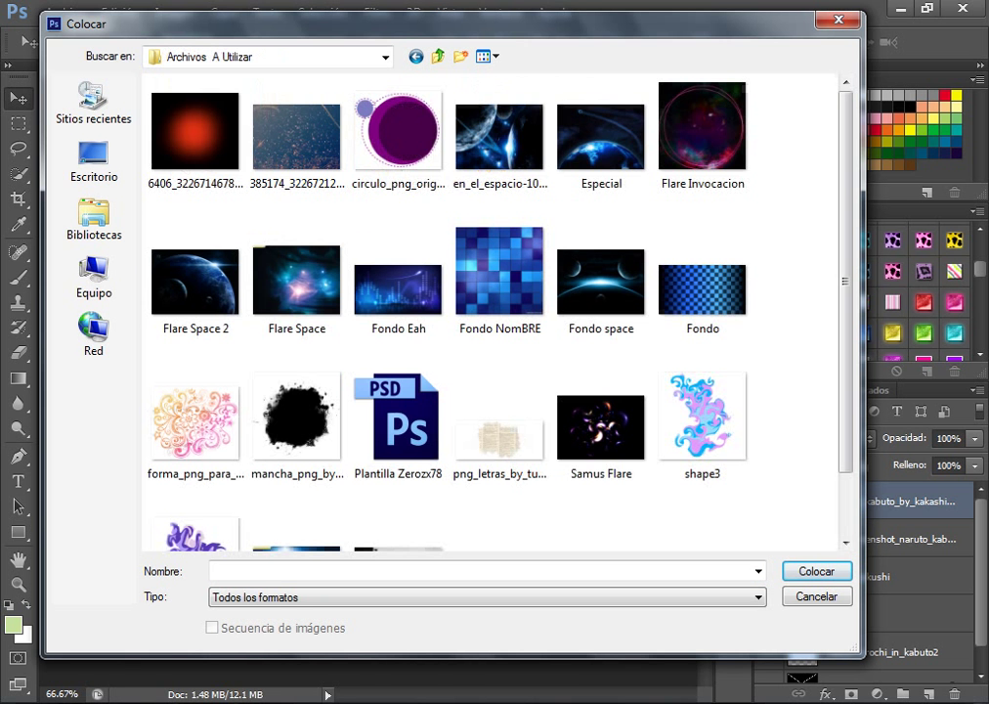
pyautogui.click(194, 132)
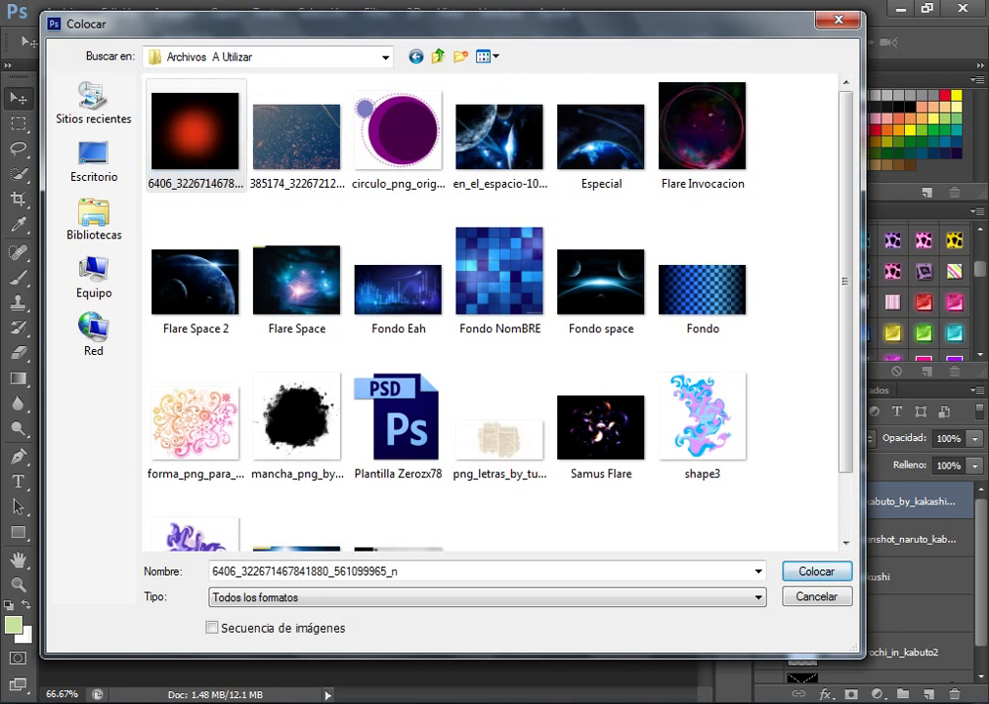
pyautogui.press('Return')
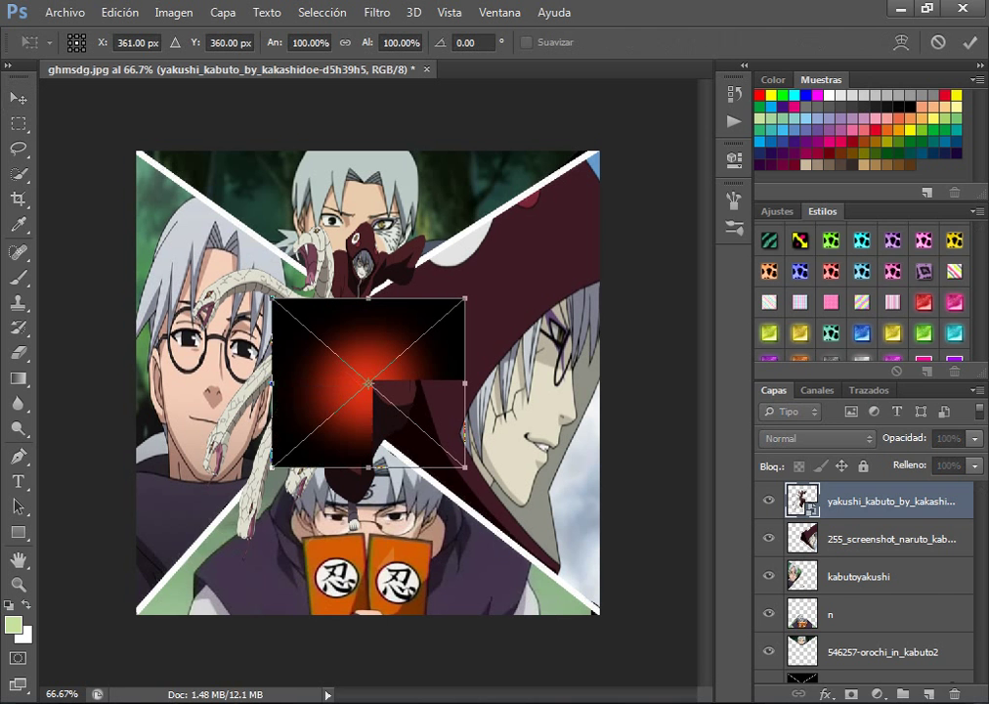
# Blend the glow layer with Trama, enlarge it to 124% × 131.44% and shift it up-left
pyautogui.click(816, 438)
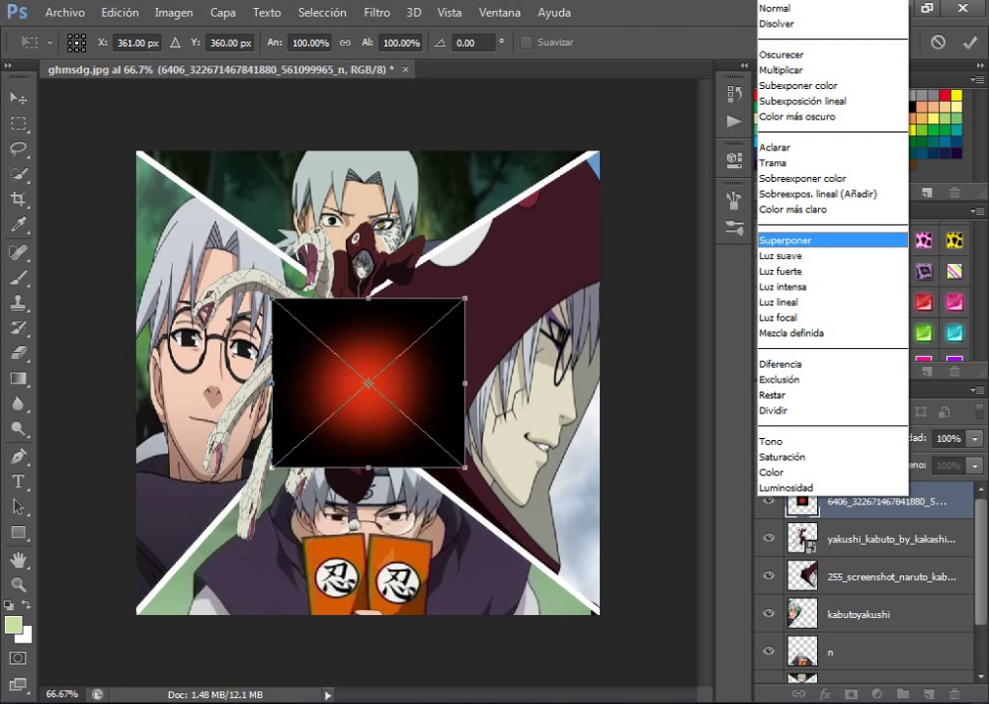
pyautogui.press('Escape')
pyautogui.press('Escape')
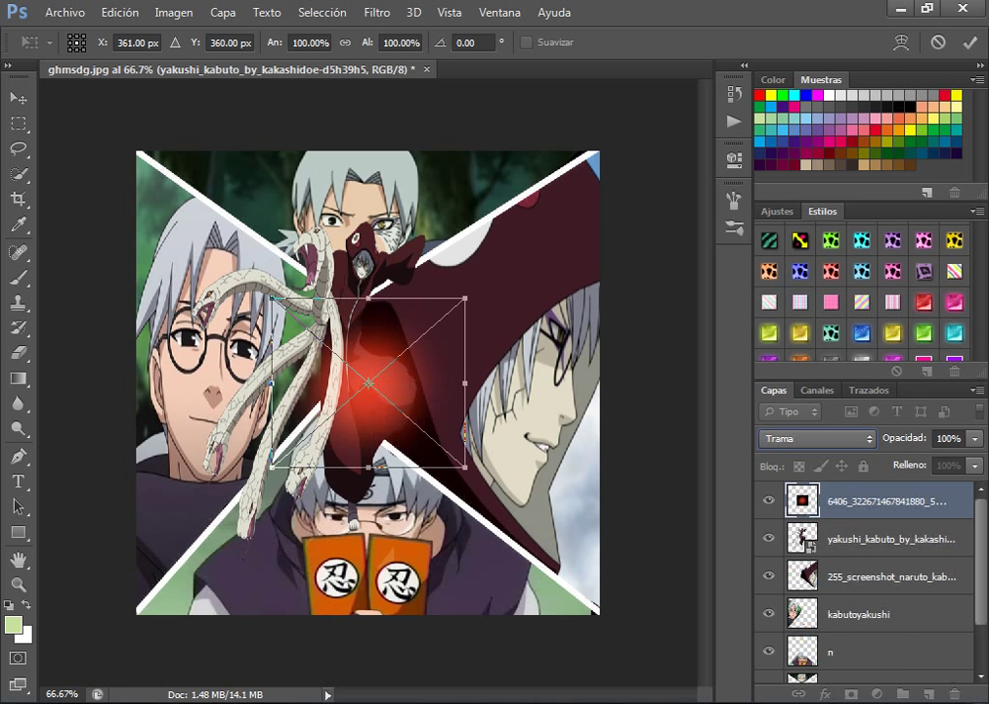
pyautogui.moveTo(273, 298); pyautogui.dragTo(235, 242)
pyautogui.moveTo(384, 285)
pyautogui.mouseDown()
pyautogui.moveTo(391, 284)
pyautogui.moveTo(294, 268)
pyautogui.moveTo(353, 280)
pyautogui.mouseUp()
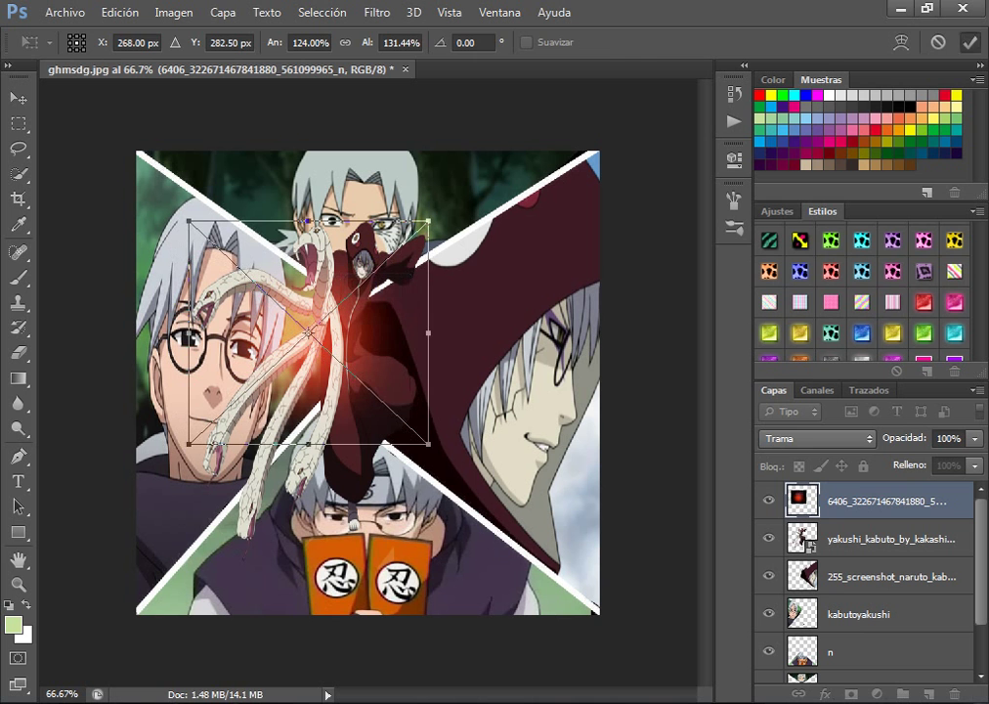
pyautogui.press('Return')
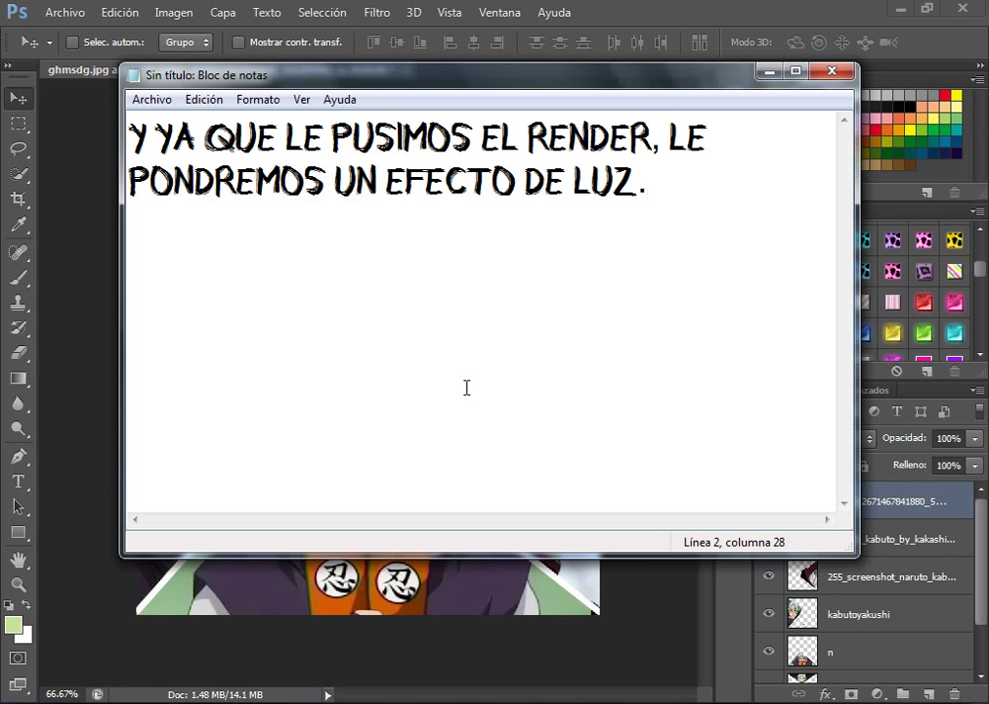
# Add the lines 'O LOS EFECTOS QUE QUIERAN.' and 'YO LA DEJARE ASI' to the note
pyautogui.press('Return')
pyautogui.press('Return')
pyautogui.write('O LOS E')
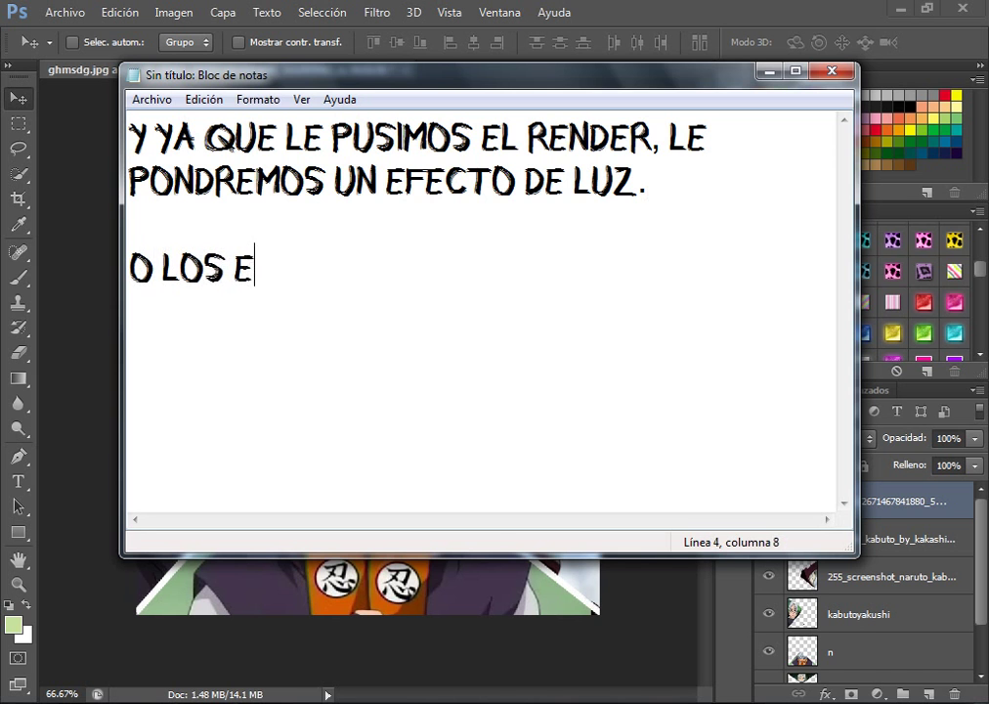
pyautogui.write('FECTOS Q')
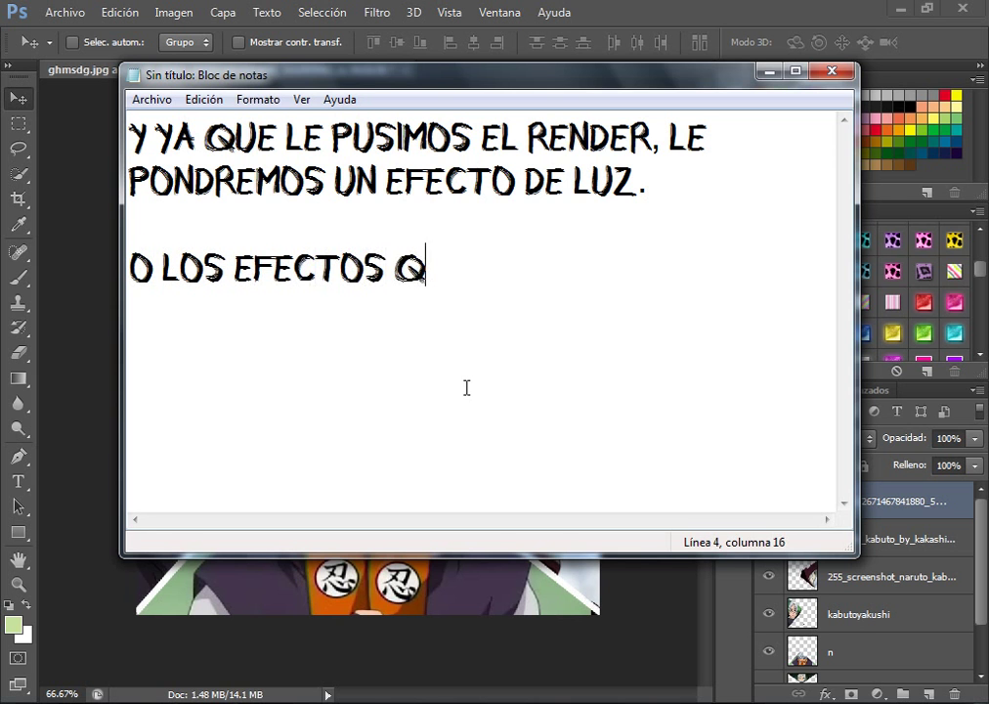
pyautogui.write('UE QUIERAN')
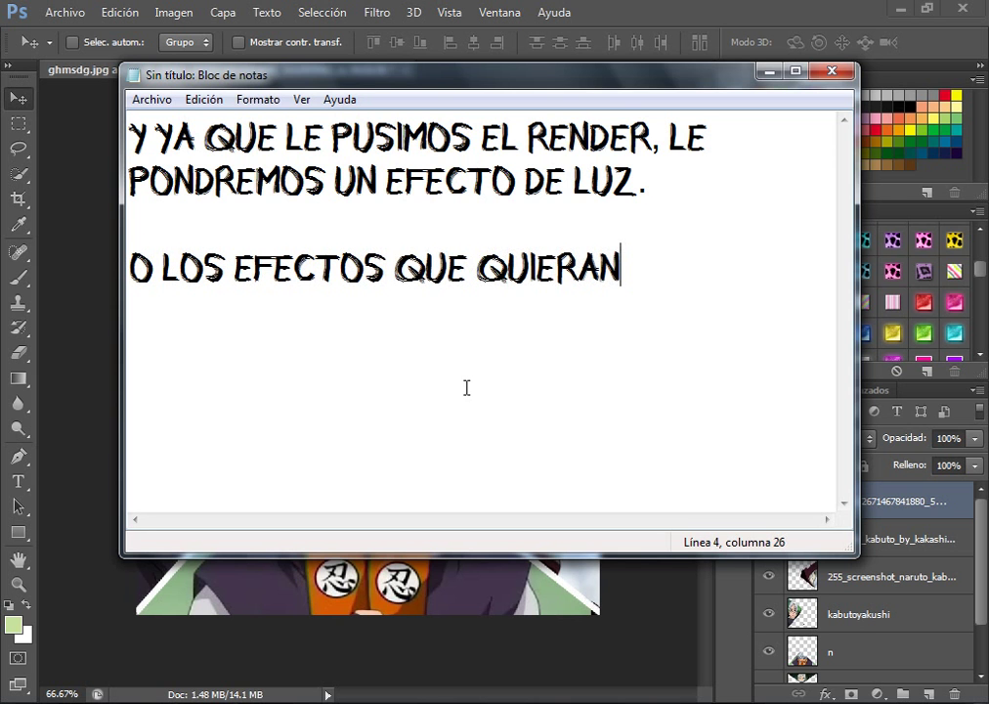
pyautogui.write('.')
pyautogui.press('Return')
pyautogui.press('Return')
pyautogui.write('Y')
pyautogui.write('O LA DEJARE ')
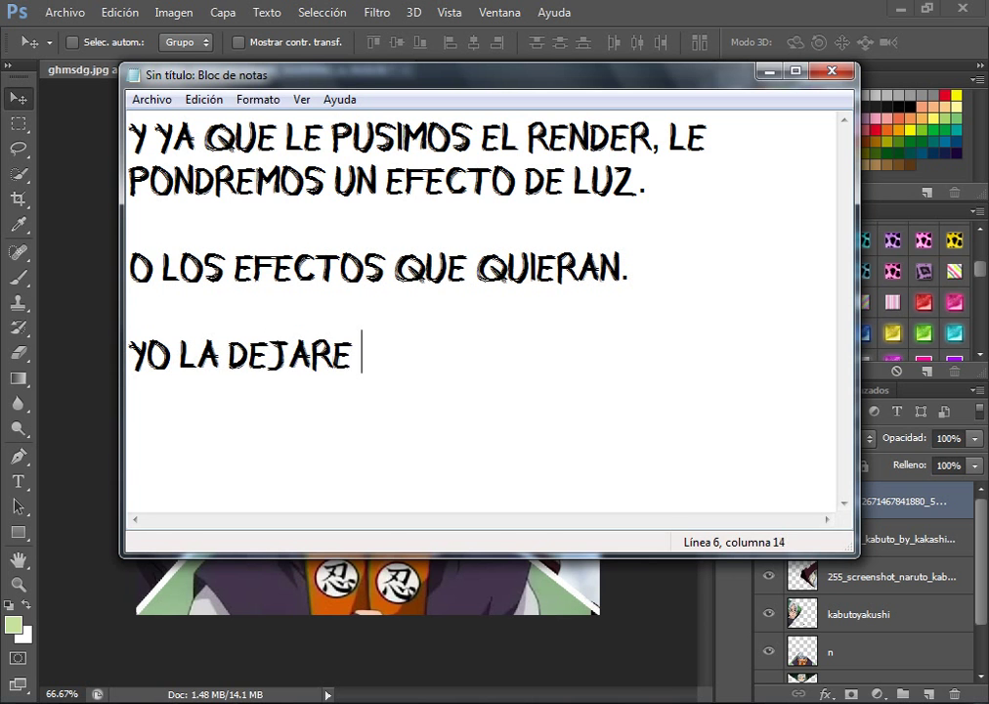
pyautogui.write('ASI')
# Replace the note with 'YA QUE ESTA LISTA, LE PONDREMOS LA ACCION, ESA ES OPCCIONAL :)' and select it
pyautogui.moveTo(497, 378)
pyautogui.mouseDown()
pyautogui.moveTo(132, 222)
pyautogui.moveTo(130, 132)
pyautogui.mouseUp()
pyautogui.press('Delete')
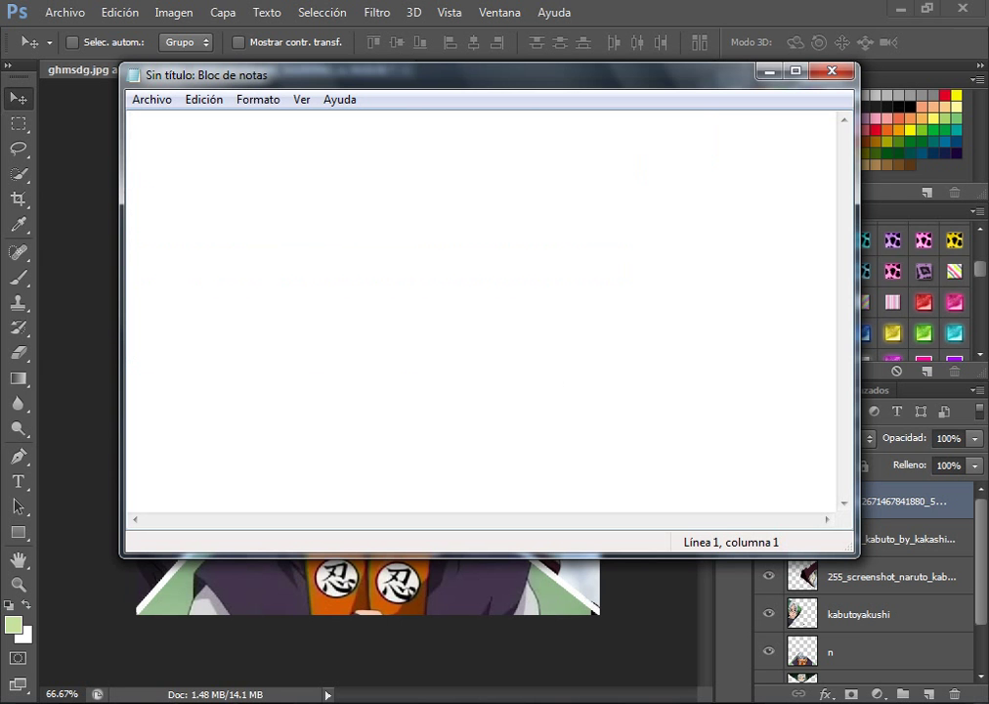
pyautogui.write('YA QUE')
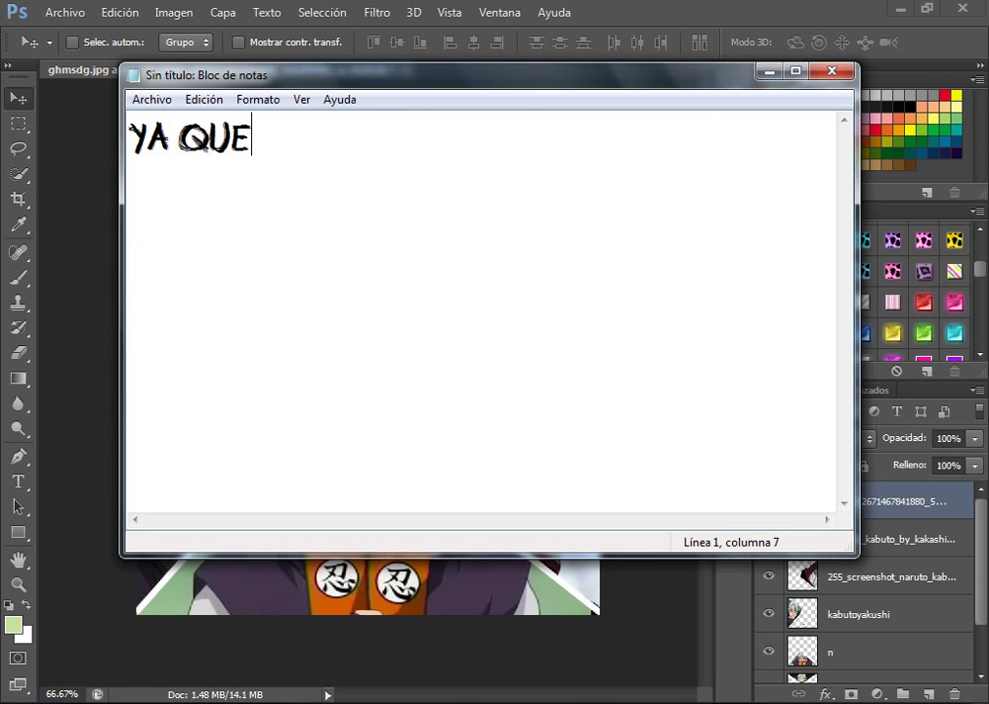
pyautogui.write(' ESA')
pyautogui.press('BackSpace')
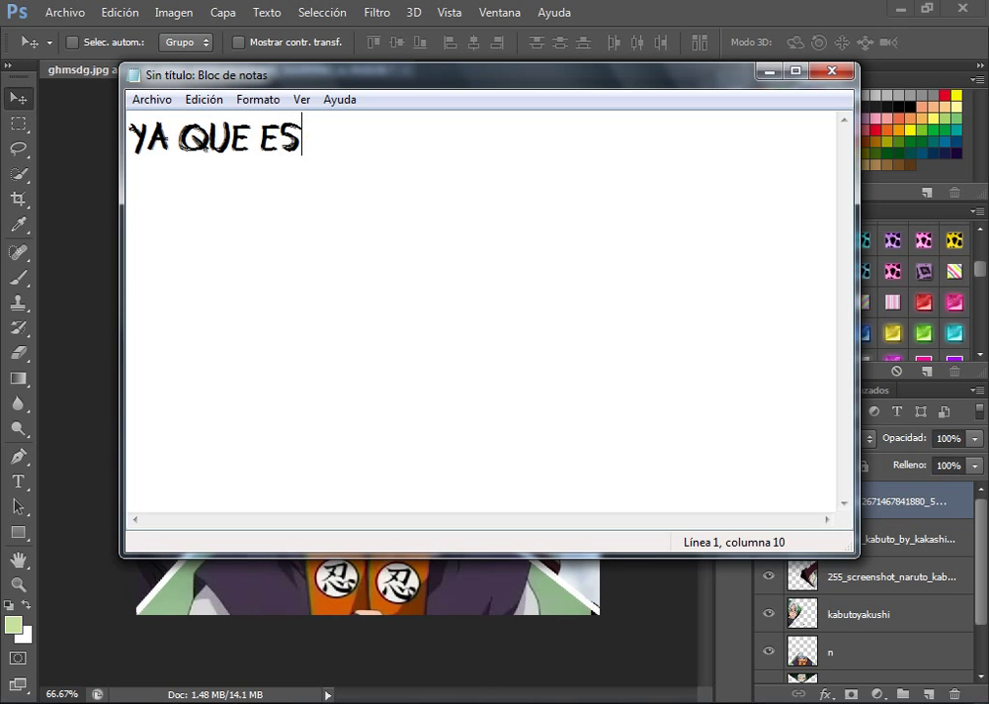
pyautogui.write('TA LISTA')
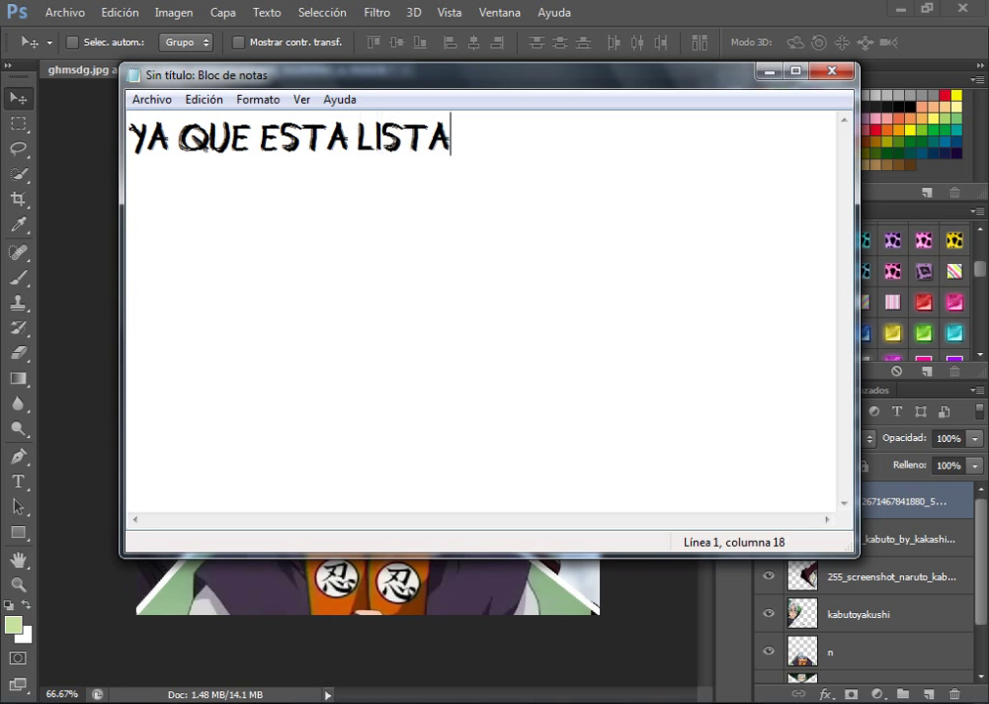
pyautogui.write(', LE POND')
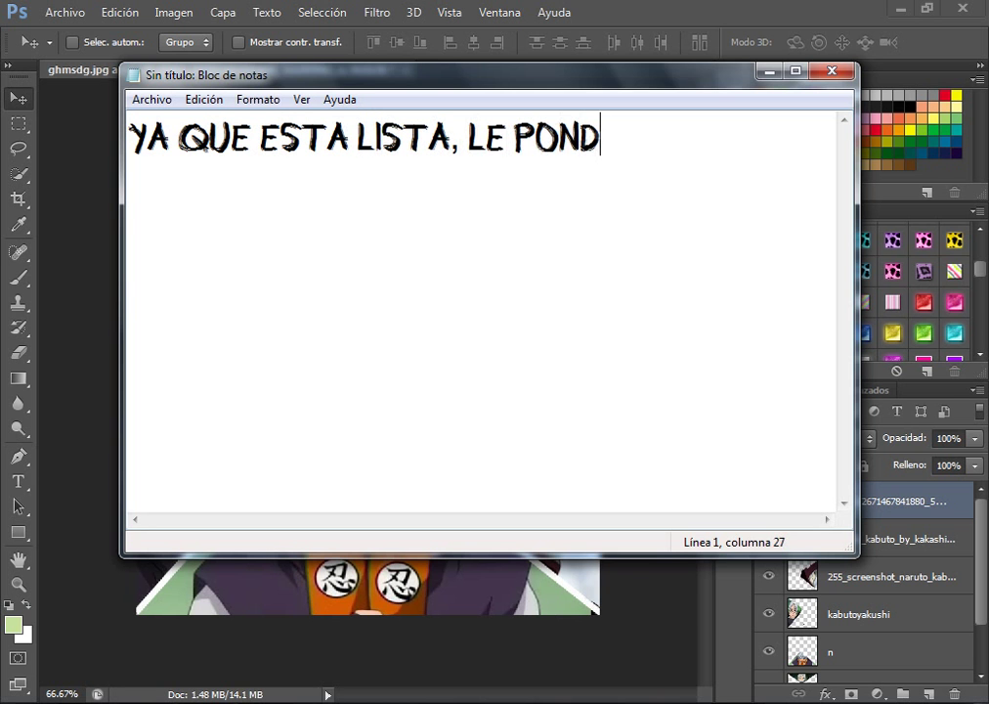
pyautogui.write('REMOS LA A')
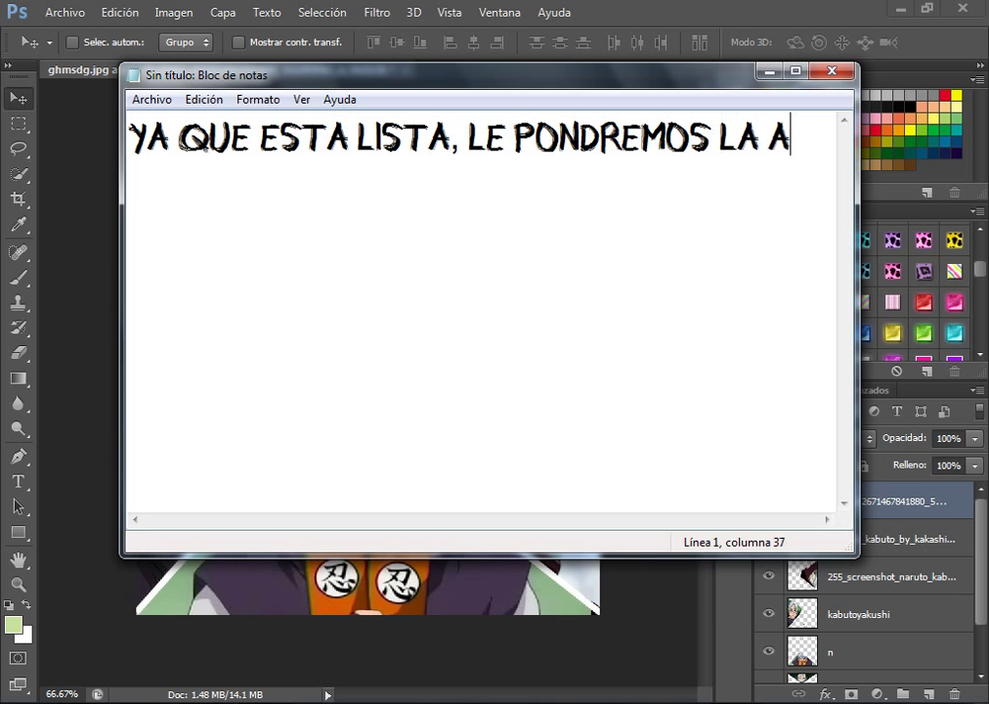
pyautogui.press('BackSpace')
pyautogui.press('Return')
pyautogui.write('AC')
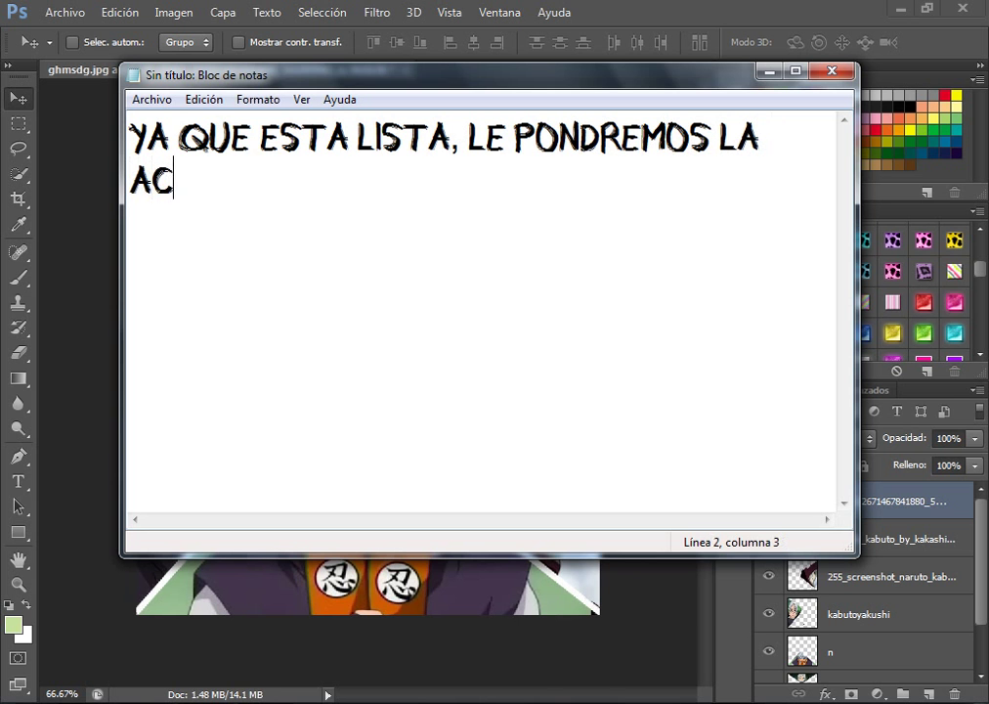
pyautogui.write('CION, ')
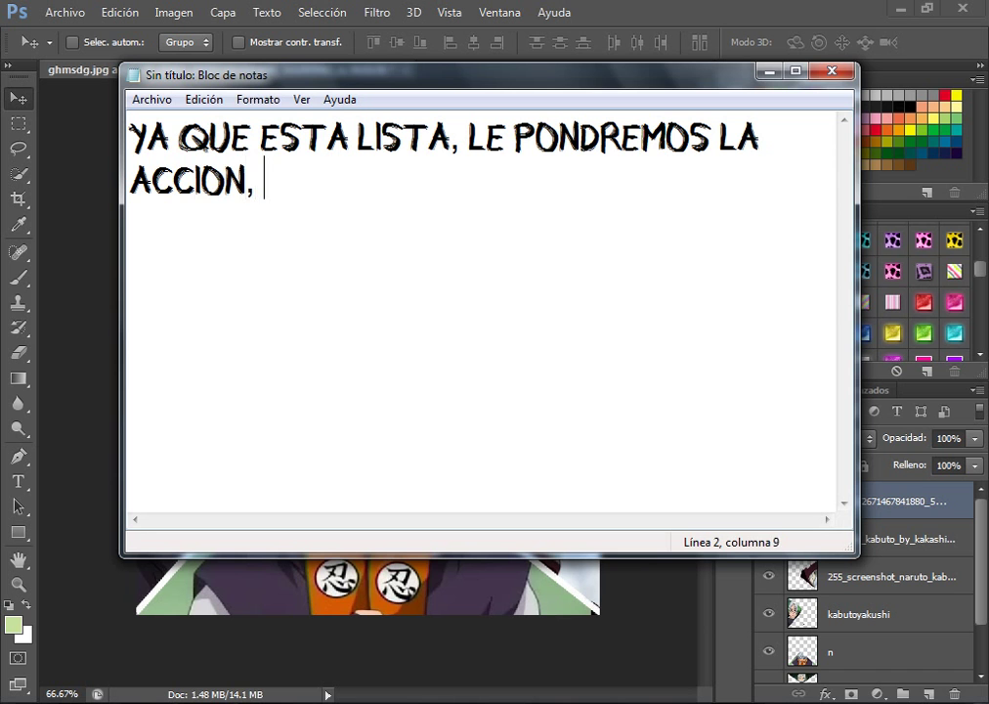
pyautogui.write('ESA ES OP')
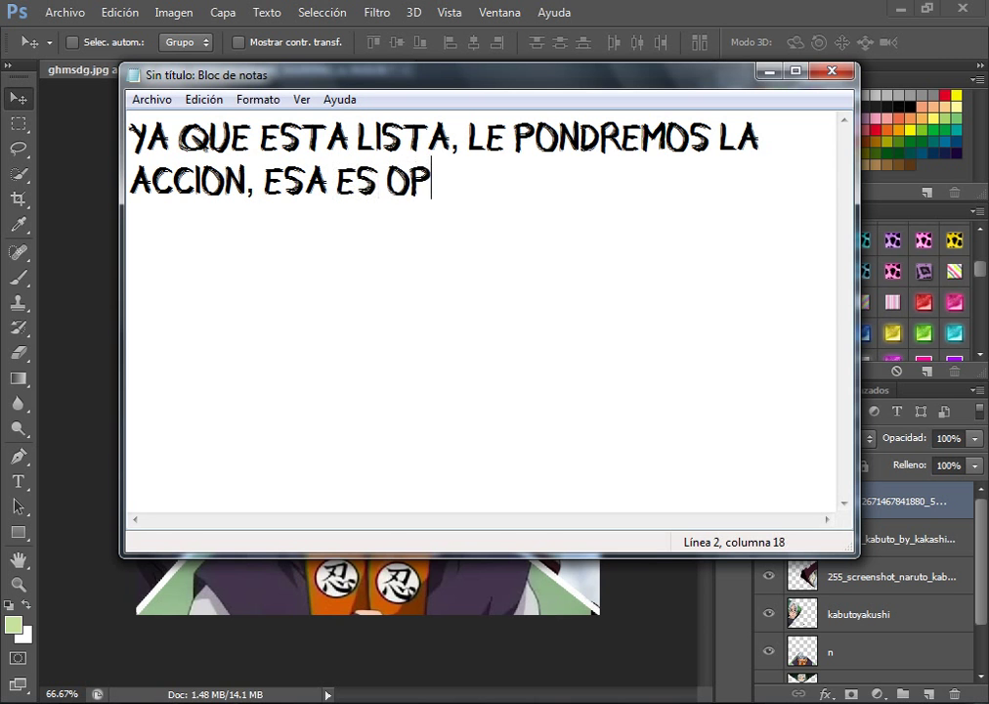
pyautogui.write('CCIONAL ')
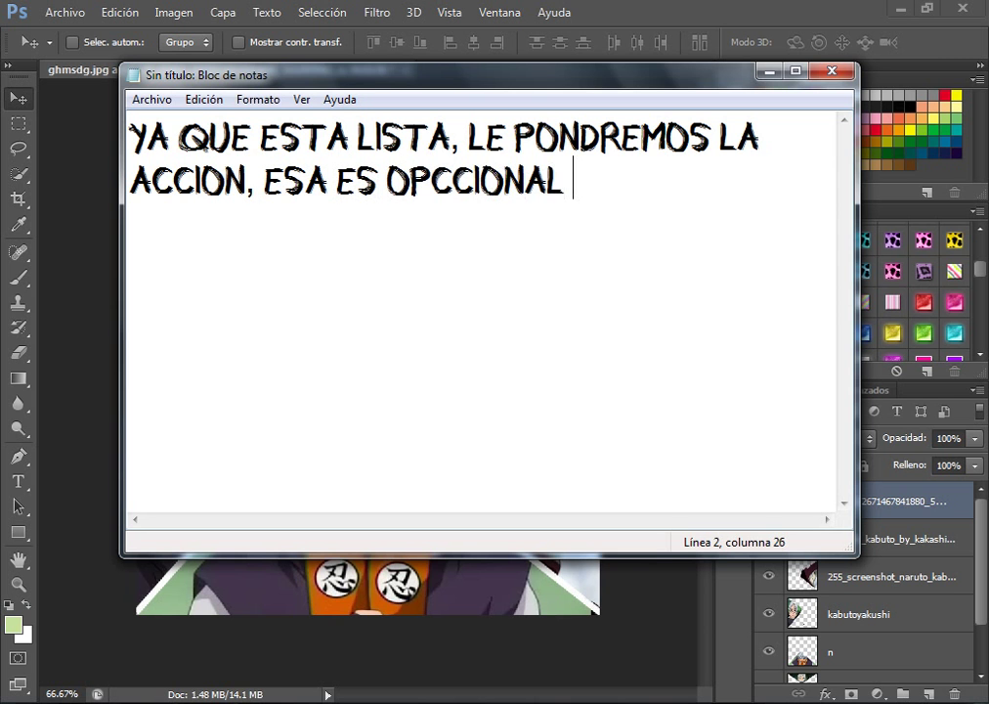
pyautogui.write(':)')
pyautogui.moveTo(639, 193); pyautogui.dragTo(88, 121)
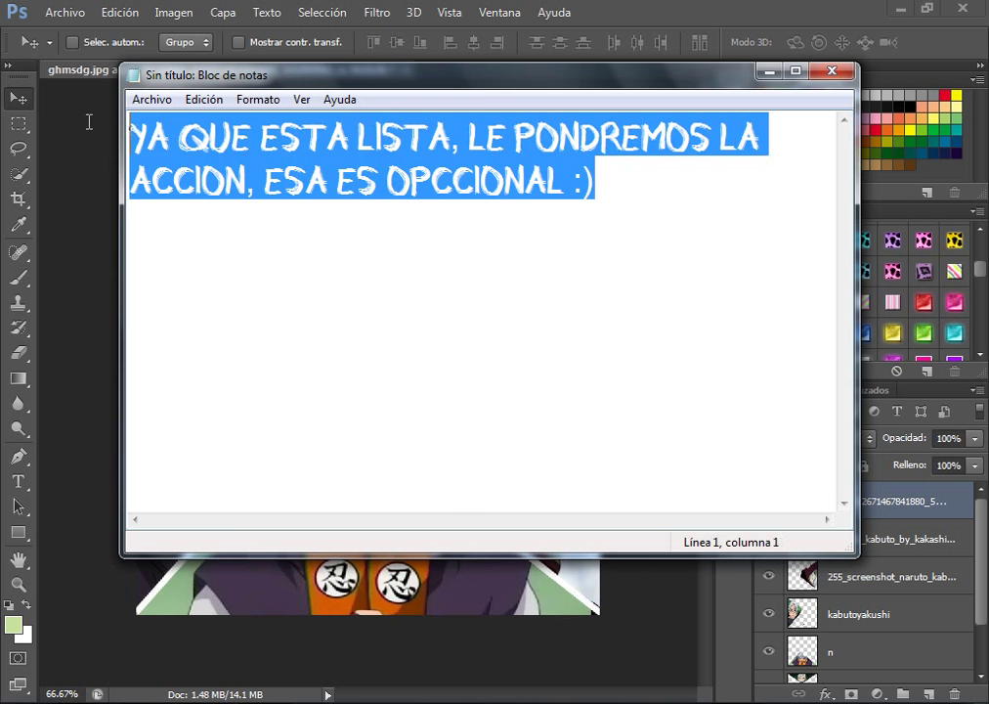
# Clear the note and play Acción 11, flattening the collage into a purple-tinted Fondo layer
pyautogui.hotkey('ctrl', 'x')
pyautogui.hotkey('alt', 'Tab')
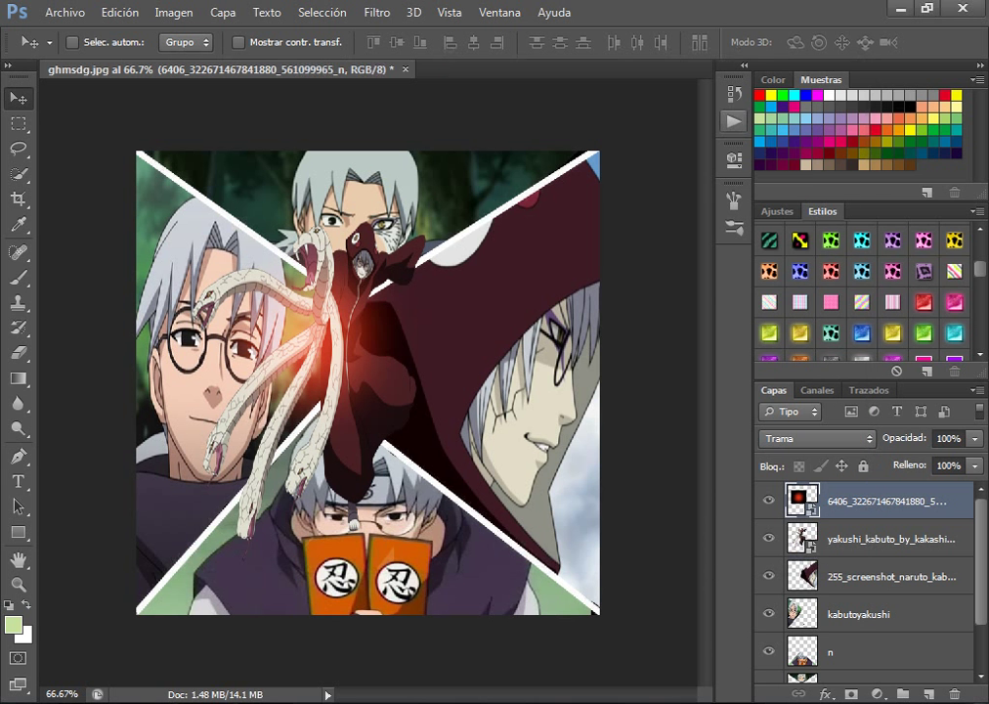
pyautogui.hotkey('alt', 'F9')
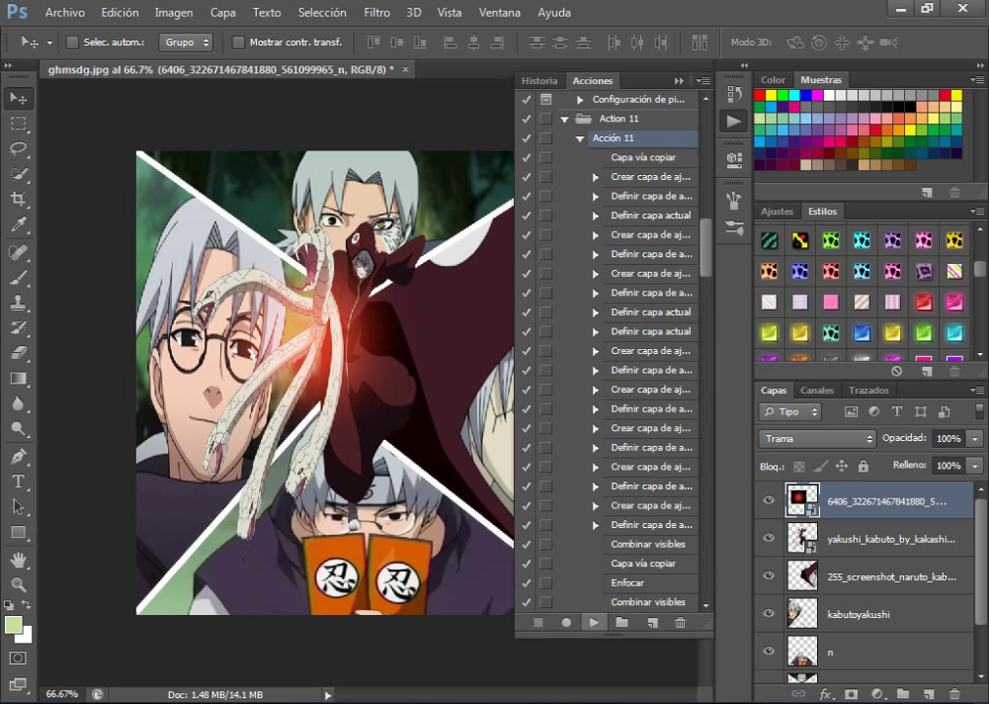
pyautogui.click(594, 622)
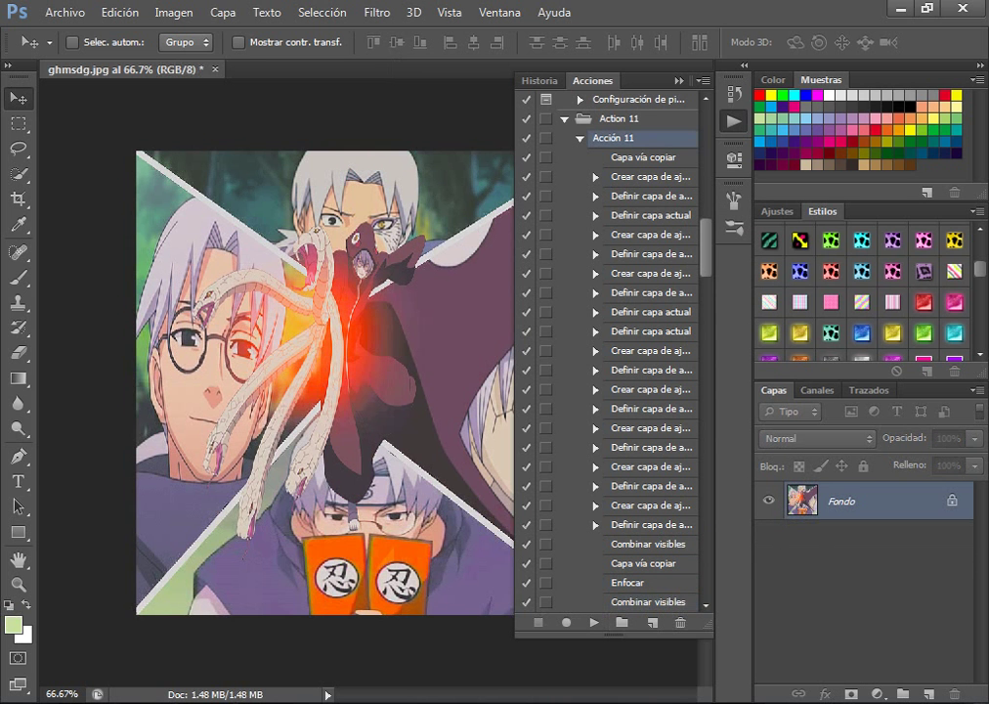
pyautogui.click(733, 121)
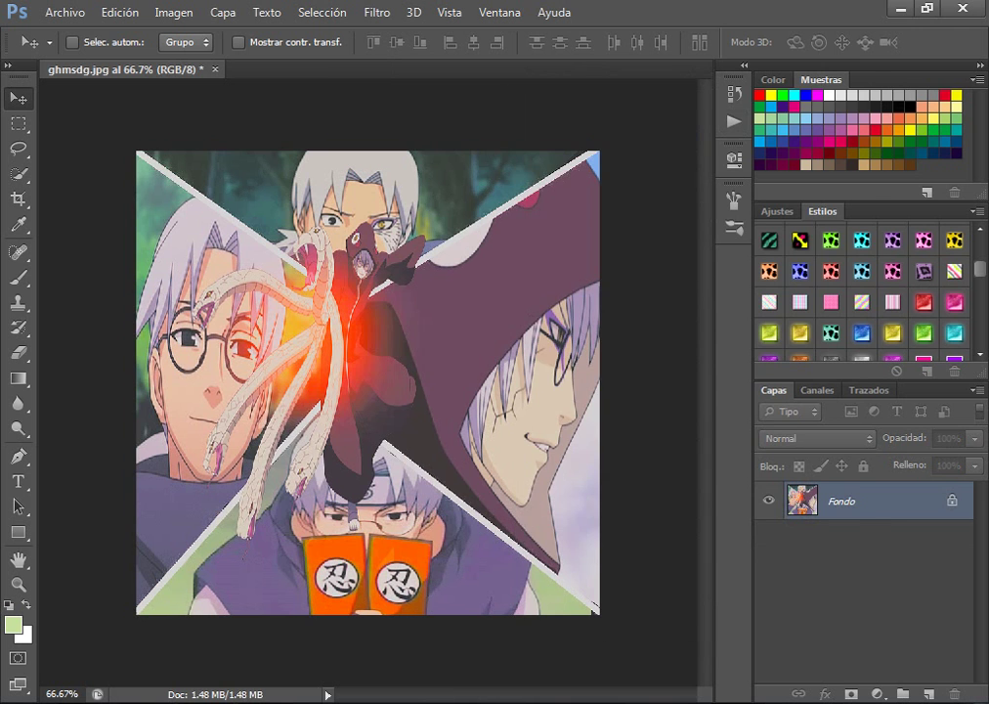
# Write the three-line note 'TERMINADO ESTO PODREMOS PONERLE ALGUN / NOMBRE O LO QUE QUIERAN / Y POR ULTIMO LO GUARDAMOS'
pyautogui.write('T')
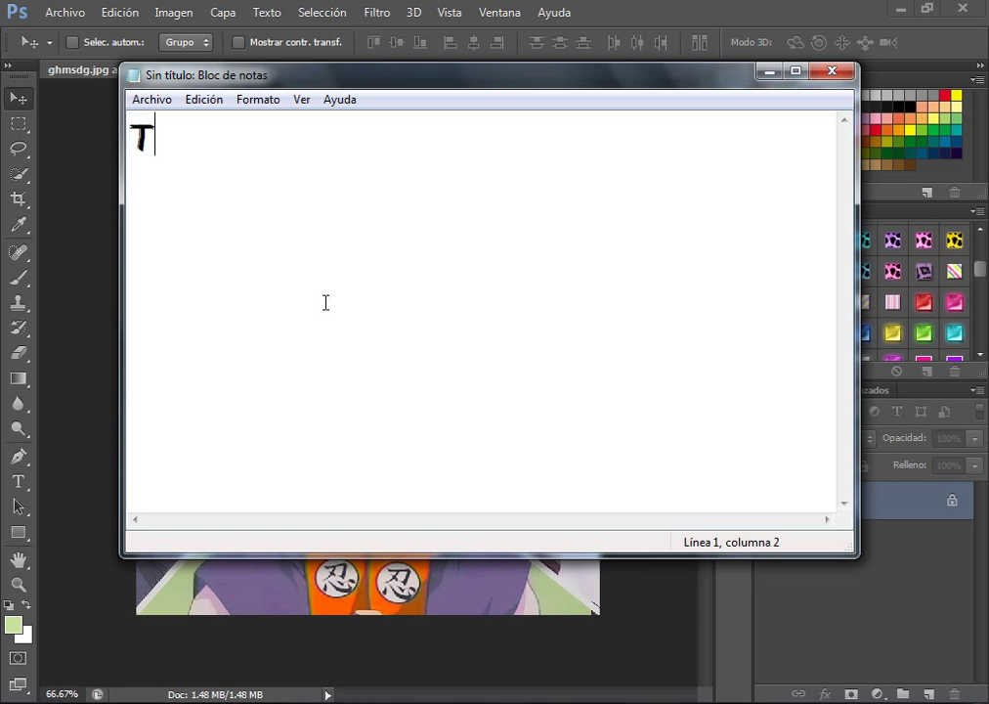
pyautogui.write('ERMINADO E')
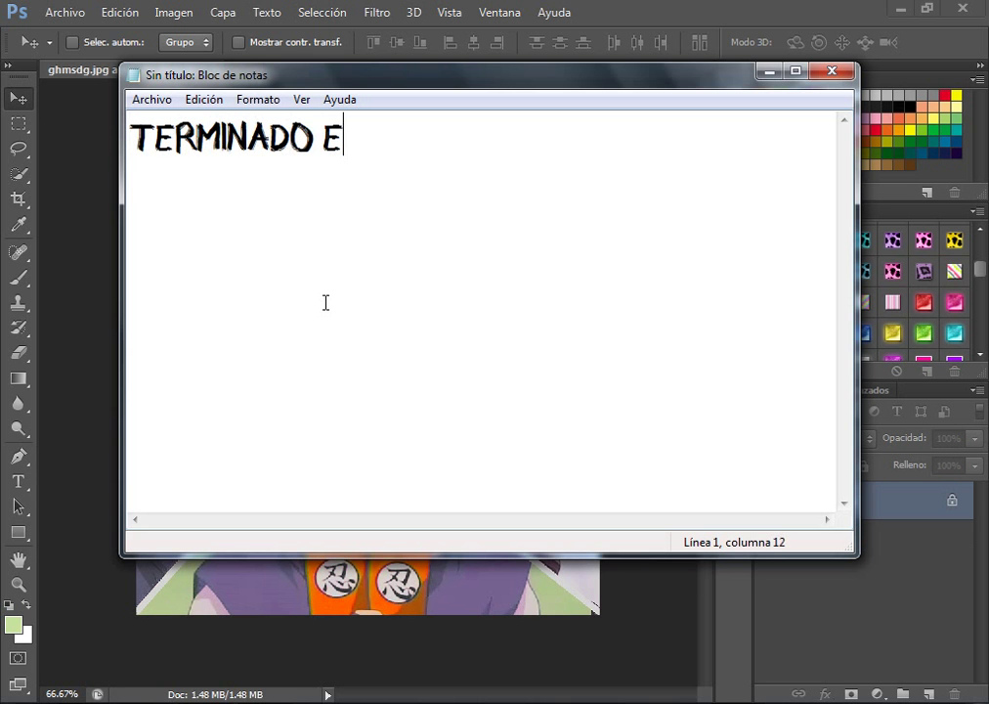
pyautogui.write('STO PO')
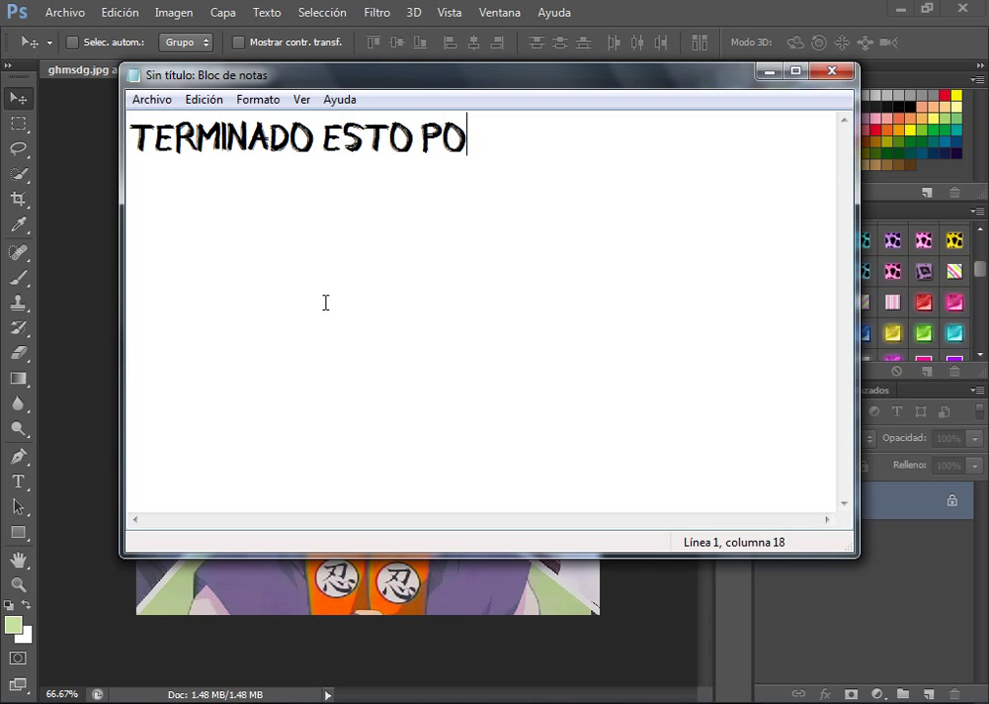
pyautogui.write('DREMOS PO')
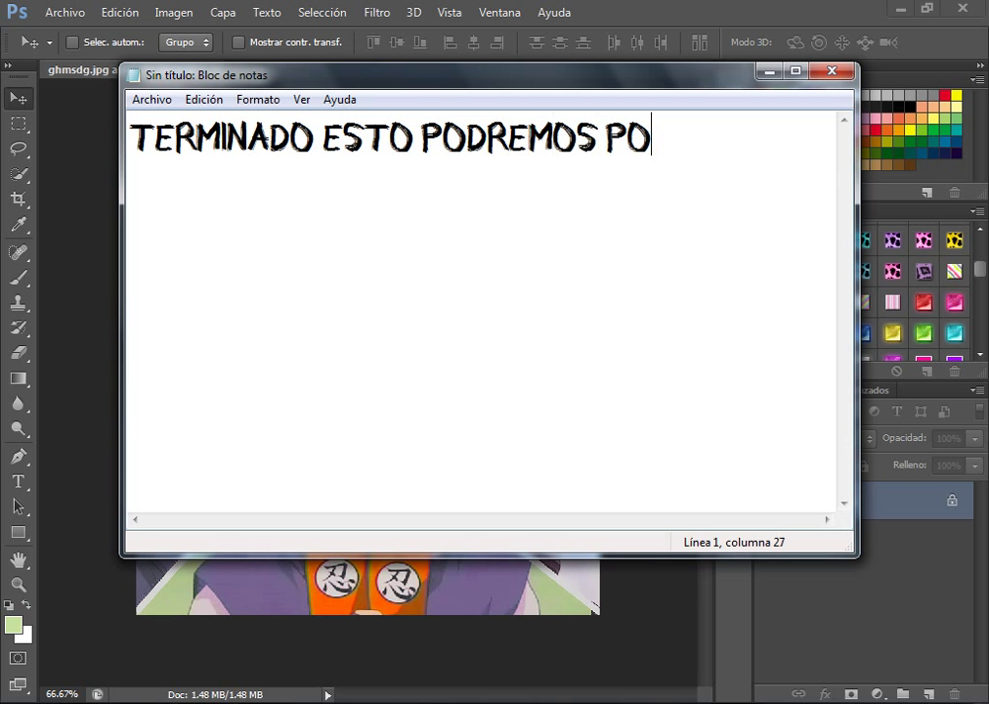
pyautogui.write('NERLE ')
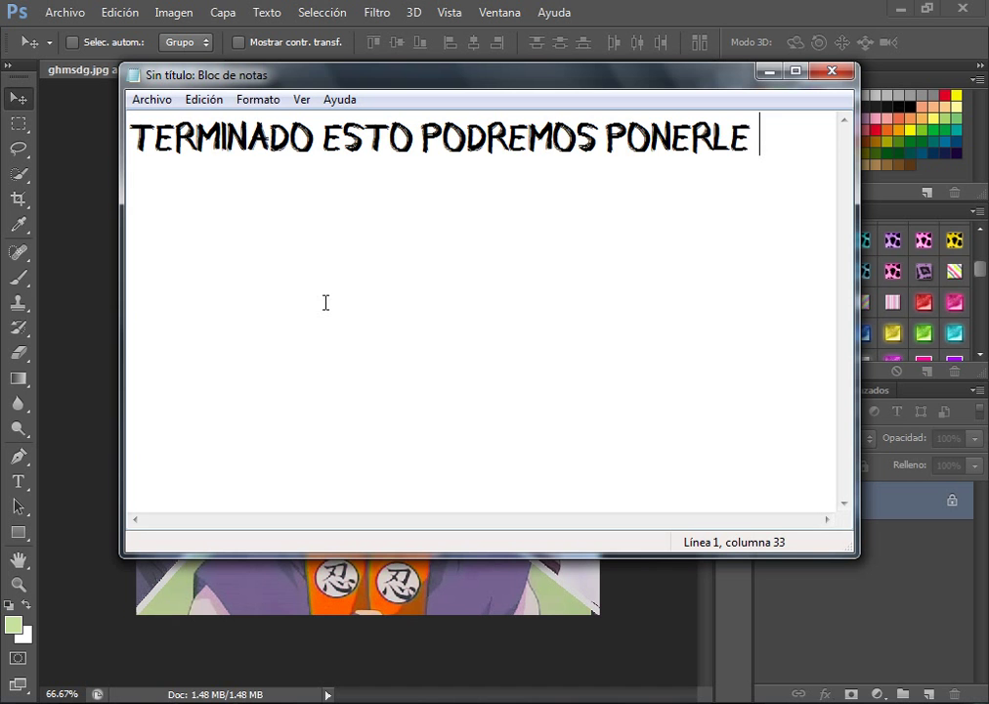
pyautogui.write('ALGUN')
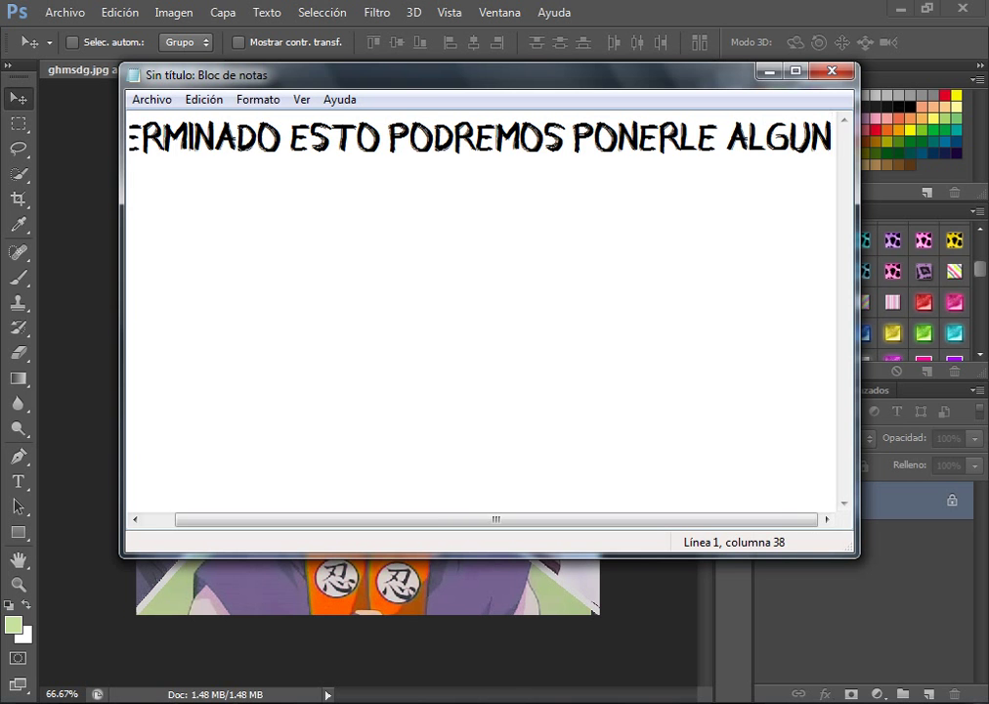
pyautogui.press('Return')
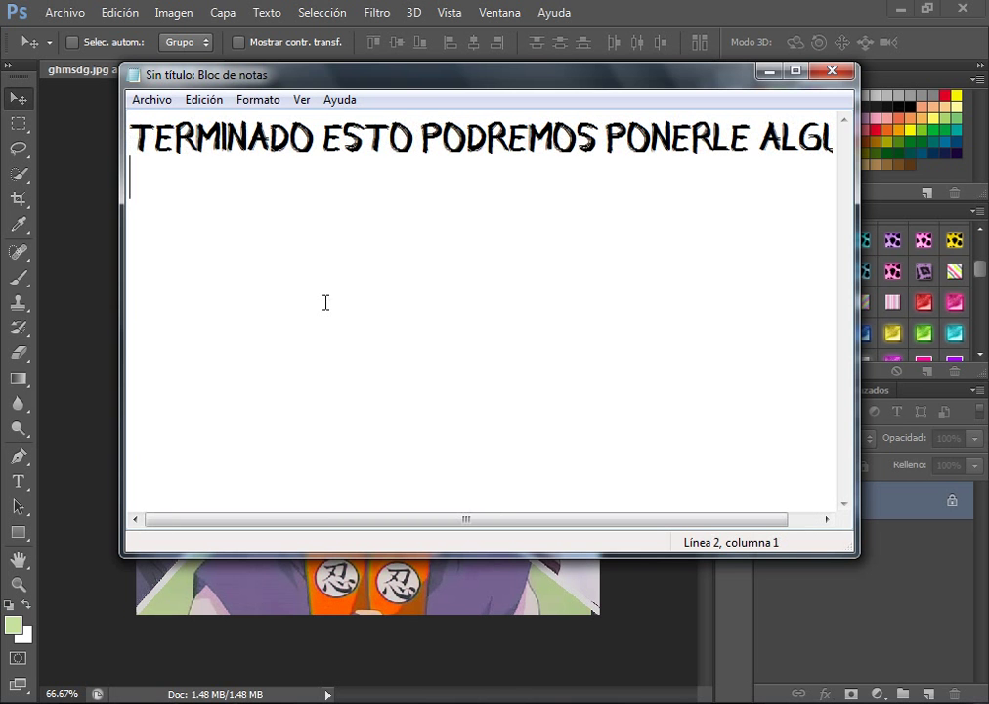
pyautogui.write('NOMBRE O ')
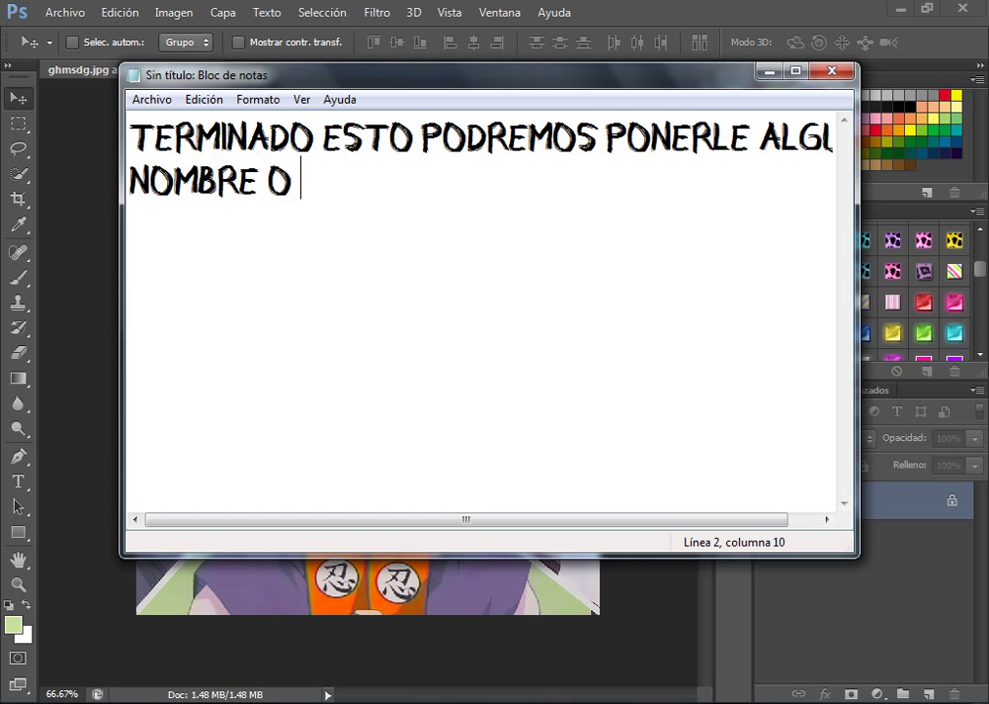
pyautogui.write('LO QUE QUIE')
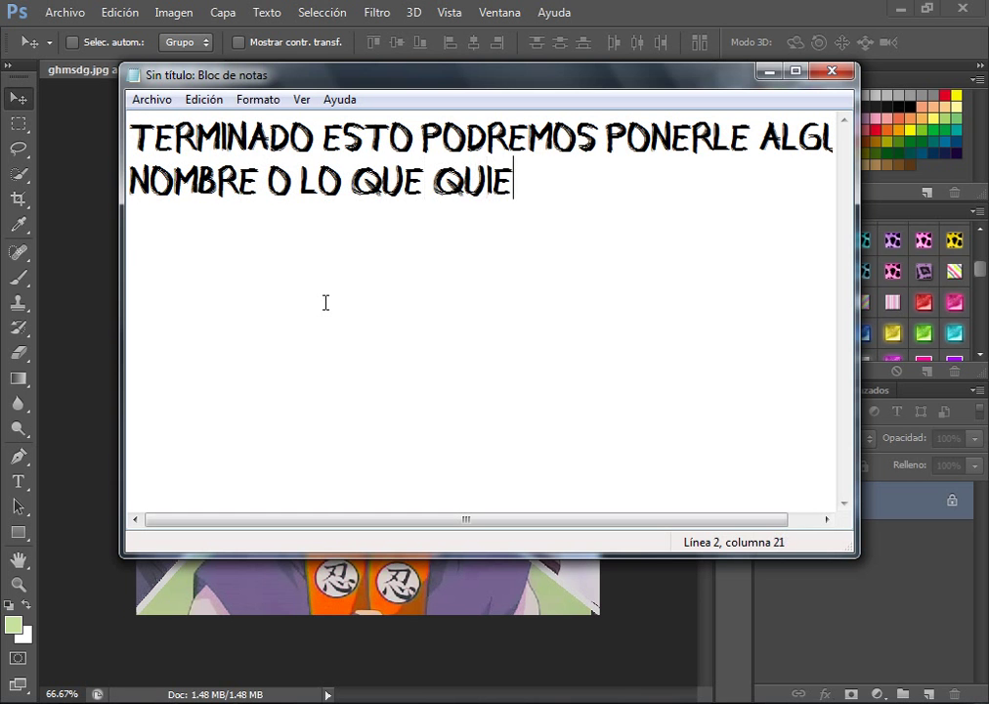
pyautogui.write('RAN')
pyautogui.press('Return')
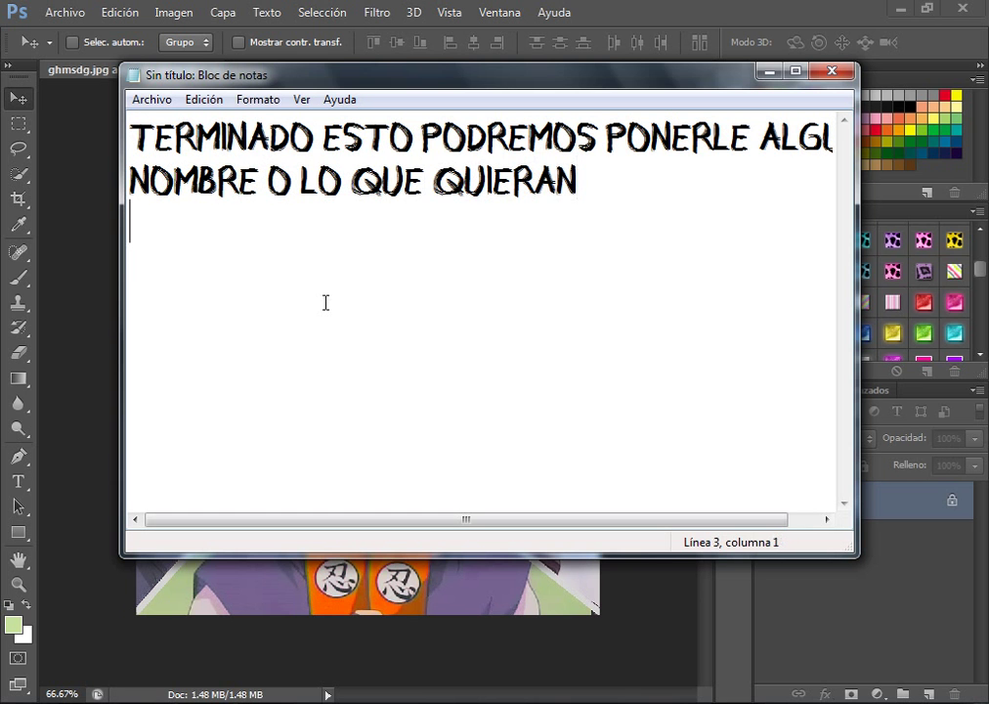
pyautogui.write('Y POR ')
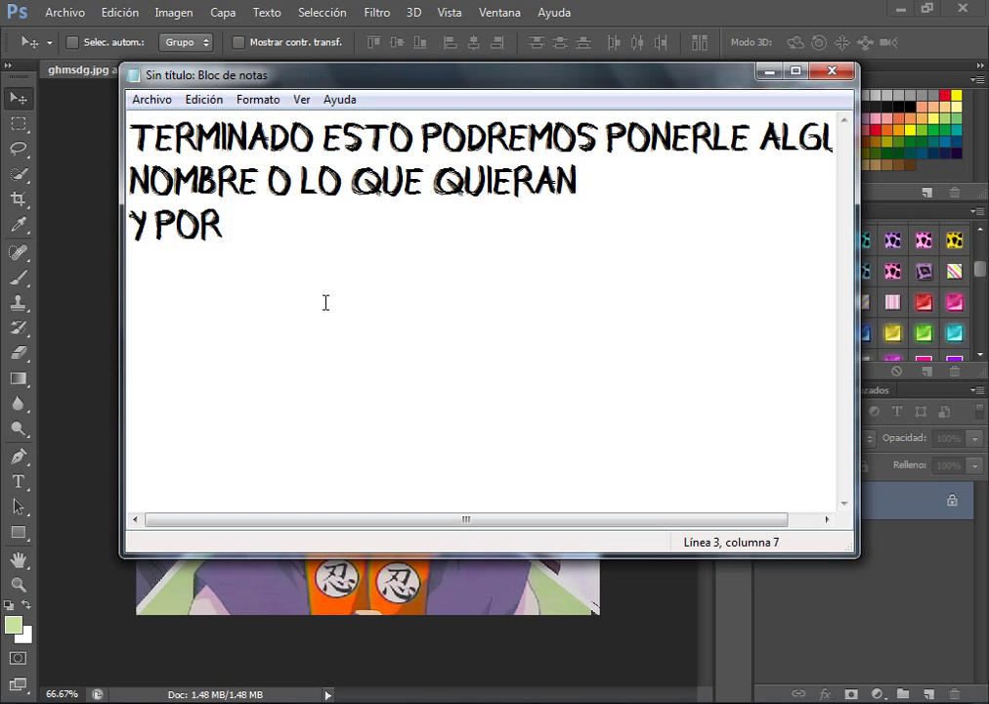
pyautogui.write('ULTI')
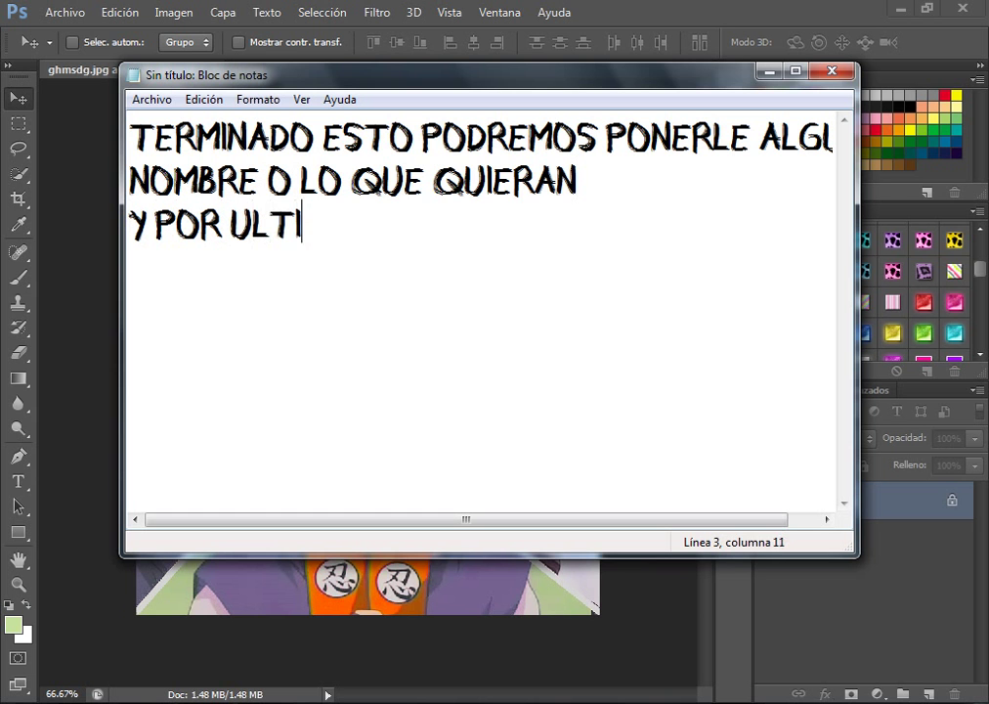
pyautogui.write('MO ñ')
pyautogui.press('BackSpace')
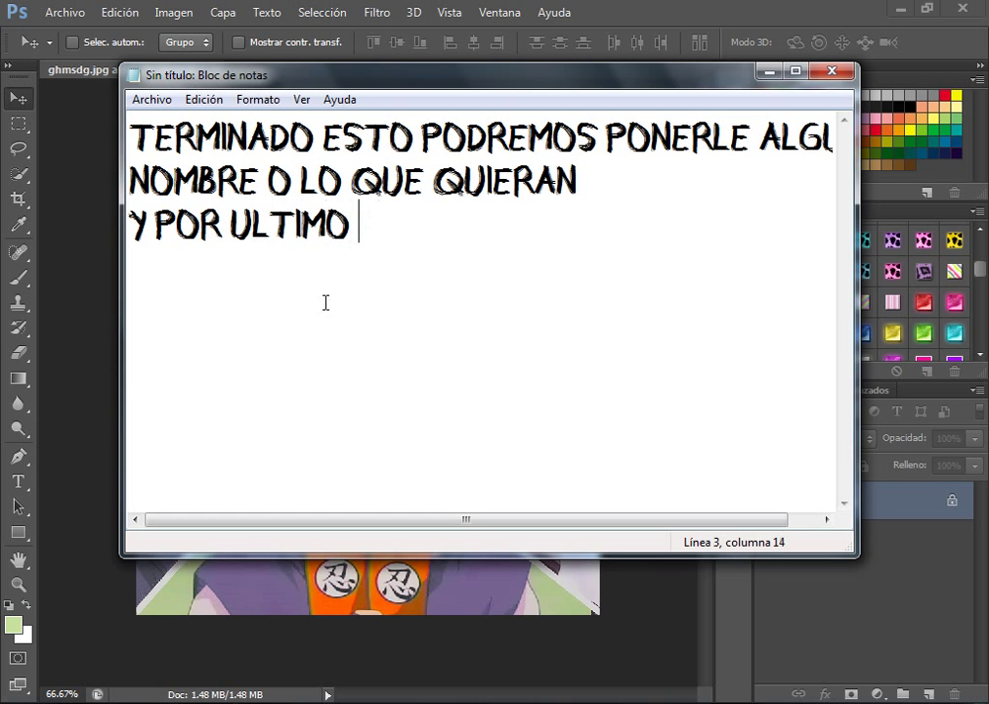
pyautogui.write('LO GUARD')
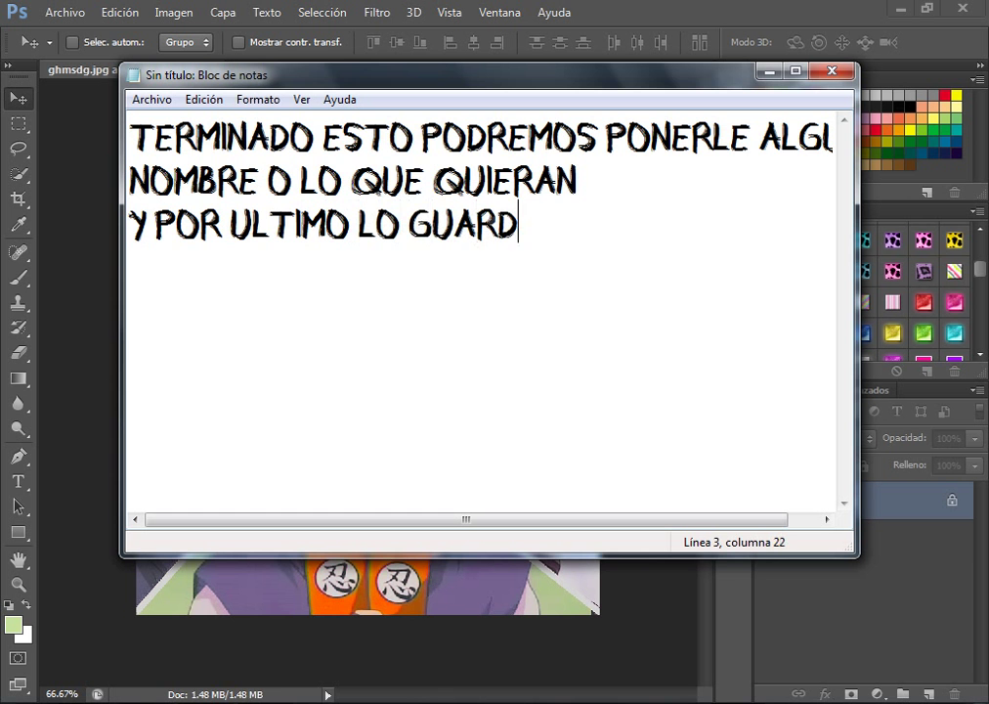
pyautogui.write('AMOS')
# Select all of the note's text and delete it
pyautogui.moveTo(616, 216); pyautogui.dragTo(130, 224)
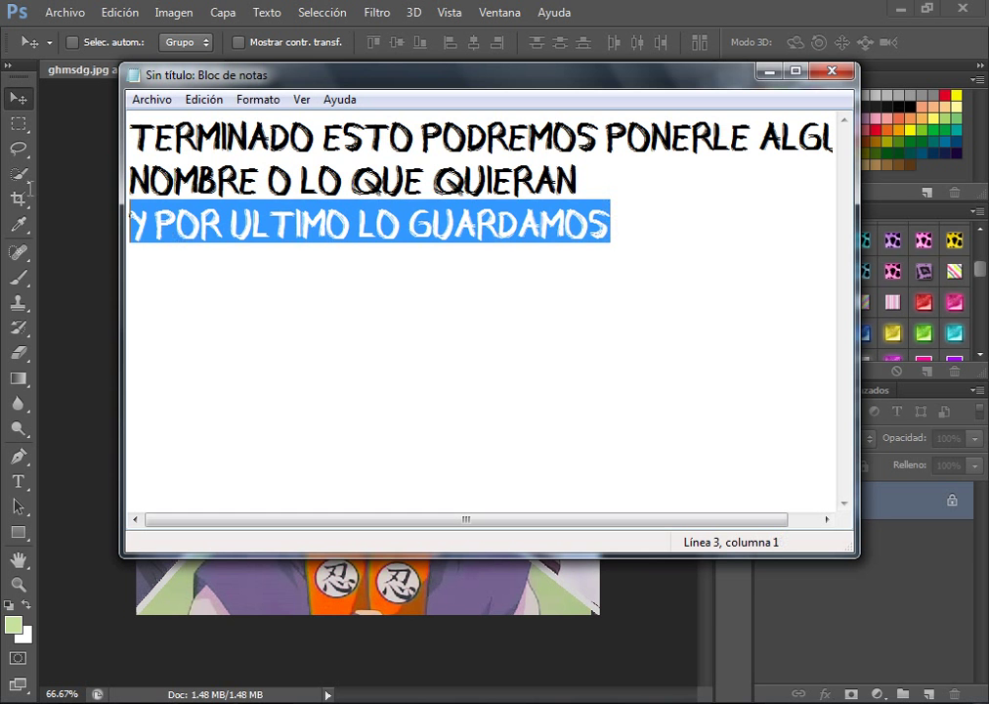
pyautogui.hotkey('ctrl', 'a')
pyautogui.press('Delete')
# Save the collage as 'Kabuto Yakushi' in the Creadas > Collages folder
pyautogui.hotkey('alt', 'Tab')
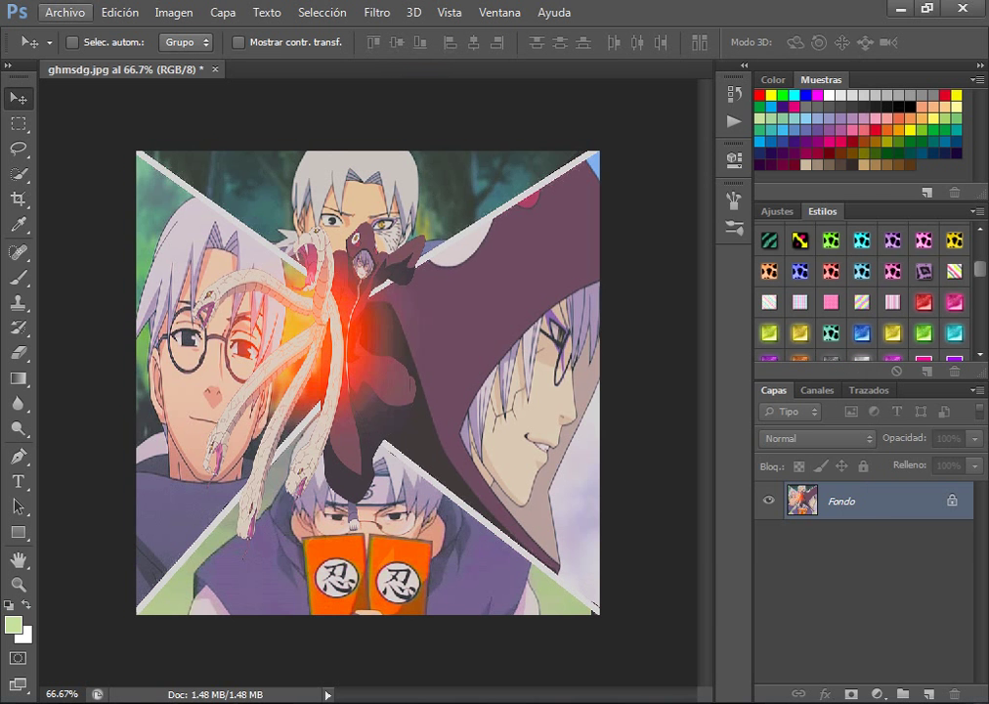
pyautogui.click(65, 11)
pyautogui.click(88, 428)
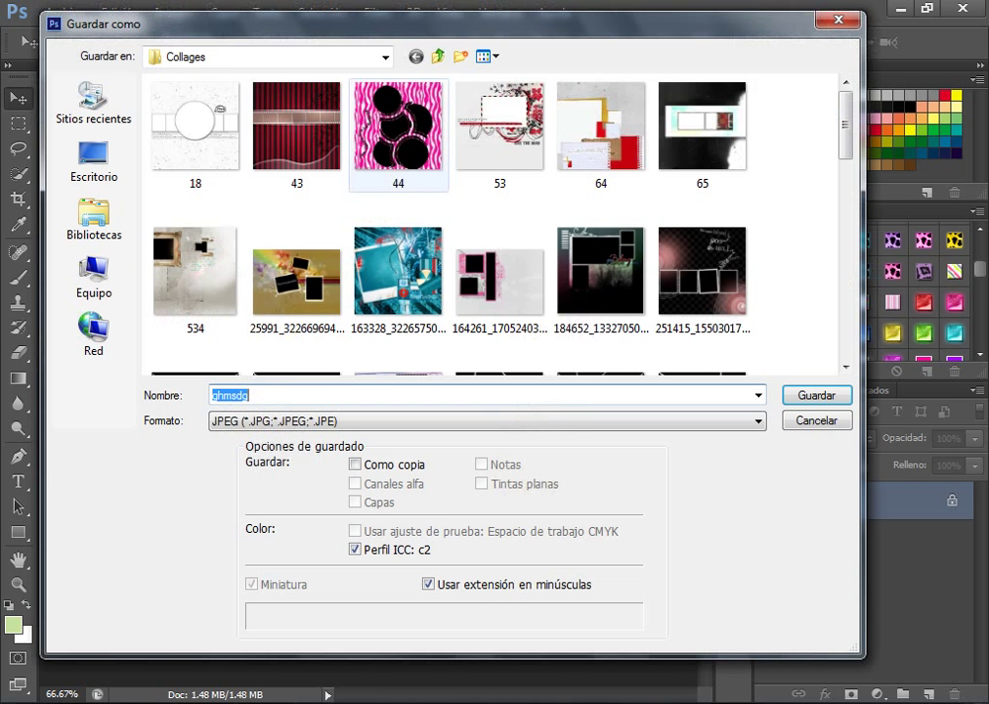
pyautogui.click(438, 55)
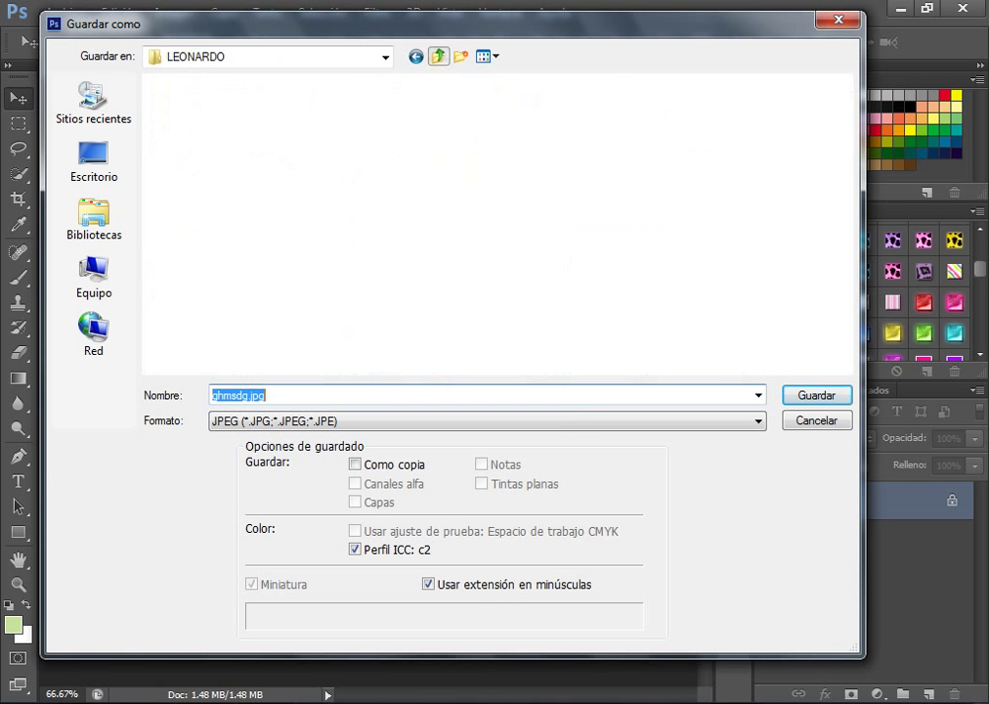
pyautogui.doubleClick(198, 133)
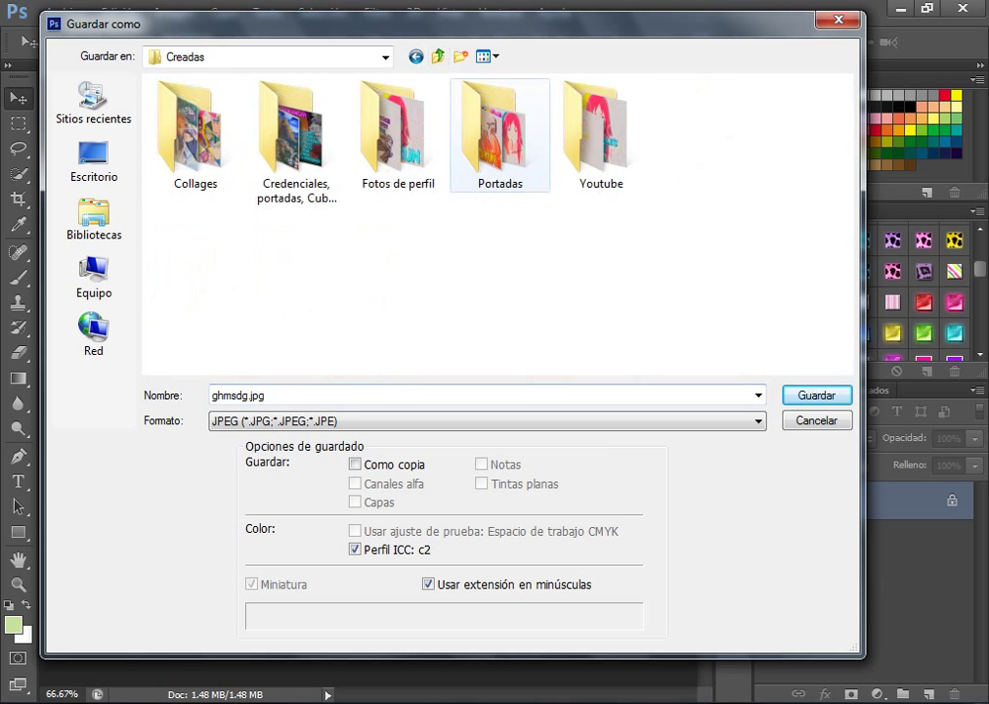
pyautogui.click(195, 132)
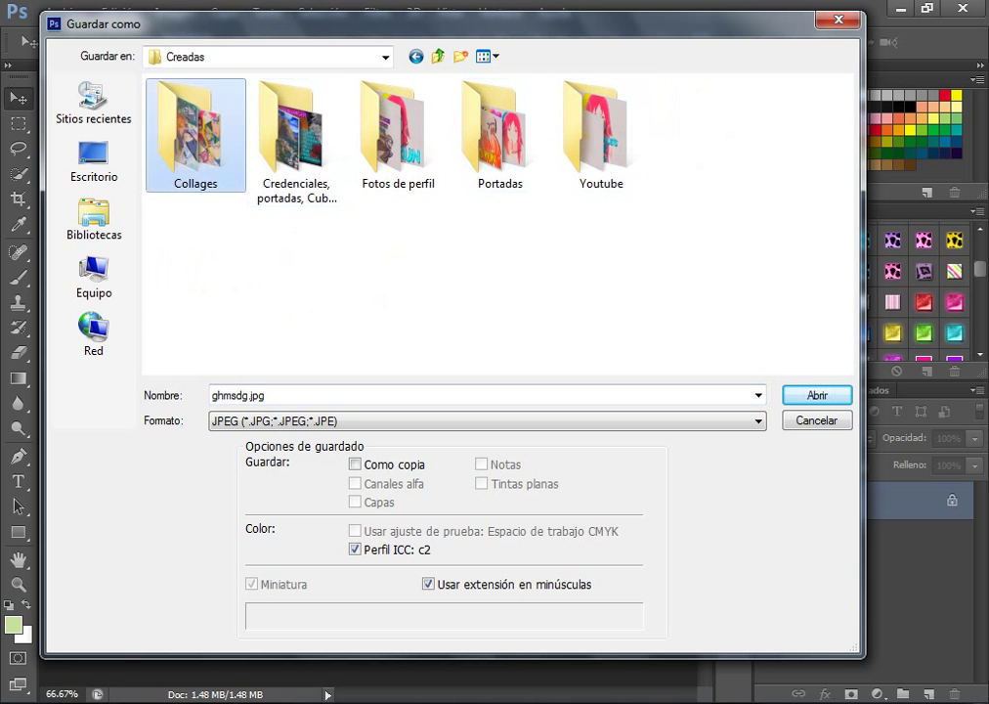
pyautogui.doubleClick(195, 132)
pyautogui.hotkey('shift', 'Tab')
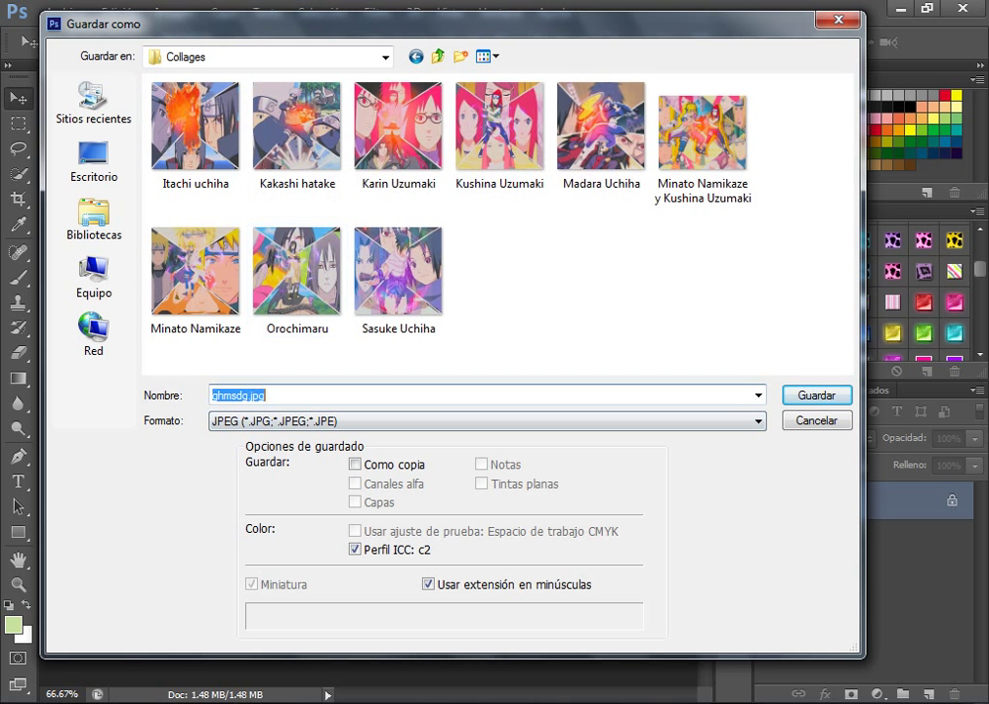
pyautogui.write('Ka')
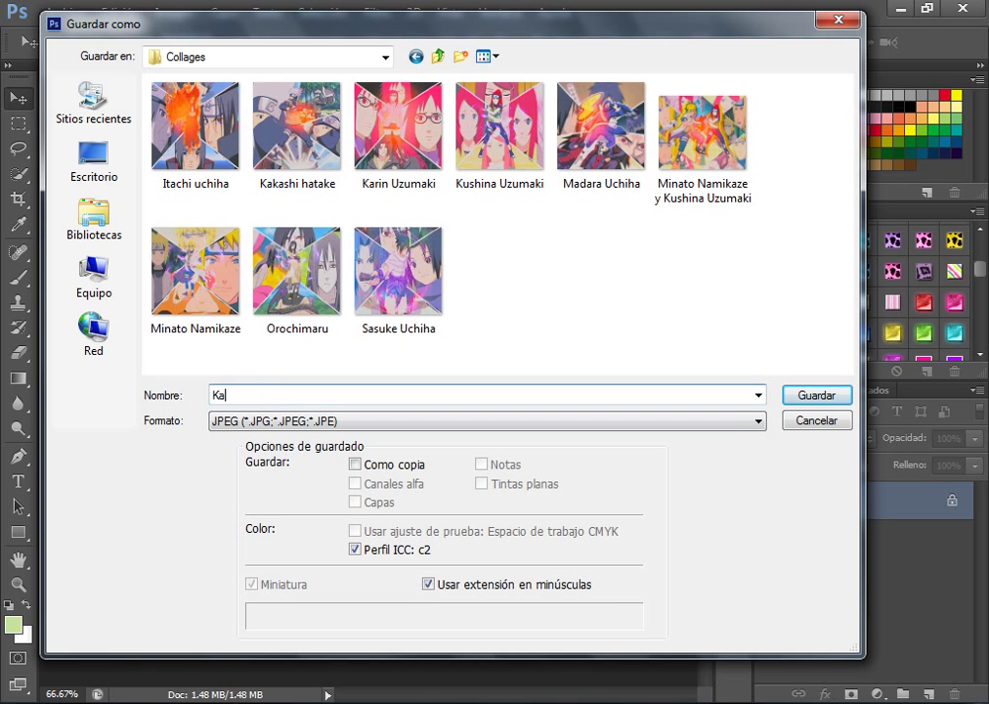
pyautogui.write('buto')
pyautogui.write(' Ya')
pyautogui.write('kushi')
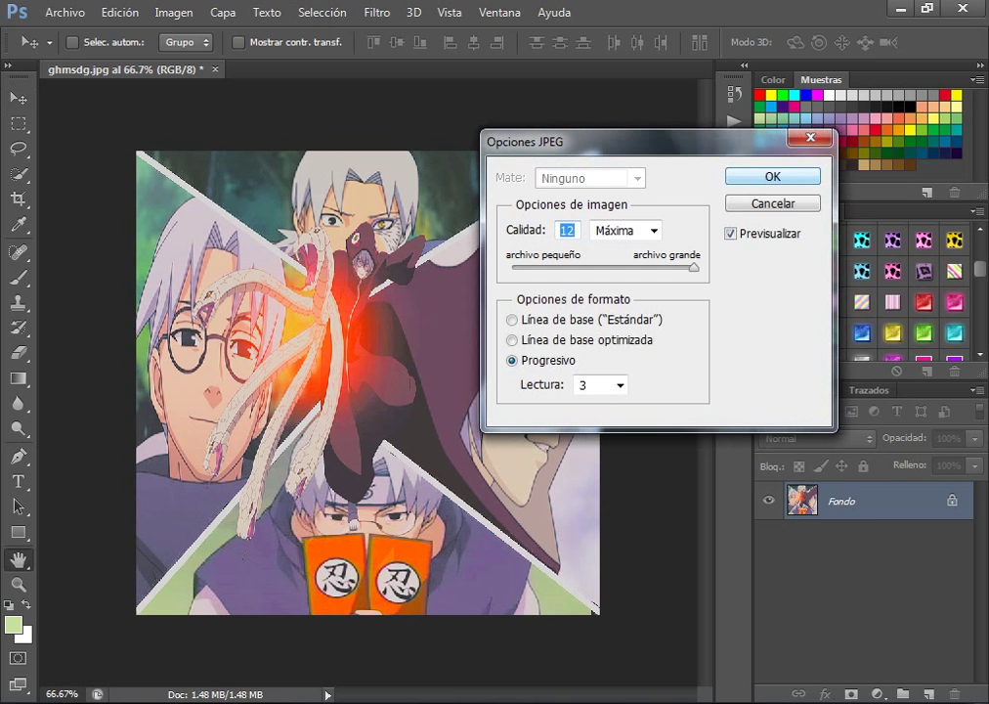
# Confirm the JPEG save, then note 'y asi con el personaje o los personajes / que quieran'
pyautogui.press('Return')
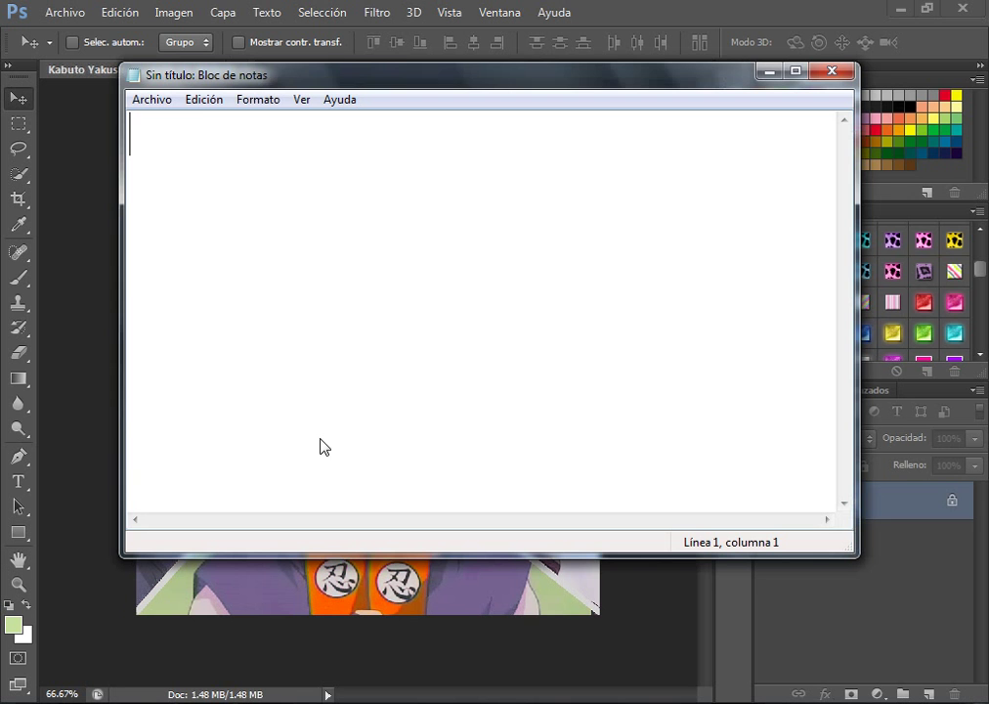
pyautogui.write('y as')
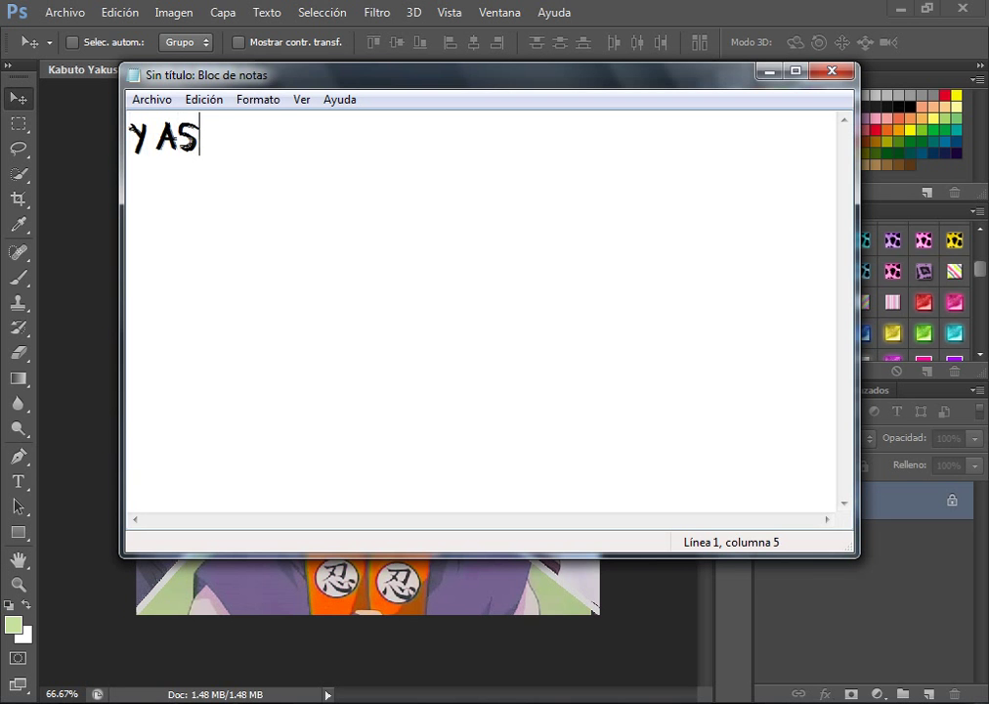
pyautogui.write('i con e')
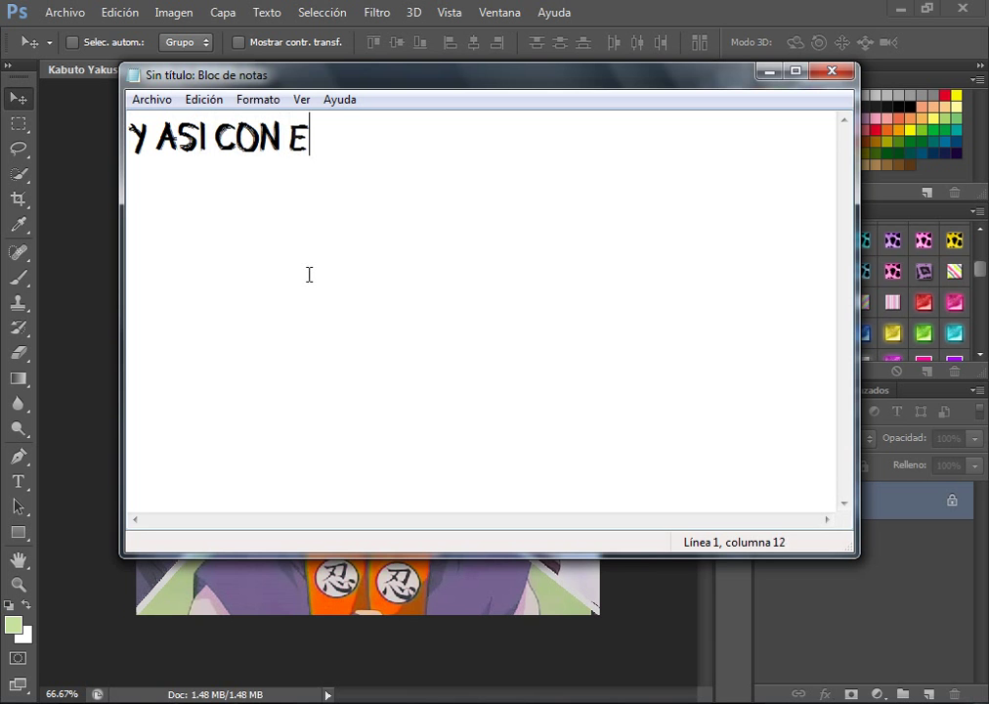
pyautogui.write('l persona')
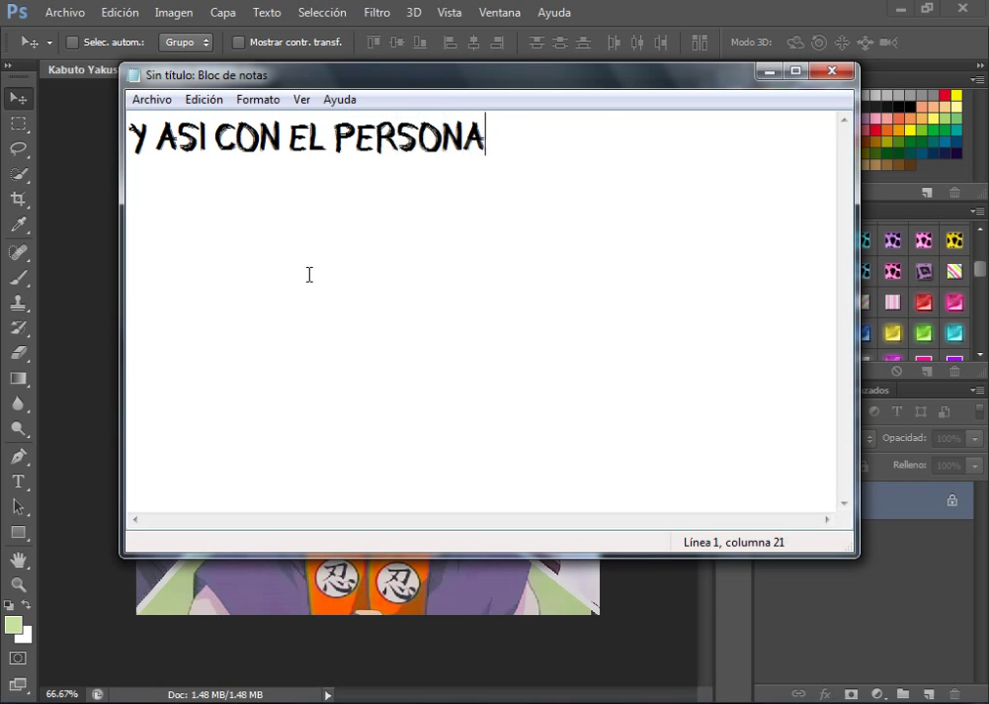
pyautogui.write('je o los p')
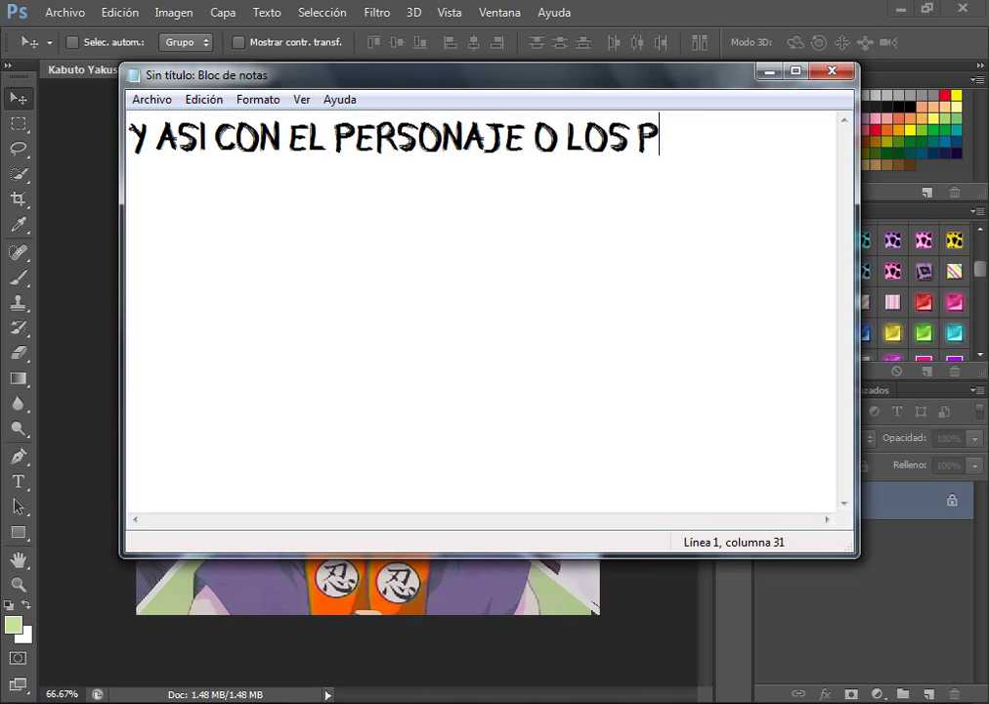
pyautogui.write('pers')
pyautogui.press('BackSpace')
pyautogui.press('BackSpace')
pyautogui.press('BackSpace')
pyautogui.press('BackSpace')
pyautogui.write('ersonajes')
pyautogui.press('Return')
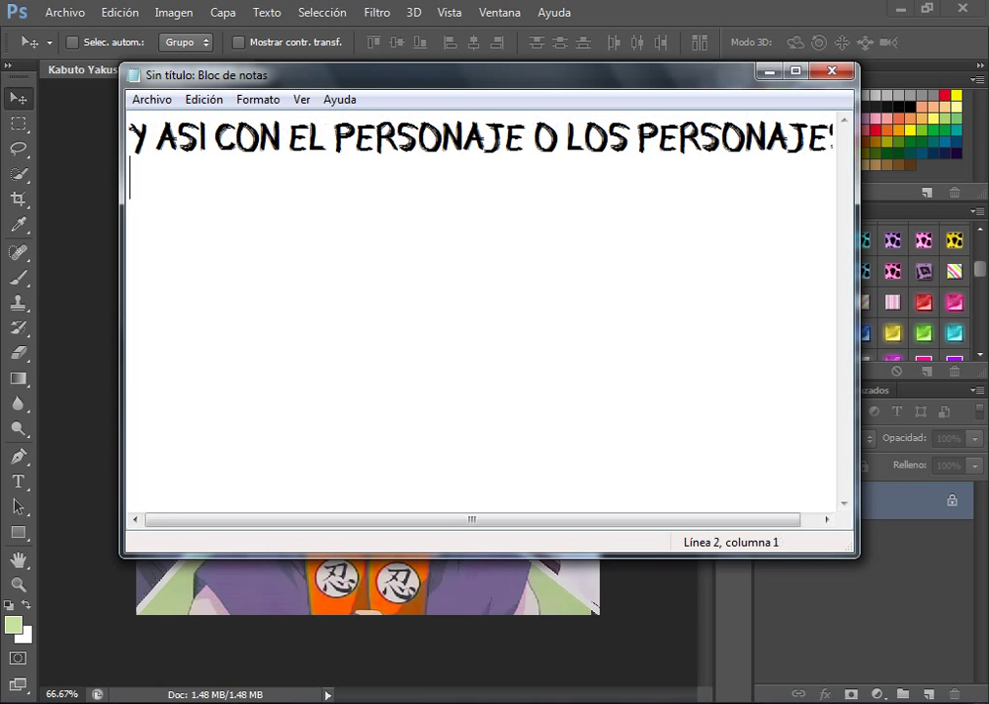
pyautogui.write('que quie')
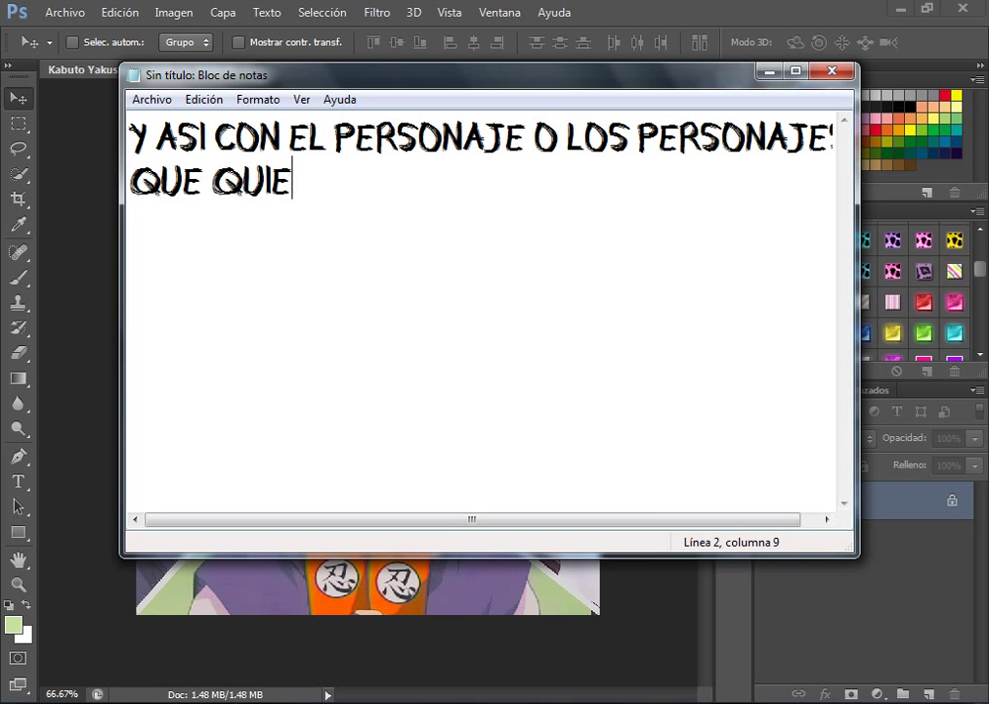
pyautogui.write('ran')
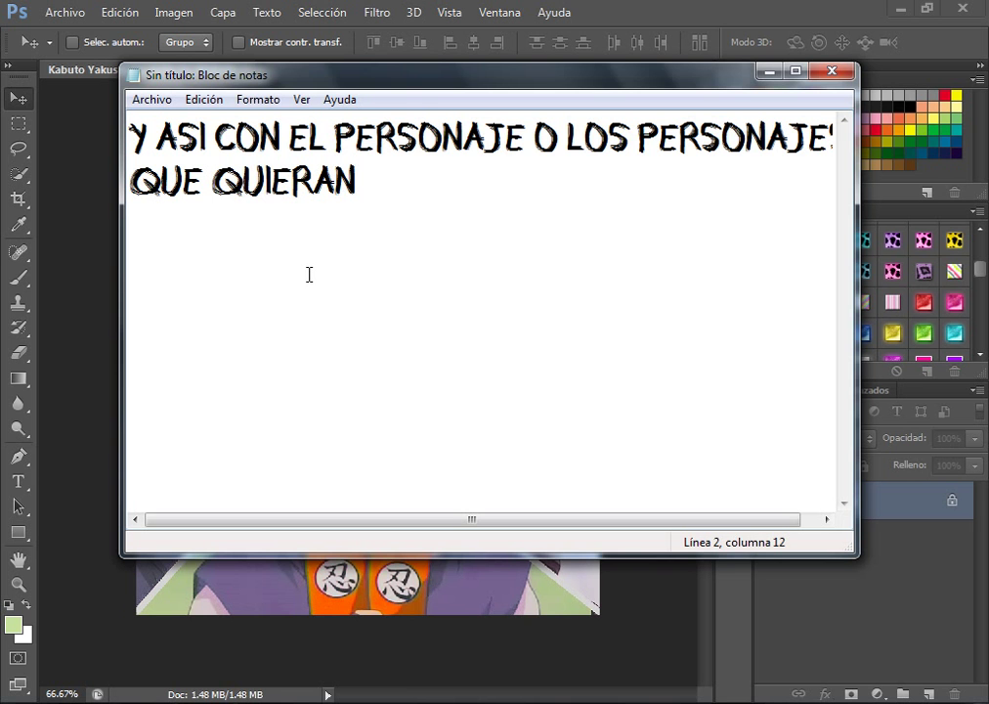
# Replace the note with 'PUEDEN PROBAR VARIOS ESTILOS, PARA QUE SEAN INOVADORES Y LES QUEDEN MEJOR SUS COLLAGES'
pyautogui.hotkey('ctrl', 'a')
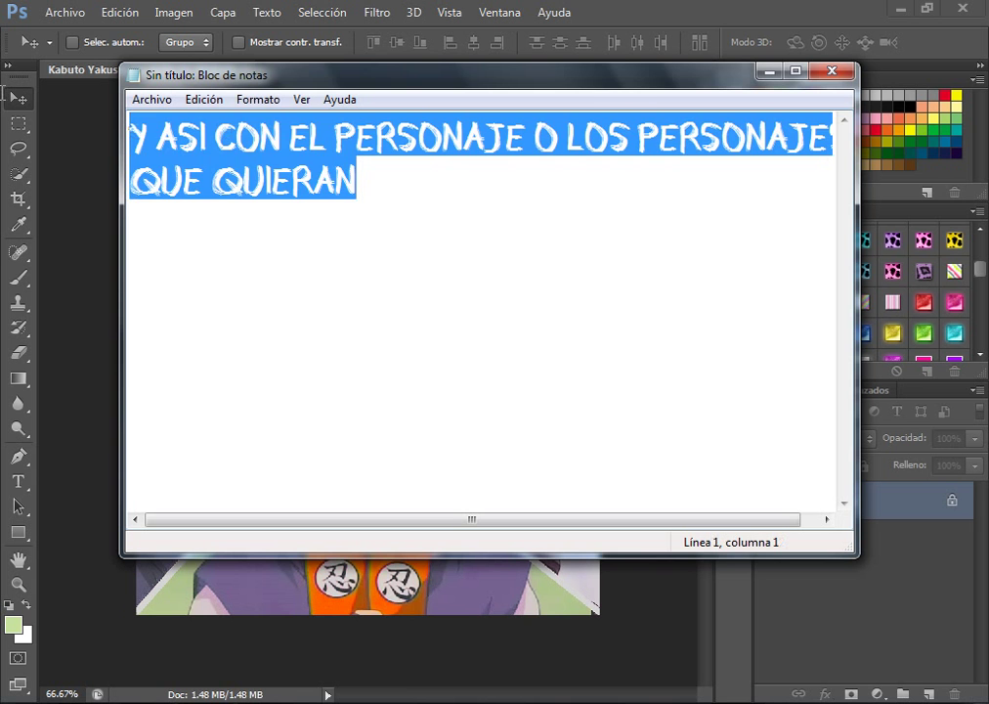
pyautogui.write('PUEDEN ')
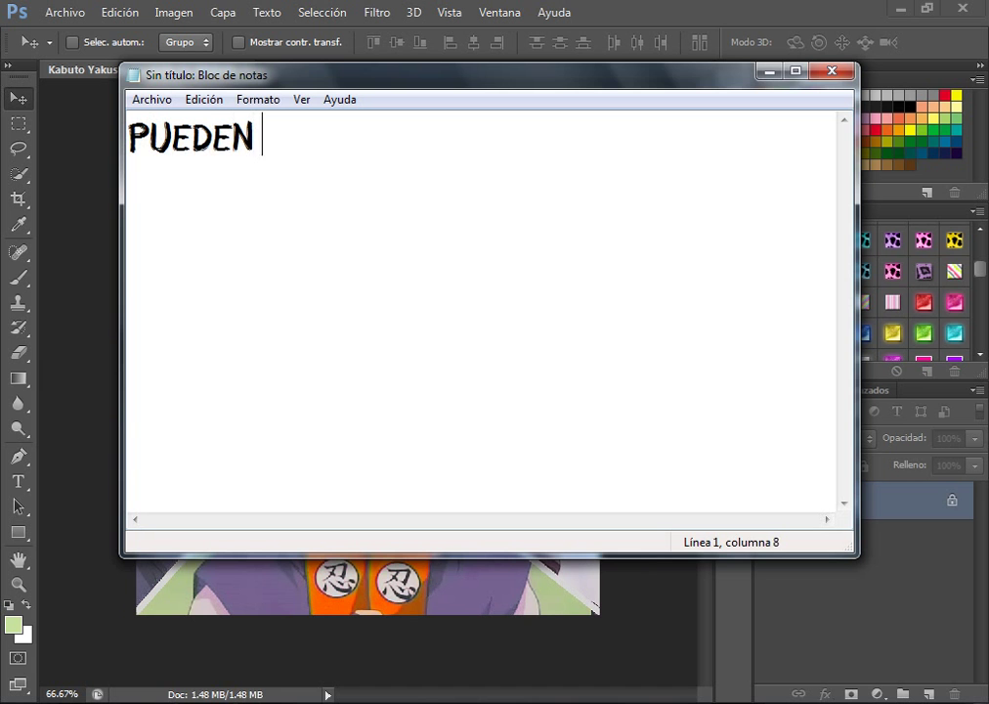
pyautogui.write('PROBAR B')
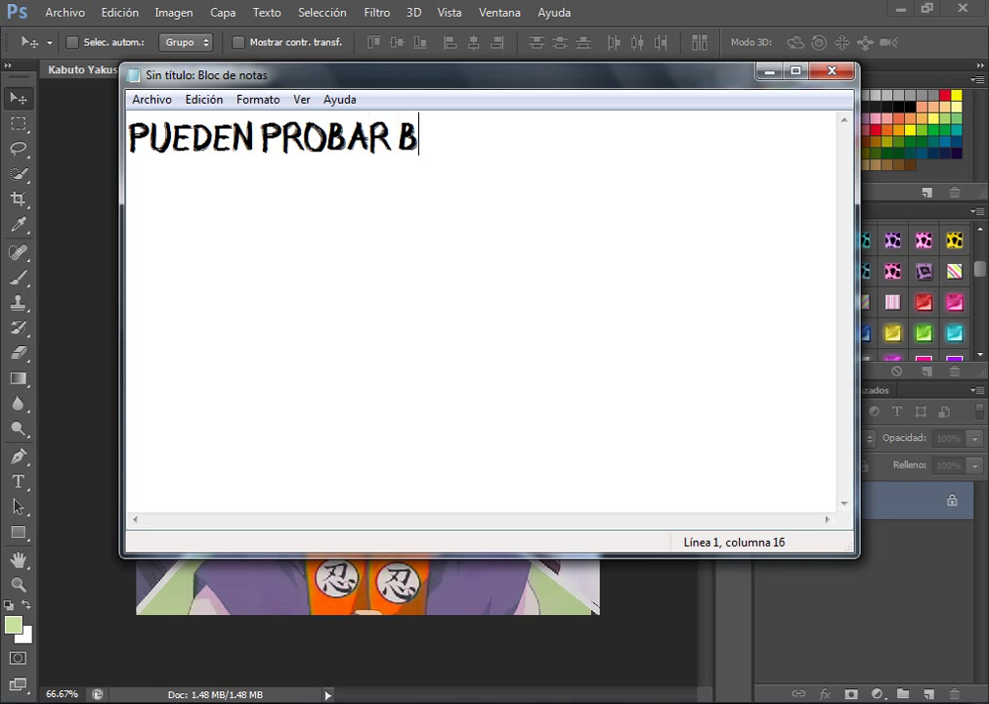
pyautogui.press('BackSpace')
pyautogui.write('VARIOS ES')
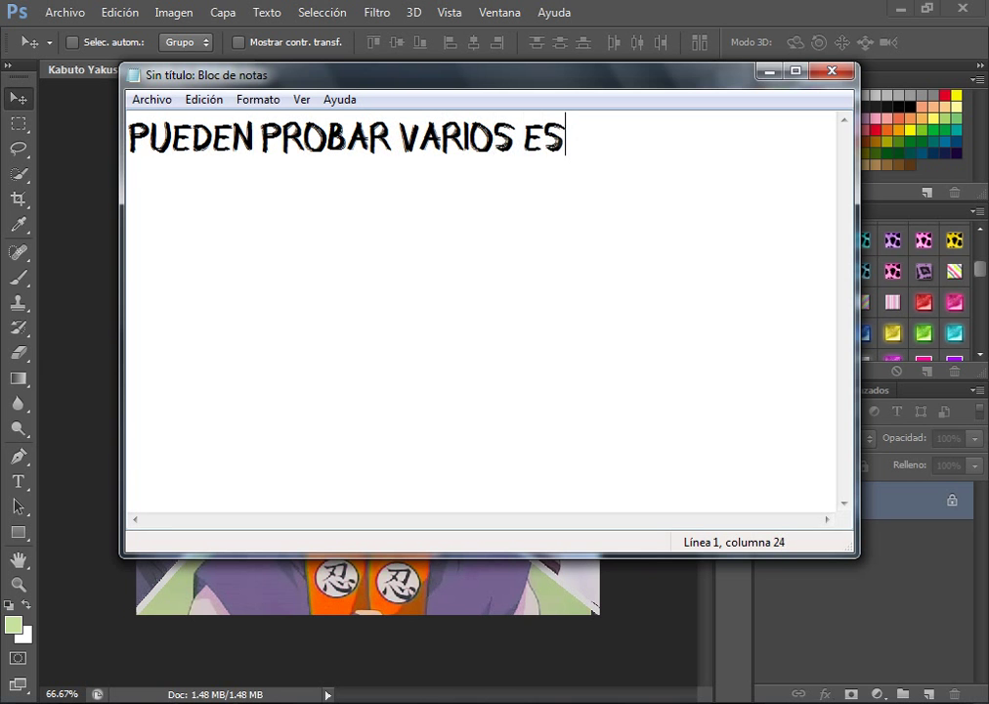
pyautogui.write('TILOS')
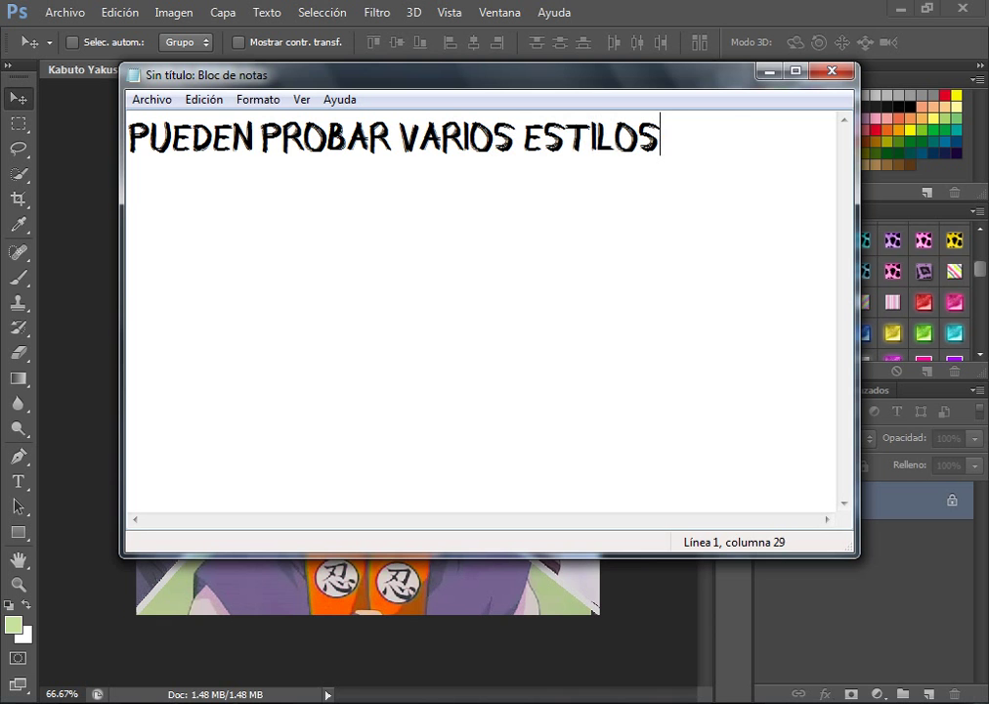
pyautogui.write(', PARA')
pyautogui.press('Return')
pyautogui.write('QUE')
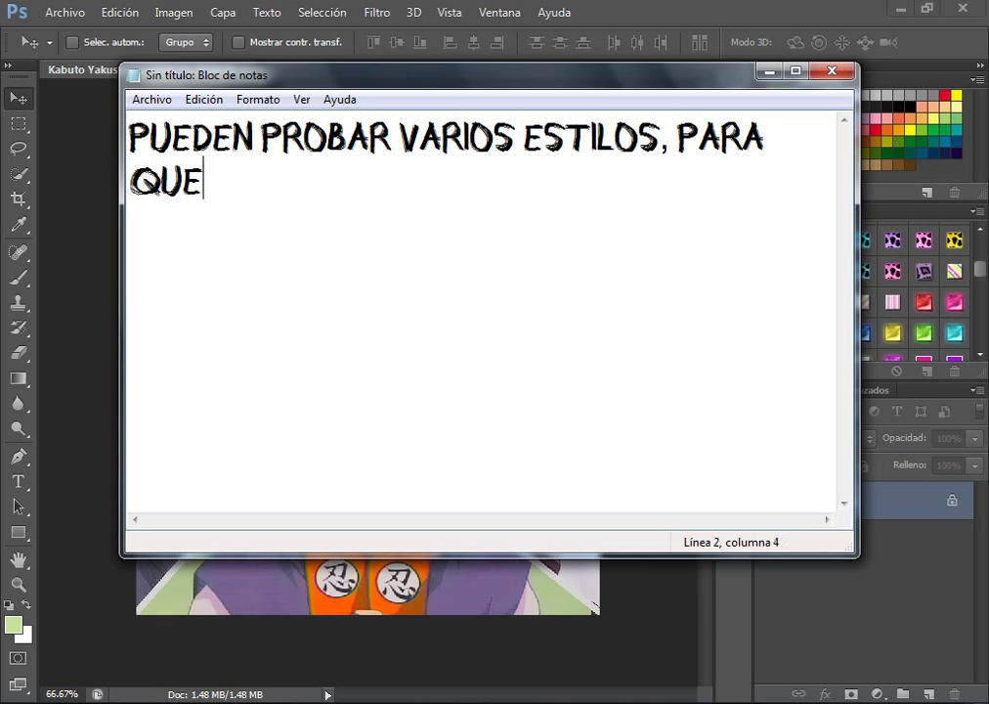
pyautogui.write(' SEAN IN')
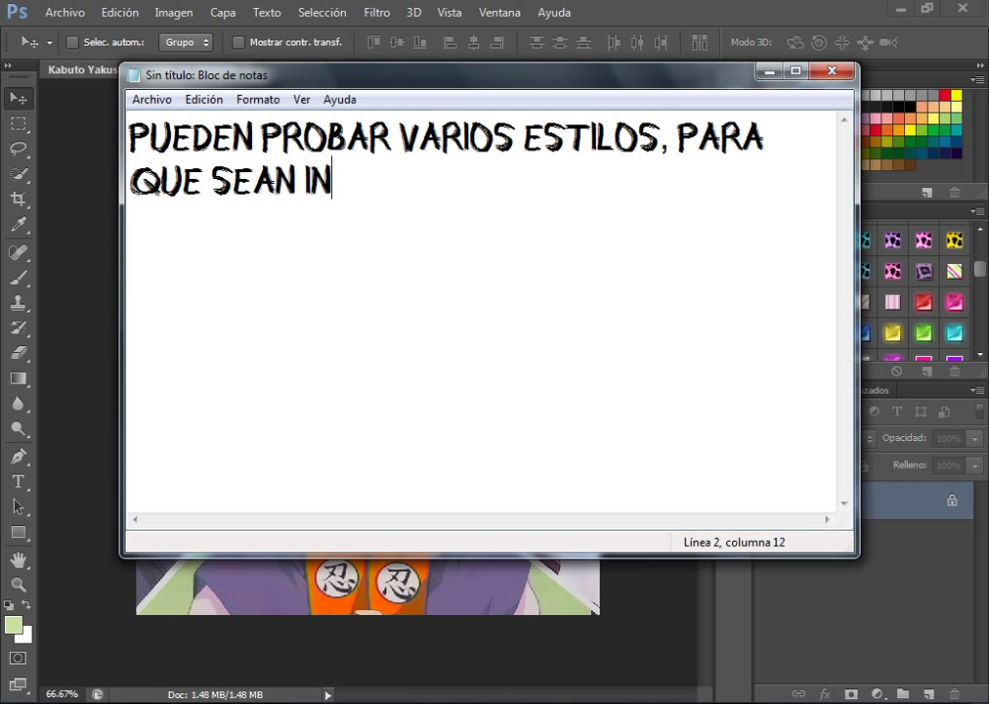
pyautogui.write('OVADORES ')
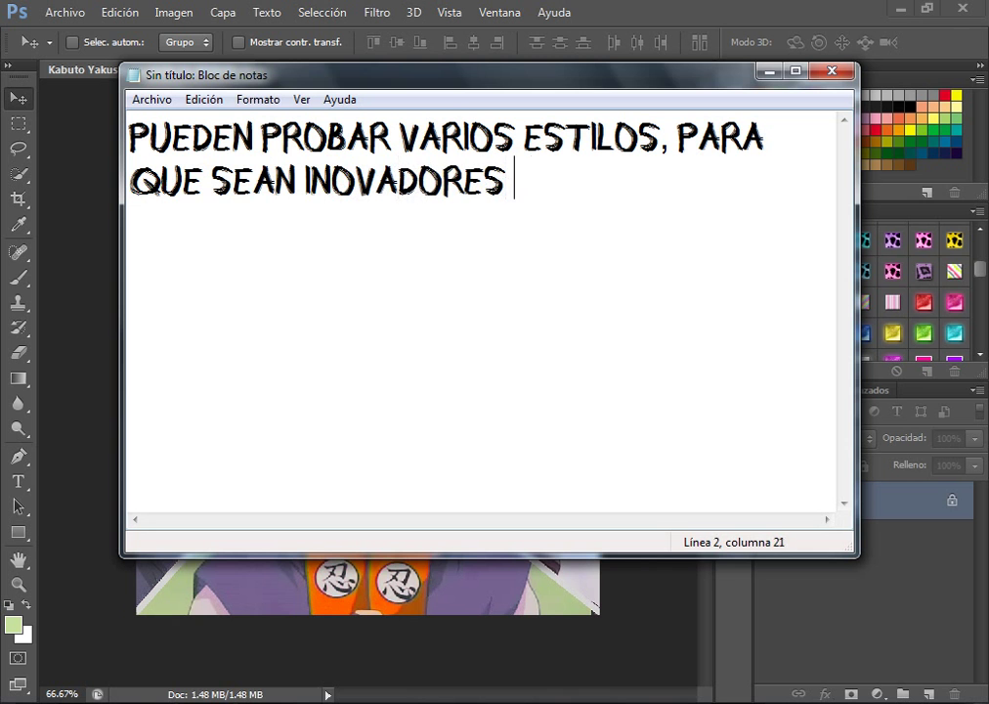
pyautogui.write('Y LES QUEDE')
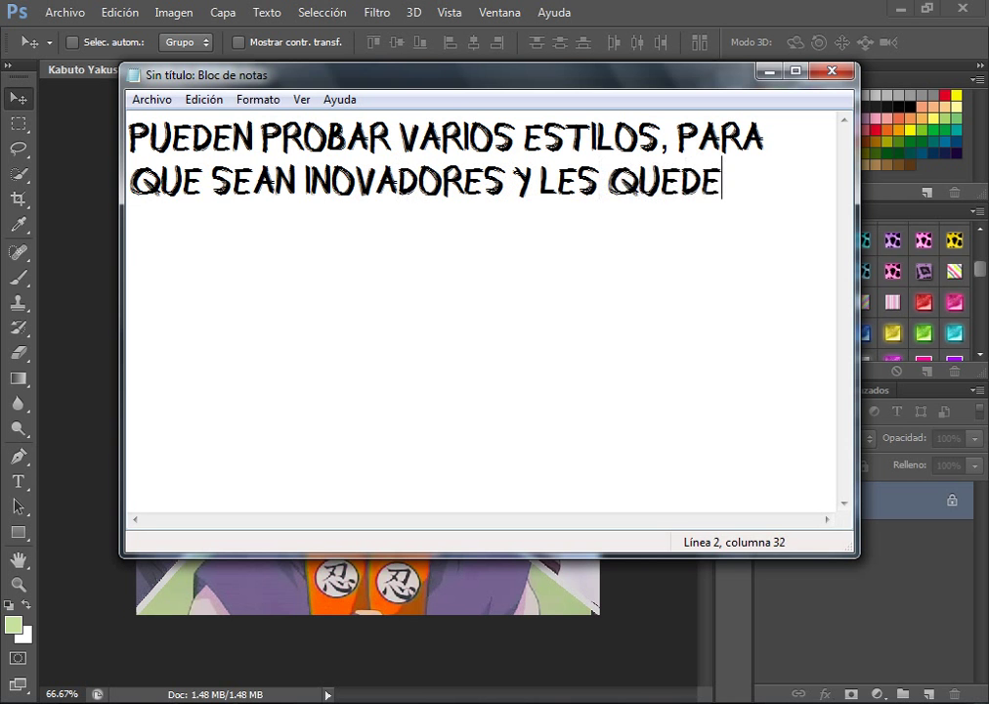
pyautogui.write('N')
pyautogui.press('Return')
pyautogui.write('MEJOR')
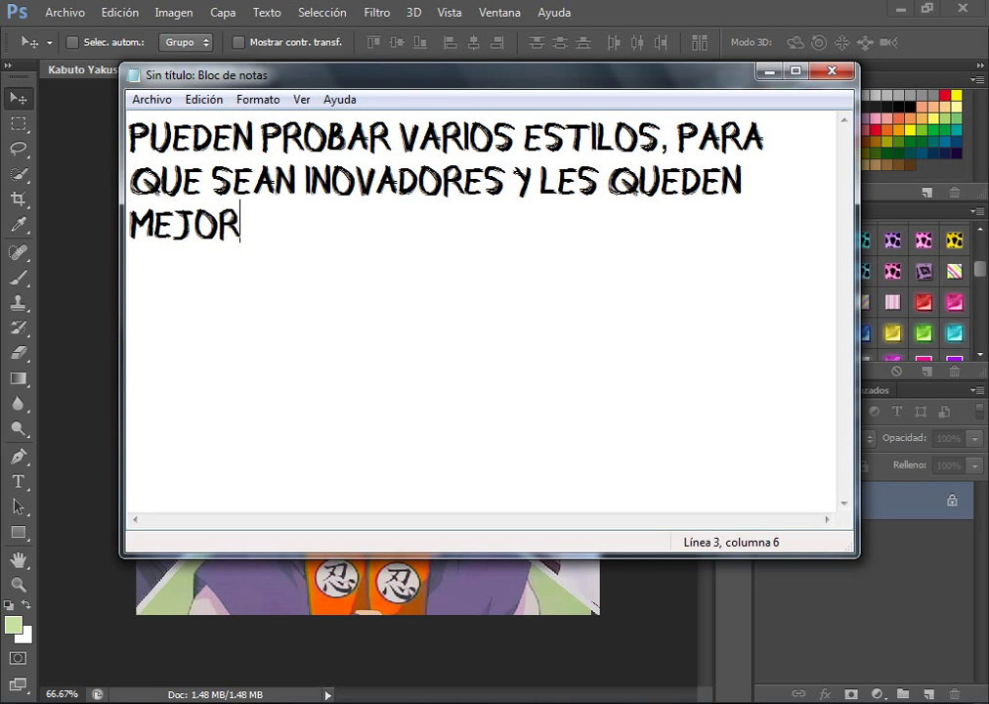
pyautogui.write(' SUS COLLA')
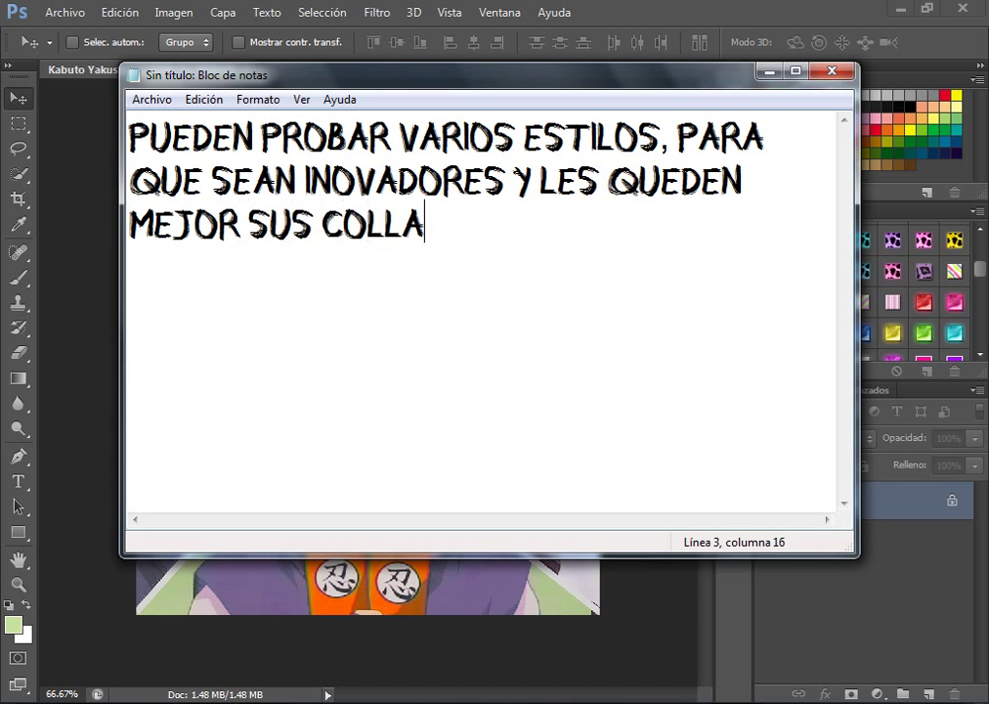
pyautogui.write('GES')
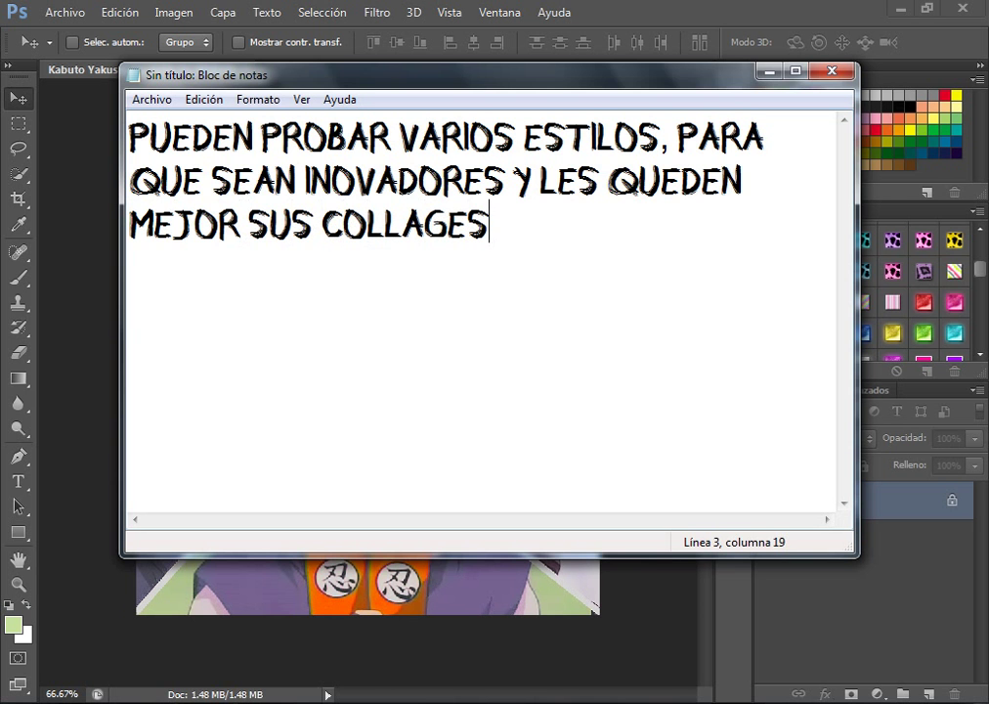
pyautogui.moveTo(530, 232); pyautogui.dragTo(129, 125)
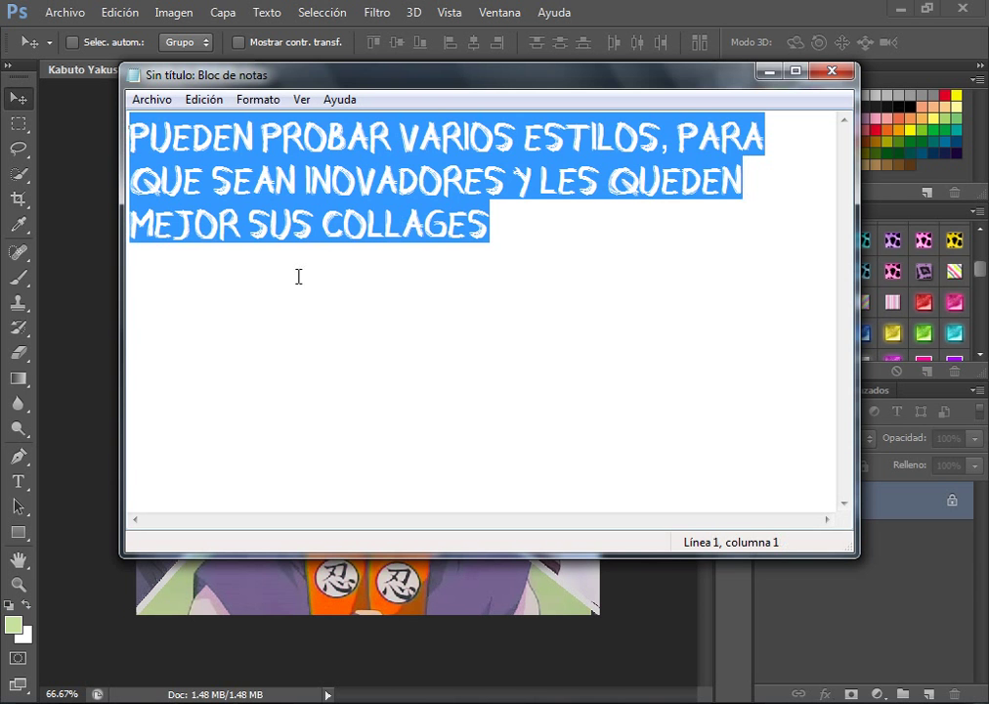